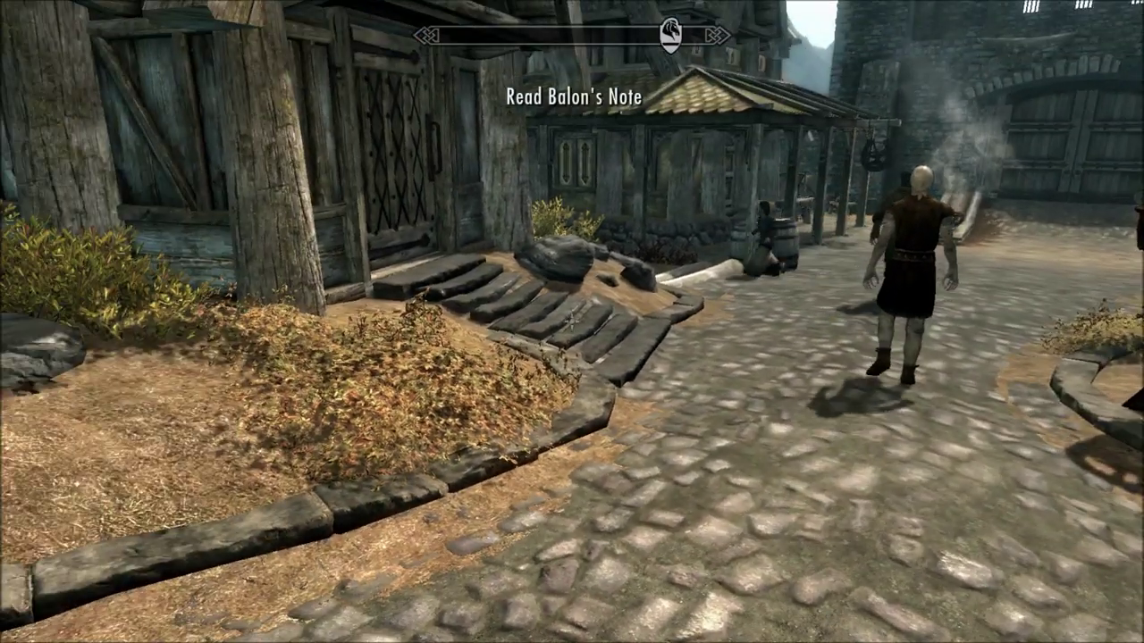
Open Balon's Note from the inventory's books, read its directions and return to the game
{"action": "key", "text": "Tab"}
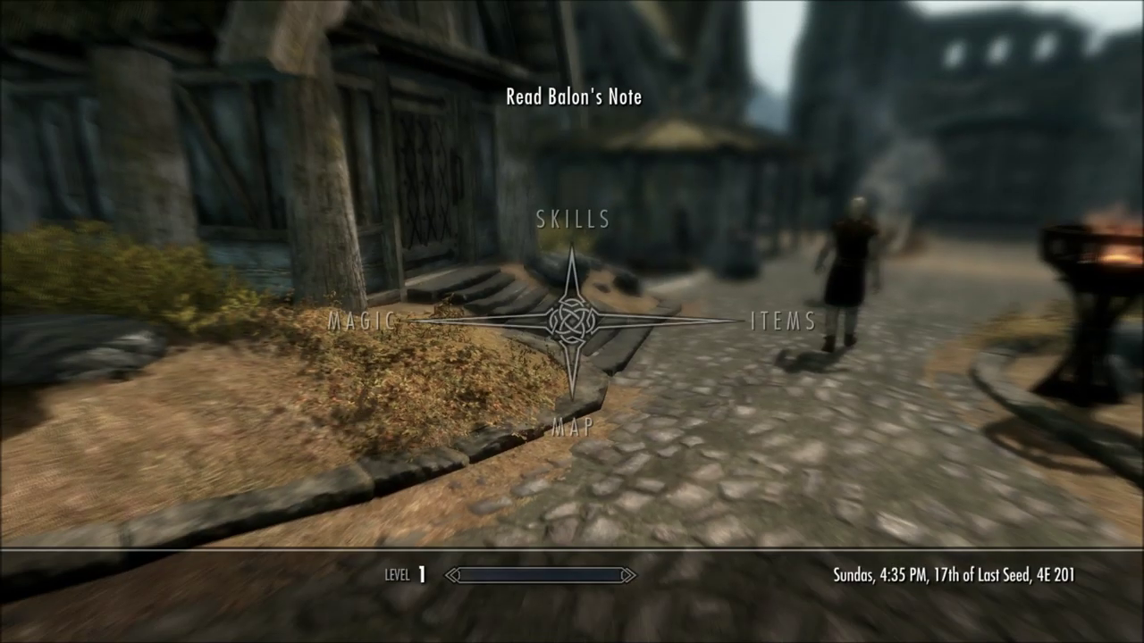
{"action": "key", "text": "Right"}
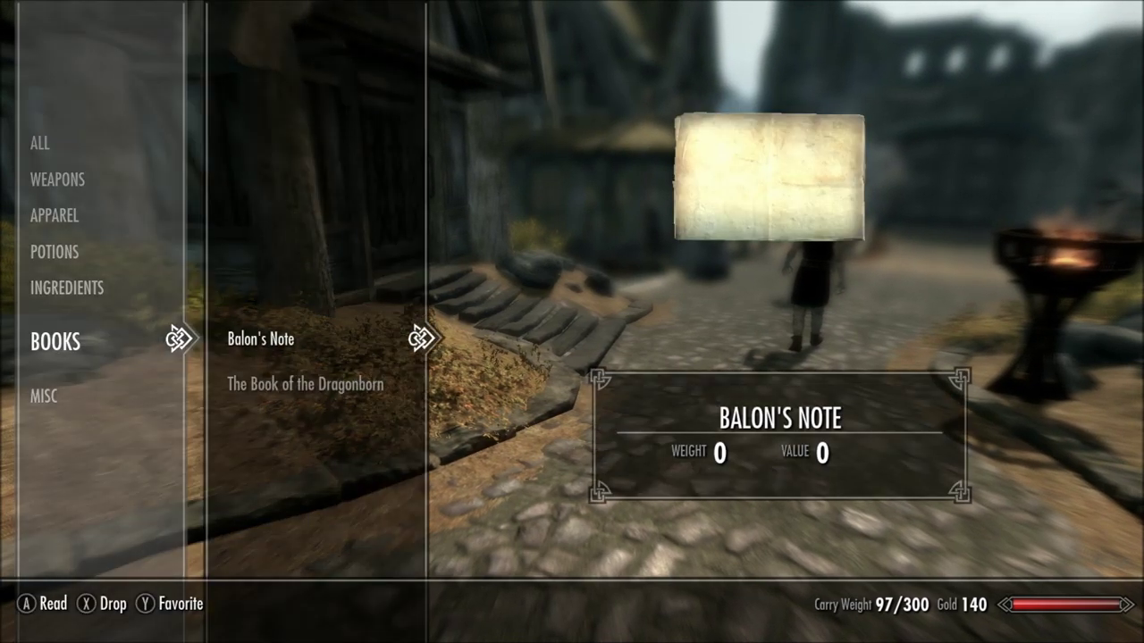
{"action": "key", "text": "e"}
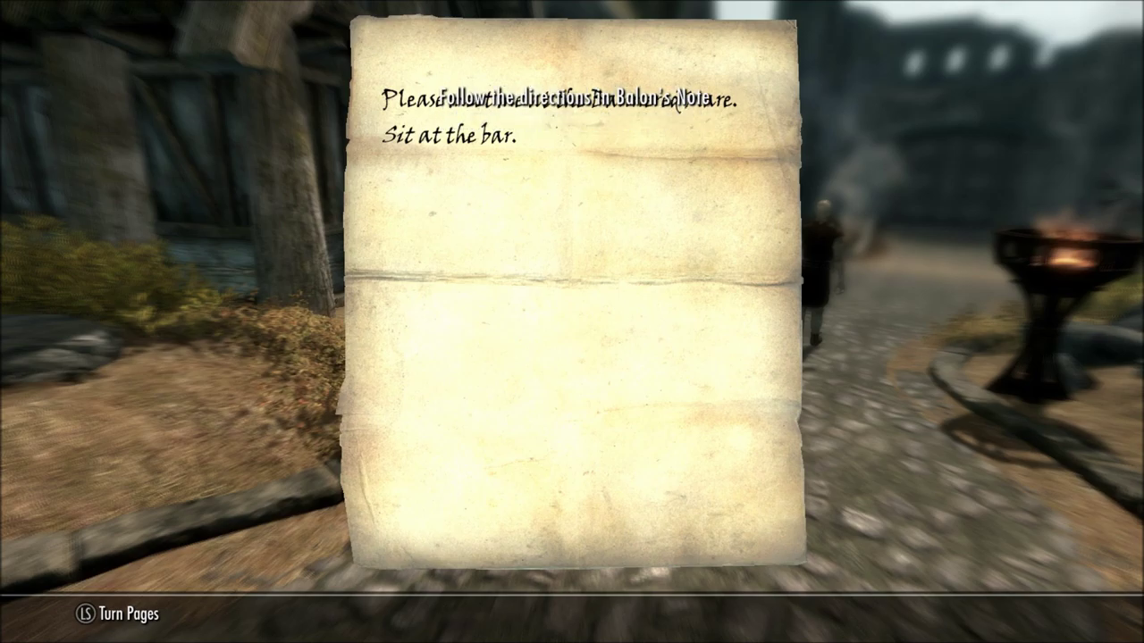
{"action": "key", "text": "Tab"}
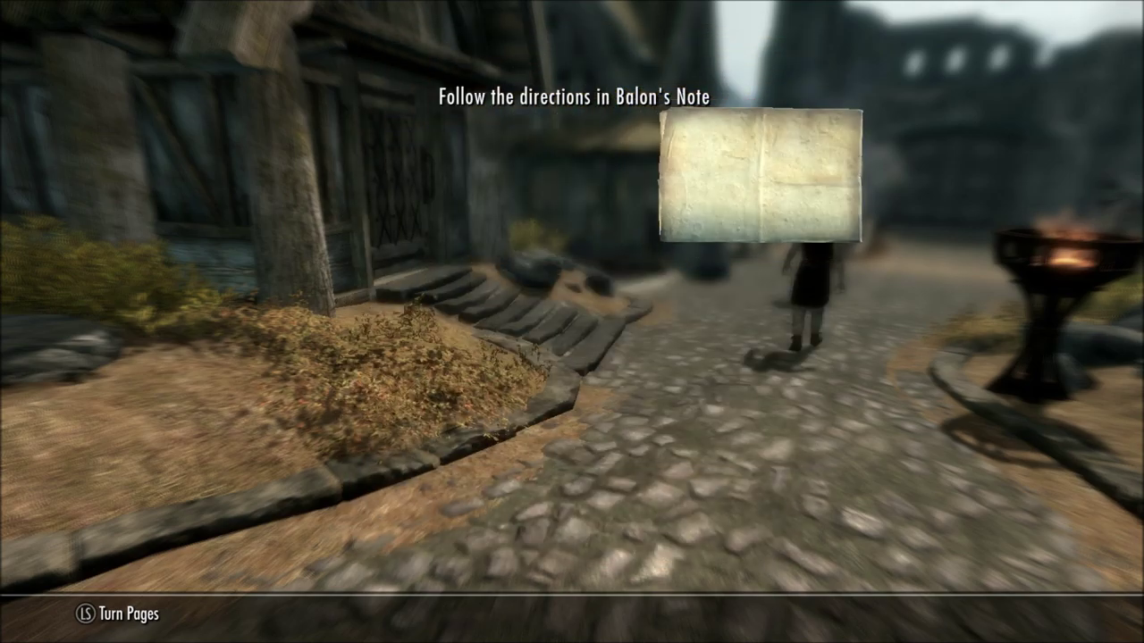
{"action": "key", "text": "Tab"}
{"action": "key", "text": "w"}
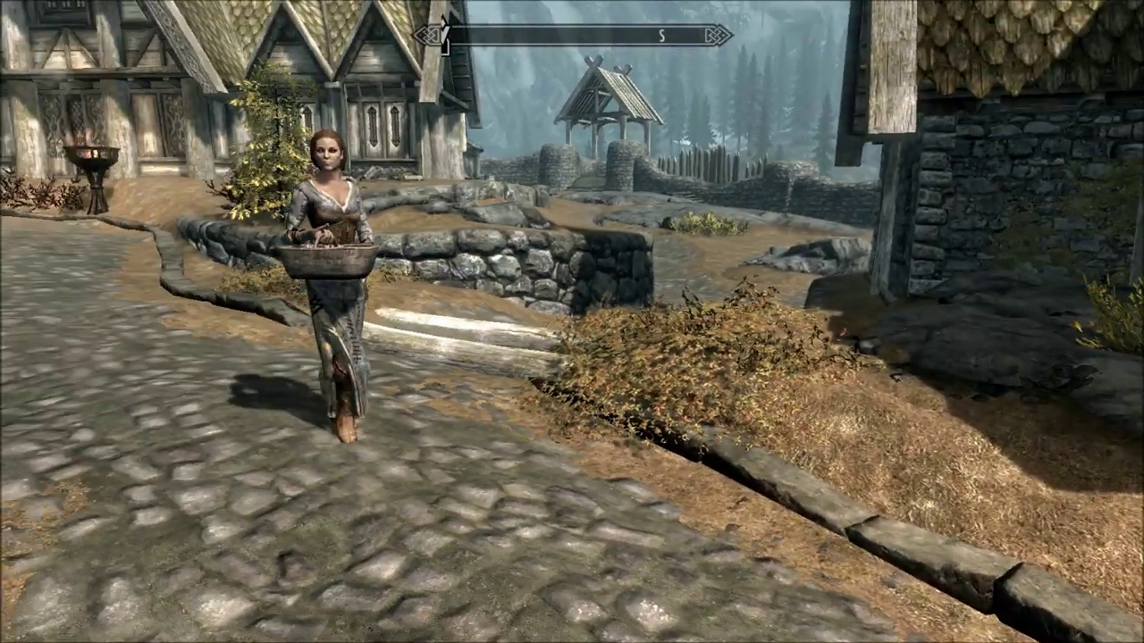
{"action": "key", "text": "w"}
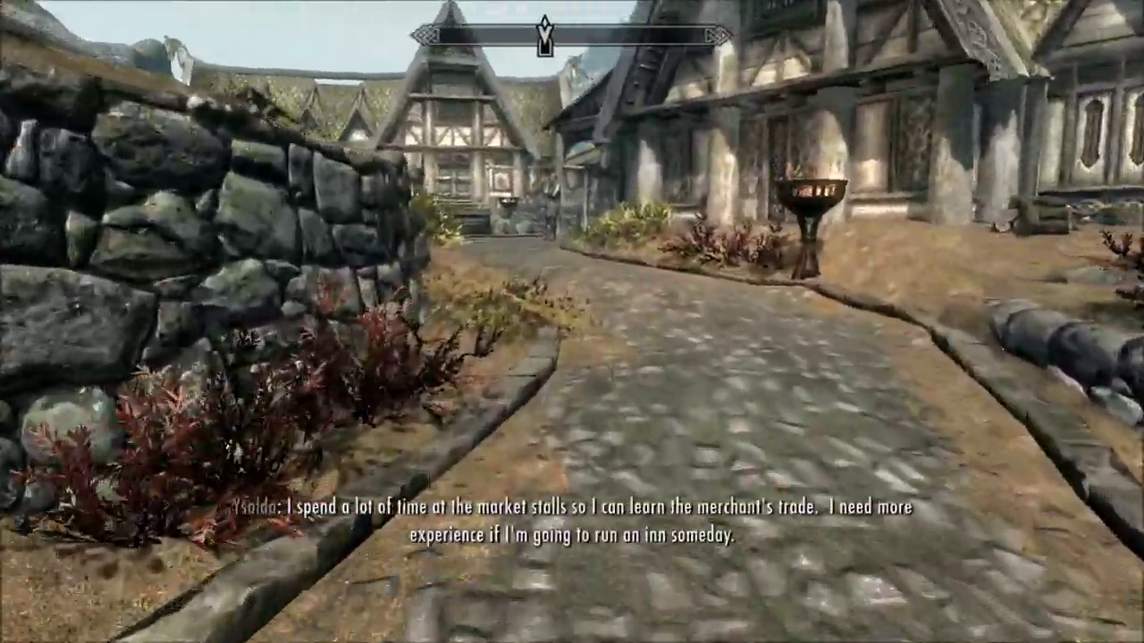
{"action": "key", "text": "w"}
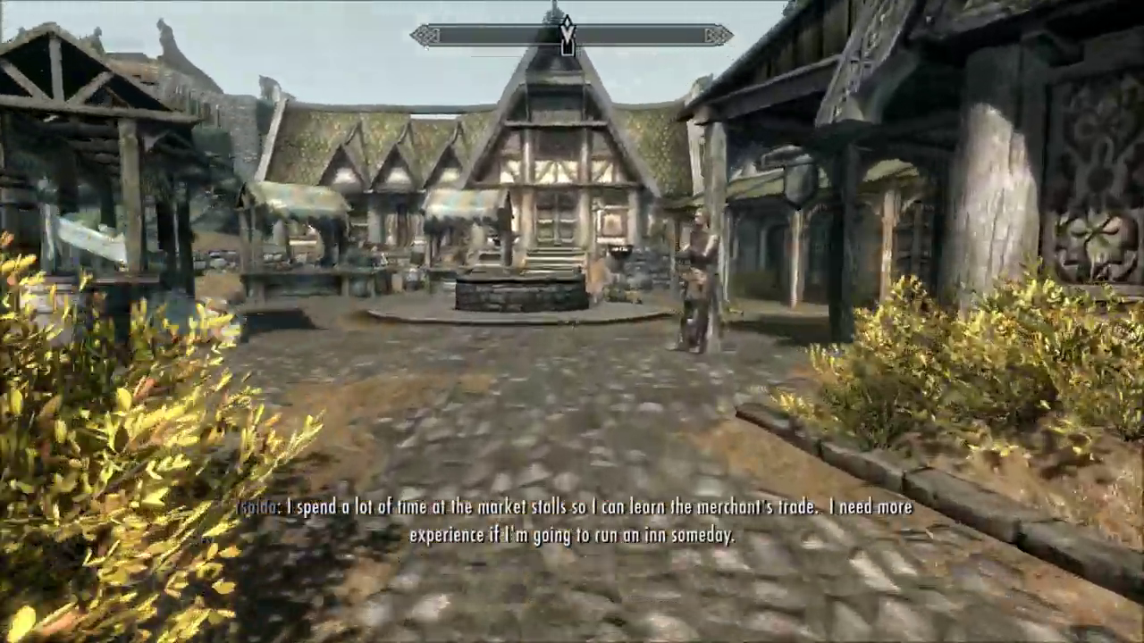
{"action": "key", "text": "w"}
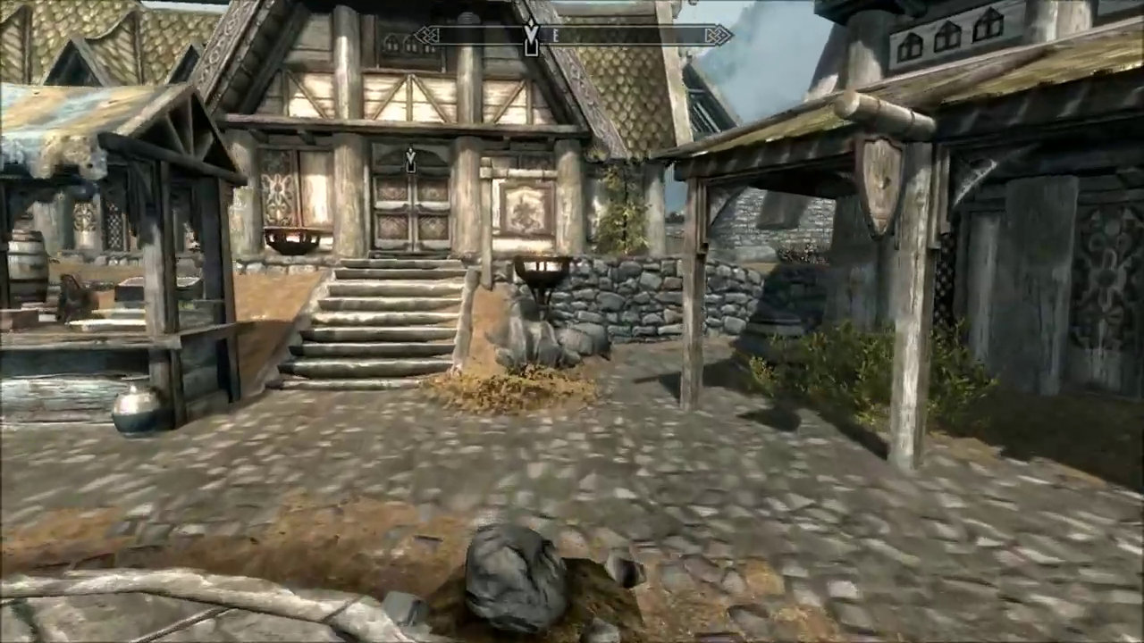
{"action": "key", "text": "w"}
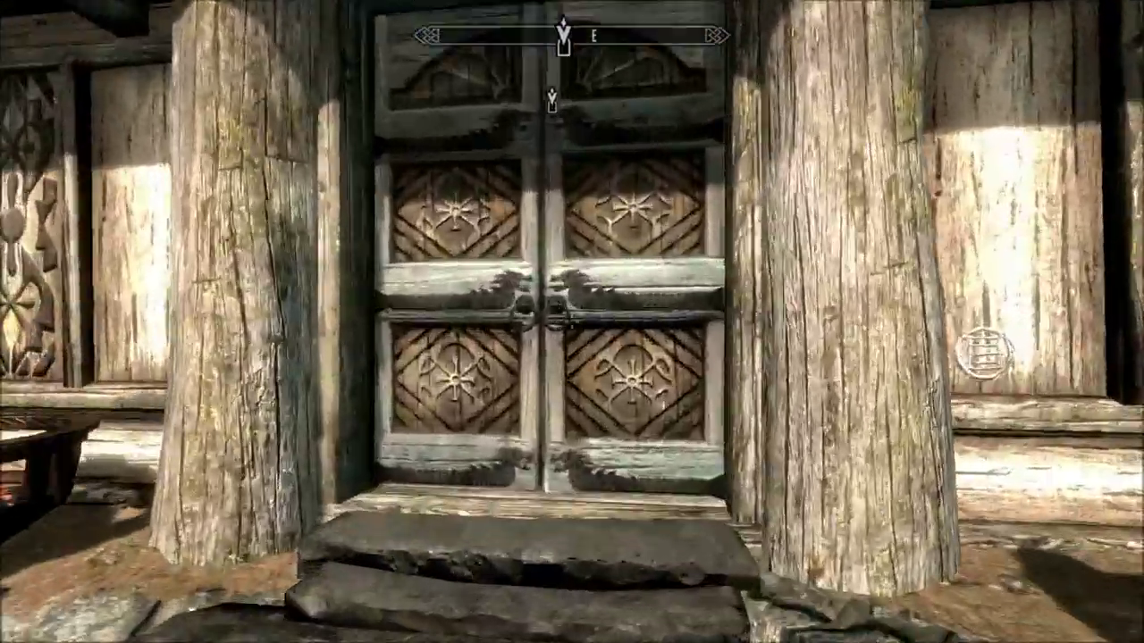
{"action": "key", "text": "e"}
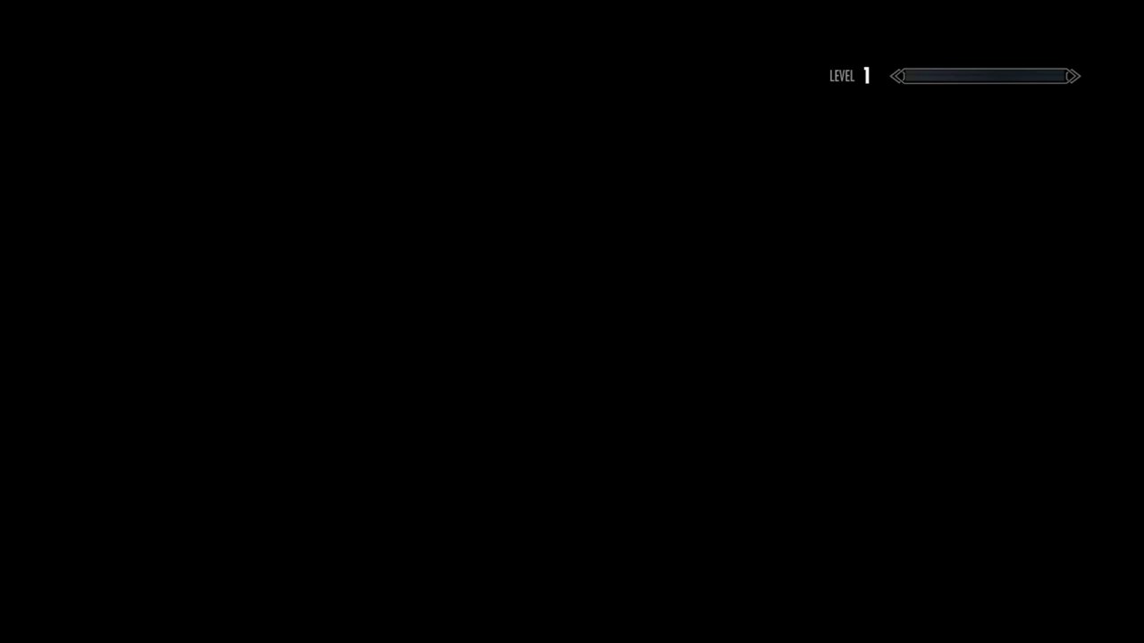
{"action": "key", "text": "w"}
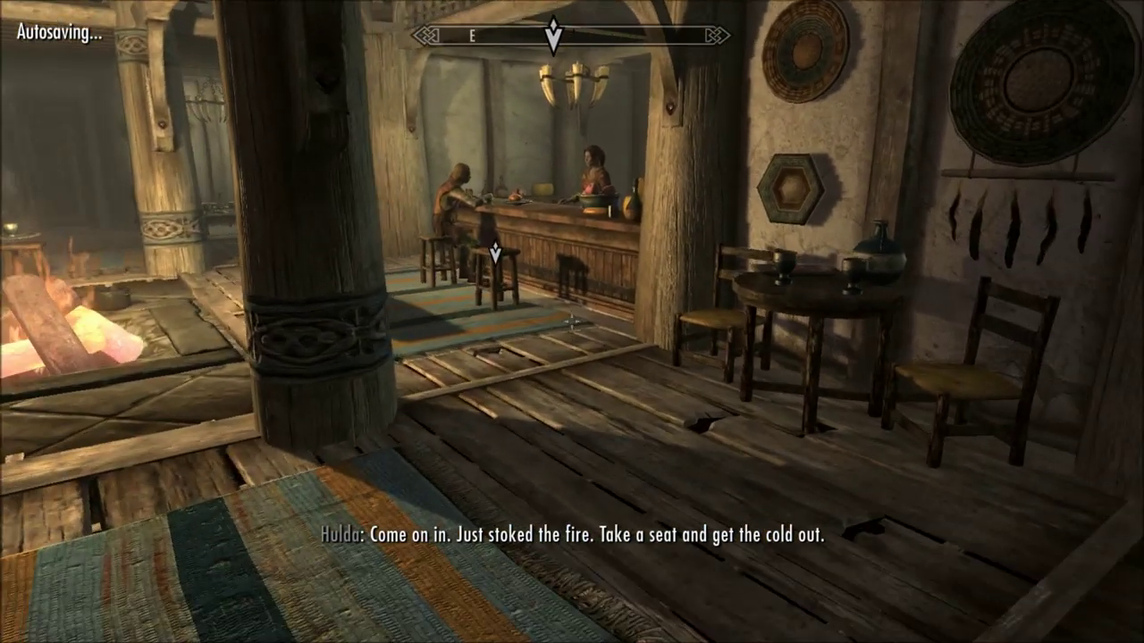
{"action": "key", "text": "w"}
{"action": "key", "text": "f"}
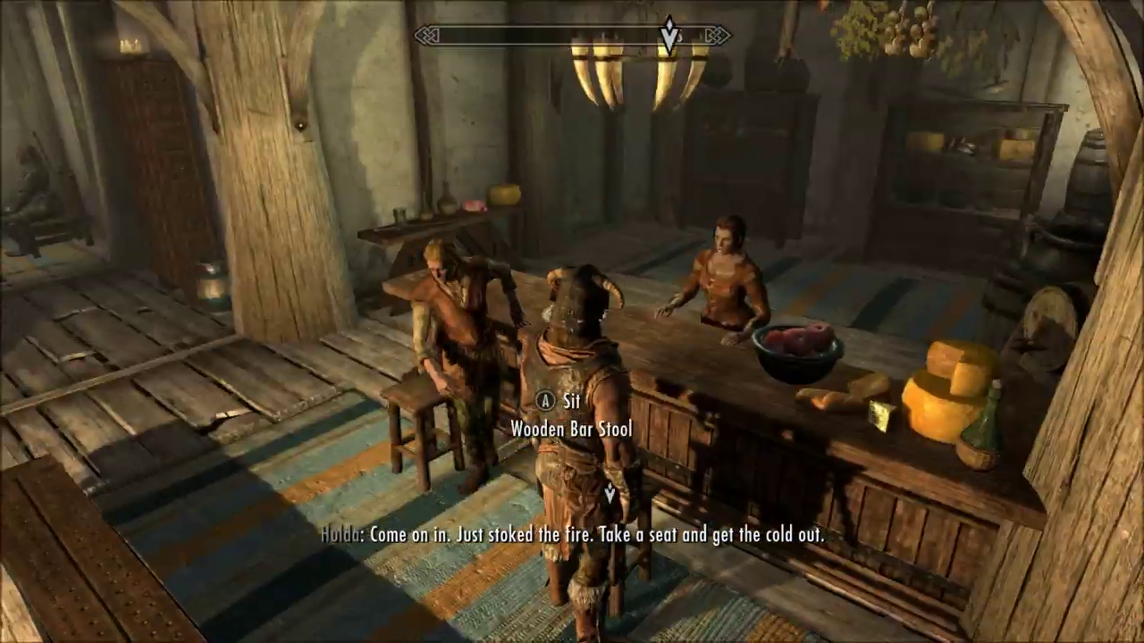
{"action": "key", "text": "f"}
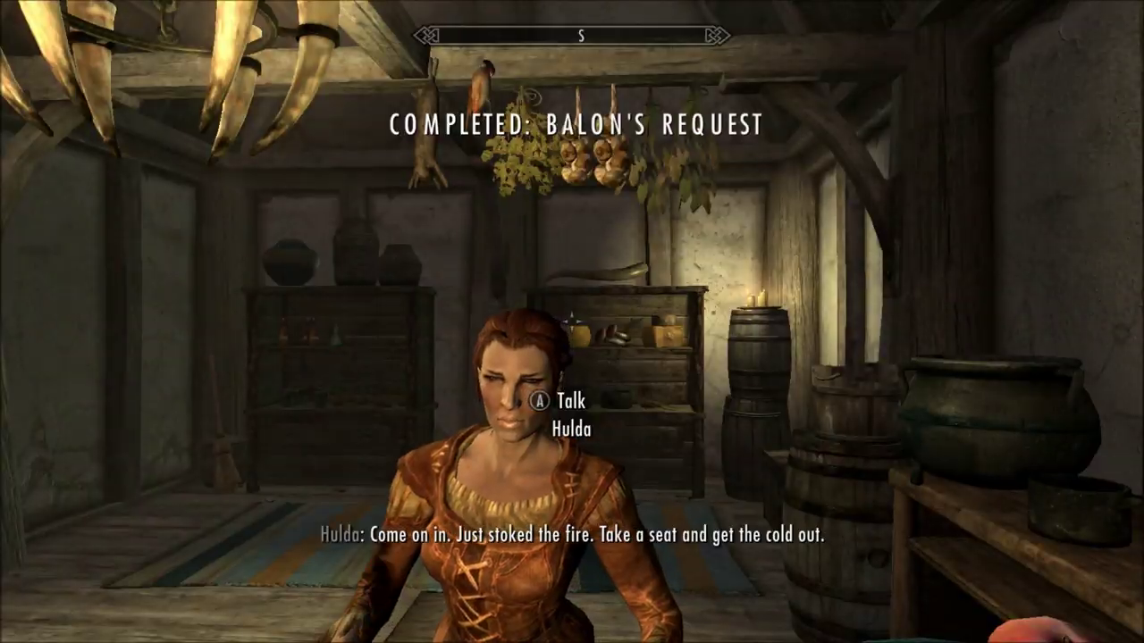
{"action": "key", "text": "w"}
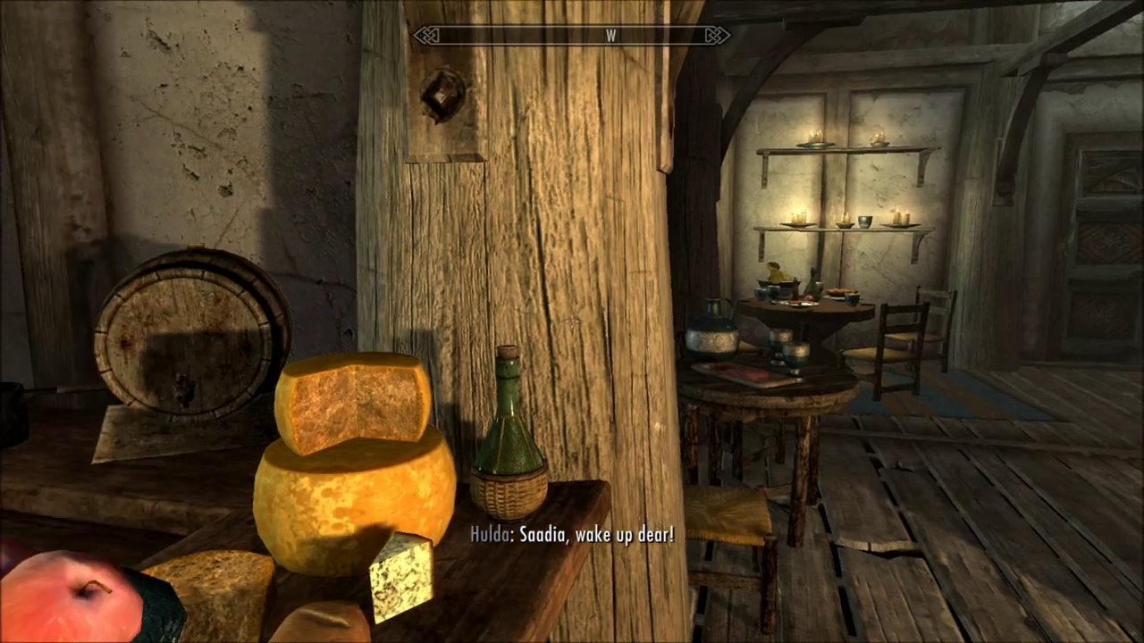
{"action": "key", "text": "j"}
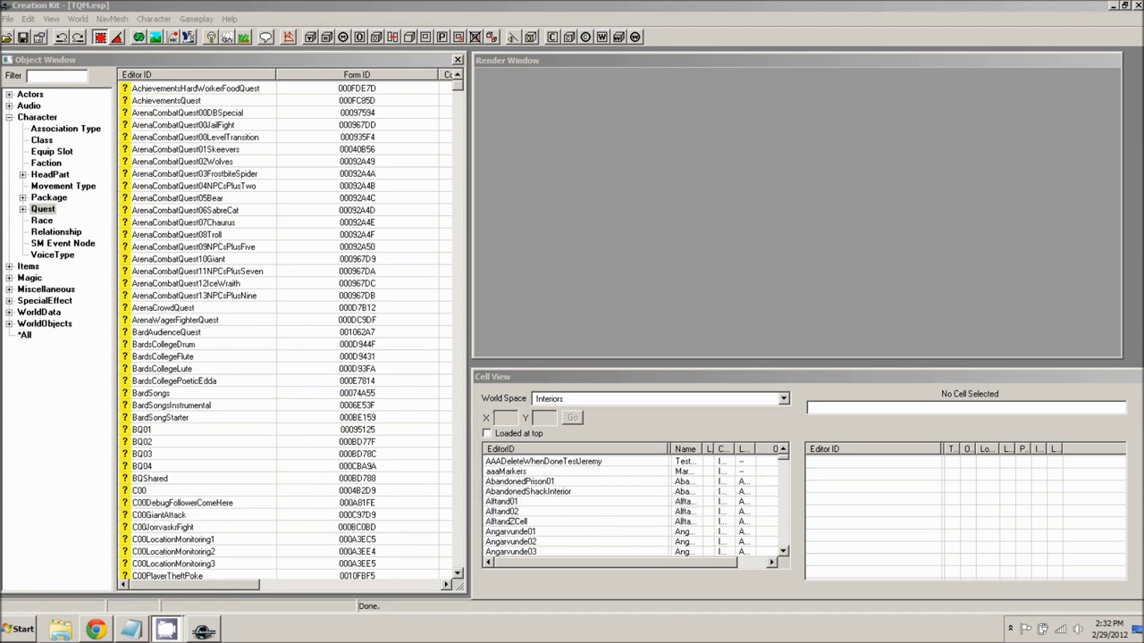
Create a new quest with the ID TQMQuest05 and the quest name Balon's Request
{"action": "left_click", "coordinate": [38, 210]}
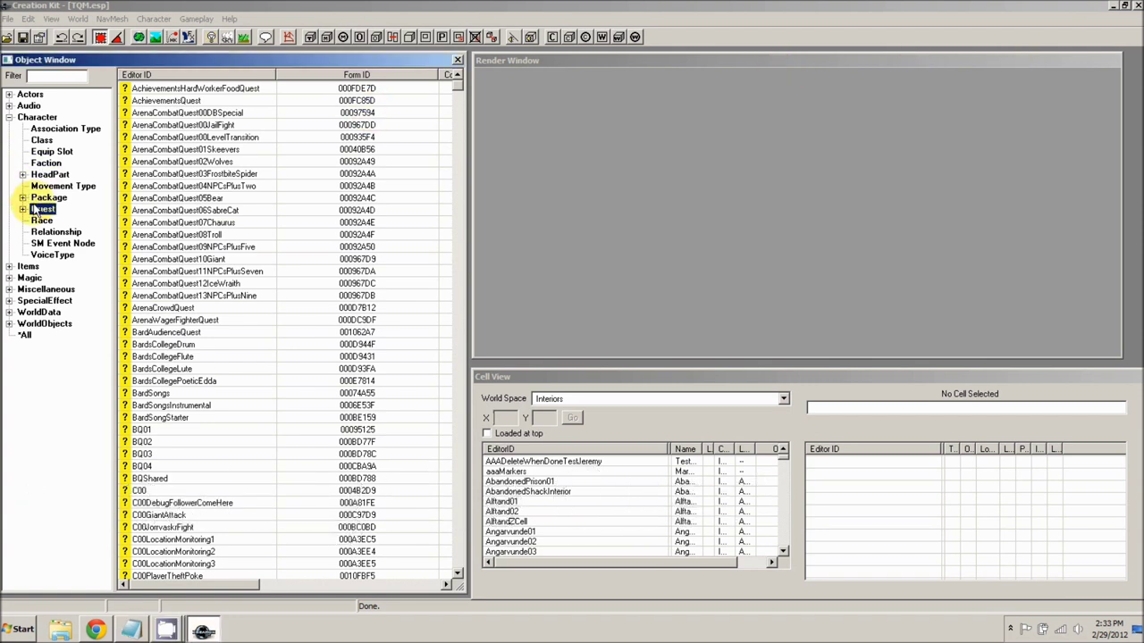
{"action": "right_click", "coordinate": [232, 185]}
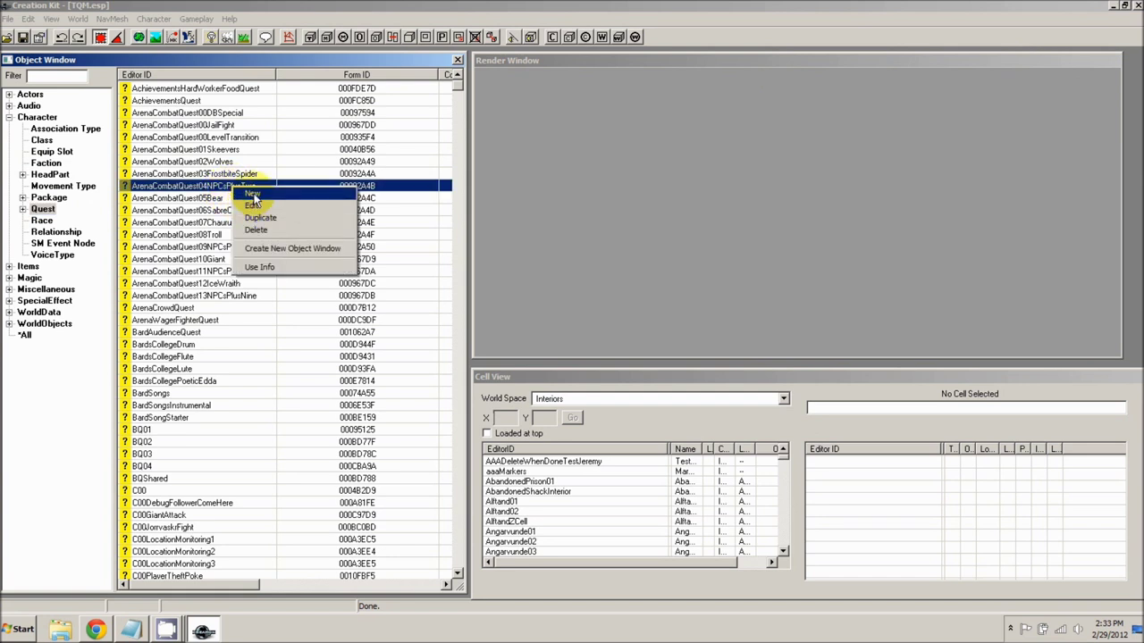
{"action": "left_click", "coordinate": [252, 193]}
{"action": "type", "text": "TQMQuest05"}
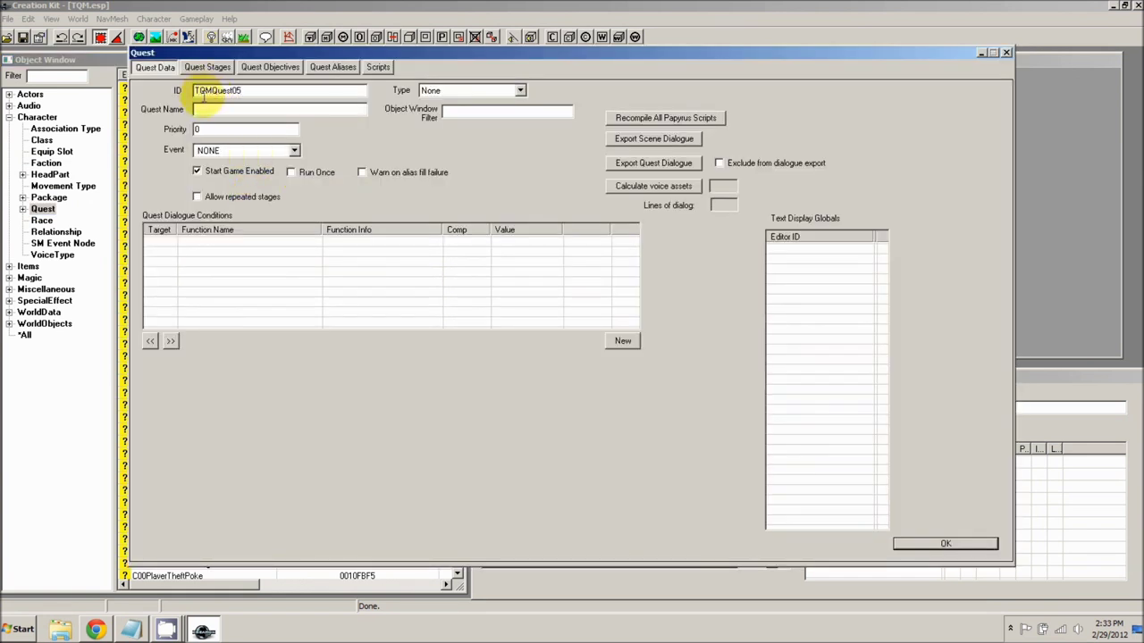
{"action": "left_click", "coordinate": [210, 108]}
{"action": "type", "text": "Ba"}
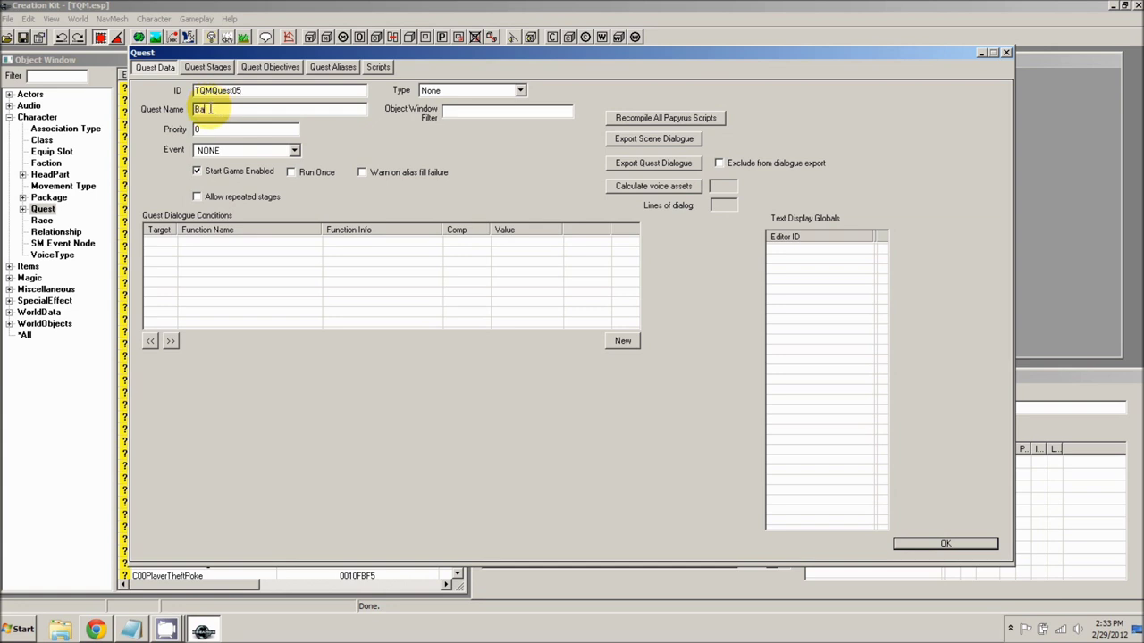
{"action": "type", "text": "lo's Request"}
Set the quest's priority to 60 and its type to Side Quests, and save the new quest
{"action": "double_click", "coordinate": [196, 130]}
{"action": "type", "text": "60"}
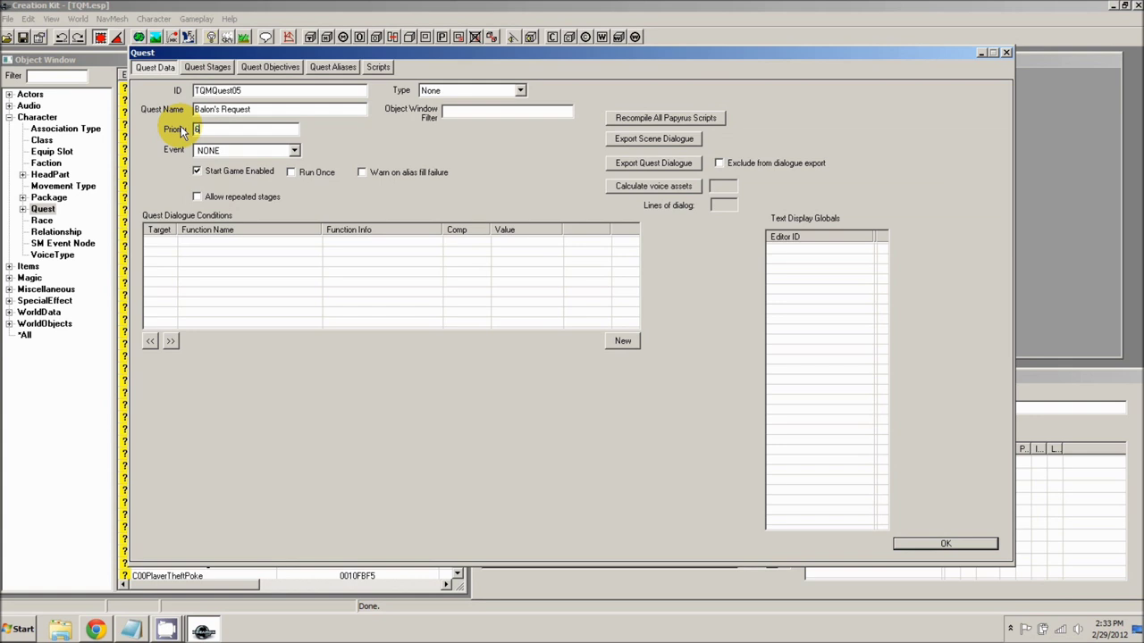
{"action": "left_click", "coordinate": [438, 90]}
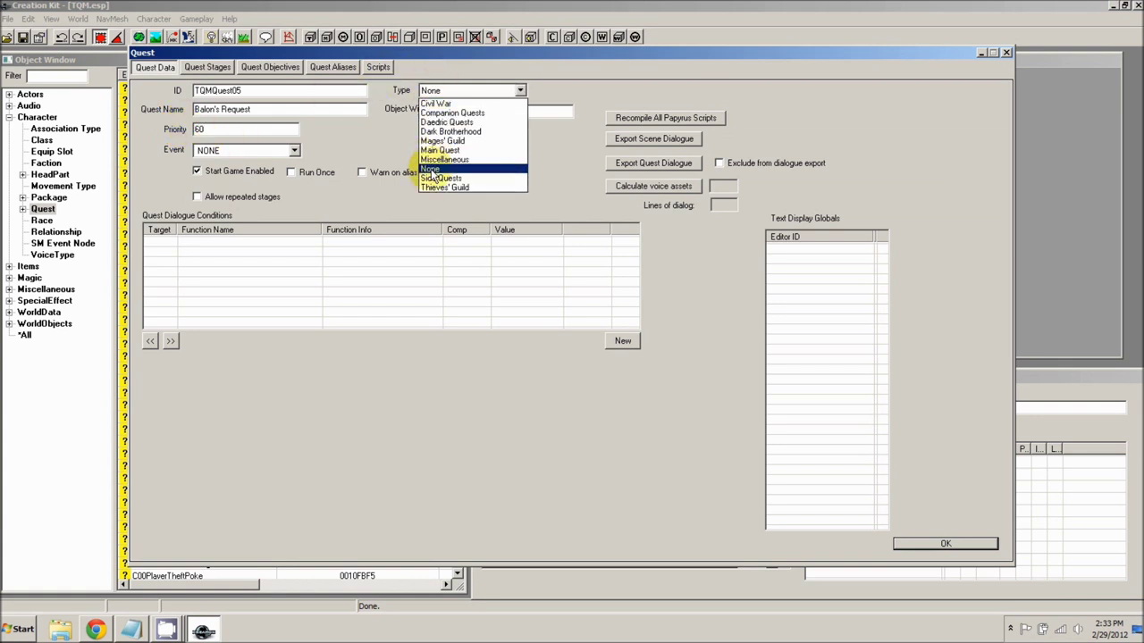
{"action": "left_click", "coordinate": [430, 174]}
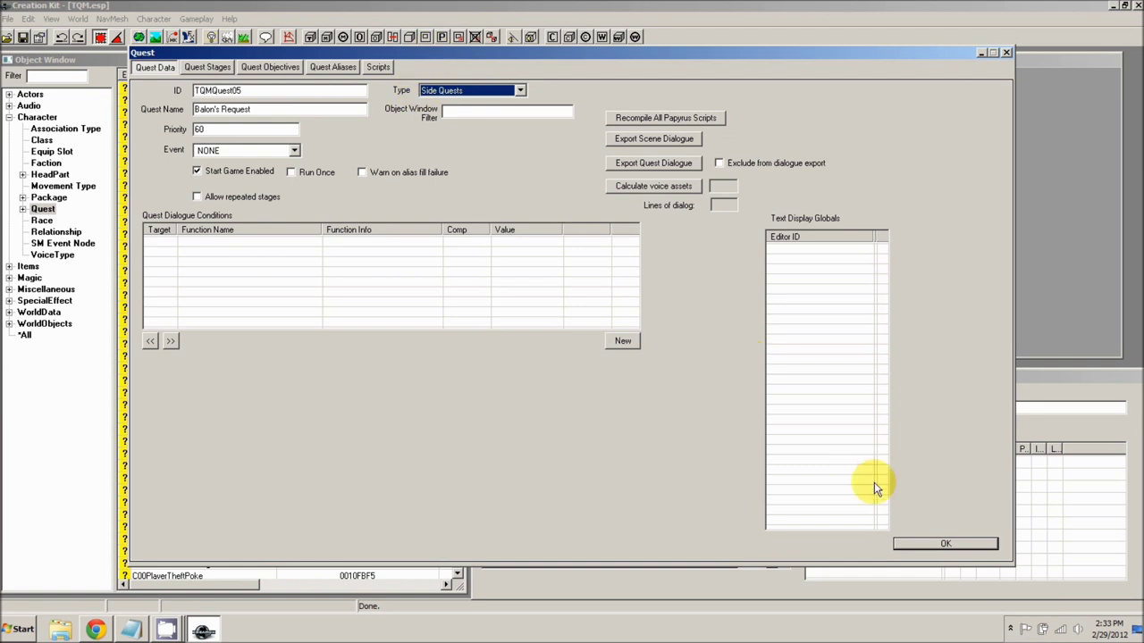
{"action": "left_click", "coordinate": [916, 545]}
Filter the quest list by TQM and reopen TQMQuest05 for editing
{"action": "left_click", "coordinate": [64, 77]}
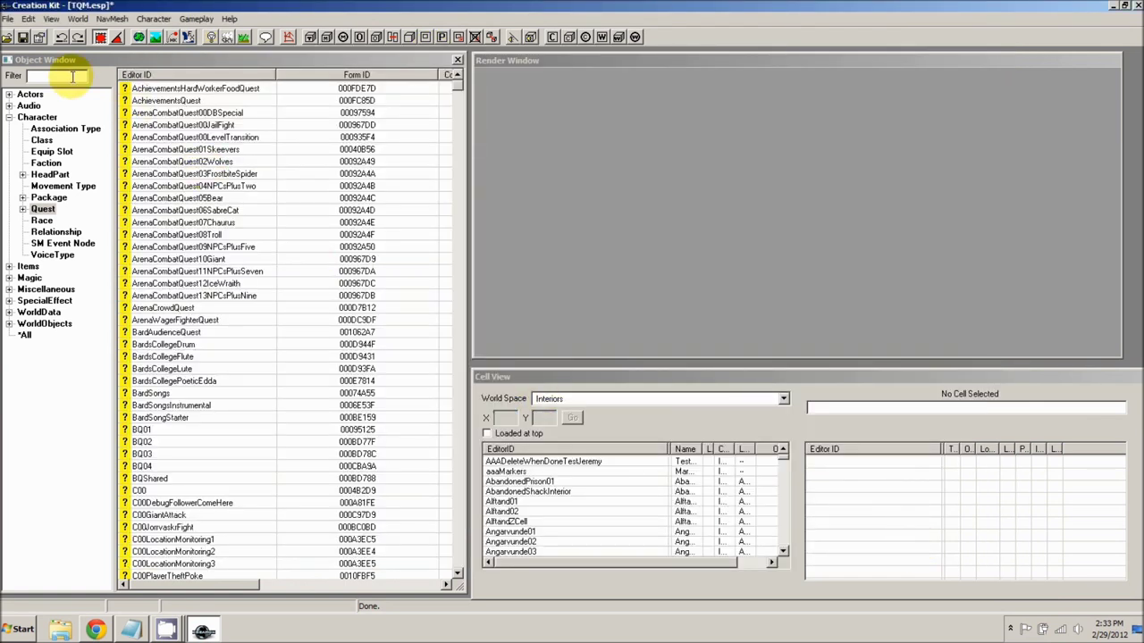
{"action": "type", "text": "TQM"}
{"action": "double_click", "coordinate": [159, 100]}
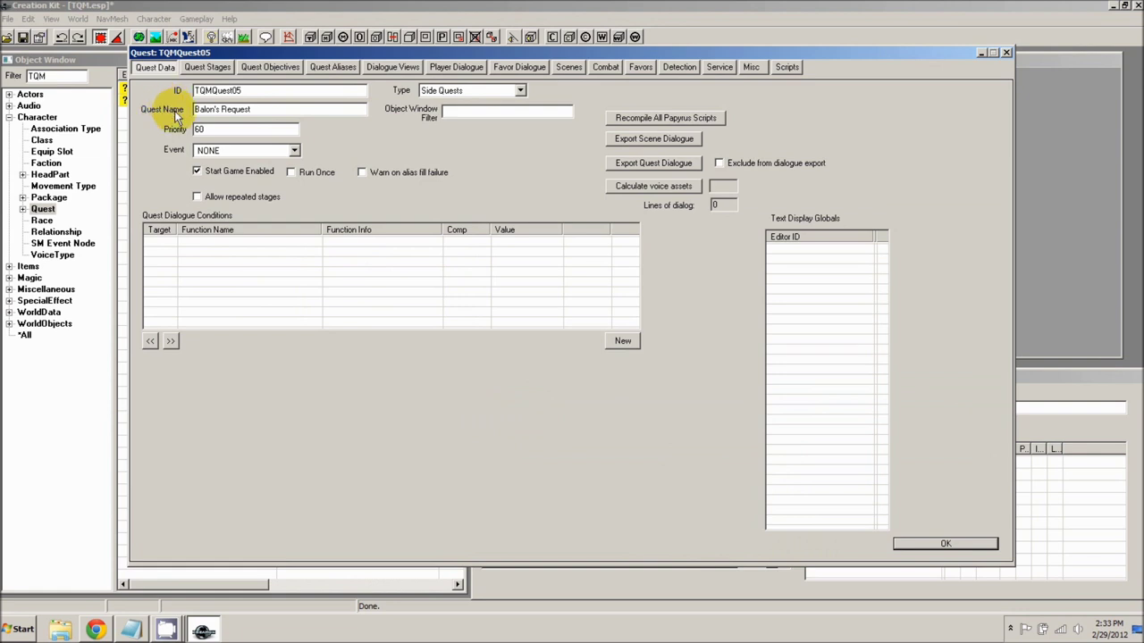
Add quest stage 0 to TQMQuest05 and mark it as the start up stage
{"action": "left_click", "coordinate": [207, 70]}
{"action": "right_click", "coordinate": [173, 119]}
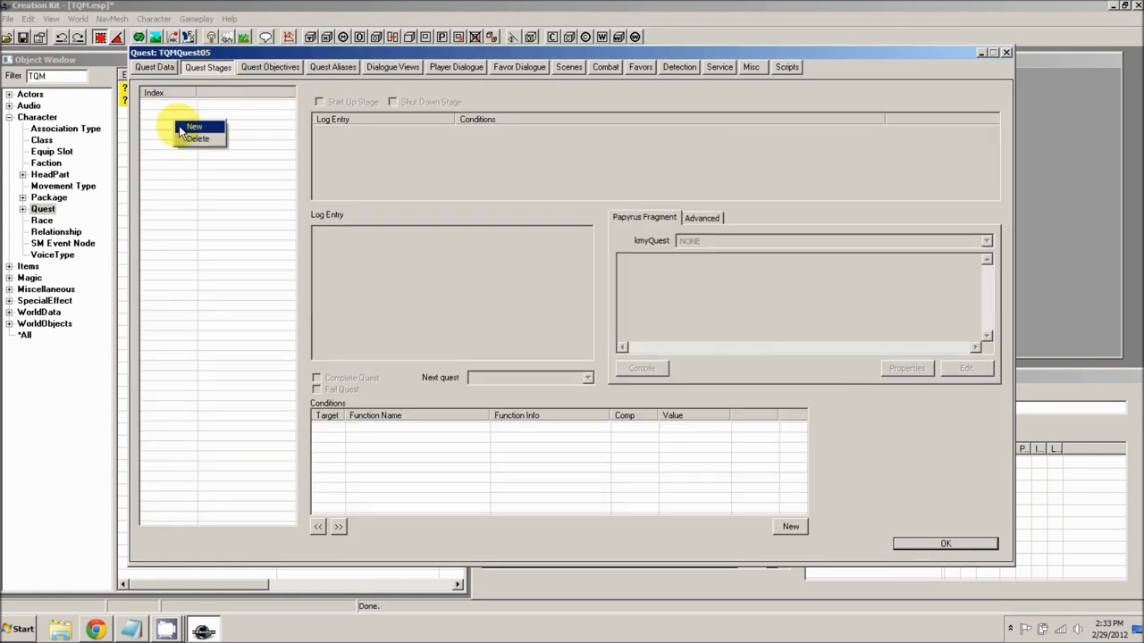
{"action": "left_click", "coordinate": [183, 123]}
{"action": "key", "text": "Return"}
{"action": "left_click", "coordinate": [155, 106]}
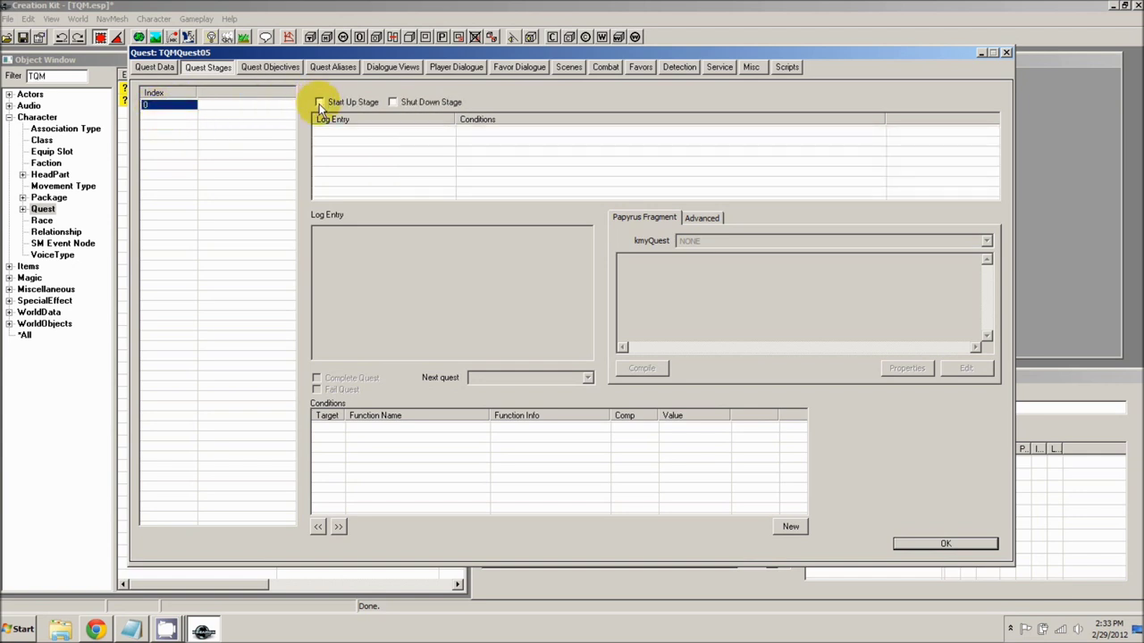
{"action": "left_click", "coordinate": [319, 104]}
Add three more quest stages with the indexes 10, 20 and 30
{"action": "right_click", "coordinate": [166, 129]}
{"action": "left_click", "coordinate": [186, 140]}
{"action": "type", "text": "10"}
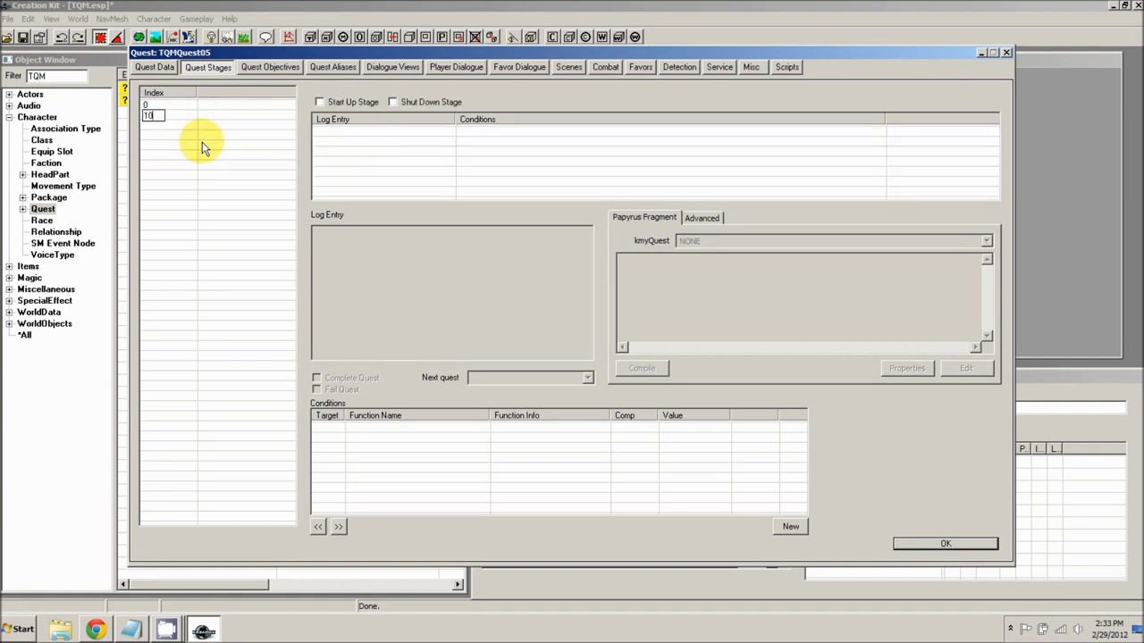
{"action": "key", "text": "Return"}
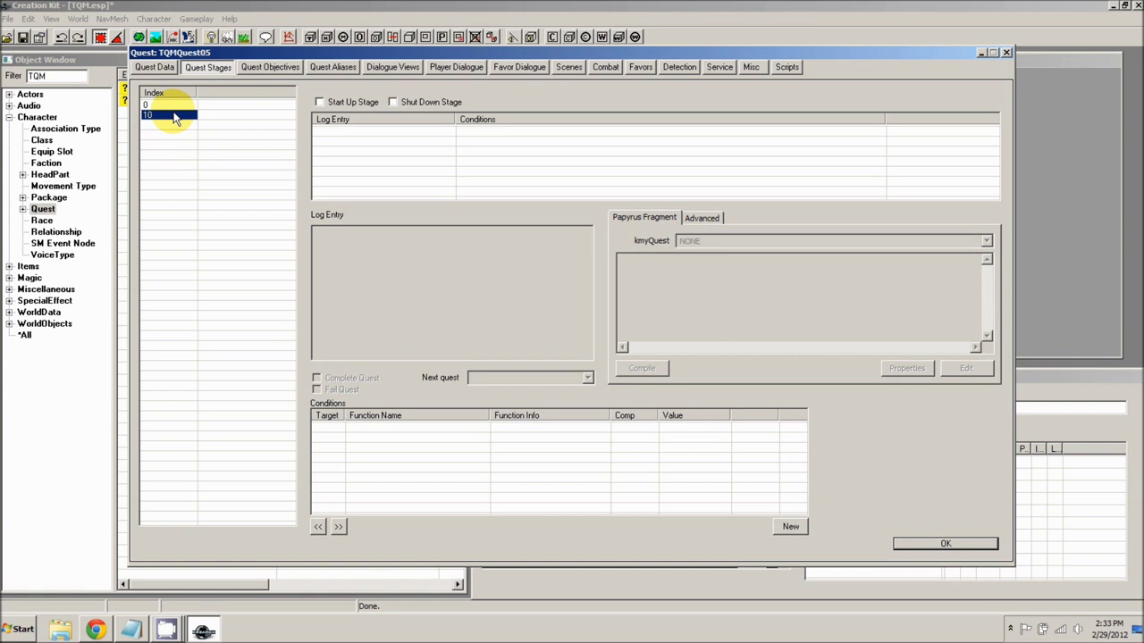
{"action": "right_click", "coordinate": [161, 133]}
{"action": "left_click", "coordinate": [180, 142]}
{"action": "type", "text": "20"}
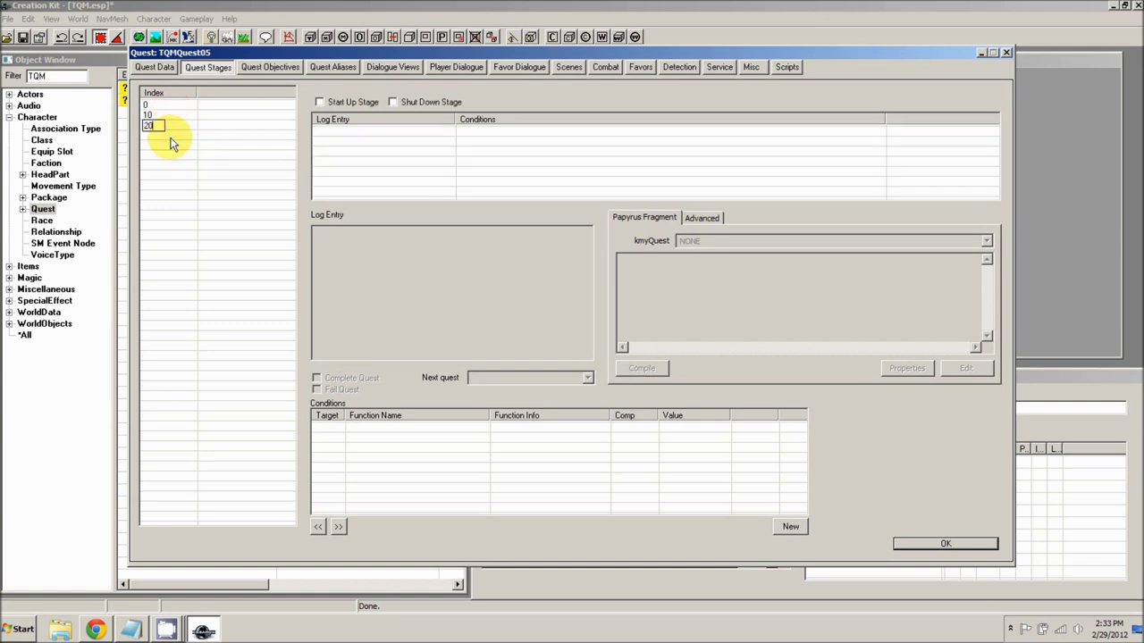
{"action": "key", "text": "Return"}
{"action": "right_click", "coordinate": [167, 146]}
{"action": "left_click", "coordinate": [176, 154]}
Add an empty log entry to stage 30 and set it to complete the quest
{"action": "right_click", "coordinate": [333, 151]}
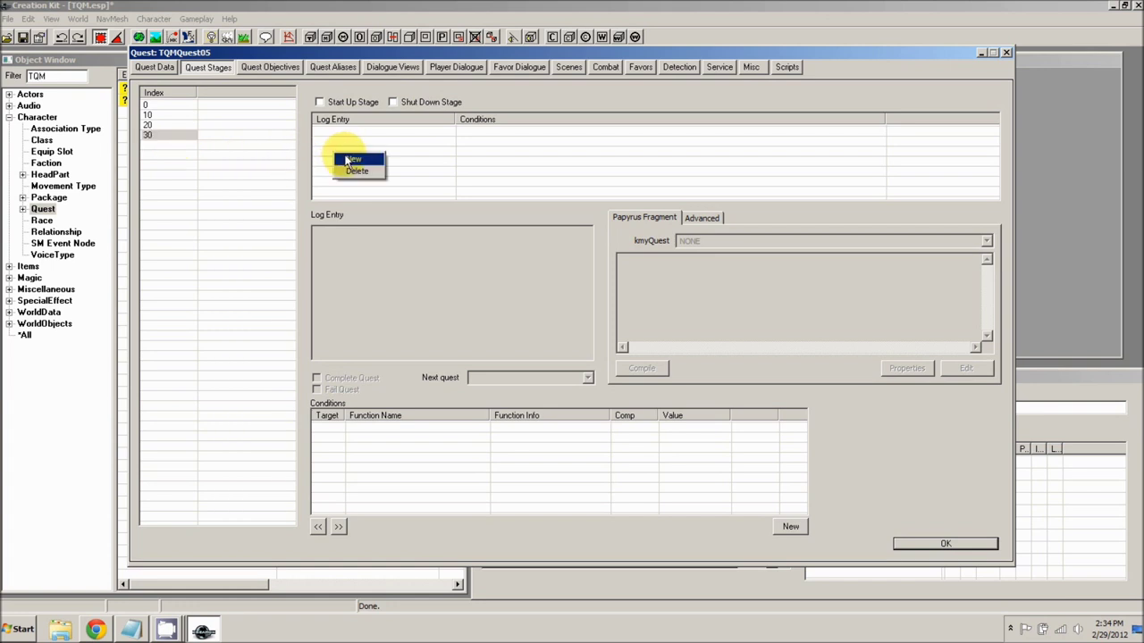
{"action": "left_click", "coordinate": [345, 158]}
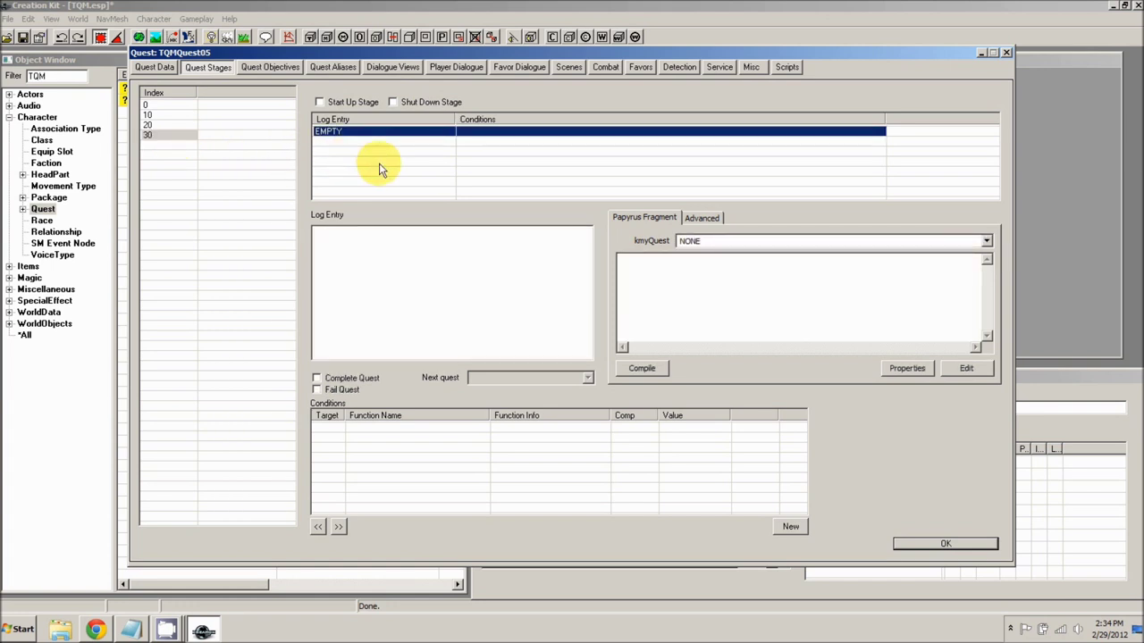
{"action": "left_click", "coordinate": [316, 378]}
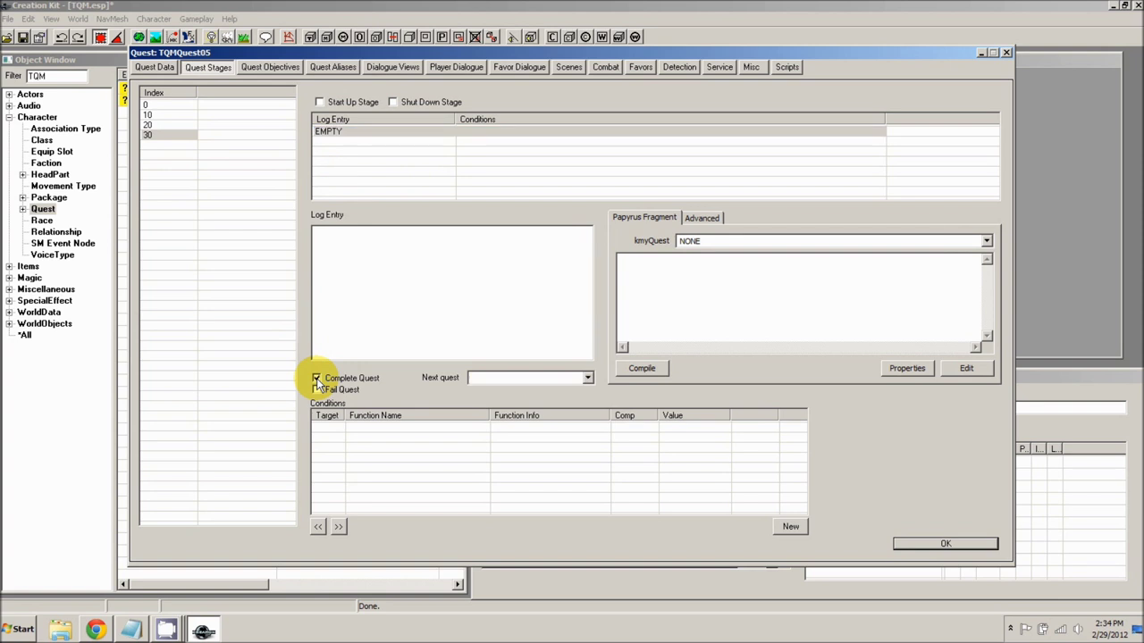
{"action": "left_click", "coordinate": [157, 133]}
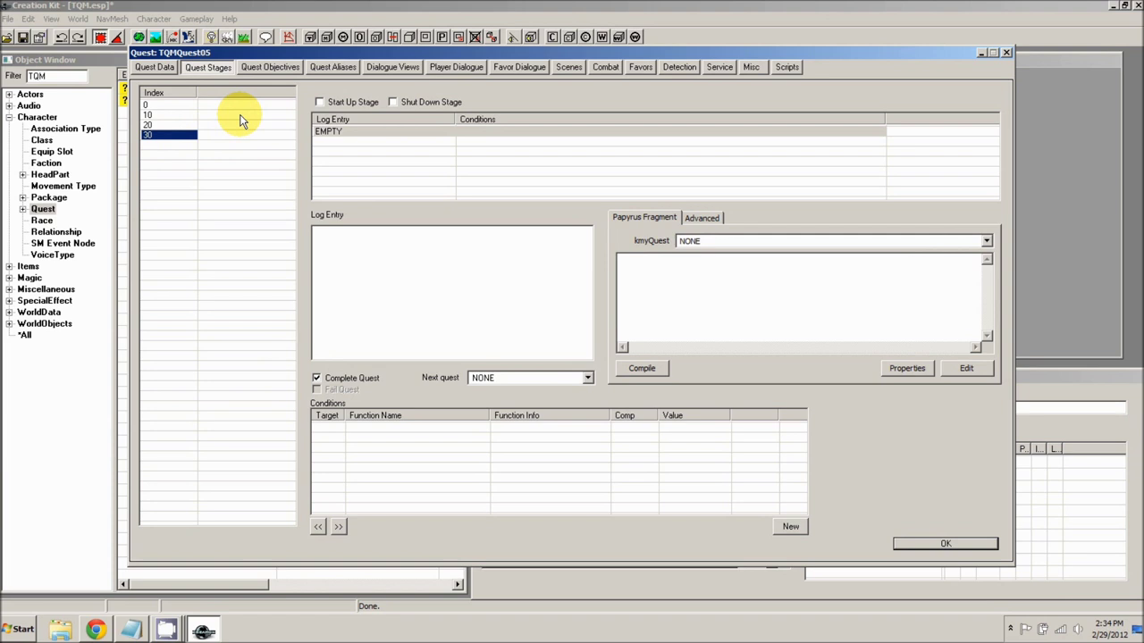
Create a reference alias named Note in the quest's aliases and set its fill type to Specific Reference
{"action": "left_click", "coordinate": [332, 68]}
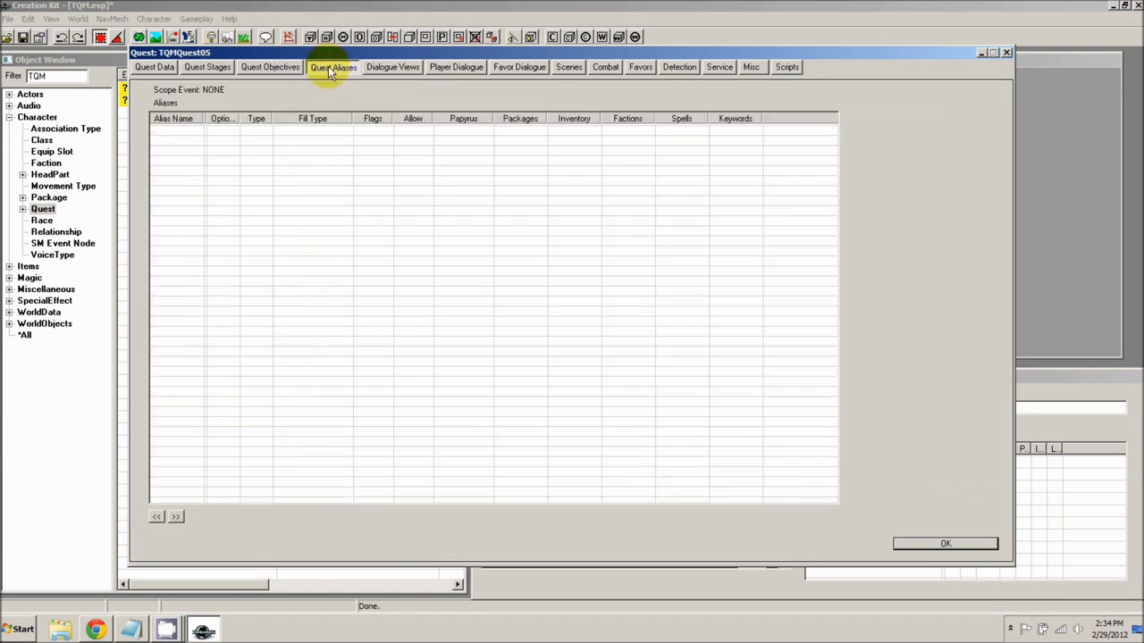
{"action": "right_click", "coordinate": [226, 167]}
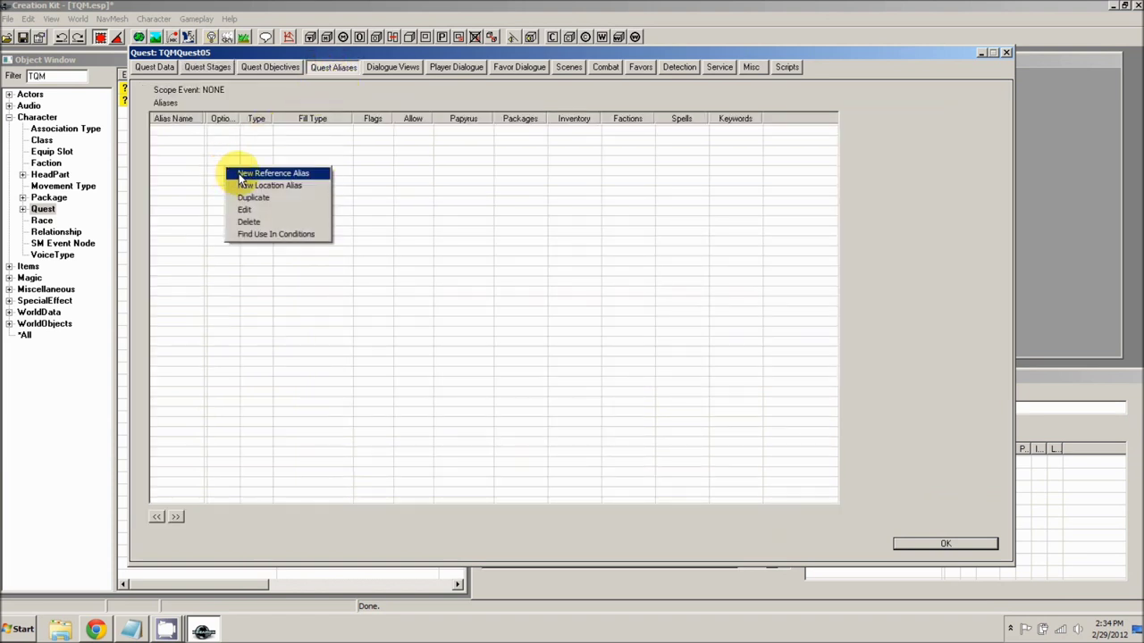
{"action": "left_click", "coordinate": [249, 174]}
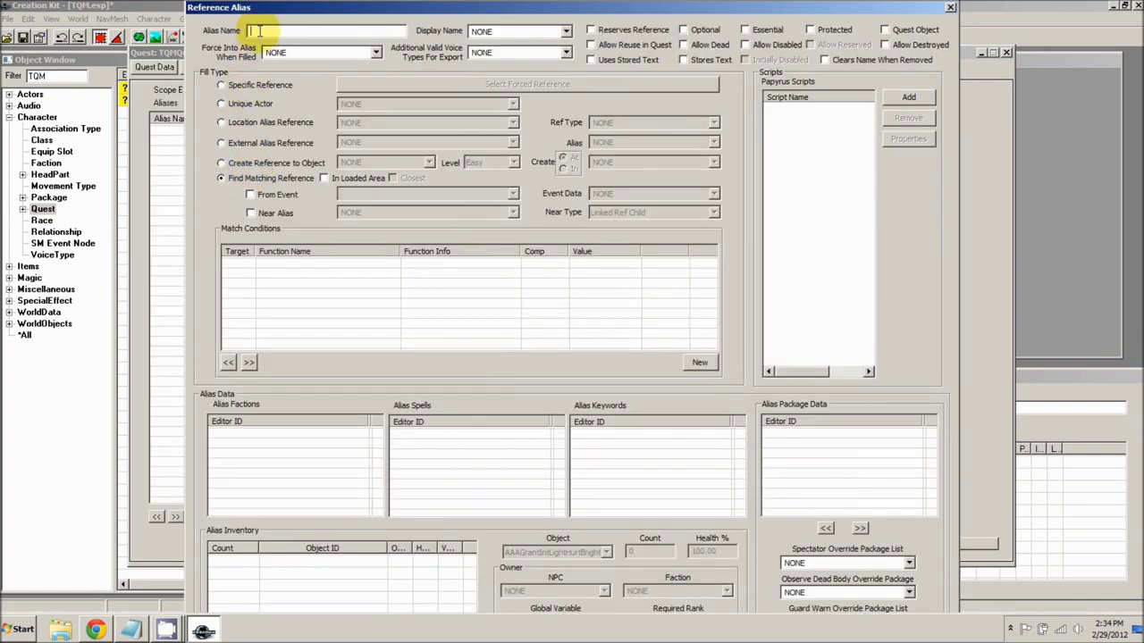
{"action": "left_click", "coordinate": [259, 31]}
{"action": "type", "text": "None"}
{"action": "left_click", "coordinate": [227, 87]}
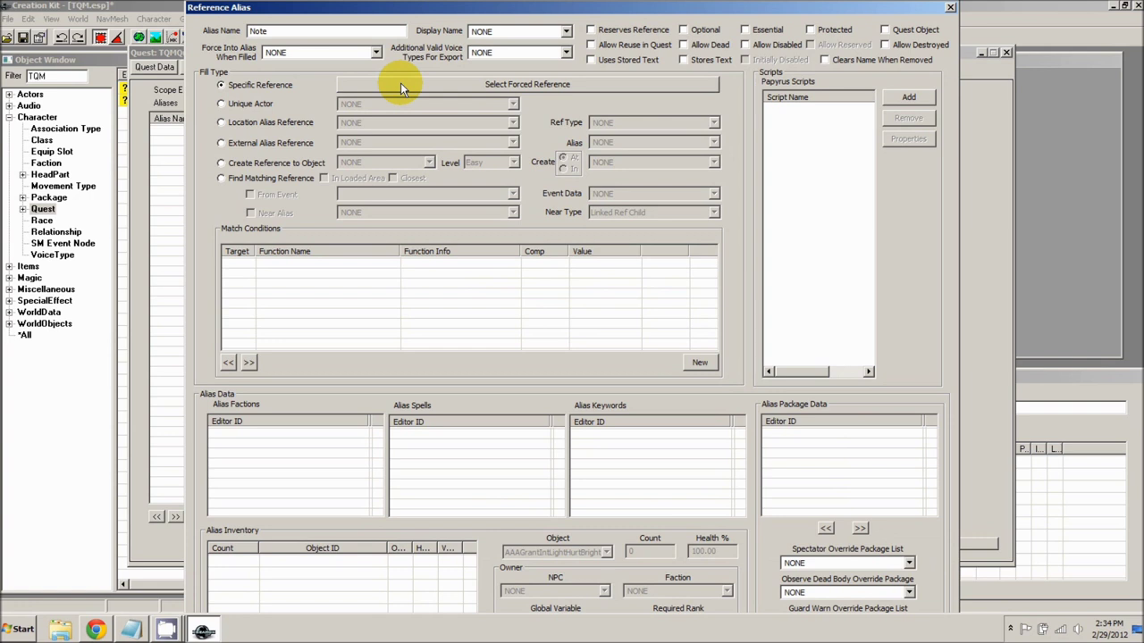
Enable the Optional, Quest Object and Stores Text options for the Note alias
{"action": "left_click", "coordinate": [682, 30]}
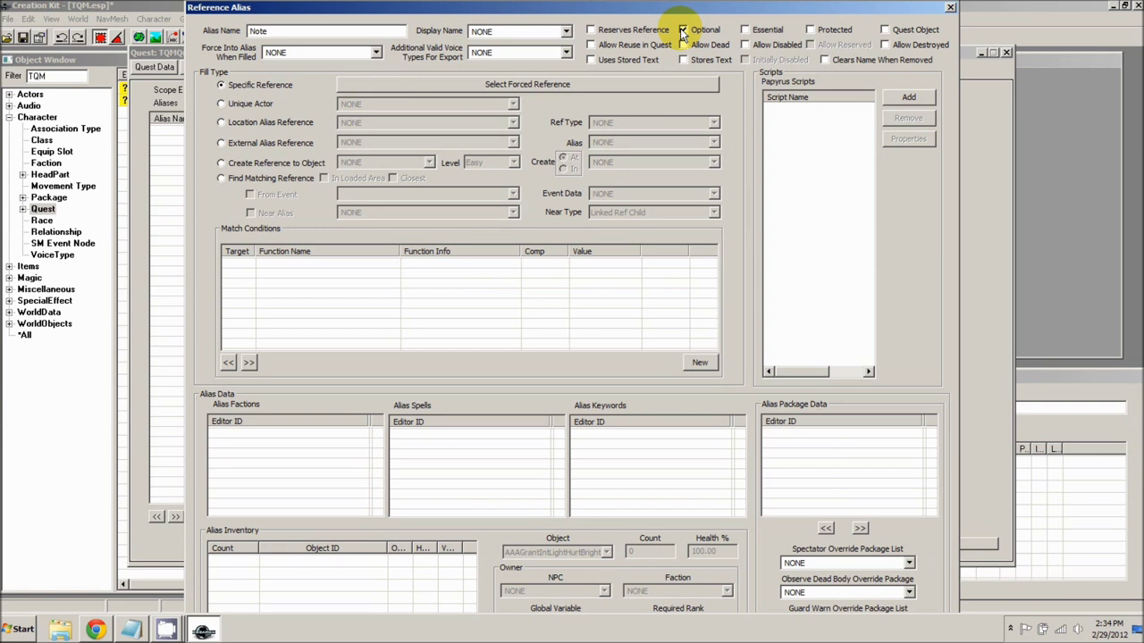
{"action": "left_click_drag", "start_coordinate": [240, 9], "coordinate": [236, 23]}
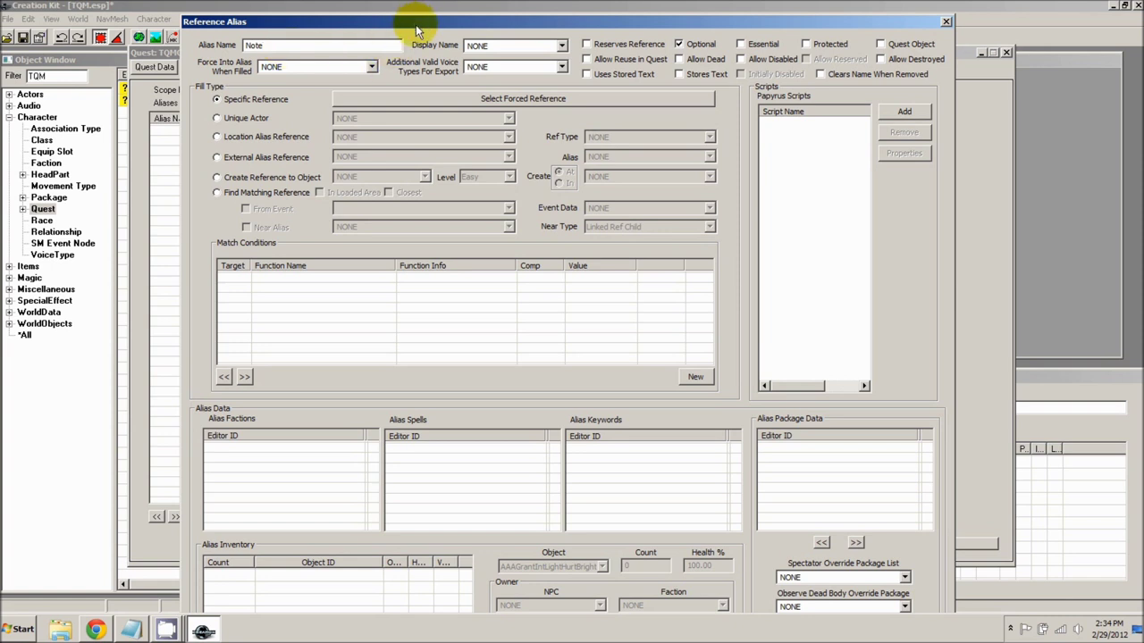
{"action": "left_click_drag", "start_coordinate": [409, 20], "coordinate": [383, 16]}
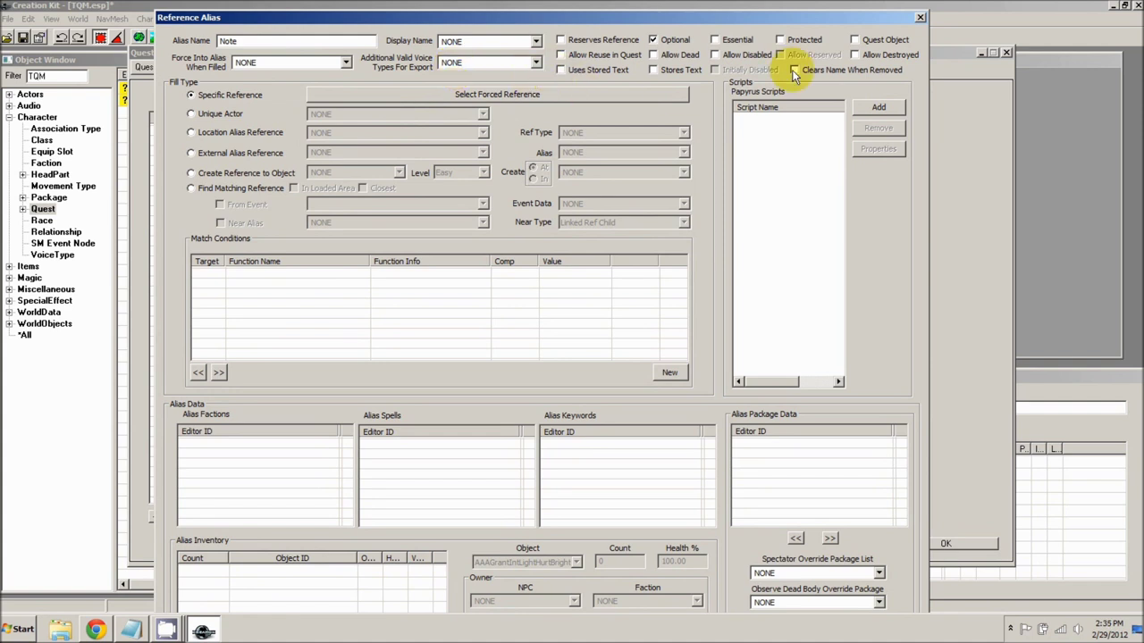
{"action": "left_click", "coordinate": [856, 40]}
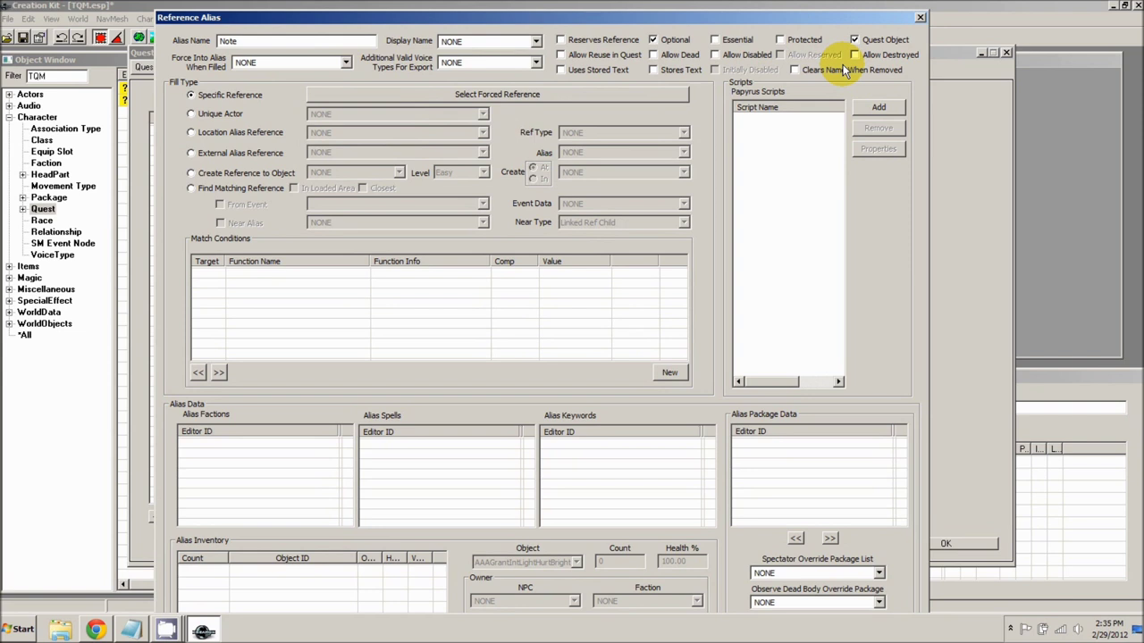
{"action": "left_click", "coordinate": [654, 70]}
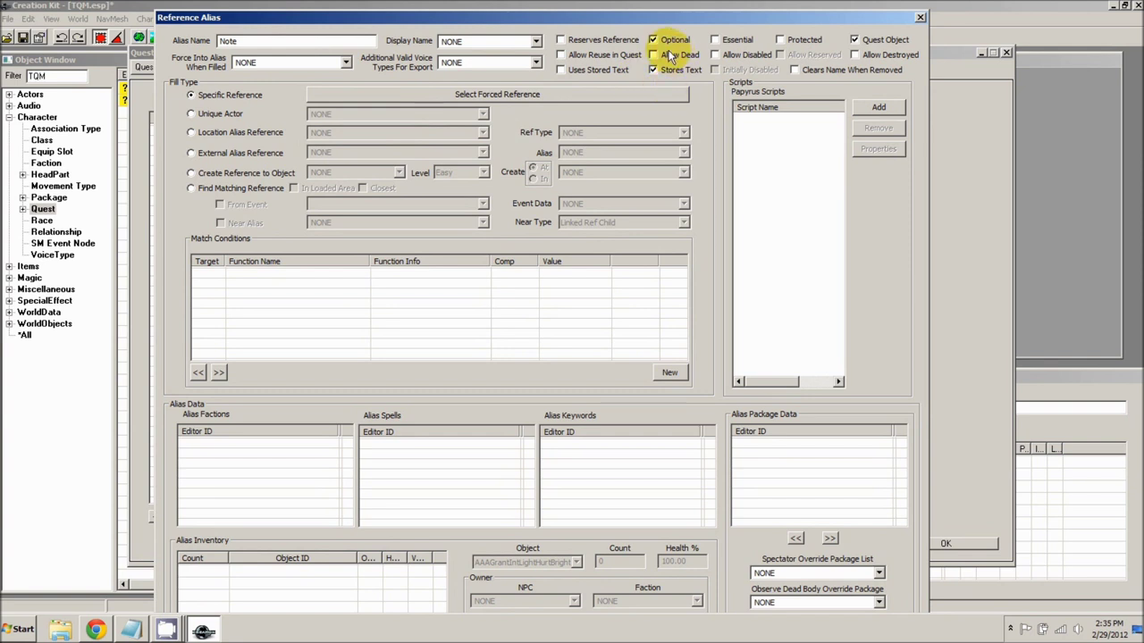
{"action": "double_click", "coordinate": [228, 41]}
{"action": "left_click", "coordinate": [243, 42]}
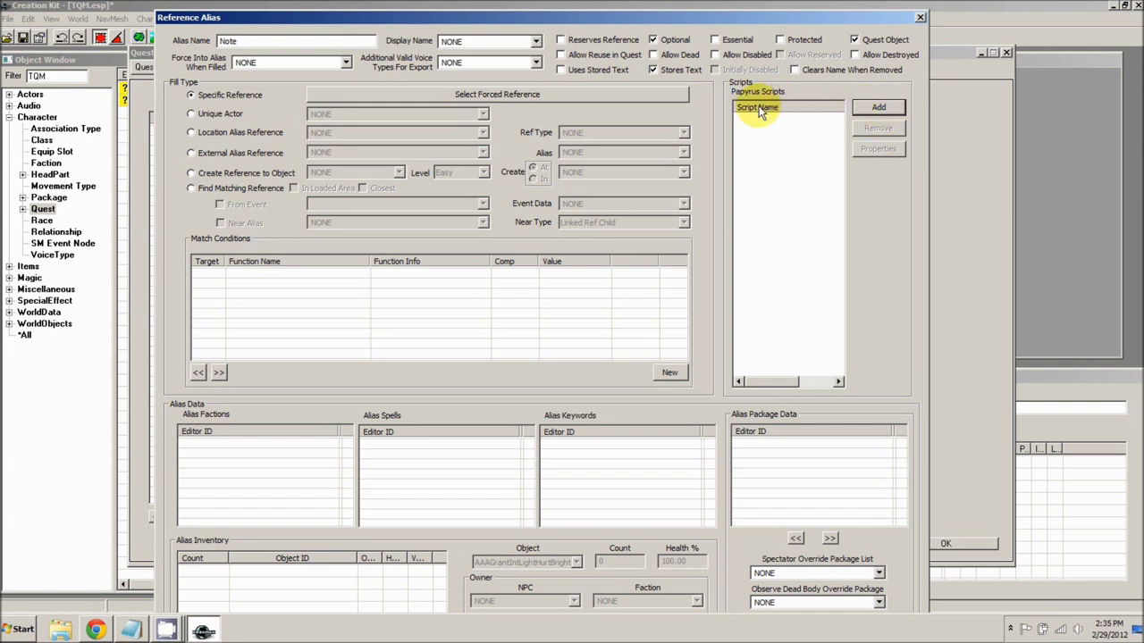
Find the defaultsetstageonplayeracquire script by filtering for "defaultsetstageonplay" and attach it to the Note alias
{"action": "left_click_drag", "start_coordinate": [729, 215], "coordinate": [650, 166]}
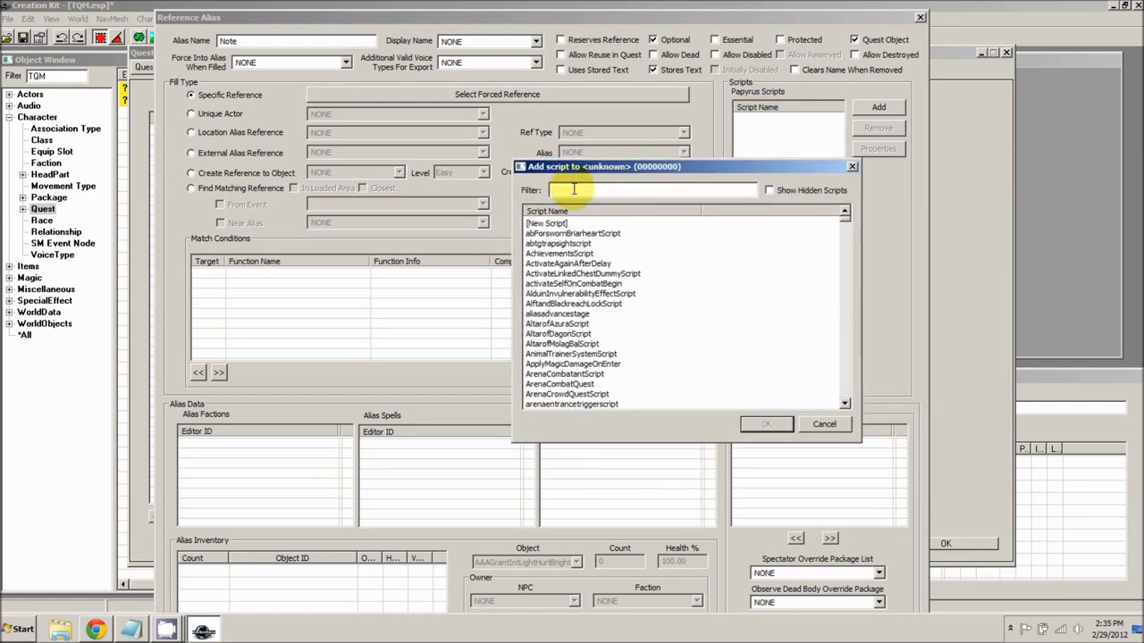
{"action": "left_click", "coordinate": [574, 189]}
{"action": "type", "text": "default"}
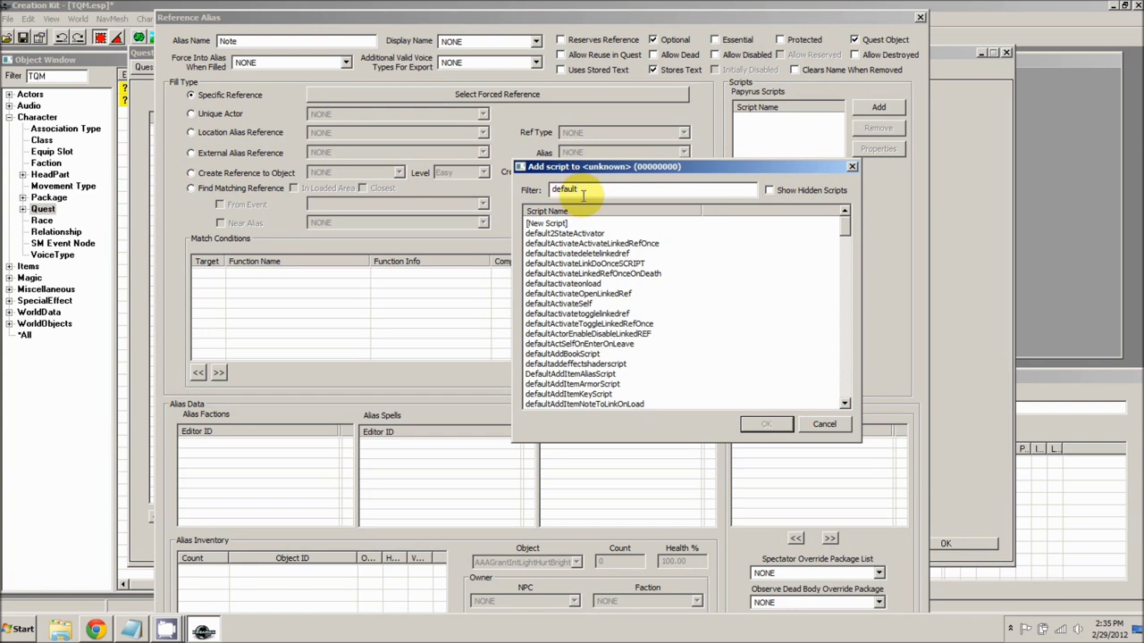
{"action": "type", "text": "setstageonplay"}
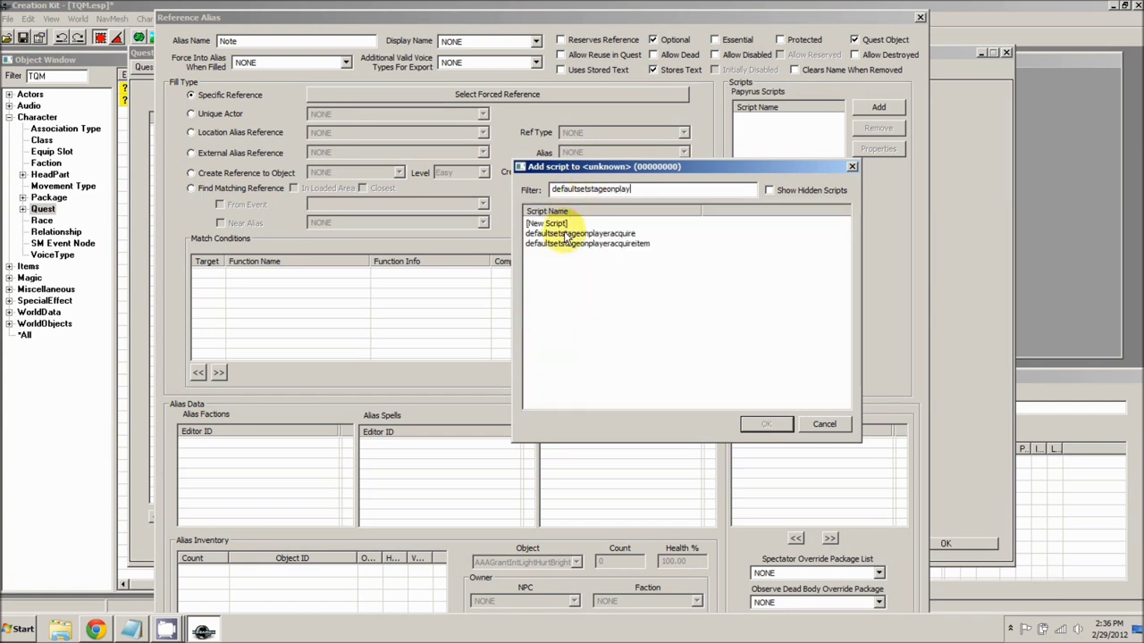
{"action": "left_click", "coordinate": [571, 234]}
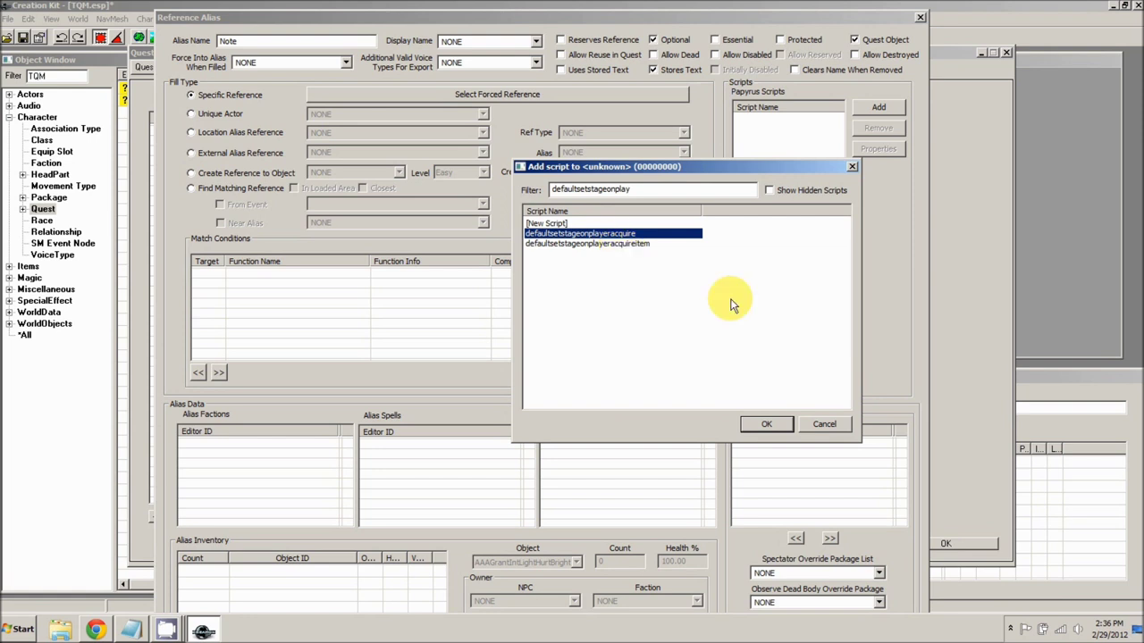
{"action": "left_click", "coordinate": [770, 424]}
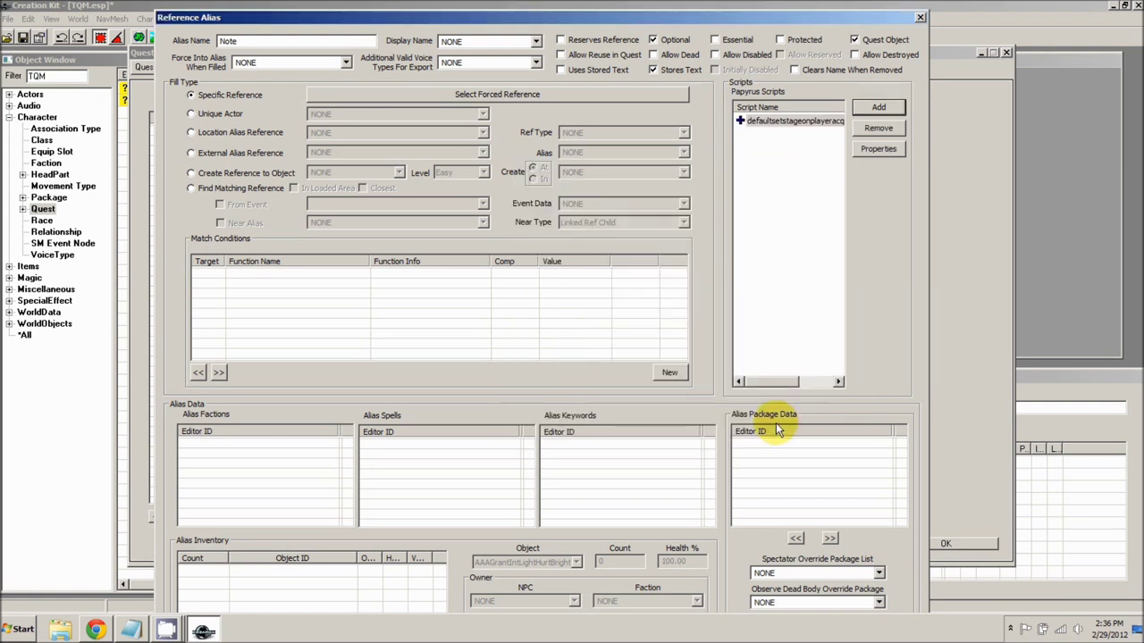
Set the myQST property of the defaultsetstageonplayeracquire script to TQMQuest05
{"action": "left_click", "coordinate": [789, 126]}
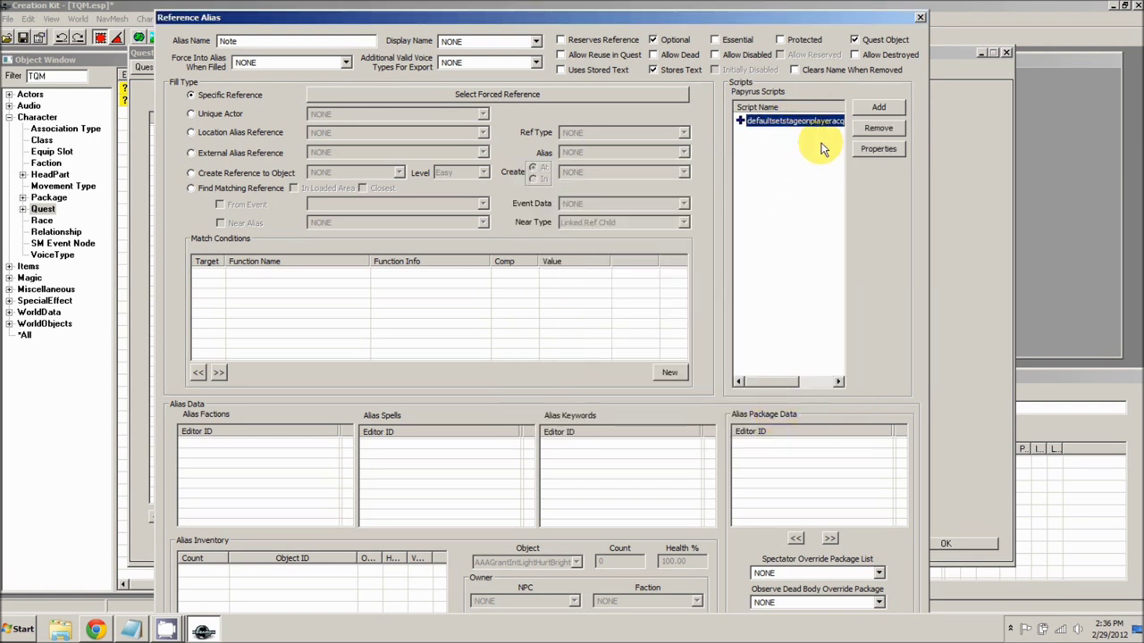
{"action": "left_click", "coordinate": [877, 150]}
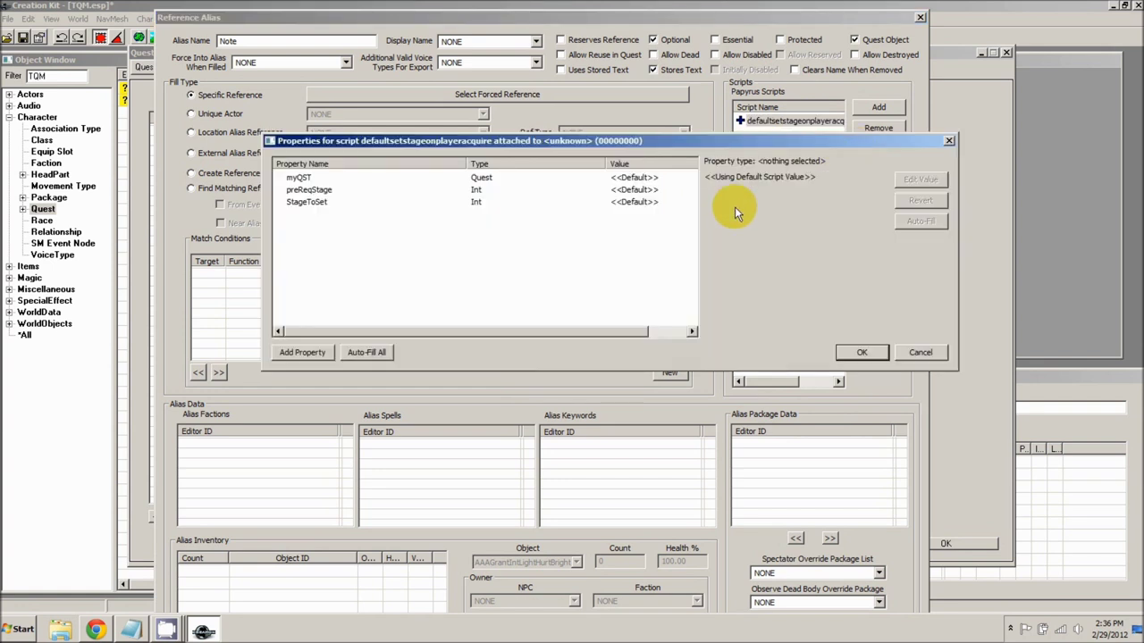
{"action": "left_click", "coordinate": [309, 179]}
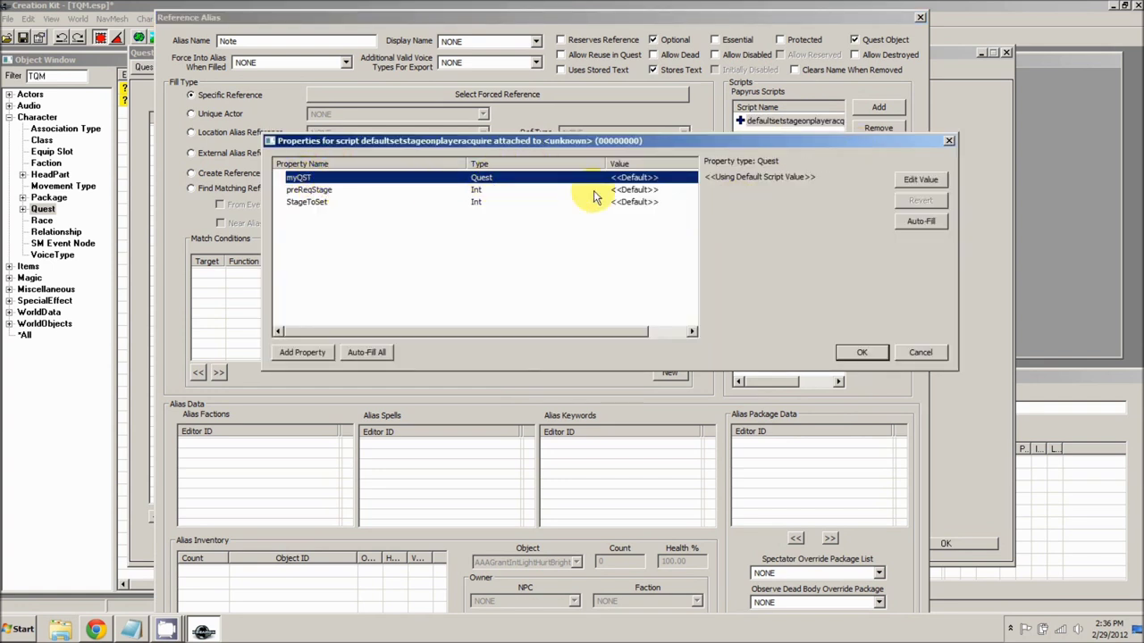
{"action": "left_click", "coordinate": [920, 179]}
{"action": "left_click", "coordinate": [827, 180]}
{"action": "left_click", "coordinate": [827, 183]}
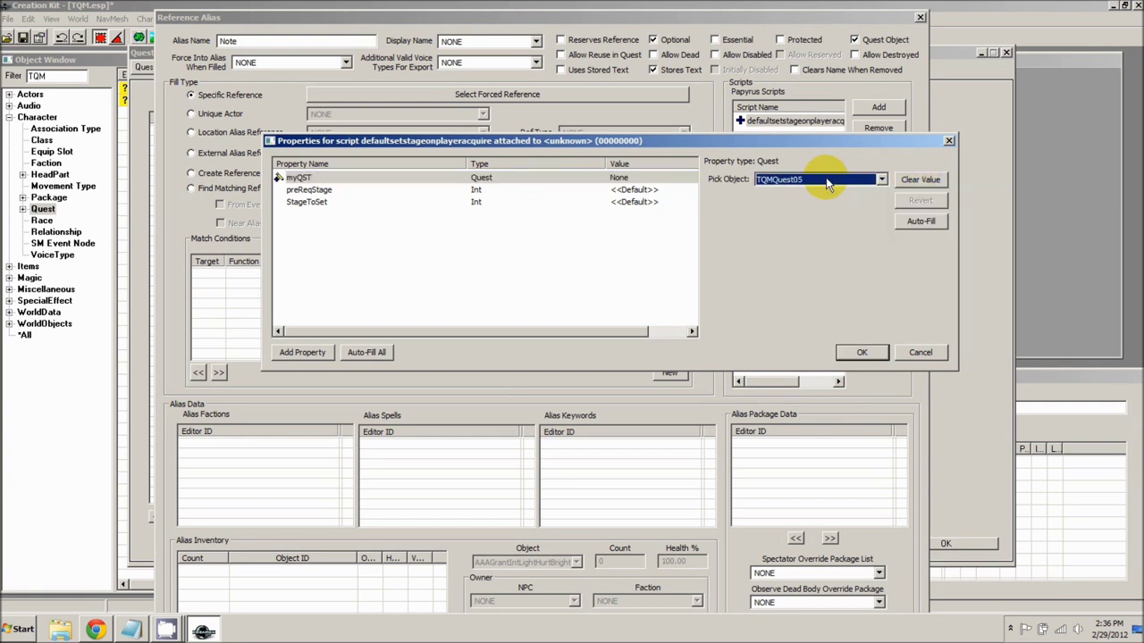
Set the script's StageToSet property to 10 and accept the property values
{"action": "left_click", "coordinate": [329, 191]}
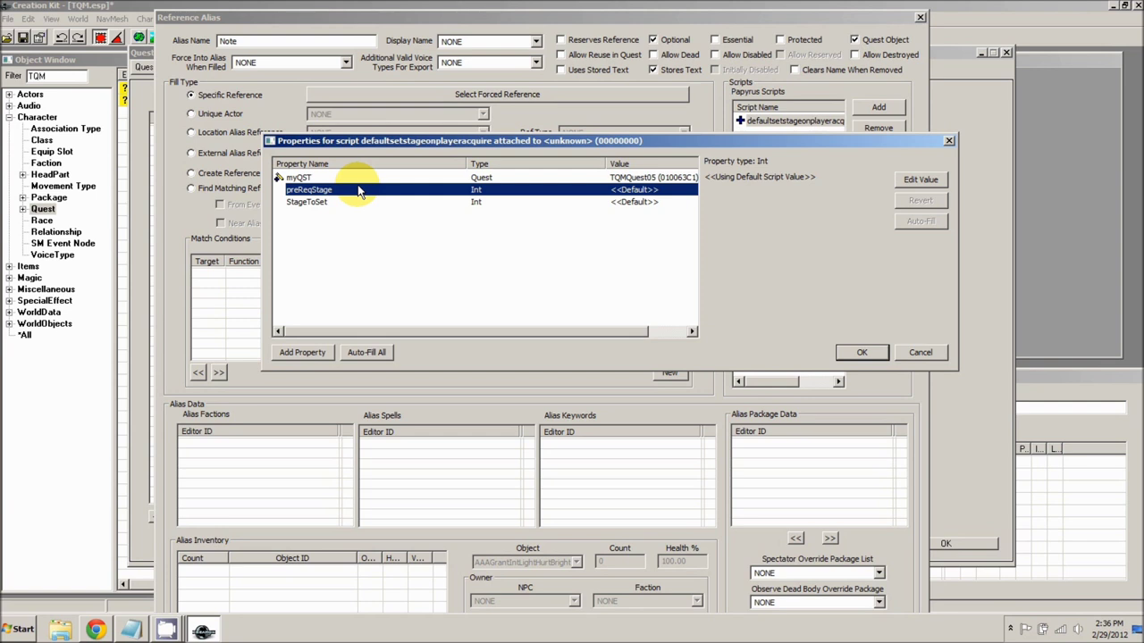
{"action": "left_click", "coordinate": [322, 202]}
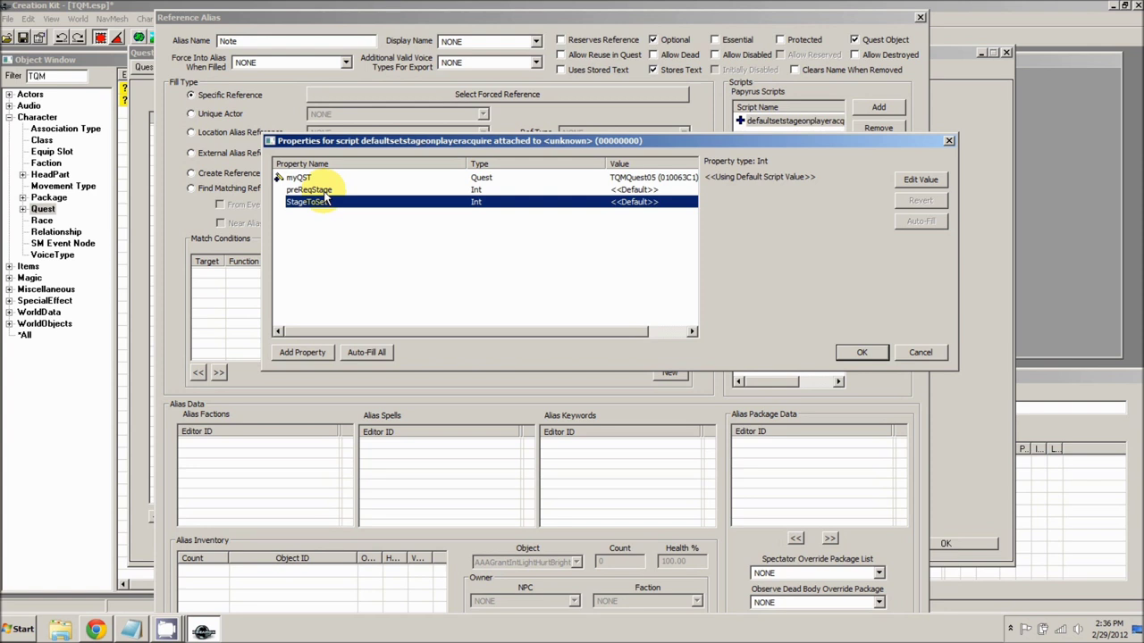
{"action": "left_click", "coordinate": [312, 190]}
{"action": "left_click", "coordinate": [321, 203]}
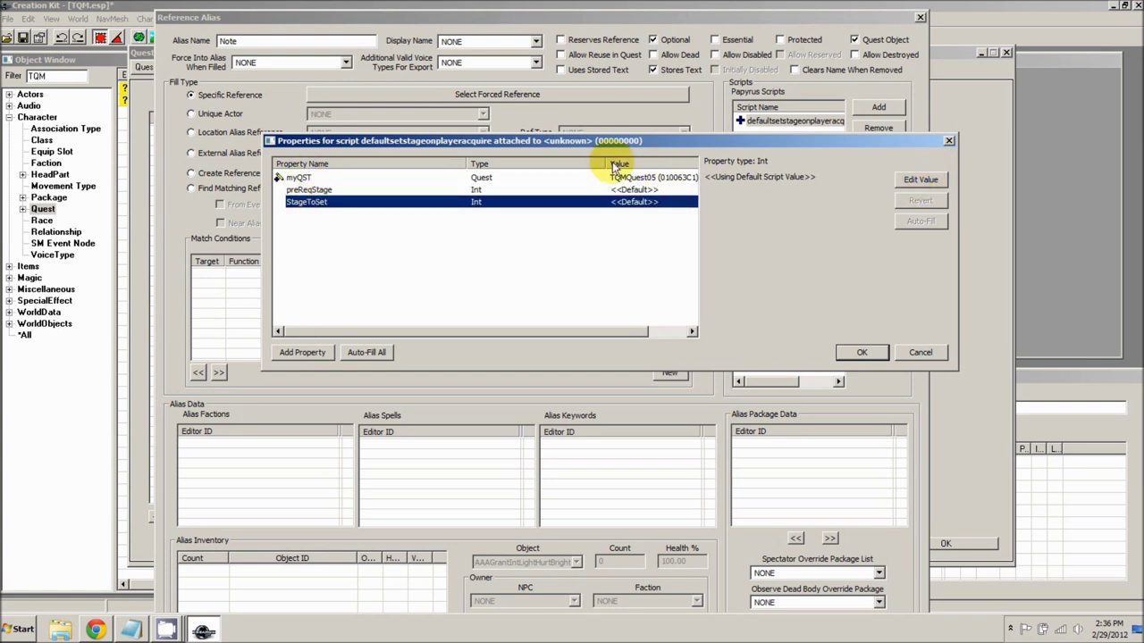
{"action": "left_click", "coordinate": [929, 179]}
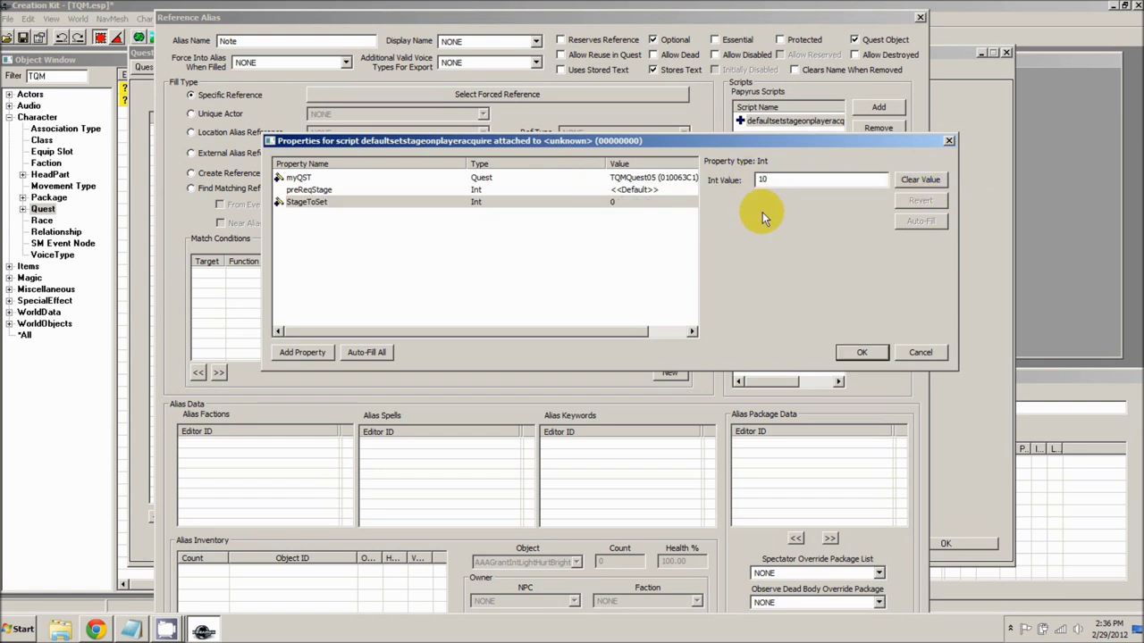
{"action": "left_click", "coordinate": [860, 353]}
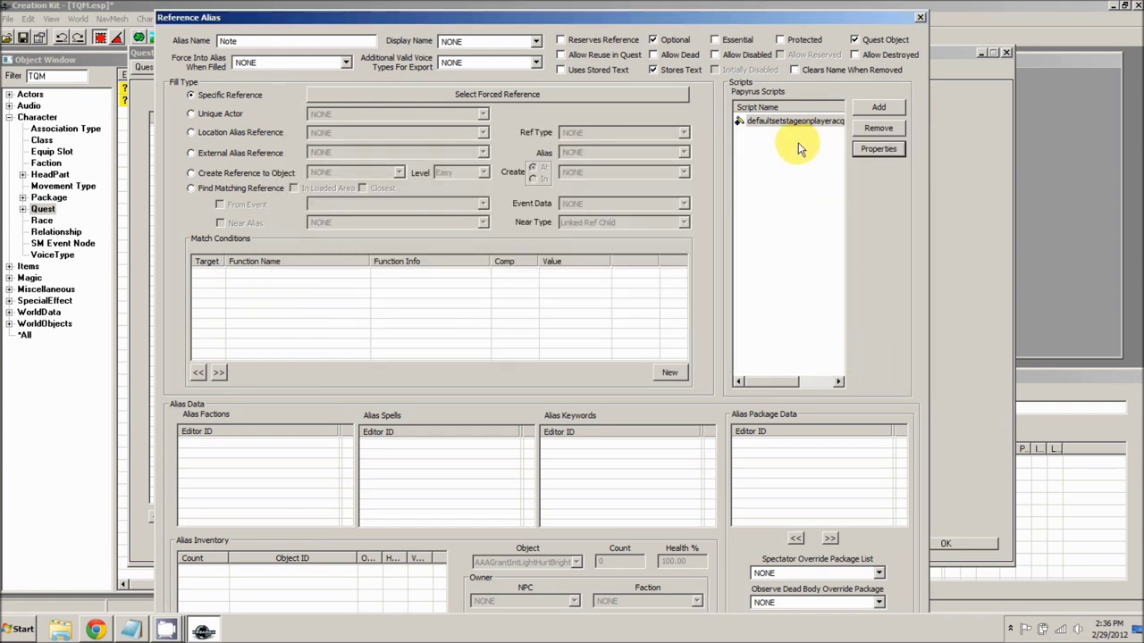
Open the source of the defaultsetstageonplayeracquire script and examine the player check and quest assignment in its OnContainerChanged event
{"action": "left_click", "coordinate": [773, 123]}
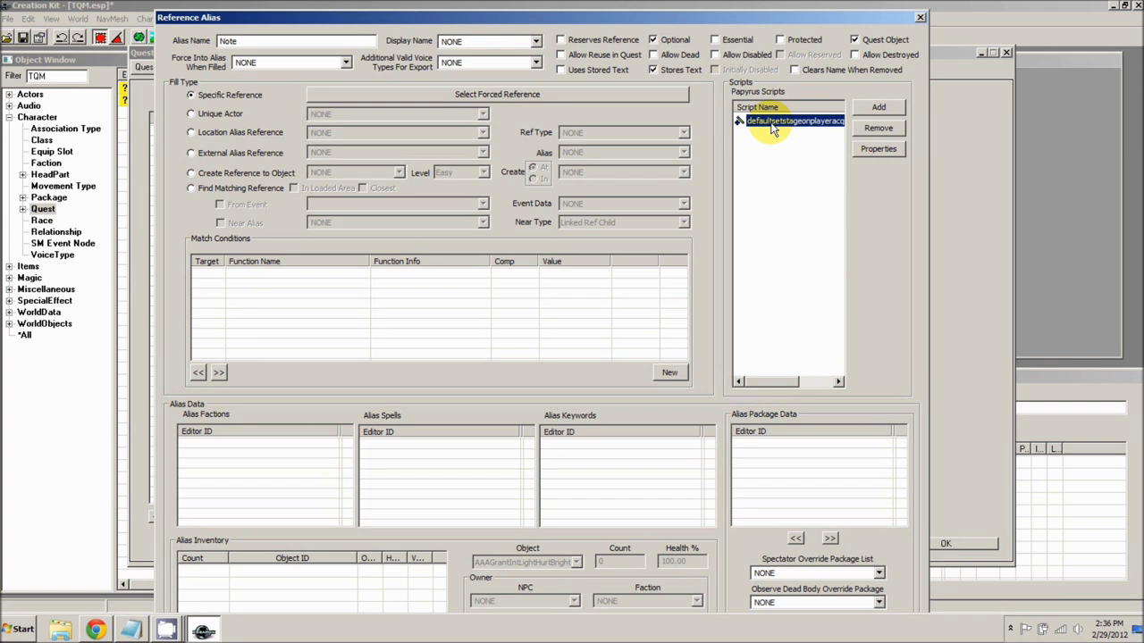
{"action": "right_click", "coordinate": [774, 130]}
{"action": "left_click", "coordinate": [803, 191]}
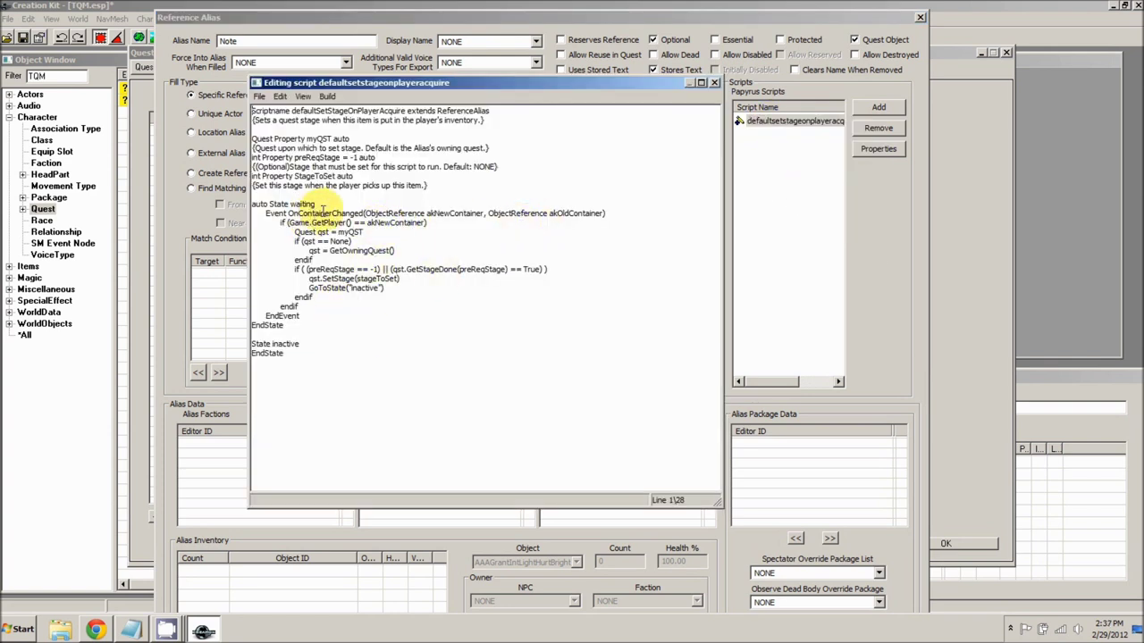
{"action": "left_click_drag", "start_coordinate": [300, 316], "coordinate": [235, 214]}
{"action": "left_click", "coordinate": [350, 214]}
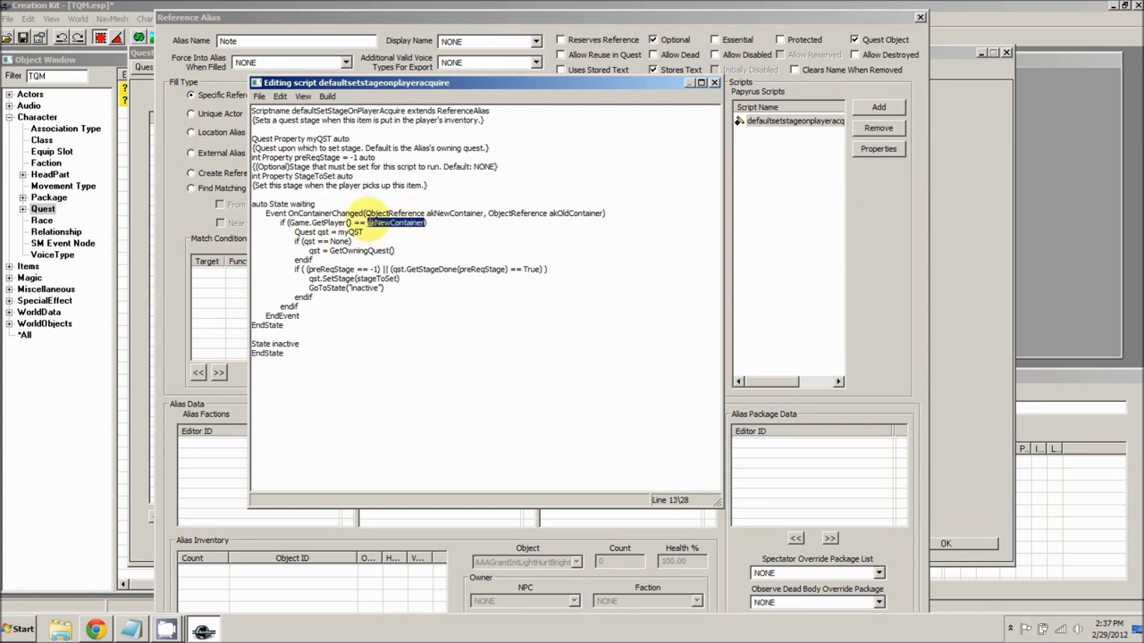
{"action": "left_click_drag", "start_coordinate": [352, 222], "coordinate": [289, 224]}
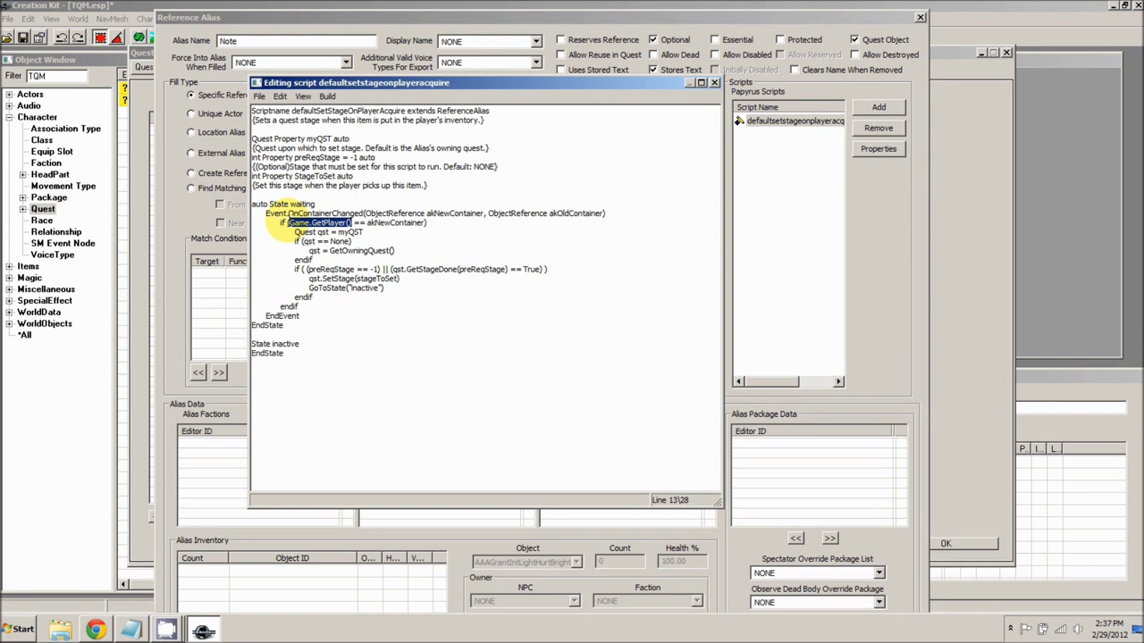
{"action": "double_click", "coordinate": [322, 233]}
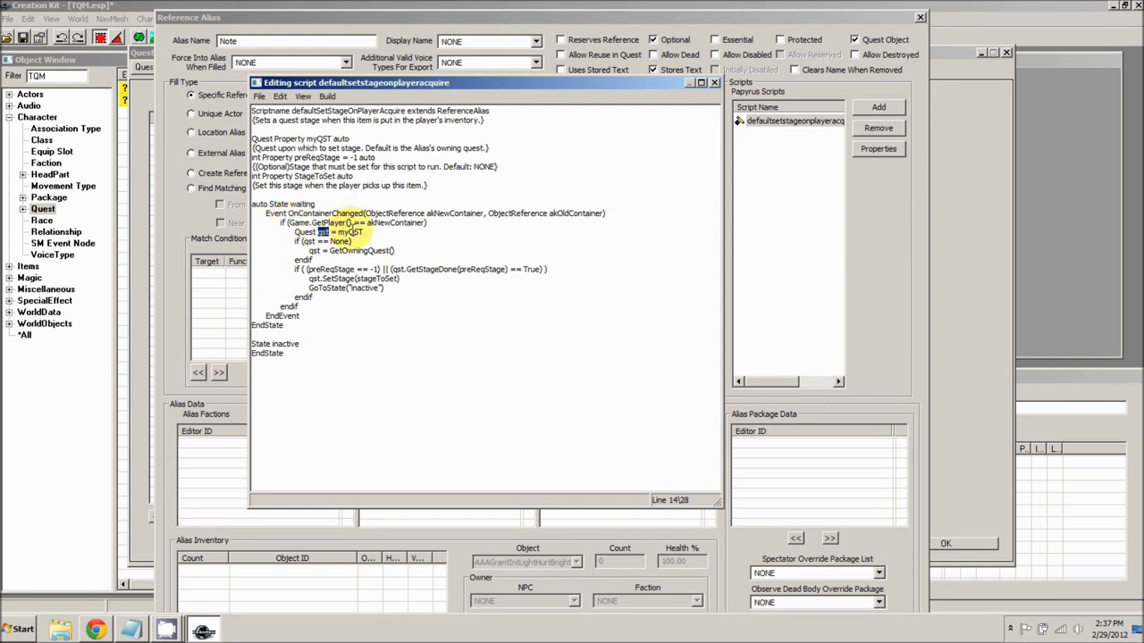
{"action": "left_click_drag", "start_coordinate": [363, 232], "coordinate": [345, 233]}
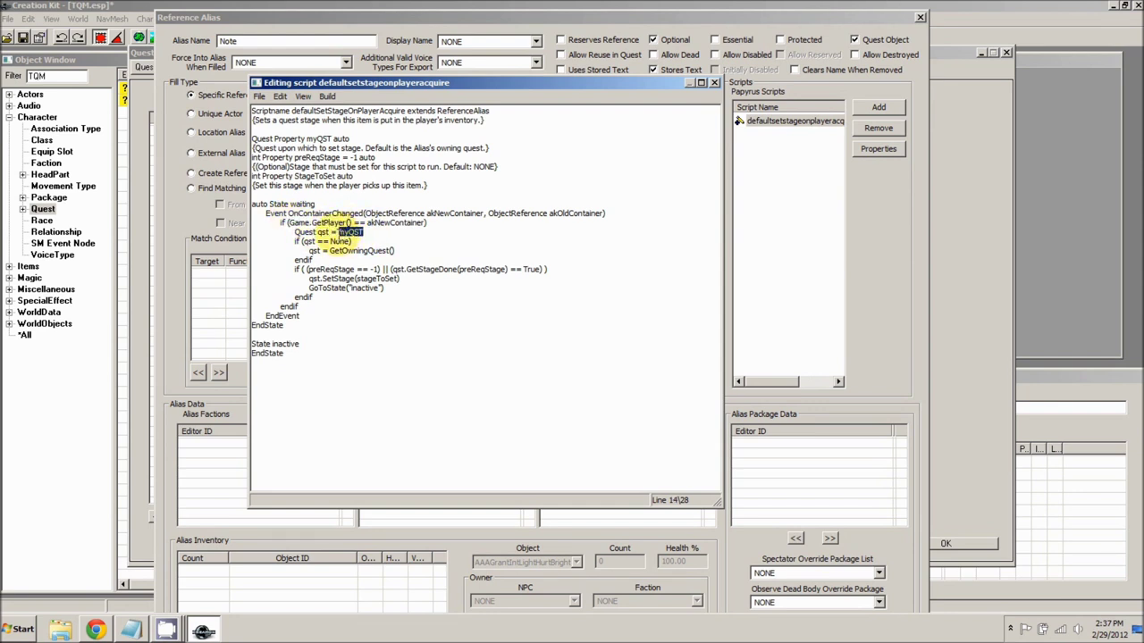
{"action": "left_click", "coordinate": [304, 241]}
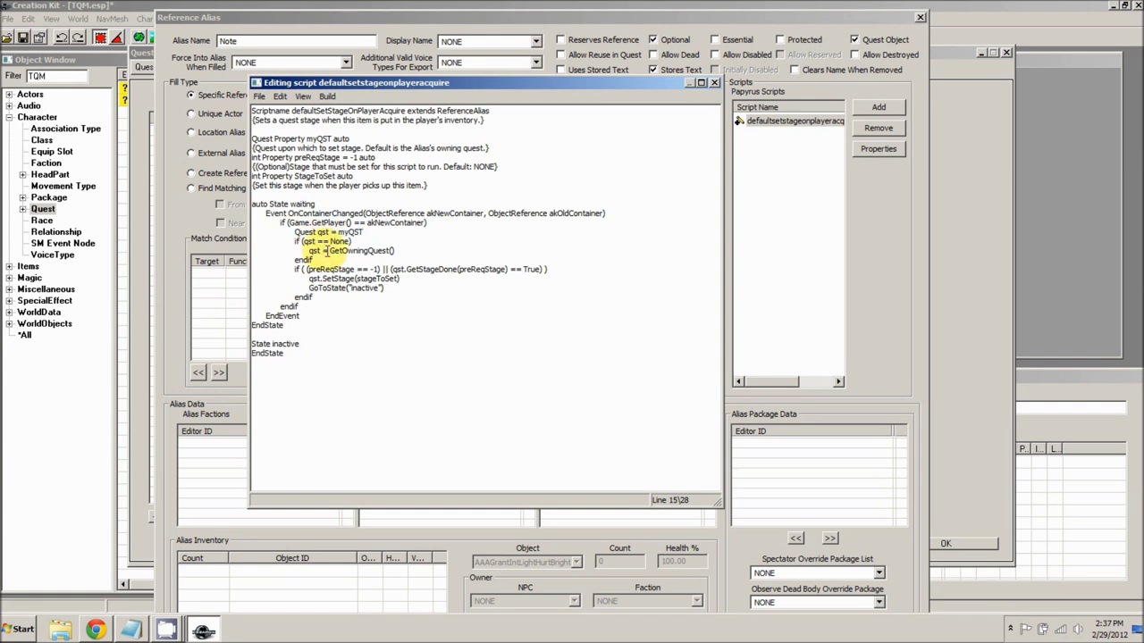
{"action": "left_click_drag", "start_coordinate": [402, 251], "coordinate": [339, 232]}
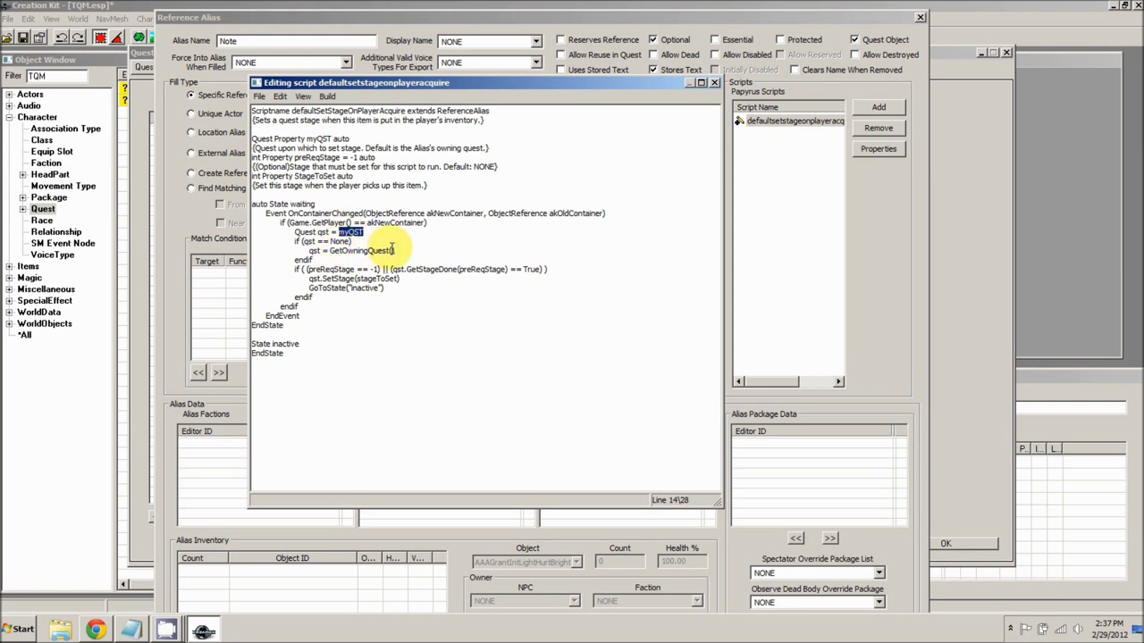
{"action": "left_click_drag", "start_coordinate": [402, 251], "coordinate": [330, 251]}
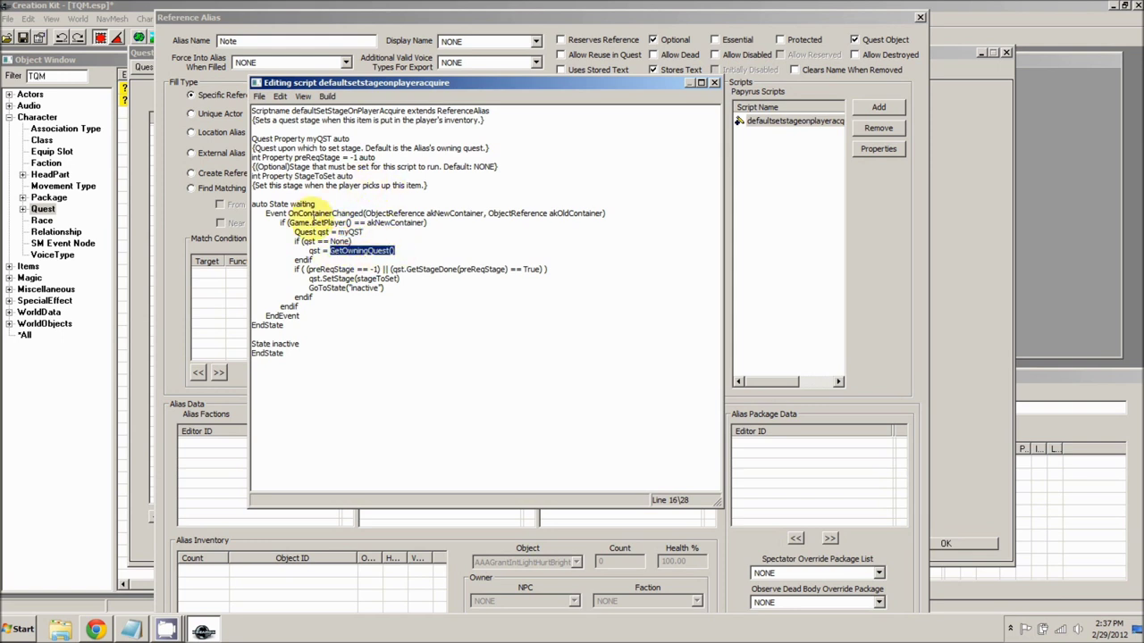
{"action": "left_click_drag", "start_coordinate": [351, 241], "coordinate": [304, 241]}
{"action": "left_click", "coordinate": [311, 259]}
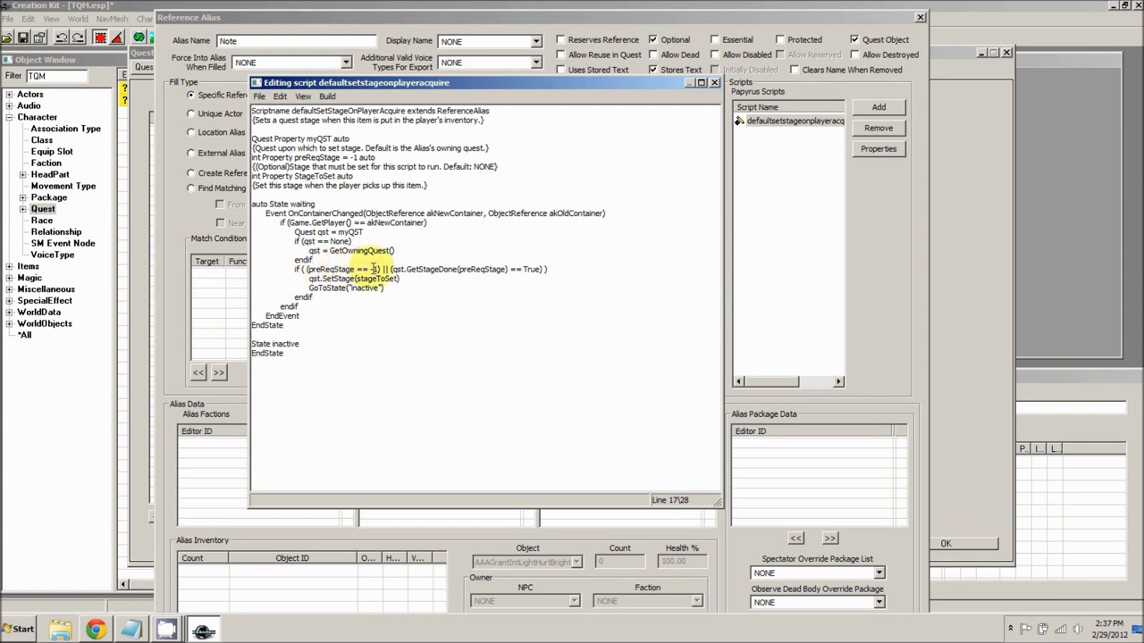
Examine the preReqStage condition and the SetStage and GoToState lines in the OnContainerChanged event
{"action": "left_click_drag", "start_coordinate": [379, 269], "coordinate": [309, 264]}
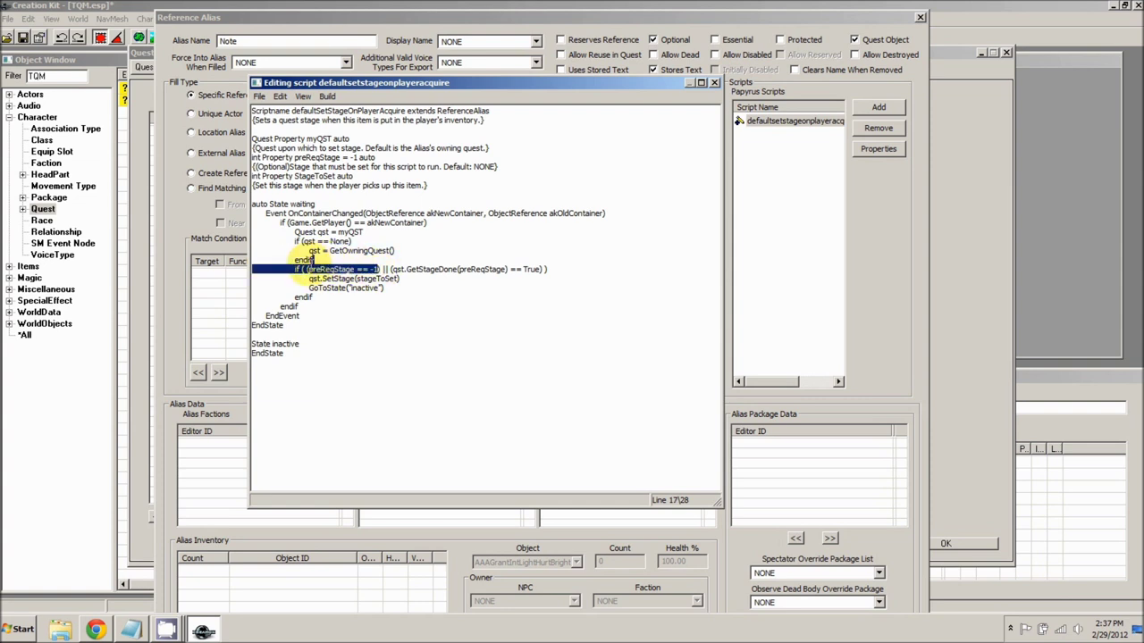
{"action": "left_click", "coordinate": [390, 269]}
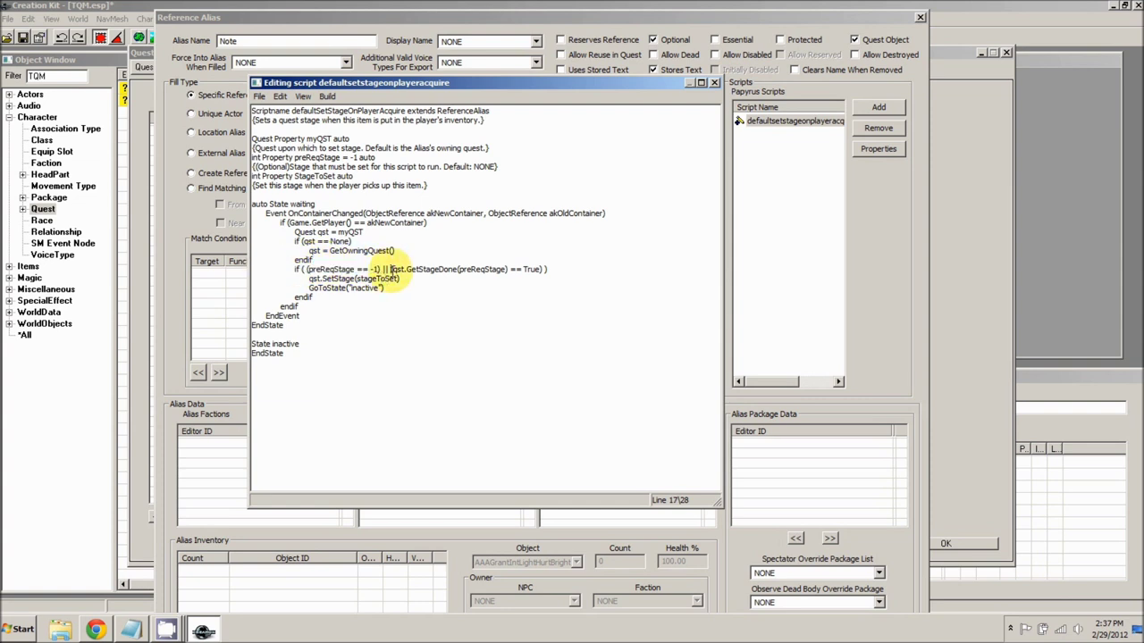
{"action": "double_click", "coordinate": [502, 272]}
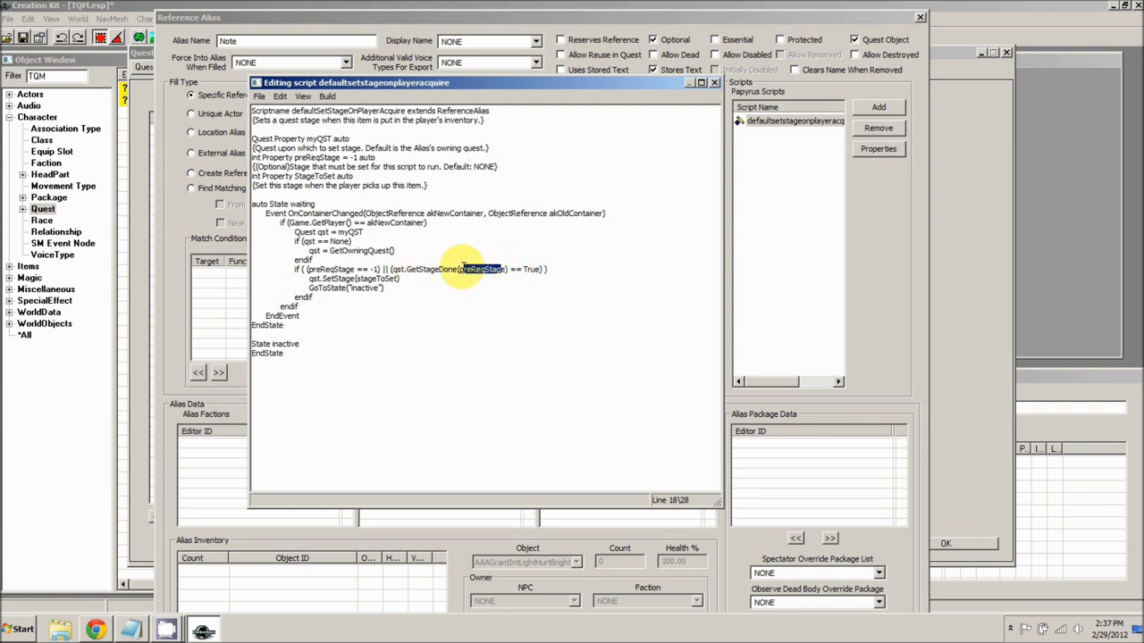
{"action": "left_click", "coordinate": [539, 270]}
{"action": "left_click_drag", "start_coordinate": [540, 270], "coordinate": [391, 269]}
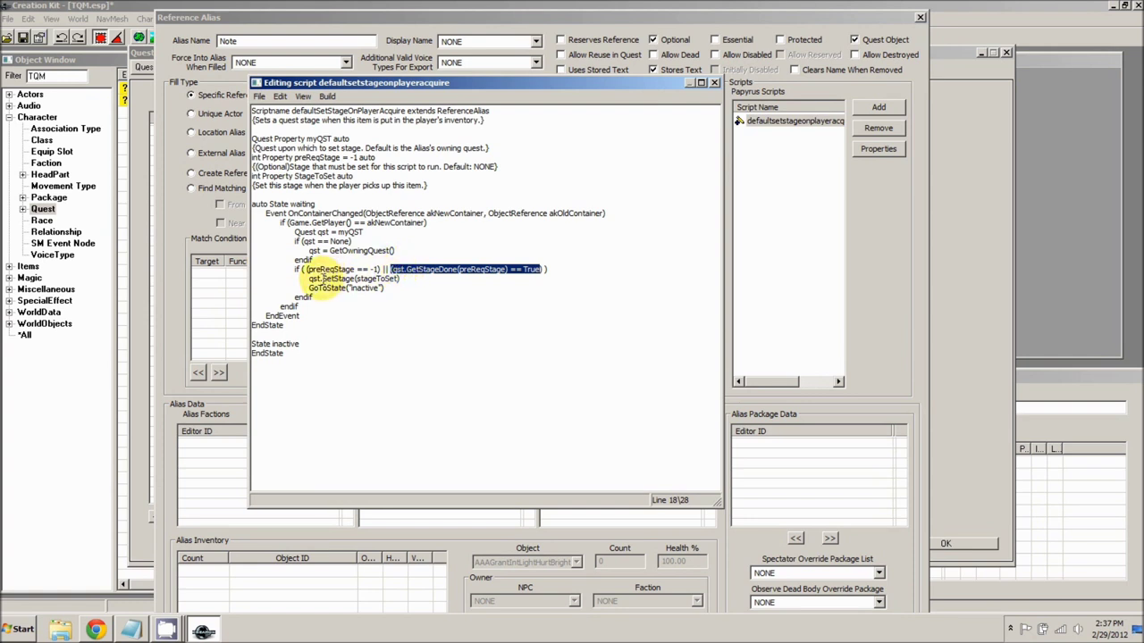
{"action": "left_click", "coordinate": [399, 279]}
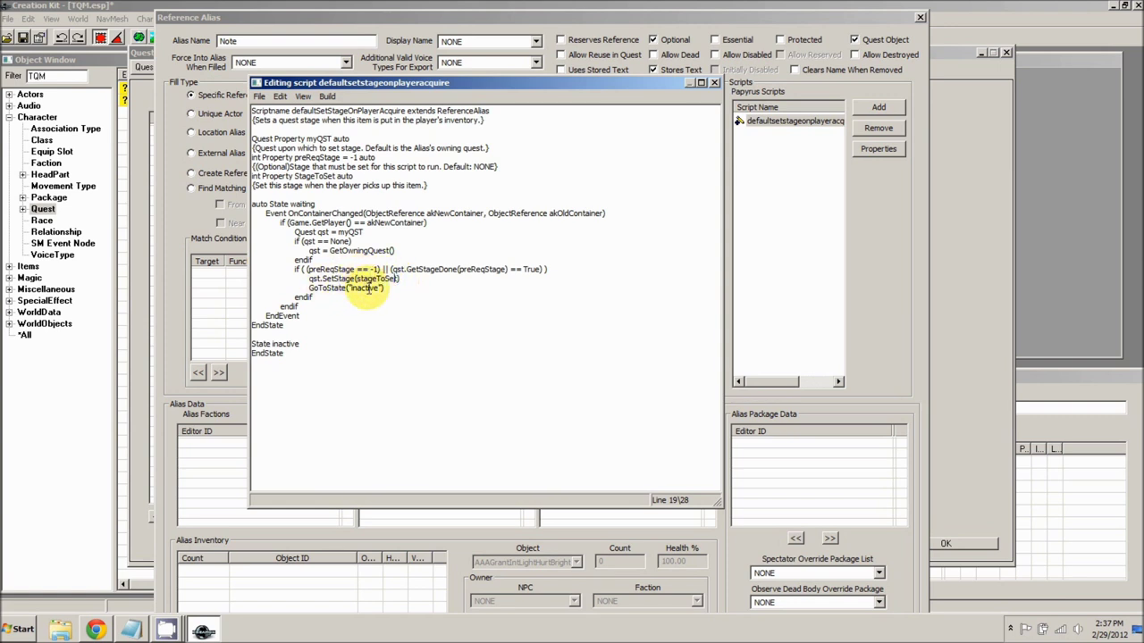
{"action": "left_click_drag", "start_coordinate": [386, 288], "coordinate": [309, 289]}
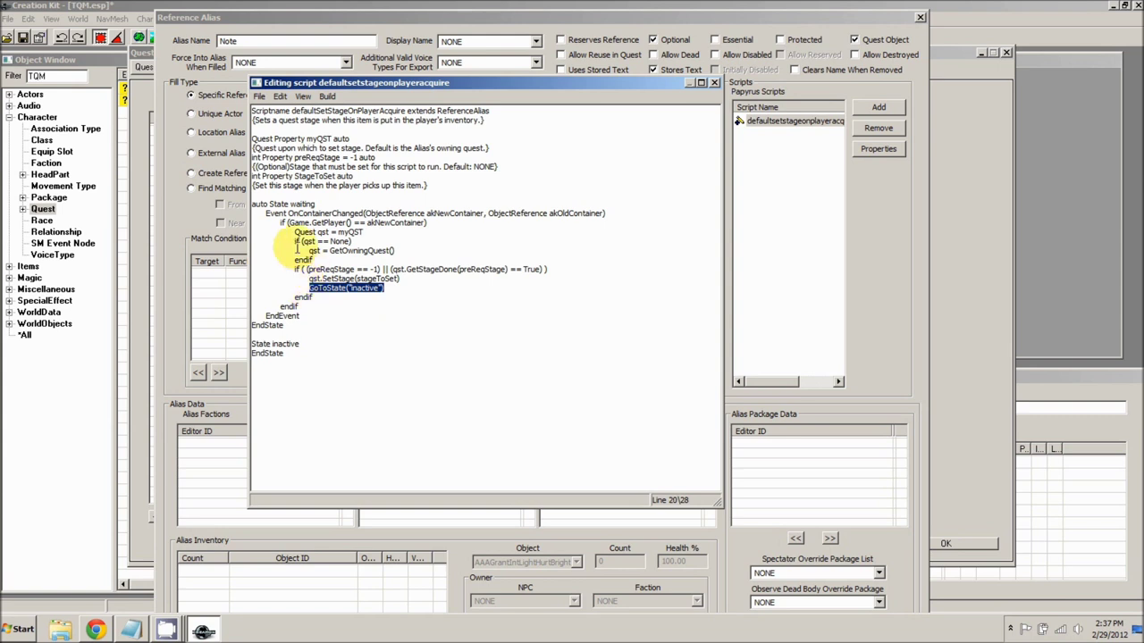
{"action": "left_click_drag", "start_coordinate": [300, 317], "coordinate": [254, 212]}
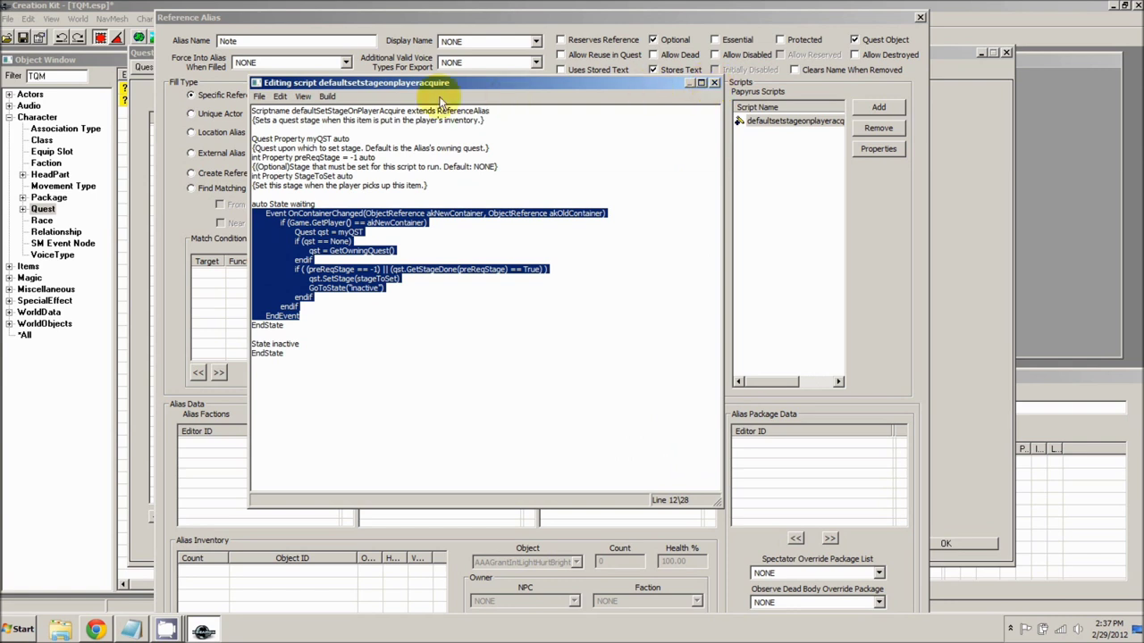
Examine which type the script extends in its Scriptname line and close the script source
{"action": "left_click", "coordinate": [386, 126]}
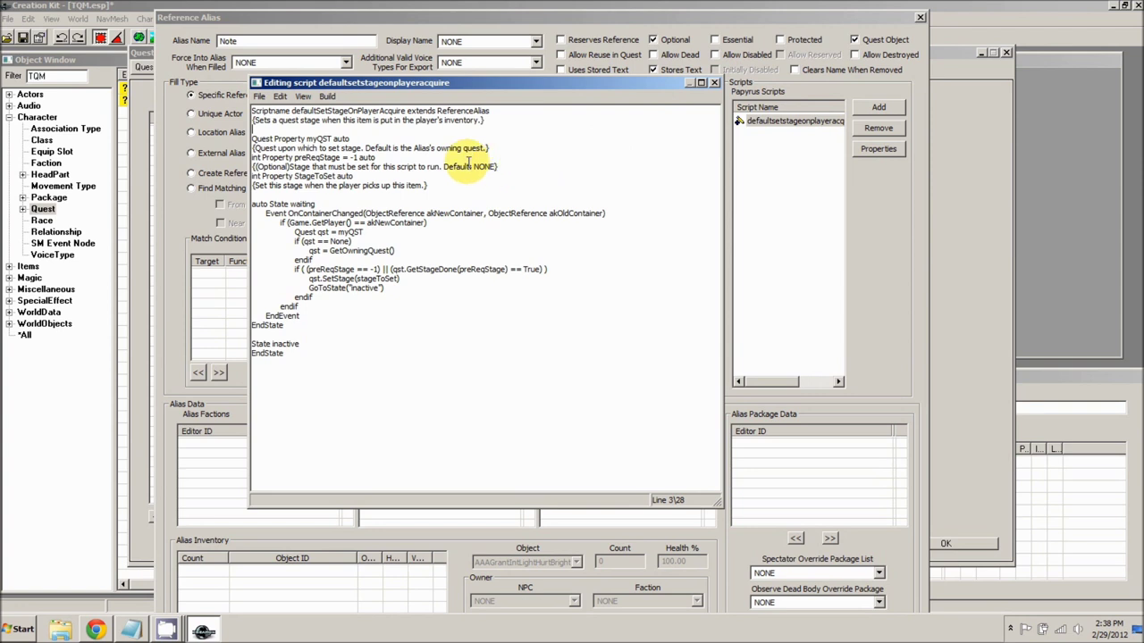
{"action": "triple_click", "coordinate": [430, 108]}
{"action": "left_click", "coordinate": [407, 110]}
{"action": "key", "text": "shift+End"}
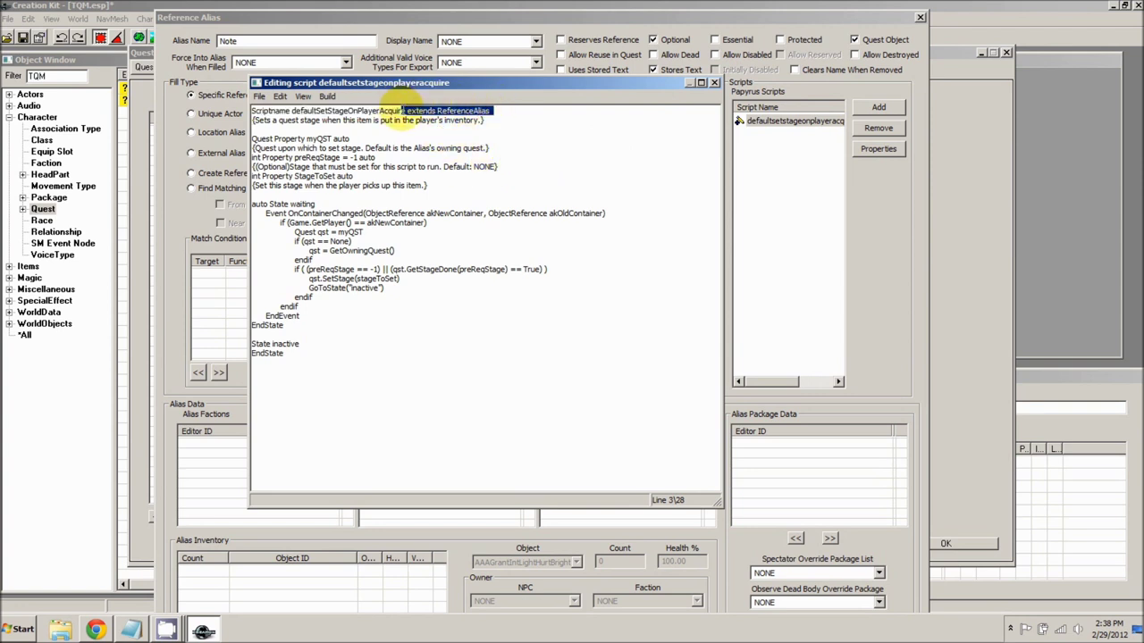
{"action": "left_click", "coordinate": [406, 157]}
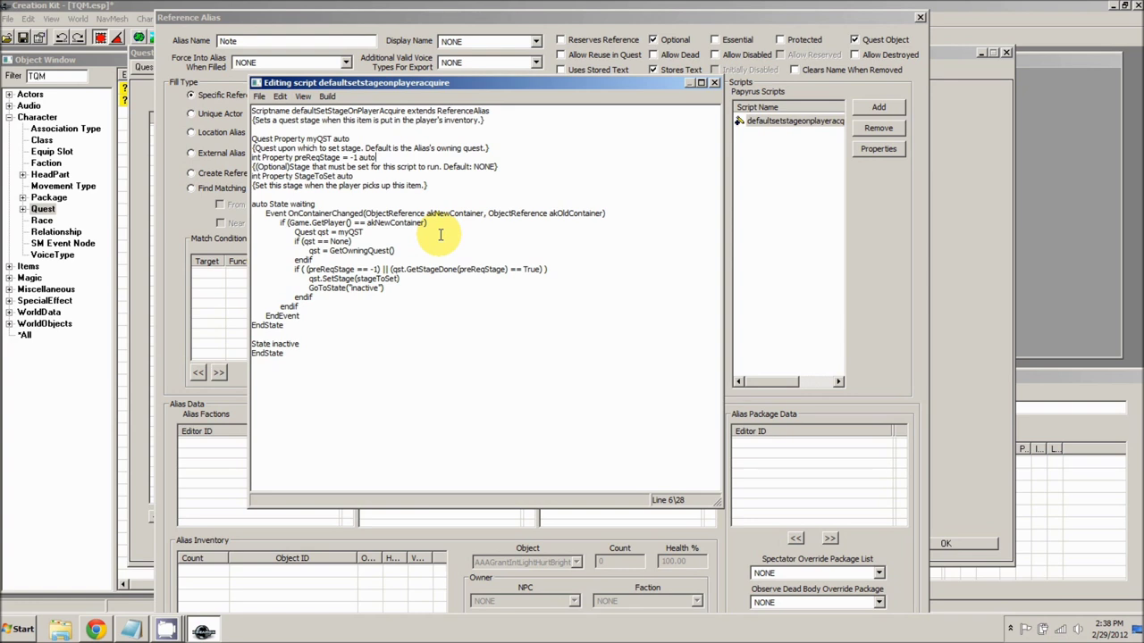
{"action": "left_click_drag", "start_coordinate": [492, 110], "coordinate": [435, 111]}
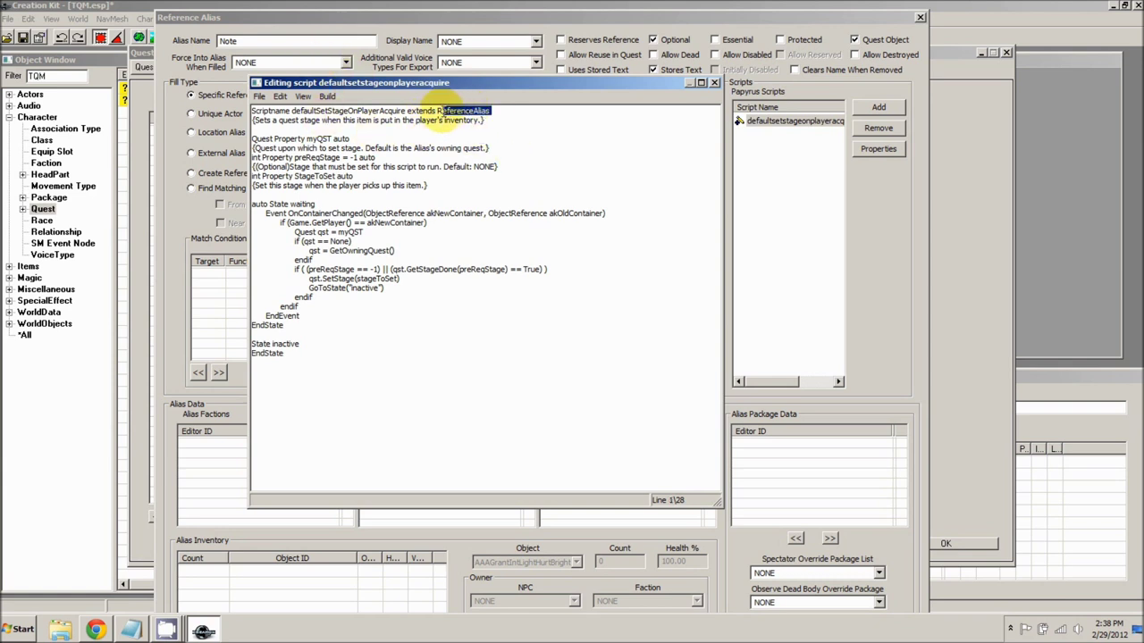
{"action": "left_click", "coordinate": [714, 82]}
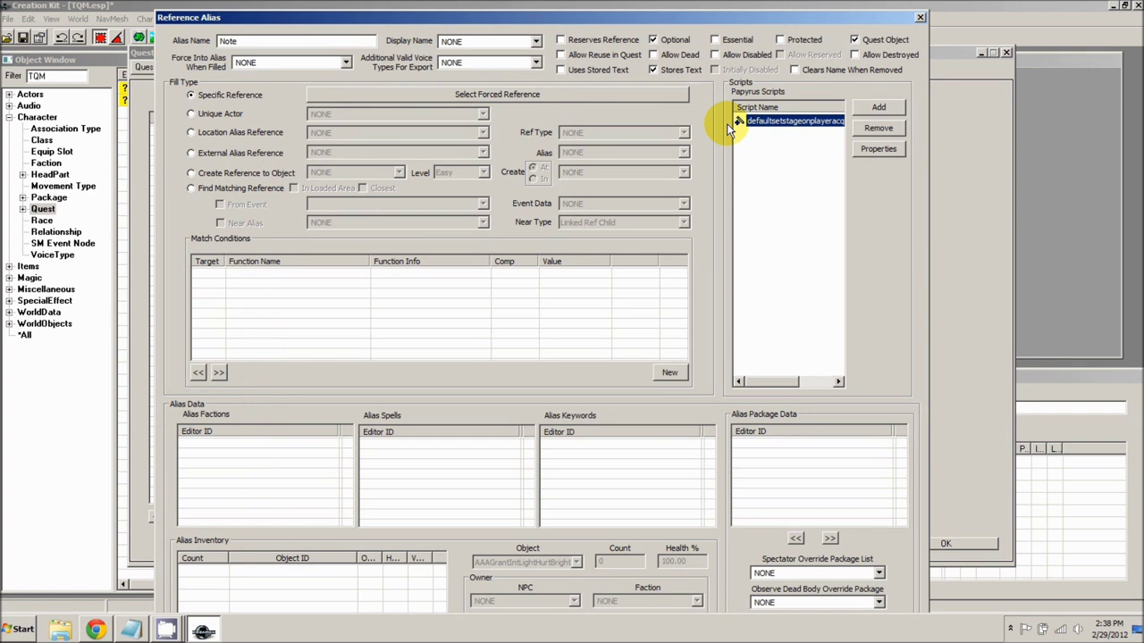
Find the DefaultOnReadSetQuestStage script by filtering for "defaultonreadset" and attach it to the Note alias
{"action": "left_click", "coordinate": [871, 107]}
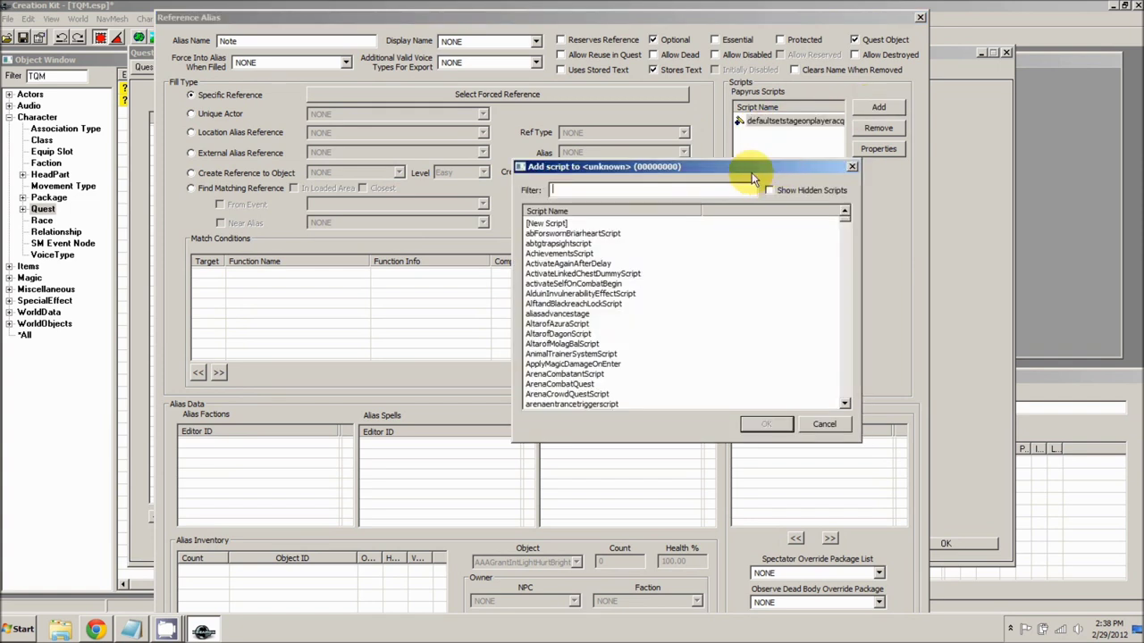
{"action": "type", "text": "defaul"}
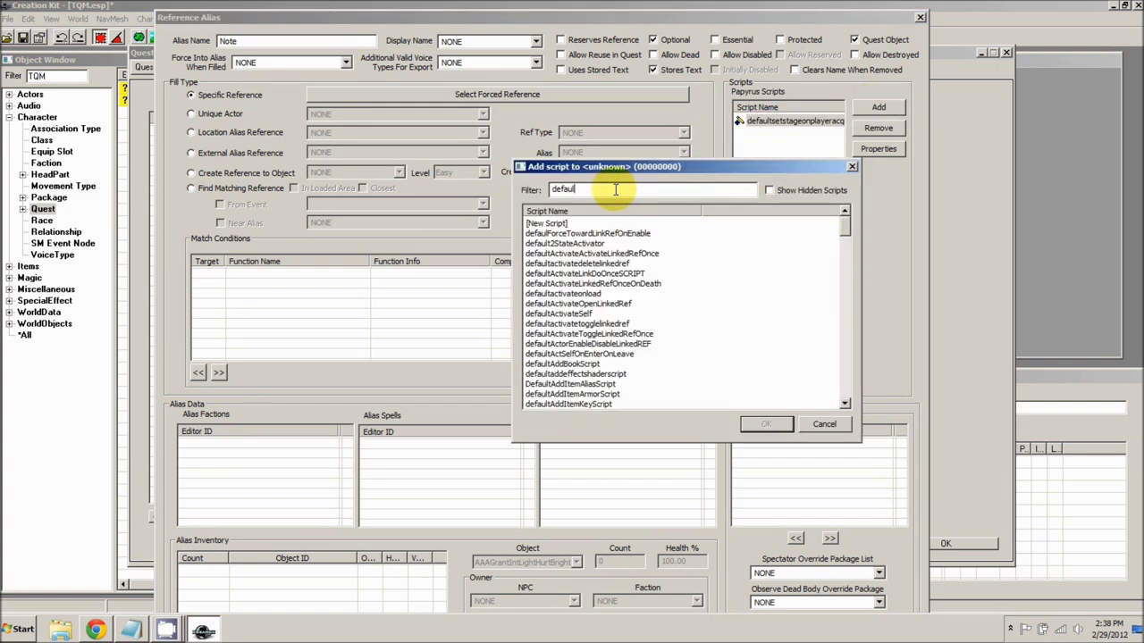
{"action": "type", "text": "tonreadset"}
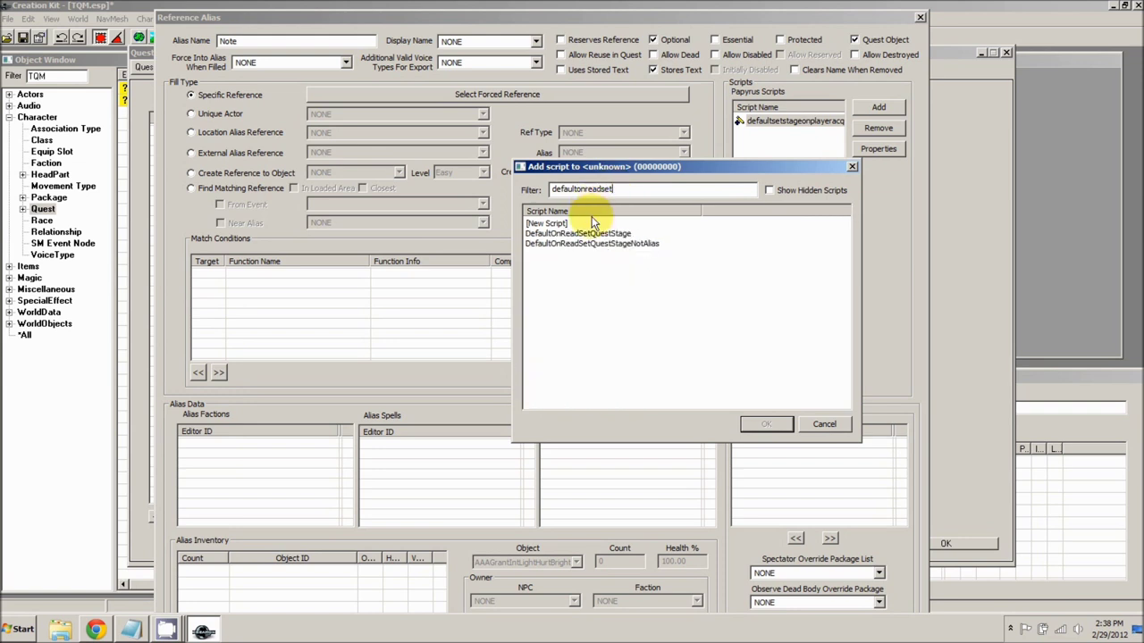
{"action": "left_click", "coordinate": [617, 245]}
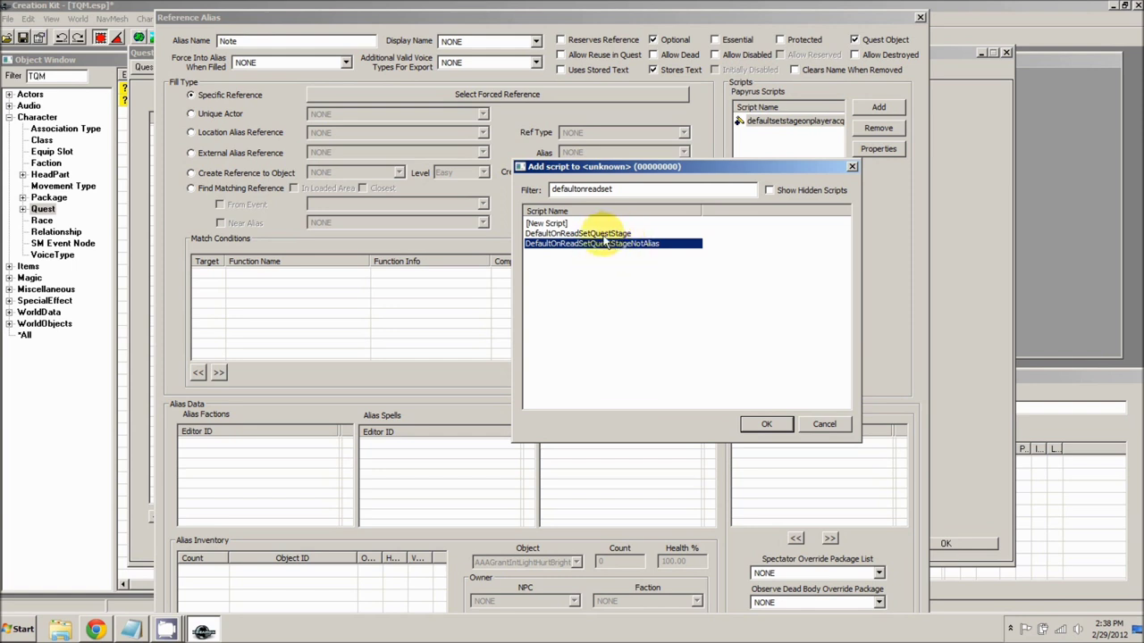
{"action": "left_click", "coordinate": [608, 234]}
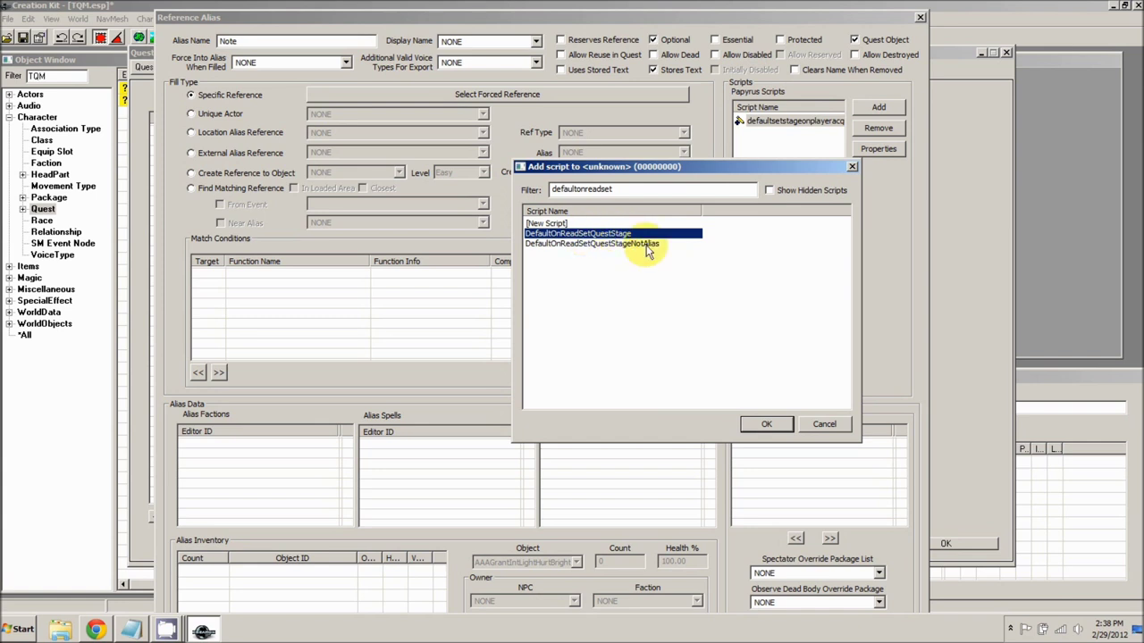
{"action": "left_click", "coordinate": [769, 423]}
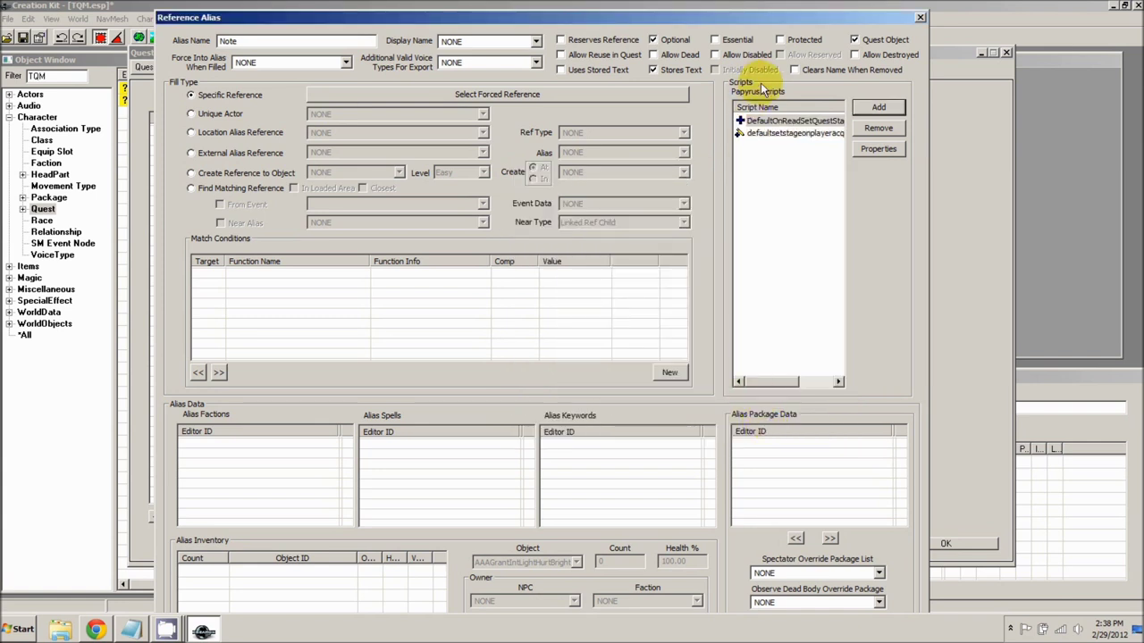
Set the myQuest property of the DefaultOnReadSetQuestStage script to TQMQuest05
{"action": "left_click", "coordinate": [878, 149]}
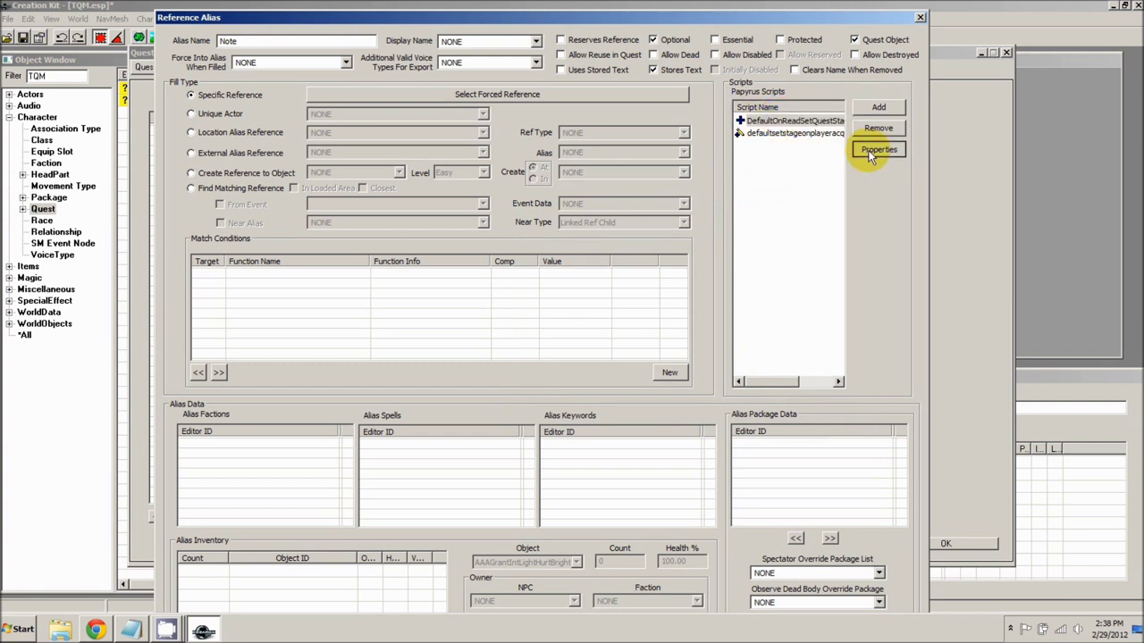
{"action": "left_click", "coordinate": [380, 177]}
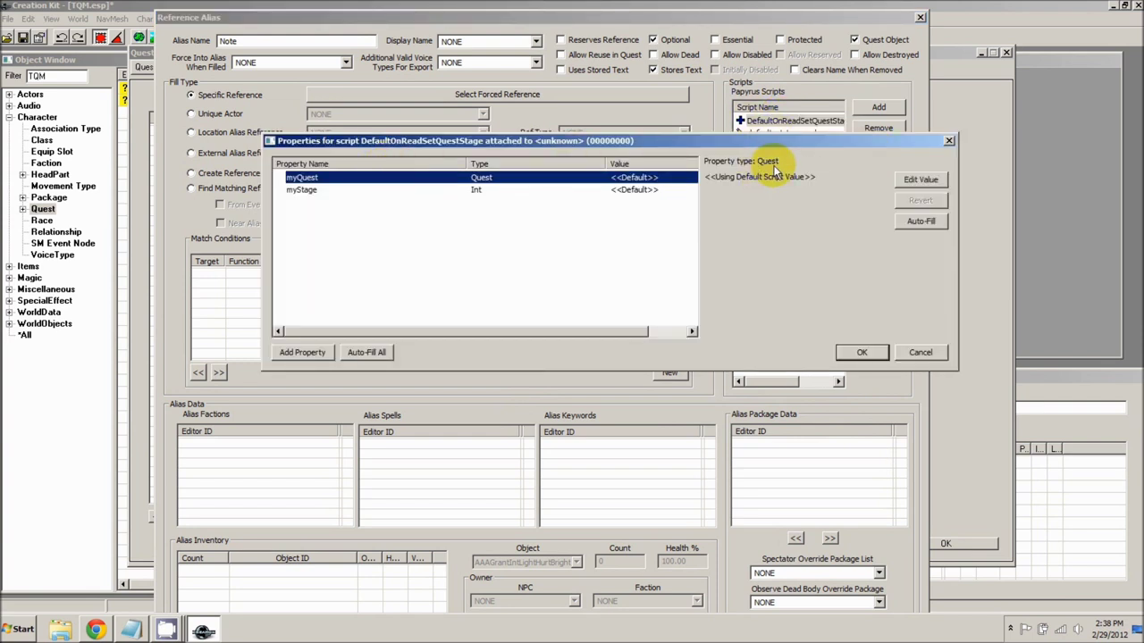
{"action": "left_click", "coordinate": [916, 178]}
{"action": "left_click", "coordinate": [842, 179]}
{"action": "left_click", "coordinate": [842, 179]}
{"action": "type", "text": "TQMQuest03"}
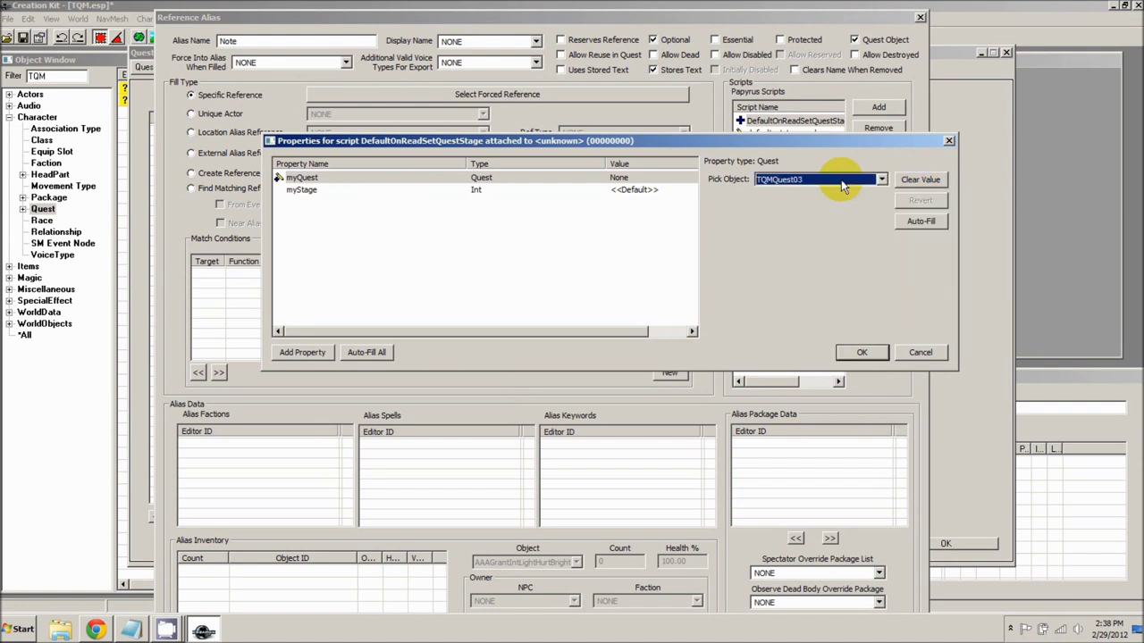
Set the script's myStage property to 20 and accept the property values
{"action": "left_click", "coordinate": [323, 190]}
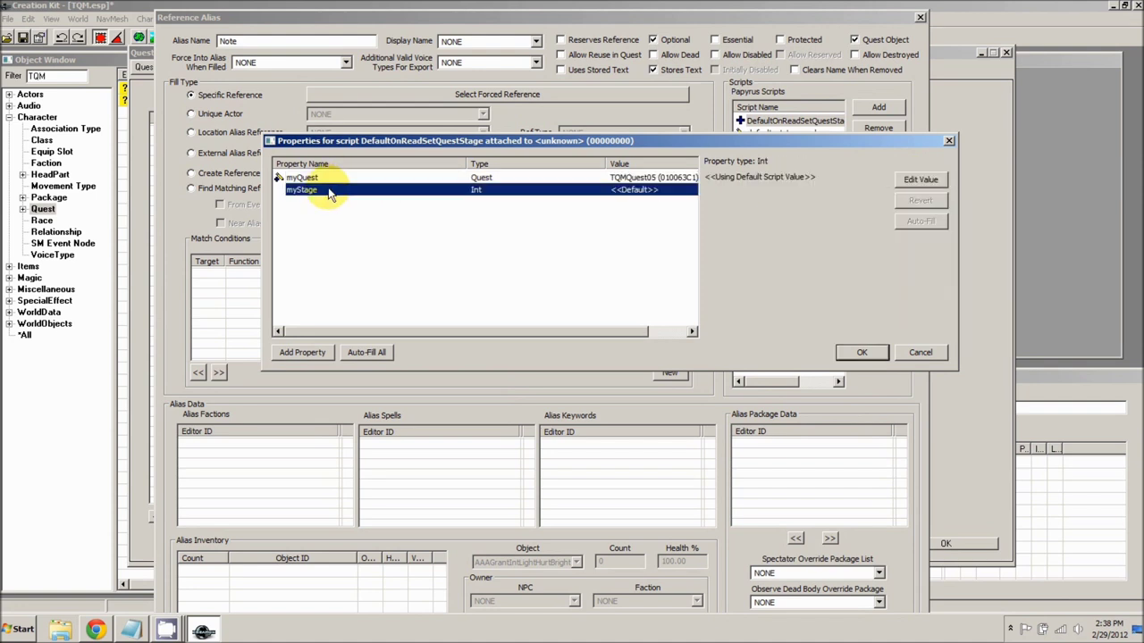
{"action": "left_click", "coordinate": [916, 179]}
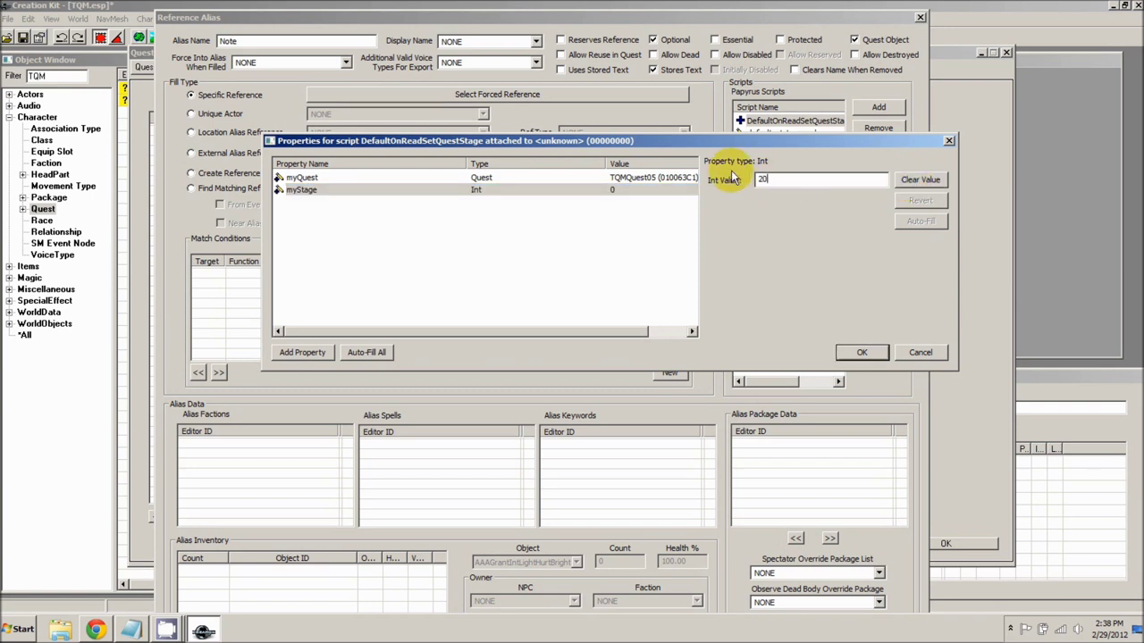
{"action": "type", "text": "20"}
{"action": "left_click", "coordinate": [861, 352]}
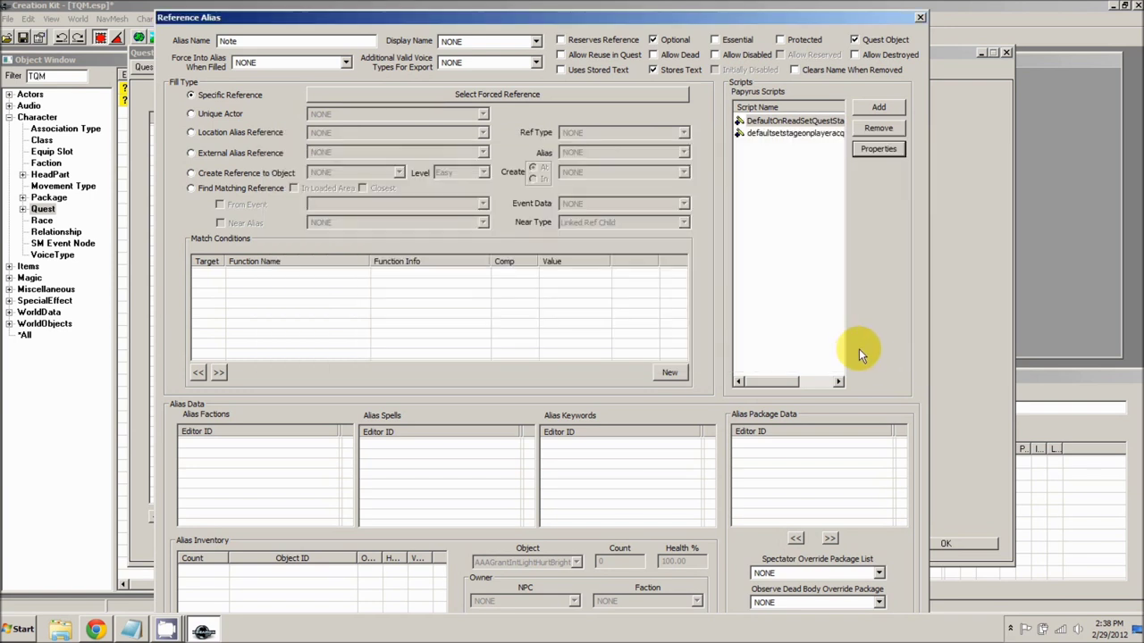
Examine the DefaultOnReadSetQuestStage script source, checking its extended type, properties and OnRead event, and close it
{"action": "right_click", "coordinate": [765, 120]}
{"action": "left_click", "coordinate": [791, 192]}
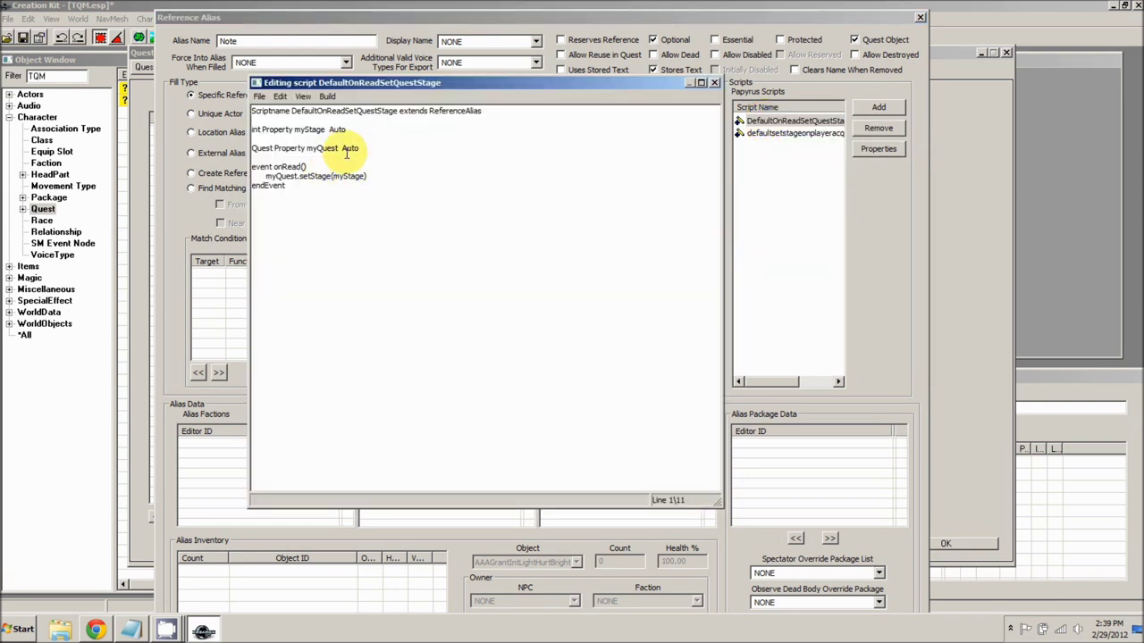
{"action": "double_click", "coordinate": [479, 109]}
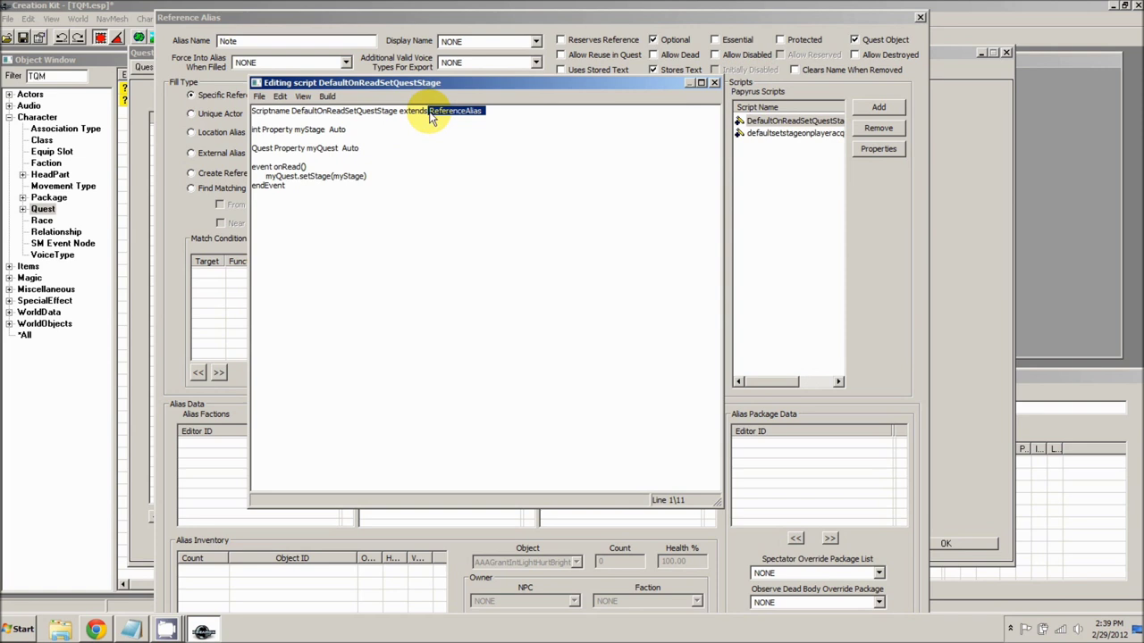
{"action": "left_click", "coordinate": [328, 129]}
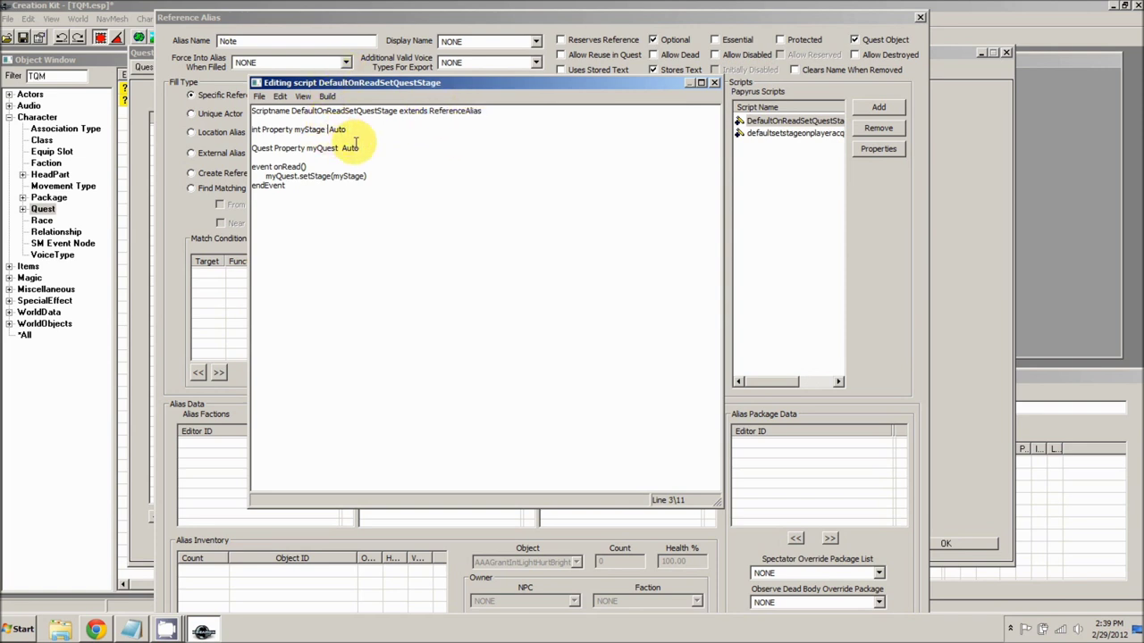
{"action": "left_click_drag", "start_coordinate": [358, 148], "coordinate": [230, 116]}
{"action": "left_click", "coordinate": [299, 158]}
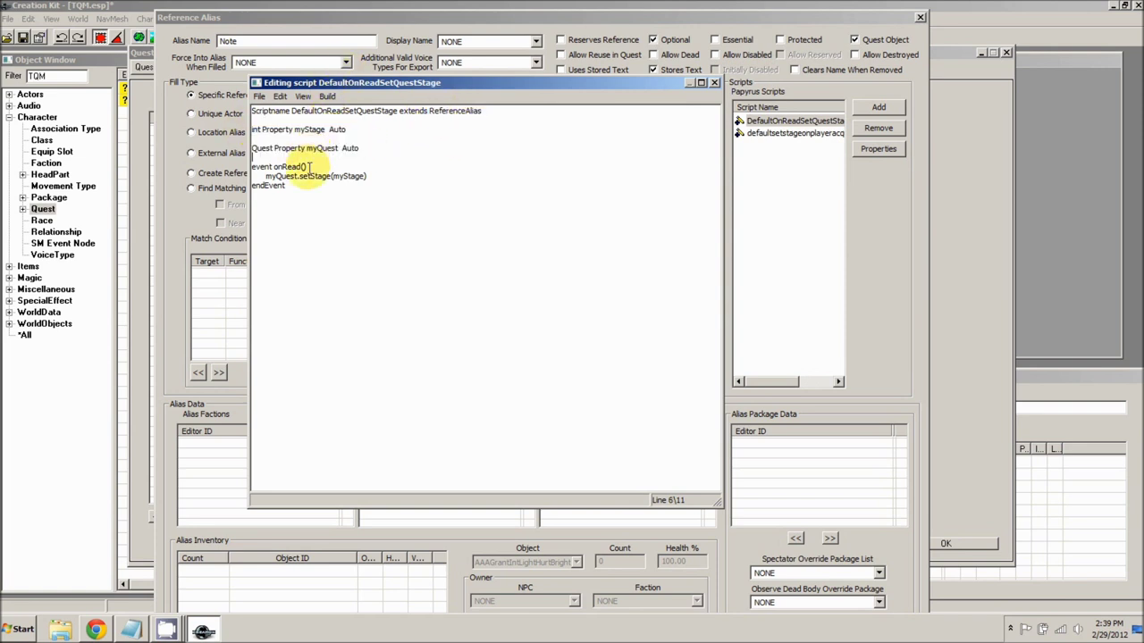
{"action": "left_click_drag", "start_coordinate": [308, 167], "coordinate": [276, 166]}
{"action": "left_click", "coordinate": [289, 177]}
{"action": "left_click_drag", "start_coordinate": [366, 176], "coordinate": [321, 176]}
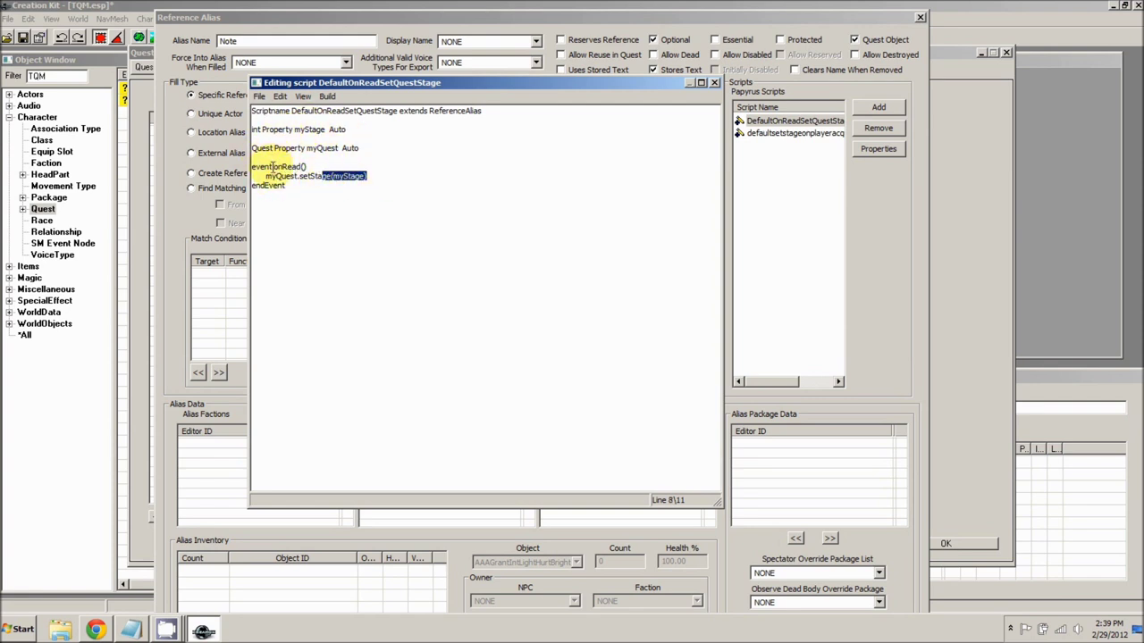
{"action": "left_click_drag", "start_coordinate": [362, 148], "coordinate": [306, 148]}
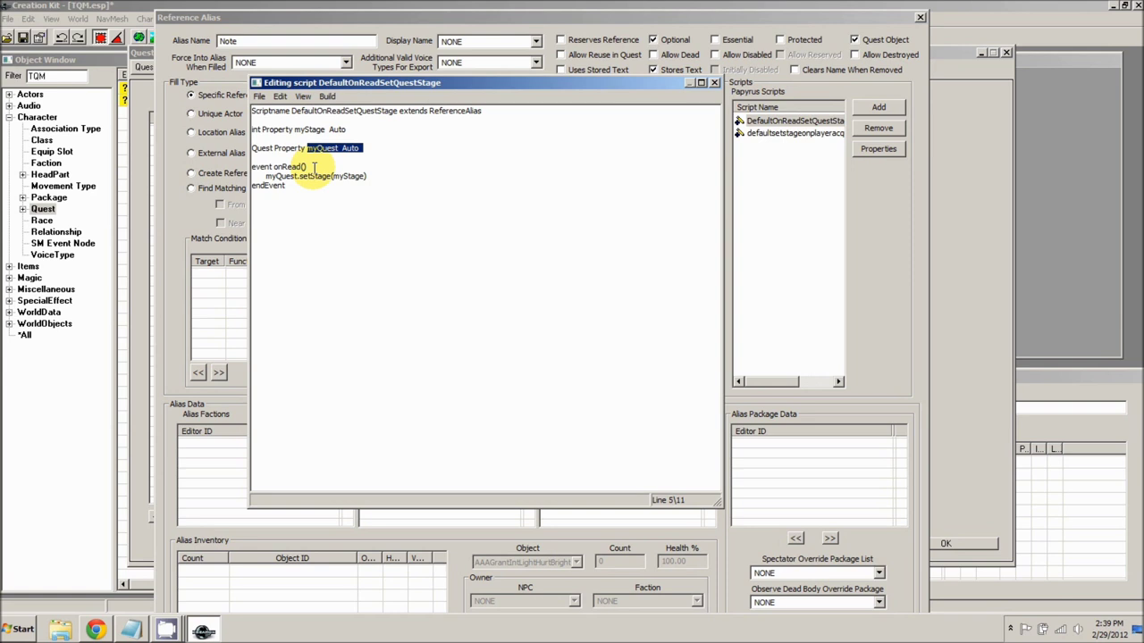
{"action": "left_click_drag", "start_coordinate": [336, 148], "coordinate": [295, 149]}
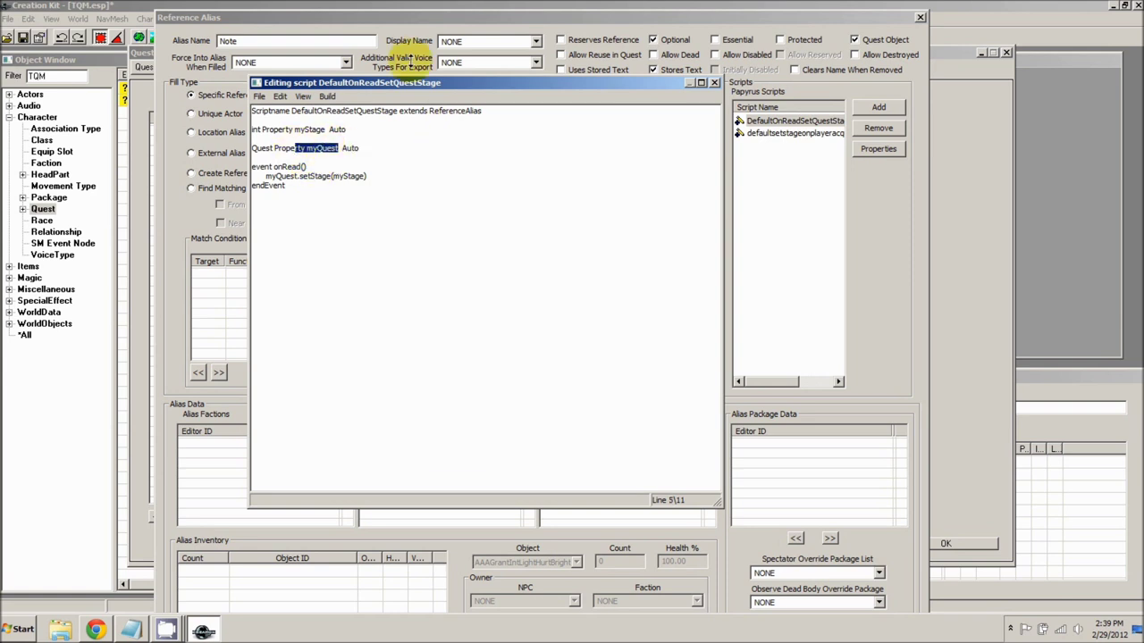
{"action": "left_click", "coordinate": [714, 83]}
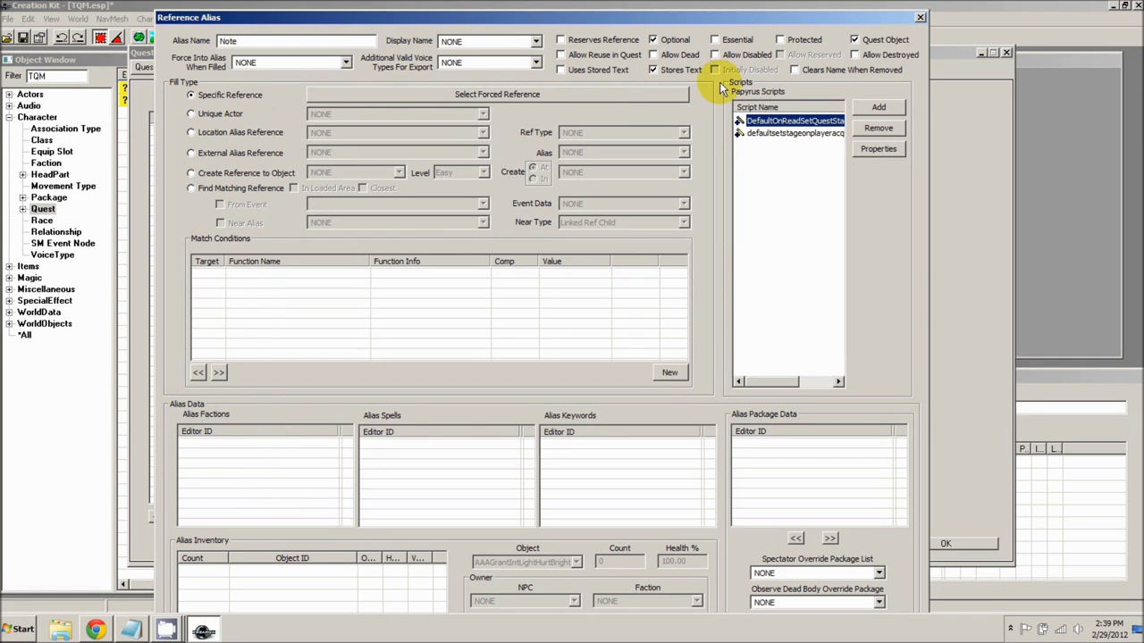
Accept the Note alias and load the WhiterunBanneredMare interior cell in the render window
{"action": "left_click", "coordinate": [290, 42]}
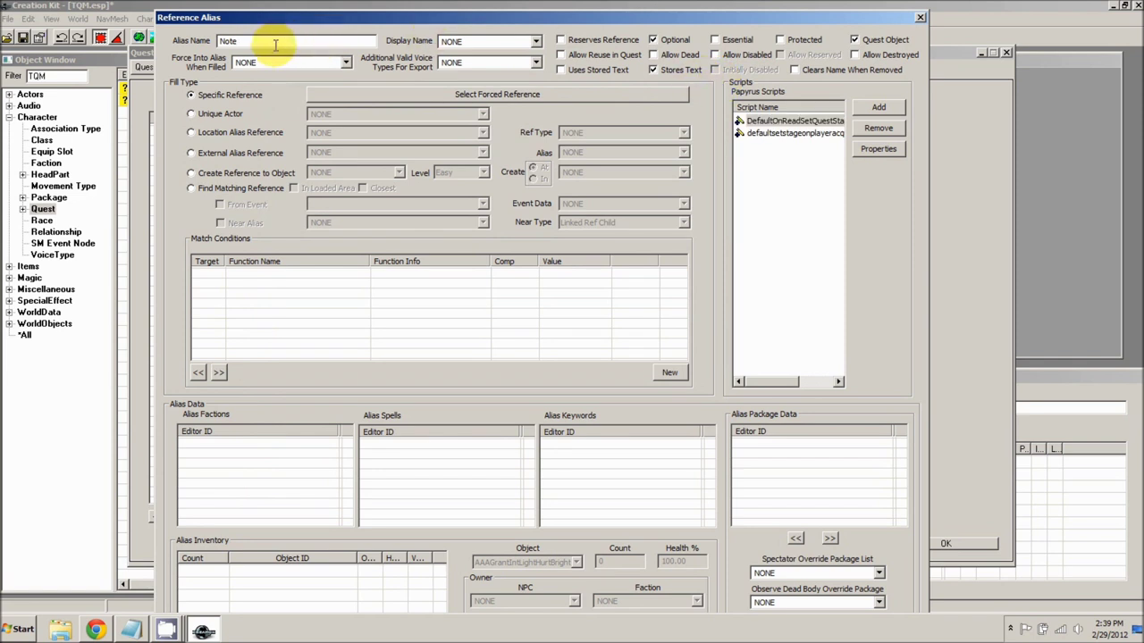
{"action": "key", "text": "Return"}
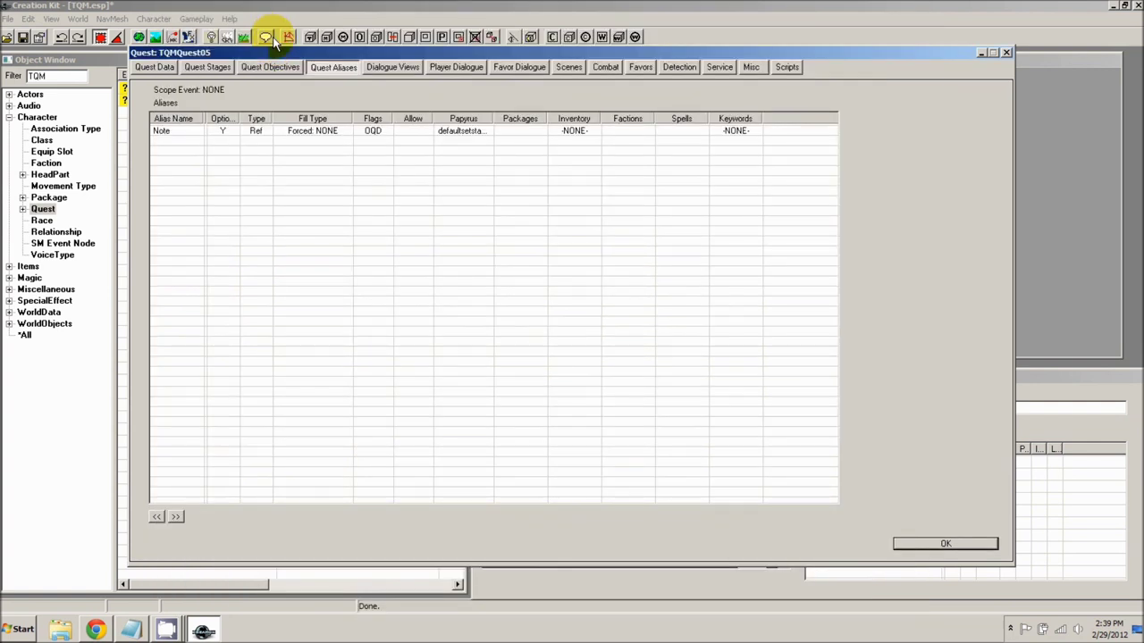
{"action": "left_click_drag", "start_coordinate": [272, 50], "coordinate": [219, 48]}
{"action": "left_click", "coordinate": [986, 380]}
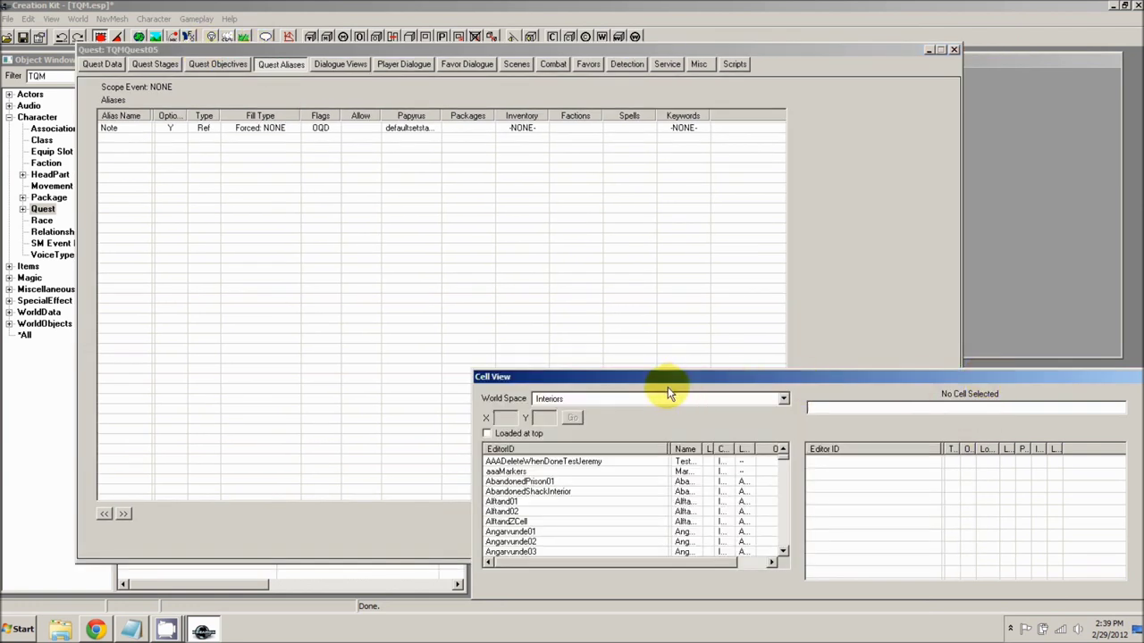
{"action": "mouse_move", "coordinate": [651, 375]}
{"action": "left_mouse_down"}
{"action": "mouse_move", "coordinate": [652, 332]}
{"action": "mouse_move", "coordinate": [655, 358]}
{"action": "left_mouse_up"}
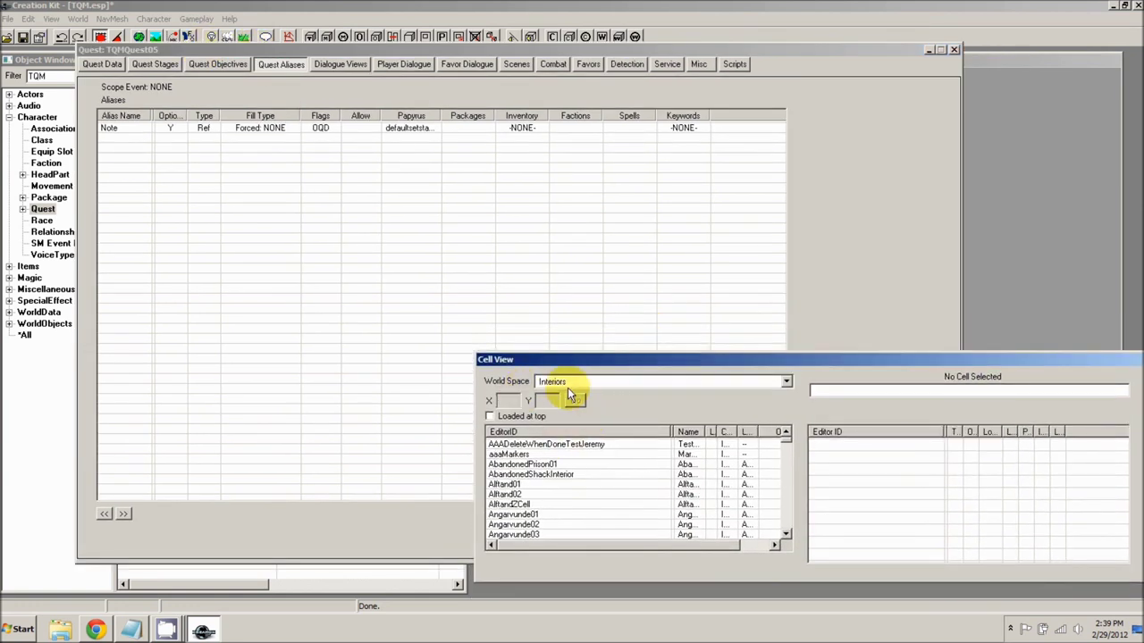
{"action": "left_click", "coordinate": [533, 485]}
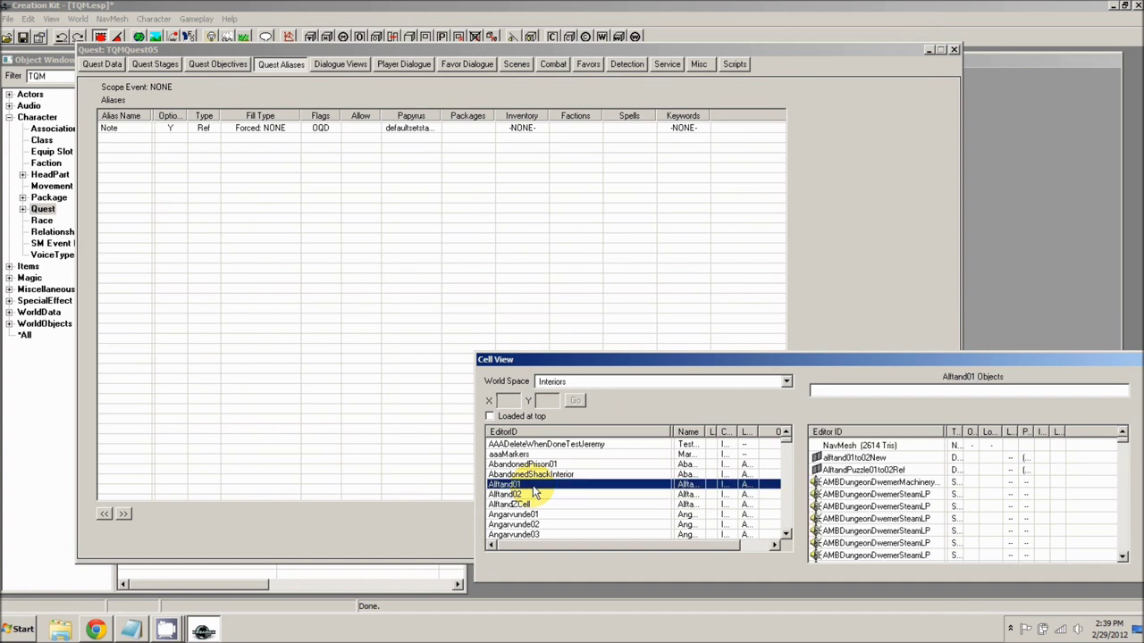
{"action": "type", "text": "whiterunb"}
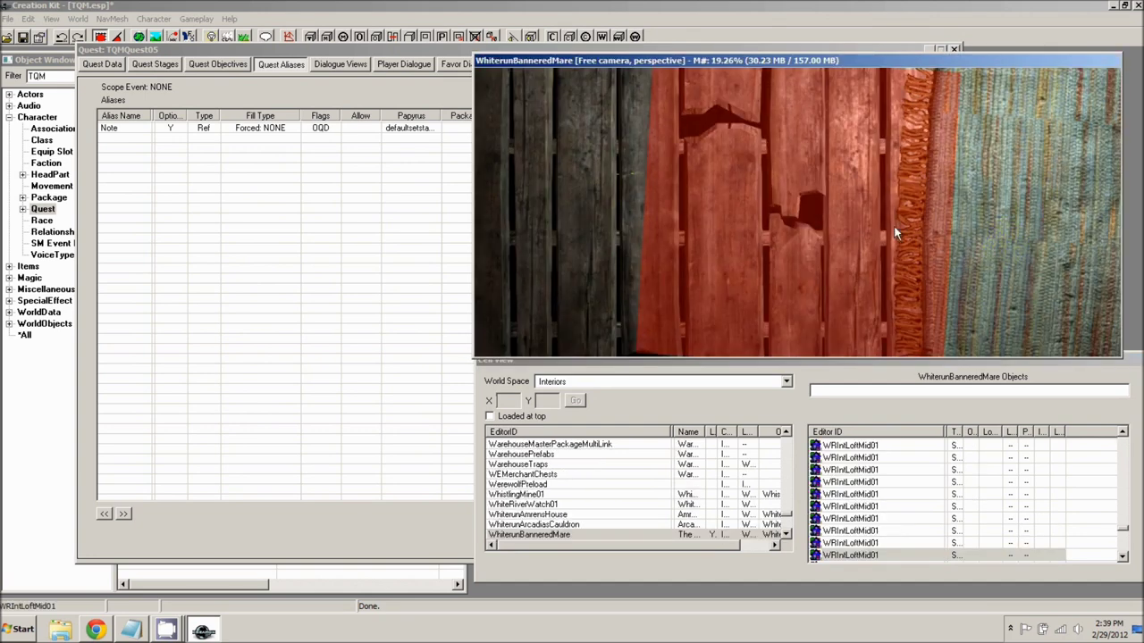
Find a wooden bar stool on the striped rug in the Bannered Mare and select it in the render window
{"action": "scroll", "coordinate": [893, 234], "scroll_direction": "down", "scroll_amount": 5}
{"action": "middle_click_drag", "start_coordinate": [871, 237], "coordinate": [842, 242]}
{"action": "scroll", "coordinate": [858, 250], "scroll_direction": "up", "scroll_amount": 10}
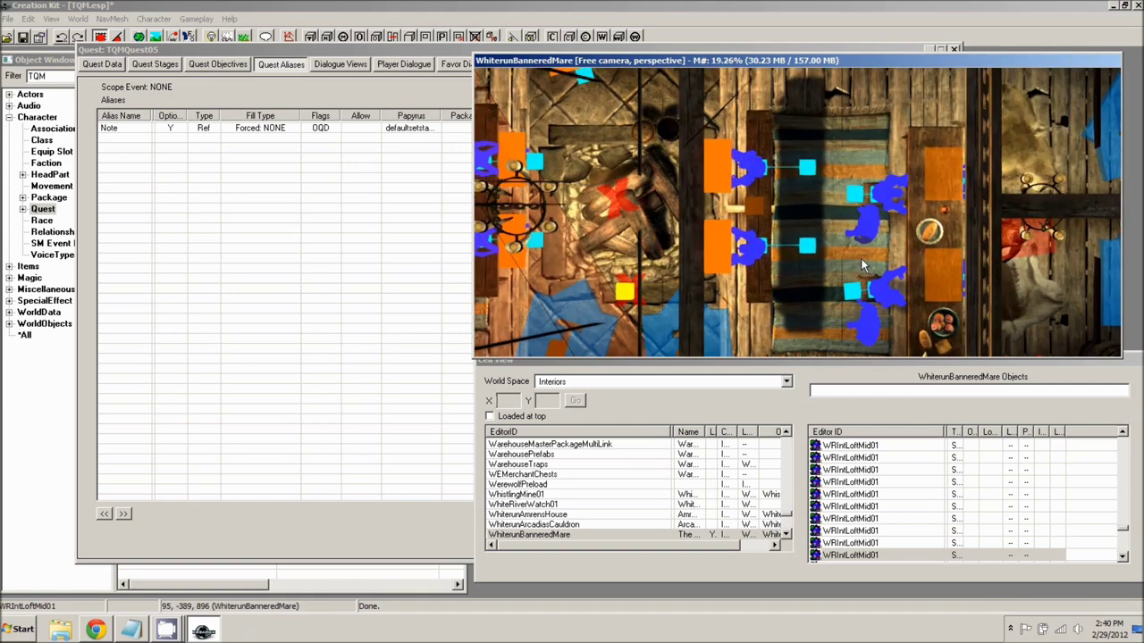
{"action": "scroll", "coordinate": [892, 259], "scroll_direction": "up", "scroll_amount": 7}
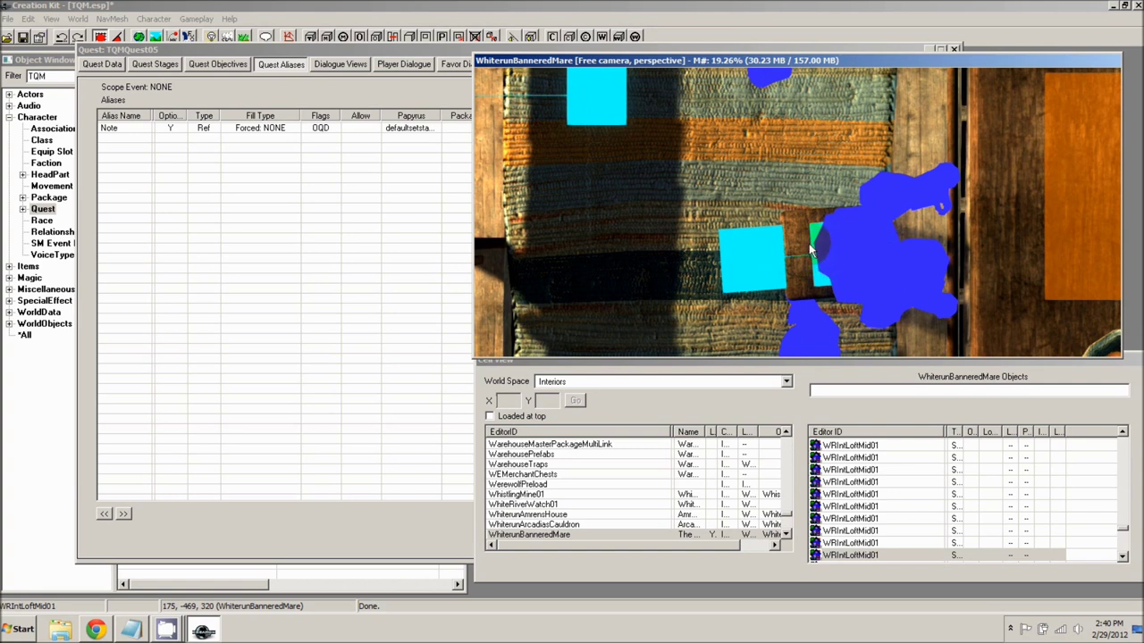
{"action": "left_click", "coordinate": [811, 239]}
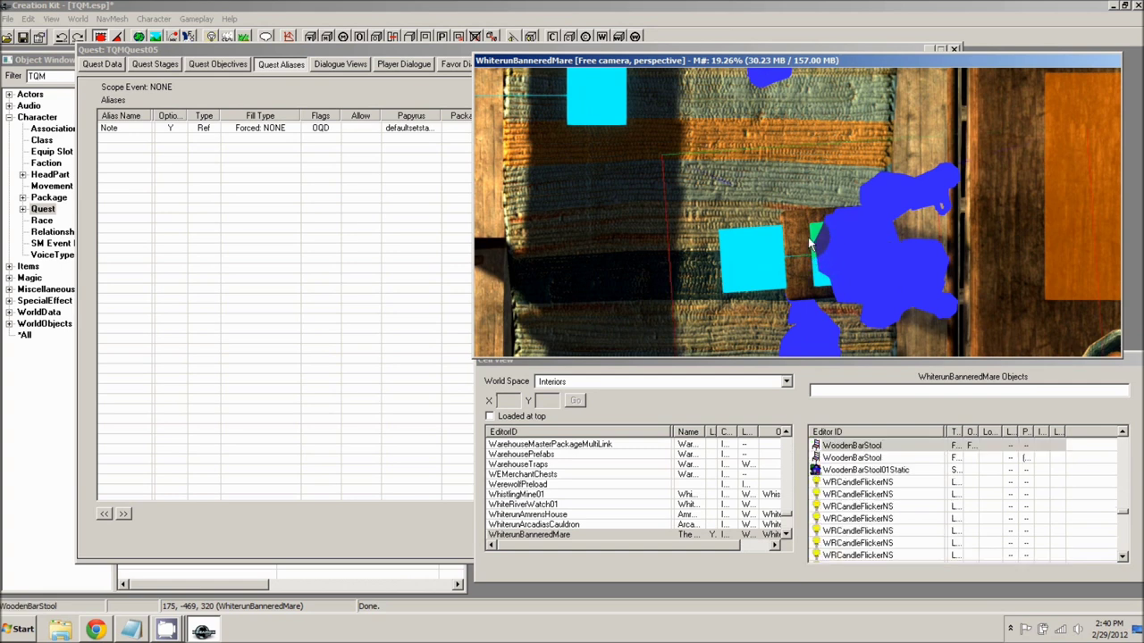
Create a new reference alias named Stool in TQMQuest05
{"action": "left_click", "coordinate": [125, 191]}
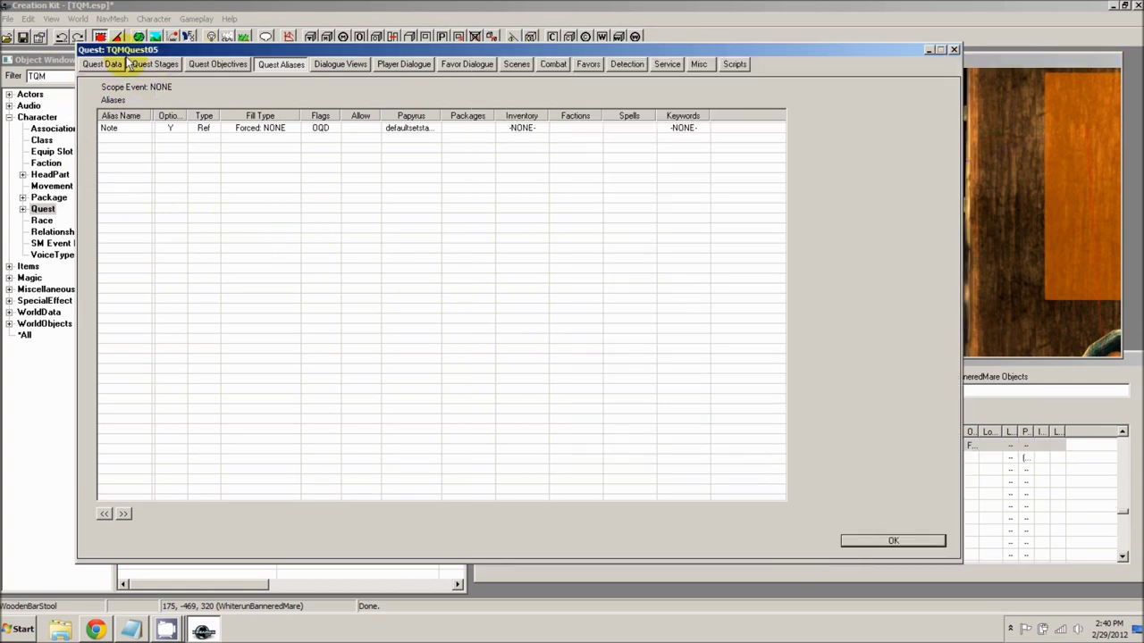
{"action": "right_click", "coordinate": [147, 192]}
{"action": "left_click", "coordinate": [177, 195]}
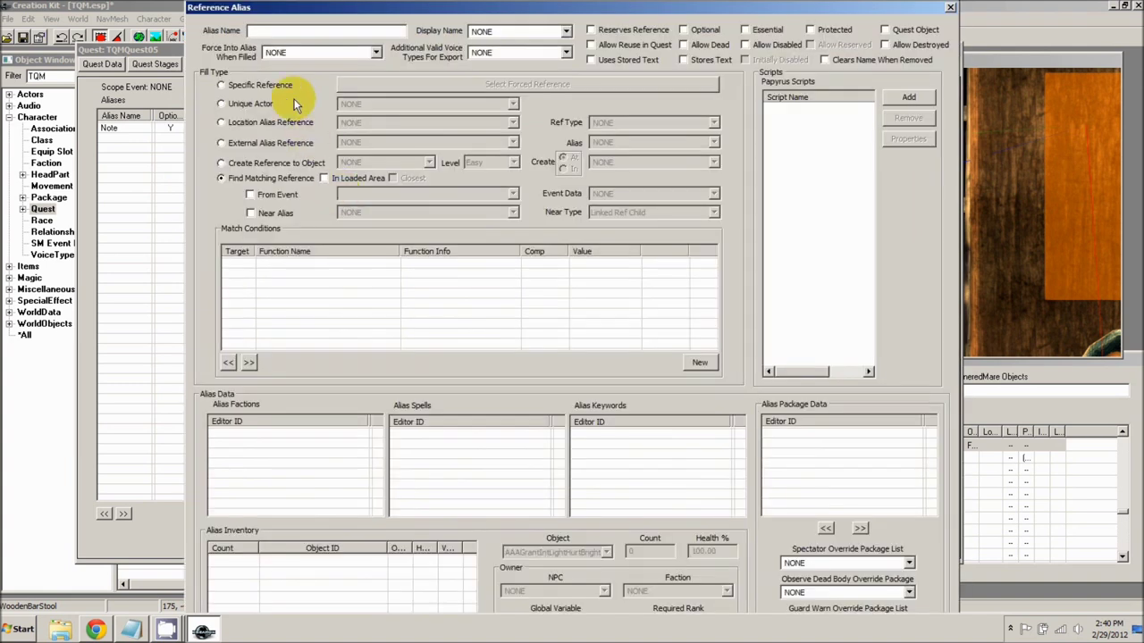
{"action": "left_click", "coordinate": [260, 31]}
{"action": "type", "text": "Stool"}
Fill the Stool alias with a specific reference, picking the WoodenBarStool in WhiterunBanneredMare from the render window
{"action": "left_click", "coordinate": [221, 85]}
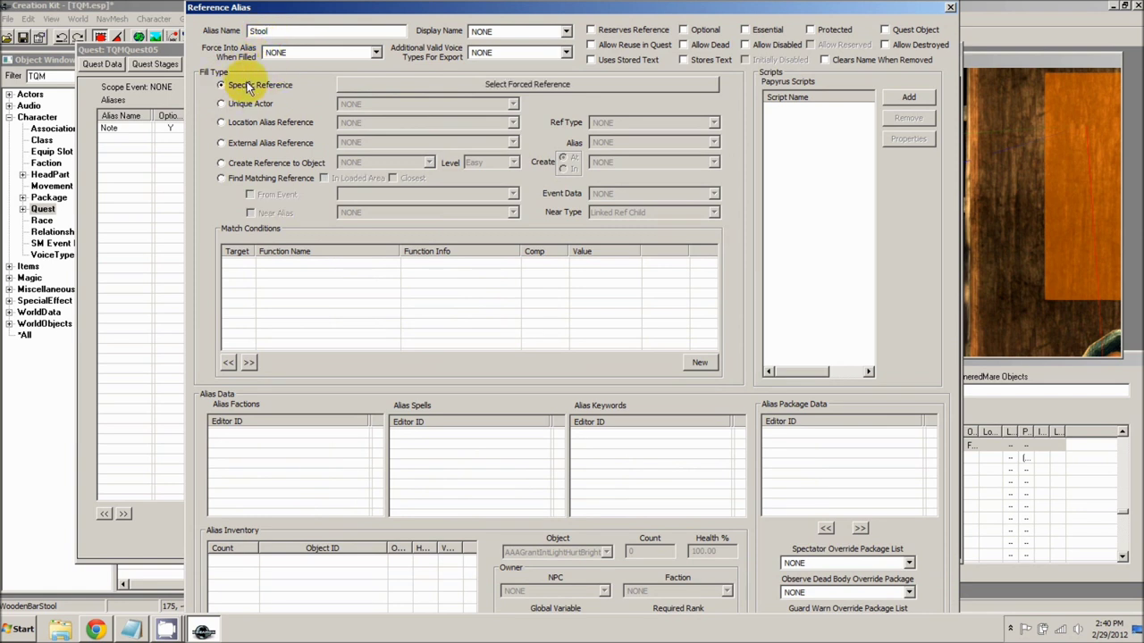
{"action": "left_click", "coordinate": [369, 86]}
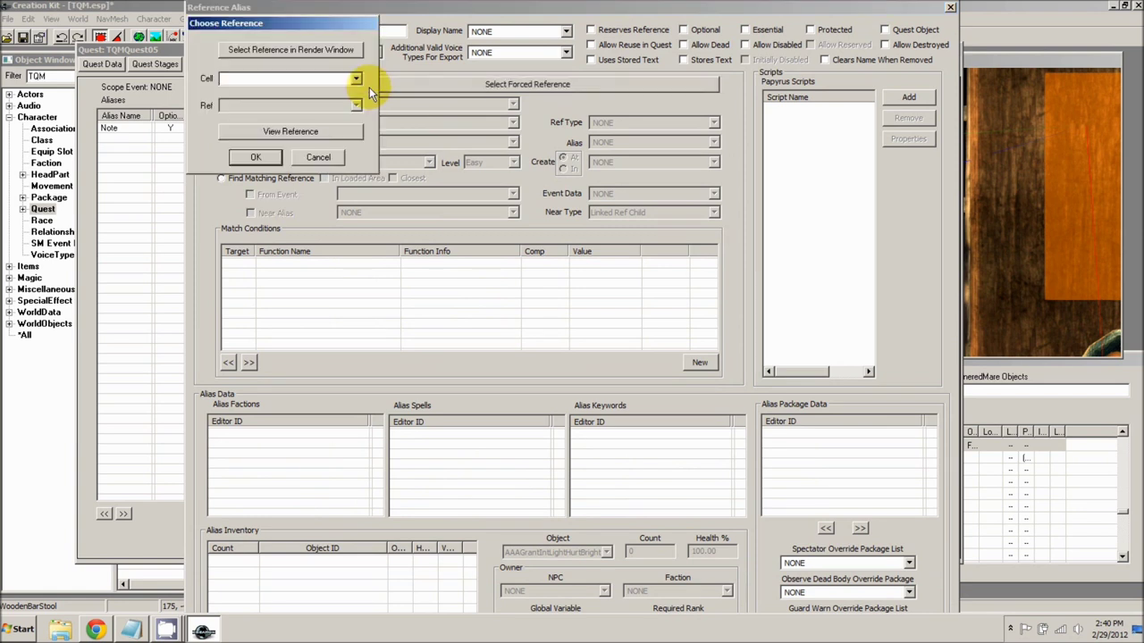
{"action": "left_click", "coordinate": [279, 50]}
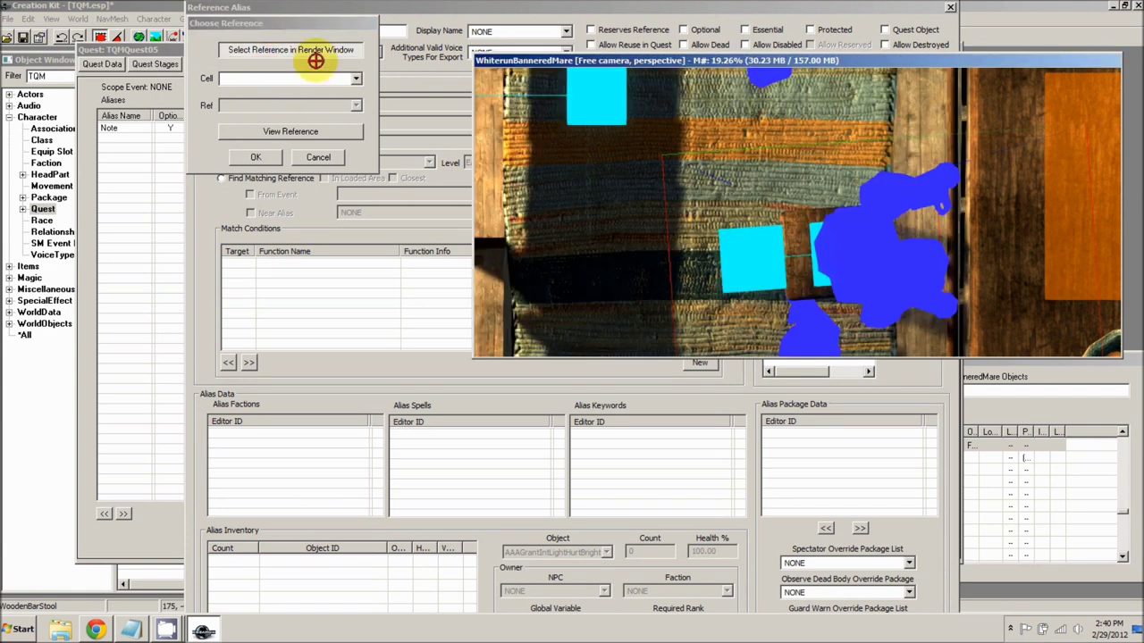
{"action": "left_click", "coordinate": [802, 241]}
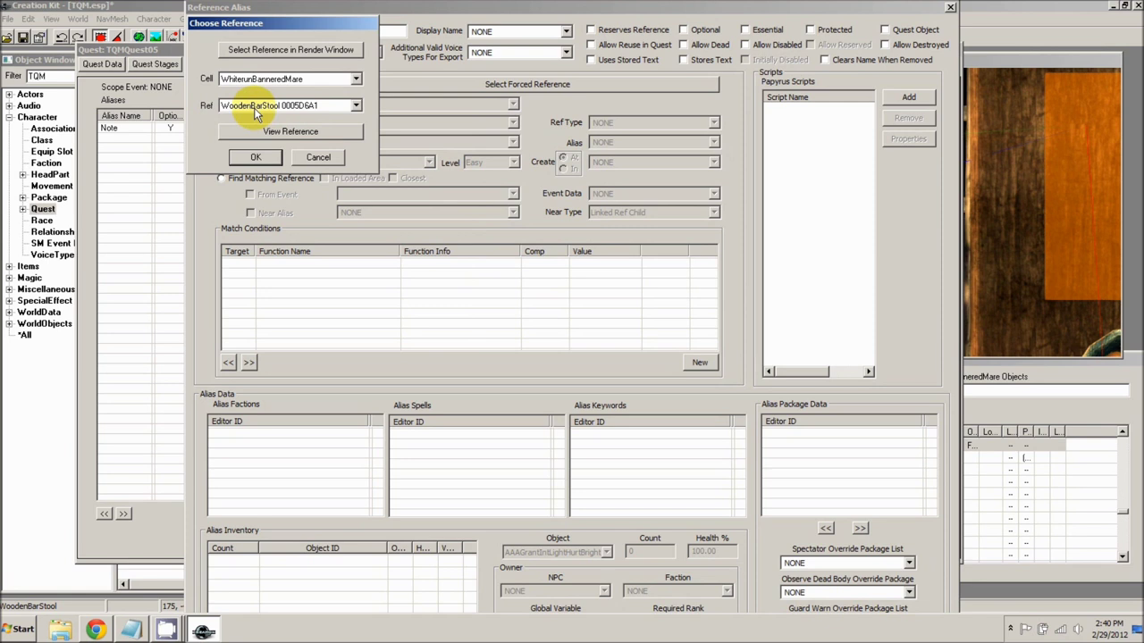
{"action": "left_click", "coordinate": [259, 155]}
{"action": "left_click", "coordinate": [284, 32]}
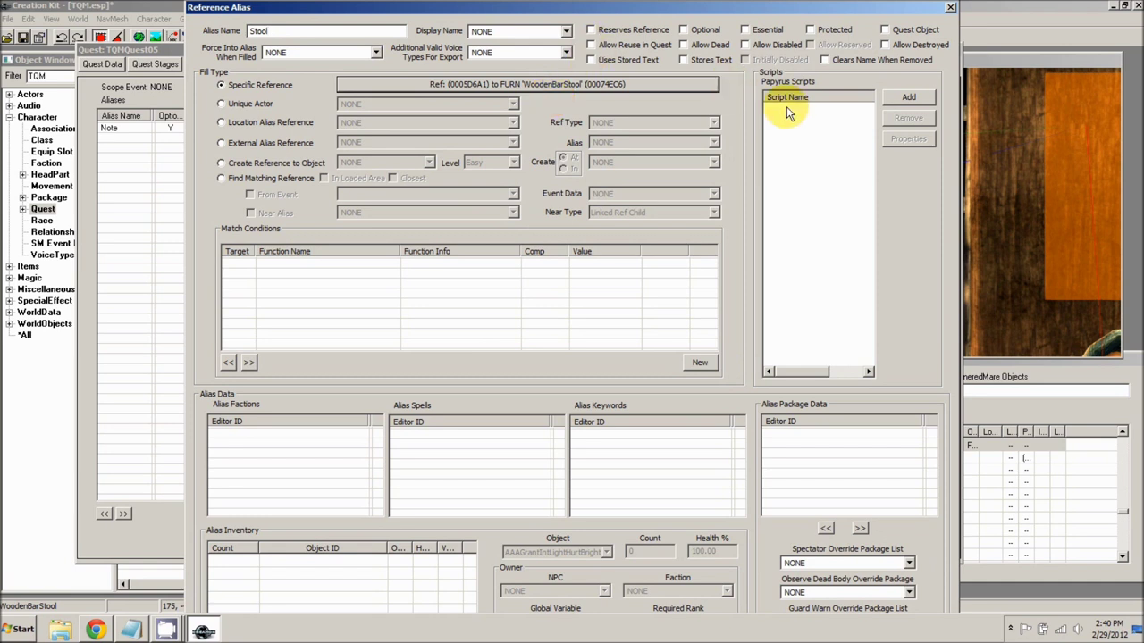
Add a new script named TQMQuest05StoolScript that extends ReferenceAlias to the Stool alias
{"action": "left_click", "coordinate": [906, 98]}
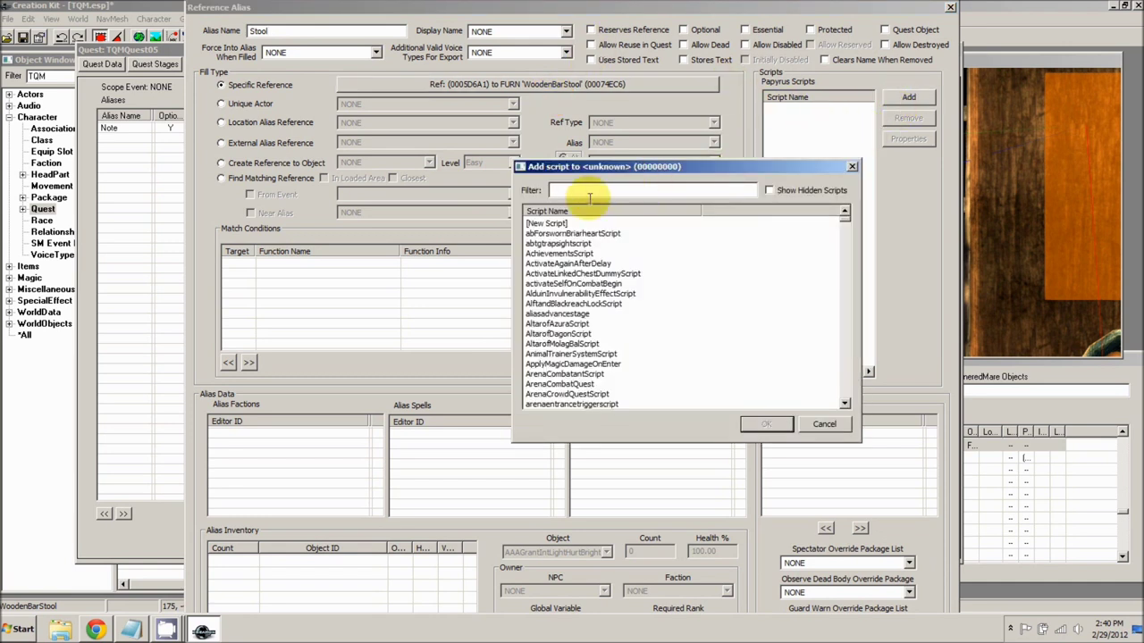
{"action": "left_click", "coordinate": [553, 224]}
{"action": "double_click", "coordinate": [553, 224]}
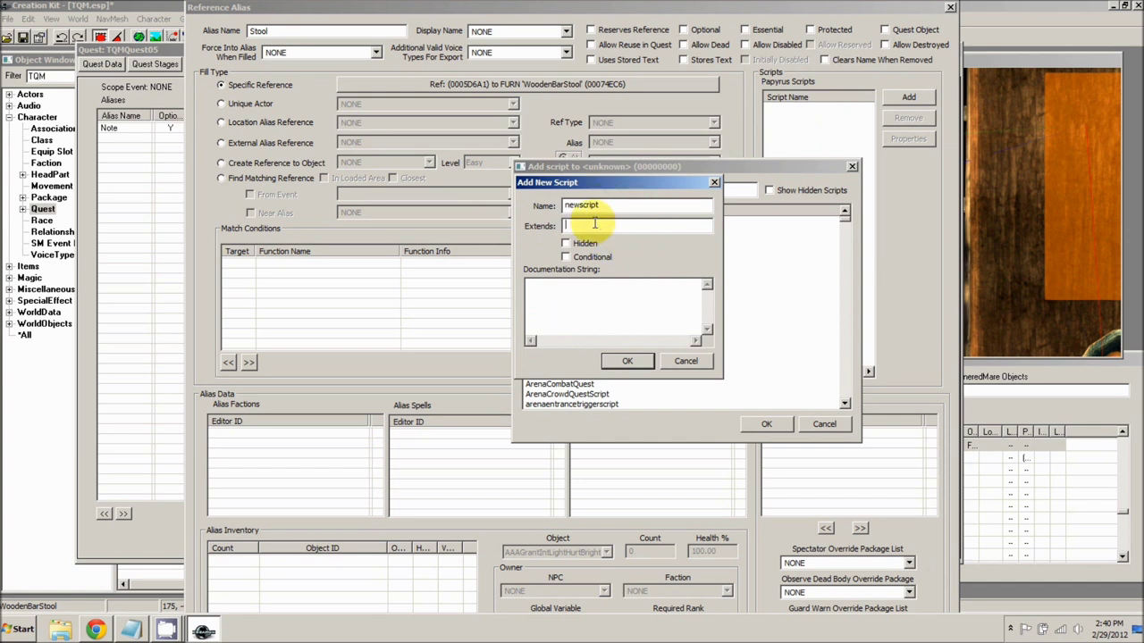
{"action": "left_click", "coordinate": [587, 225]}
{"action": "type", "text": "Reference"}
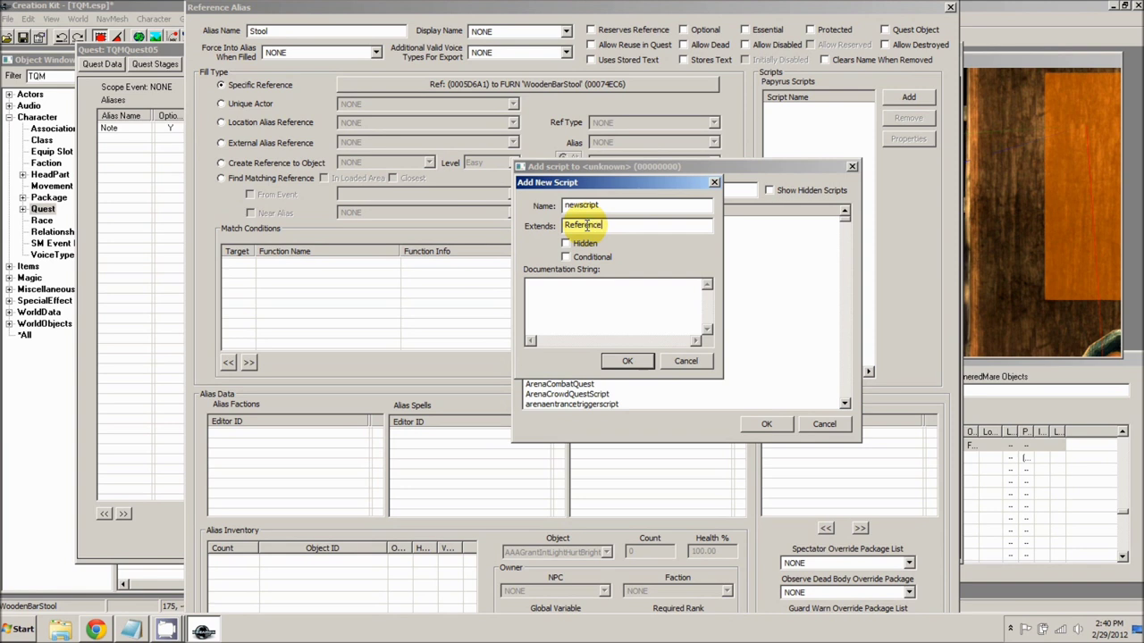
{"action": "type", "text": "Alias"}
{"action": "double_click", "coordinate": [574, 205]}
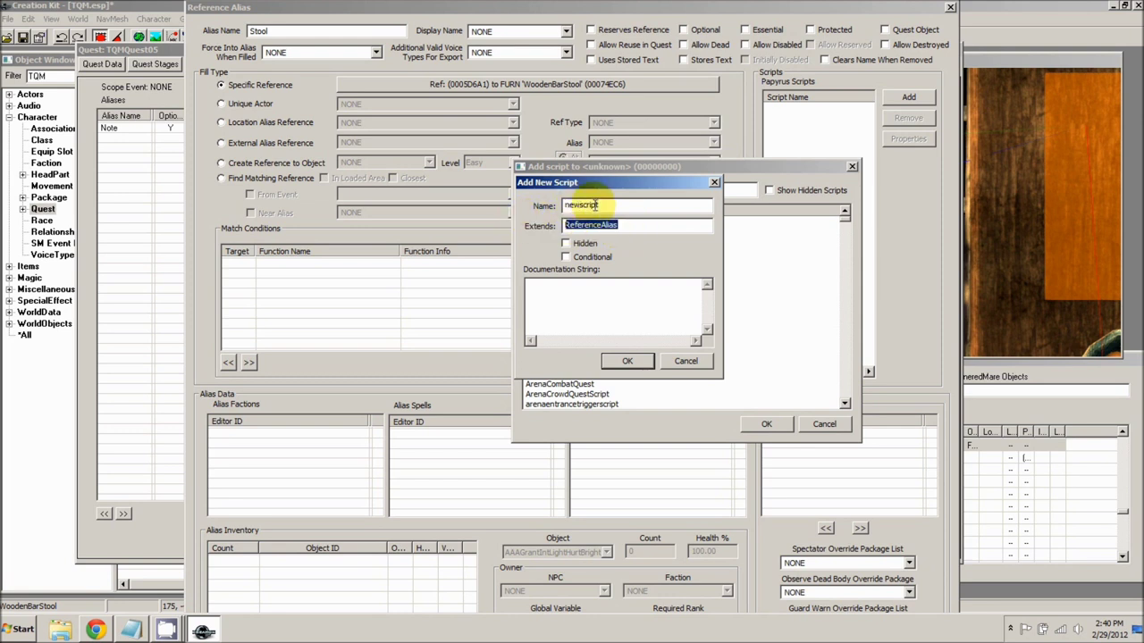
{"action": "type", "text": "TQMQuest0"}
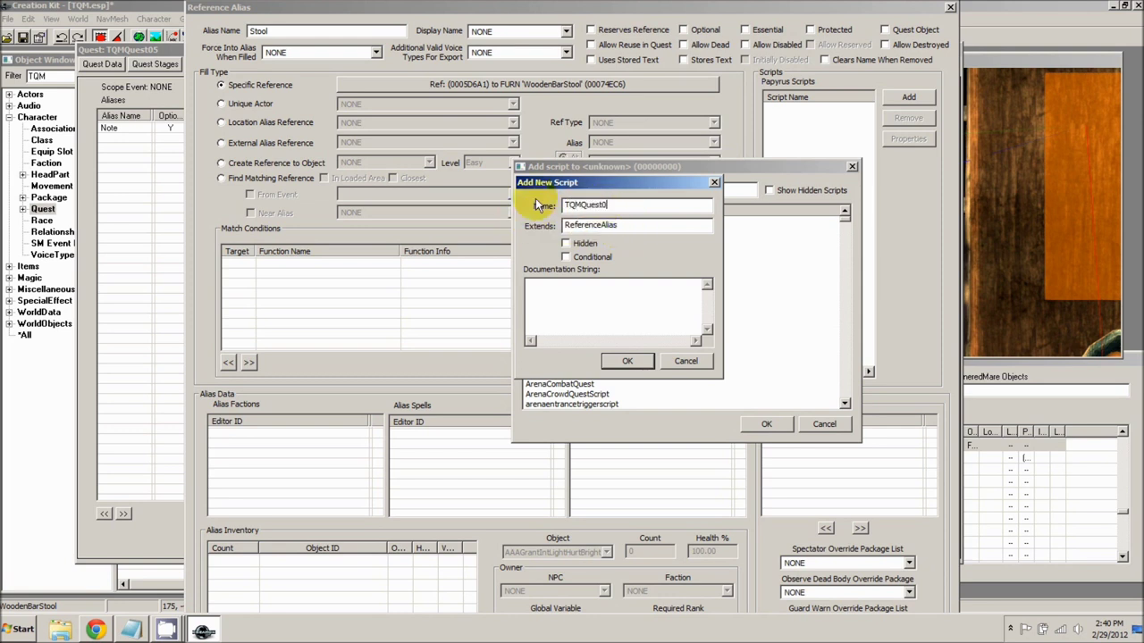
{"action": "type", "text": "5StoolScript"}
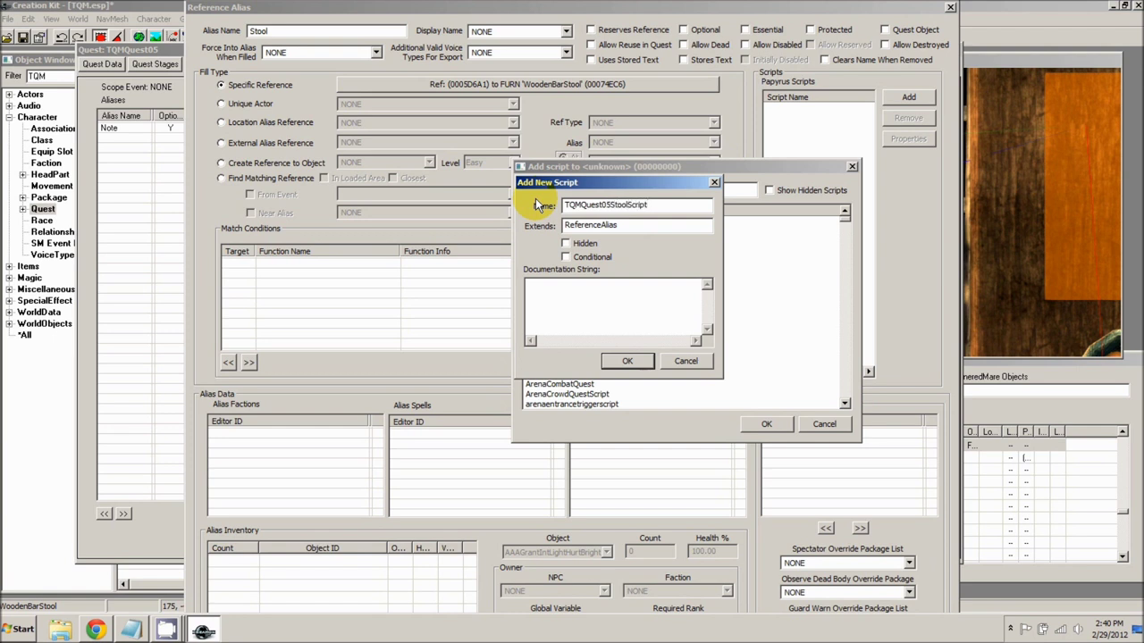
{"action": "left_click", "coordinate": [630, 360]}
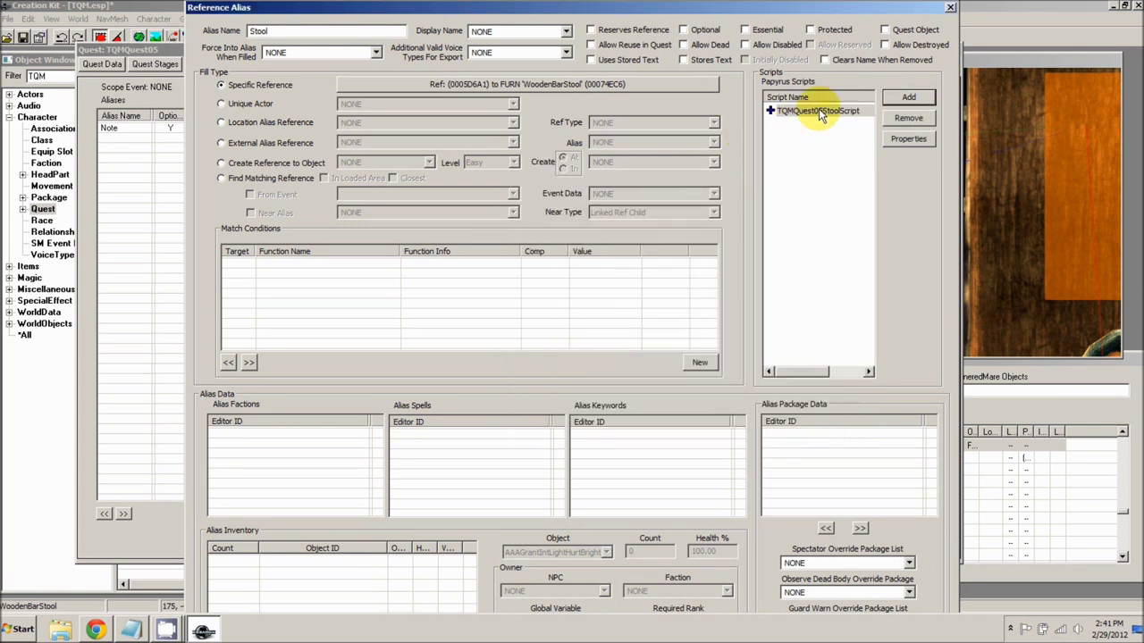
Open the TQMQuest05StoolScript source for editing and write an Event OnActivate(ObjectReference akActivator) block closed by EndEvent
{"action": "right_click", "coordinate": [819, 110]}
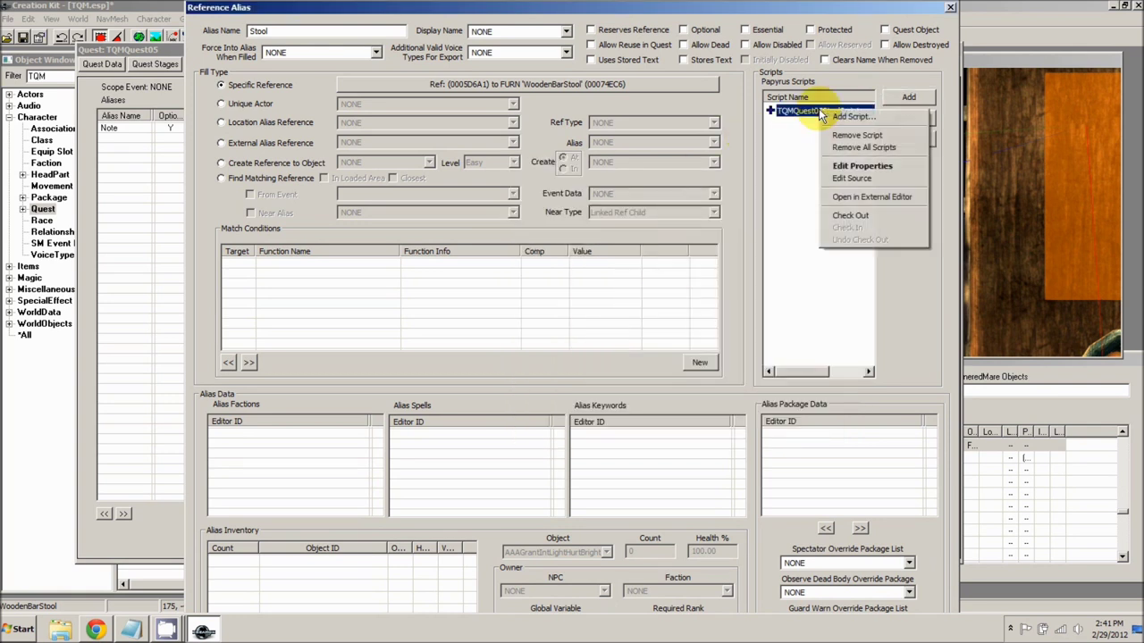
{"action": "left_click", "coordinate": [852, 179]}
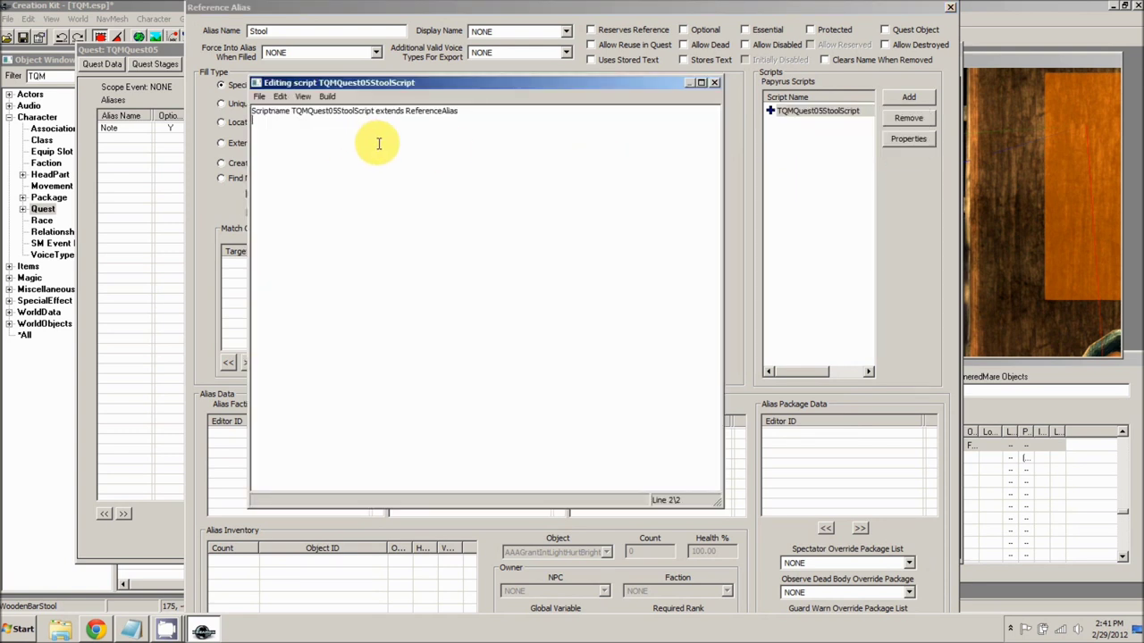
{"action": "type", "text": "Event OnActivate(ObjectRedference"}
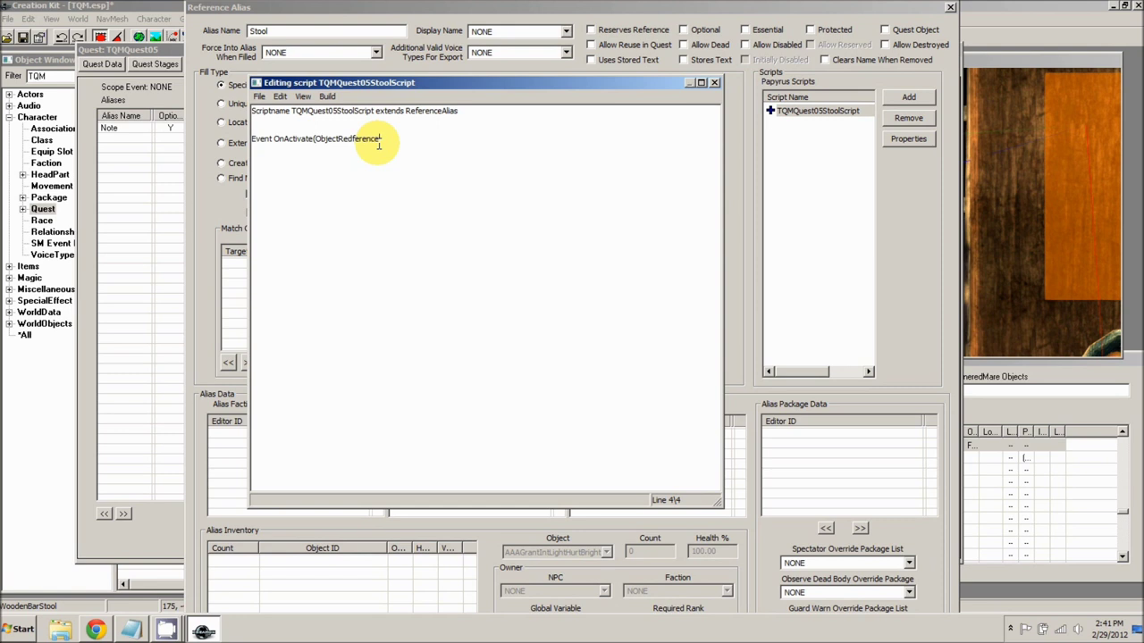
{"action": "key", "text": "BackSpace"}
{"action": "key", "text": "BackSpace"}
{"action": "key", "text": "BackSpace"}
{"action": "key", "text": "BackSpace"}
{"action": "key", "text": "BackSpace"}
{"action": "key", "text": "BackSpace"}
{"action": "key", "text": "BackSpace"}
{"action": "type", "text": "ference"}
{"action": "type", "text": " akActi"}
{"action": "type", "text": "vator)  "}
{"action": "type", "text": "EndEvent"}
Inside the OnActivate event, add an if block testing akActivator == game.GetPlayer() && GetOwningQuest().GetStage() < 30 that calls GetOwningQuest().SetStage(30)
{"action": "key", "text": "Return"}
{"action": "type", "text": "if ("}
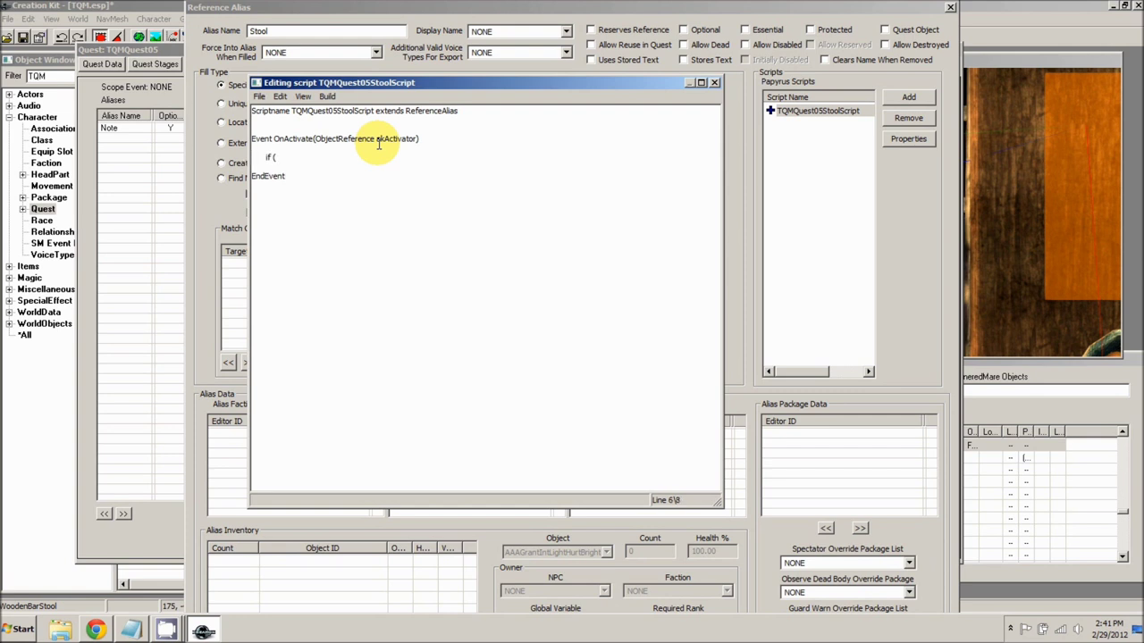
{"action": "type", "text": "akActivator == game.GetPlayer() && GetOwning"}
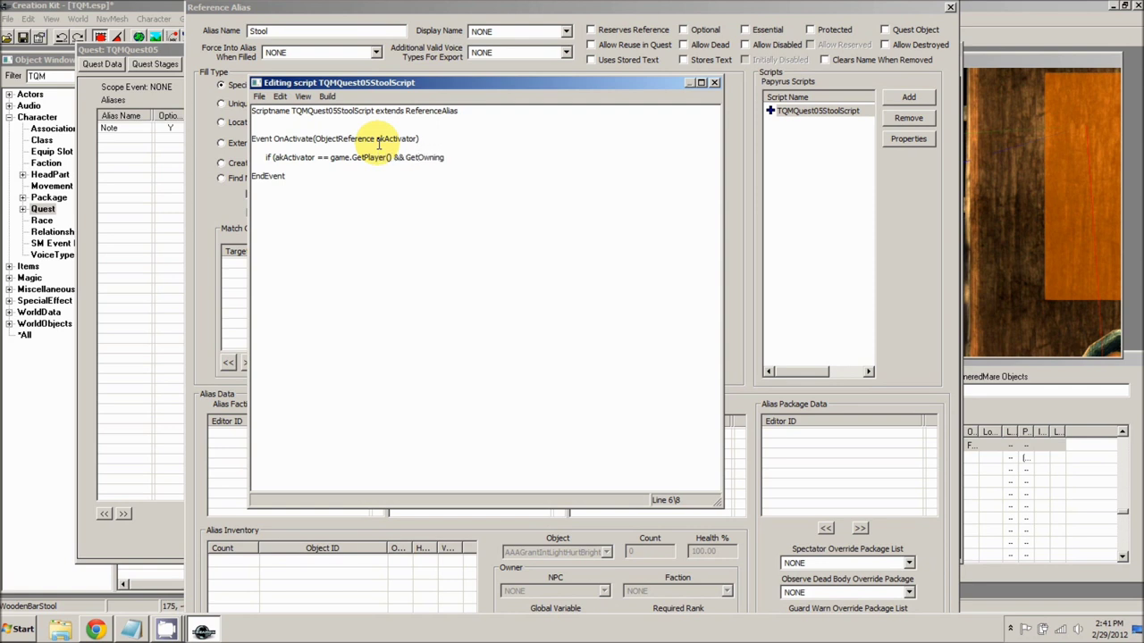
{"action": "type", "text": "Quest().GetStage() < 30"}
{"action": "key", "text": "Return"}
{"action": "key", "text": "Return"}
{"action": "type", "text": "endif"}
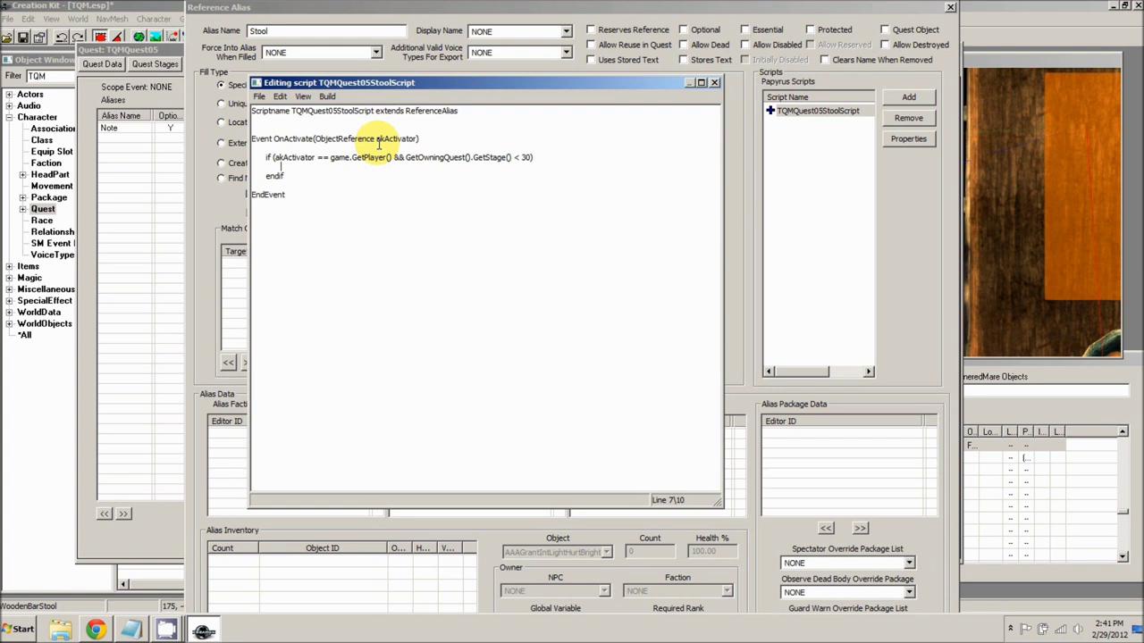
{"action": "type", "text": "GetOwningQuest().SetStage(30"}
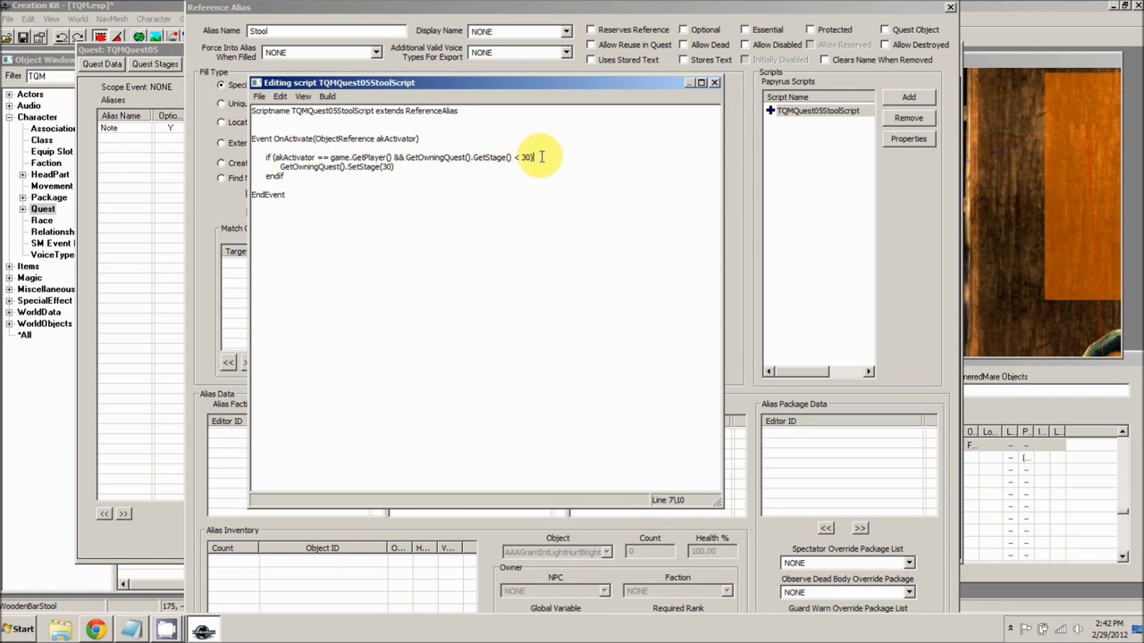
Extend the if condition in the stool script with && GetOwningQuest().GetStage() >= 20
{"action": "left_click", "coordinate": [447, 170]}
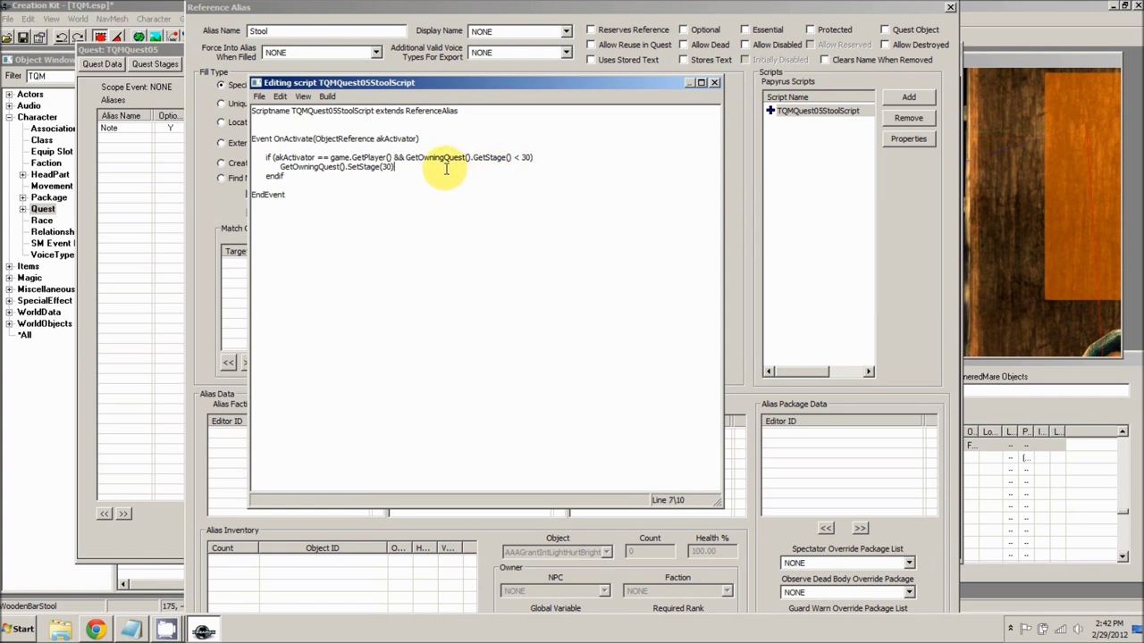
{"action": "left_click", "coordinate": [531, 157]}
{"action": "type", "text": "&& GetOwningQu"}
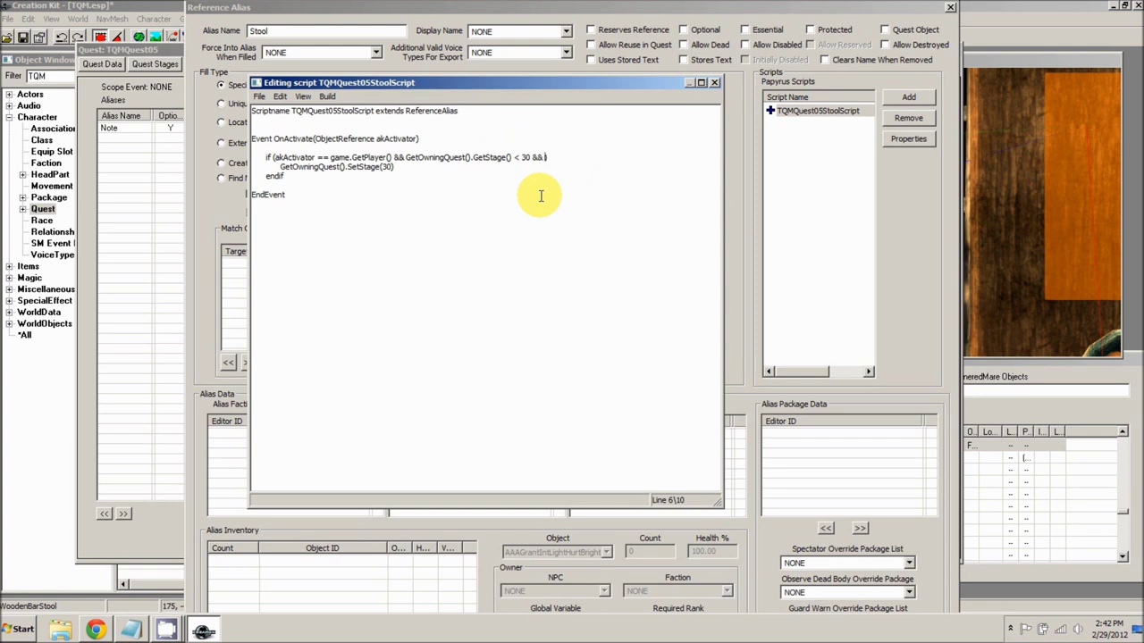
{"action": "type", "text": "est().GetStage() >"}
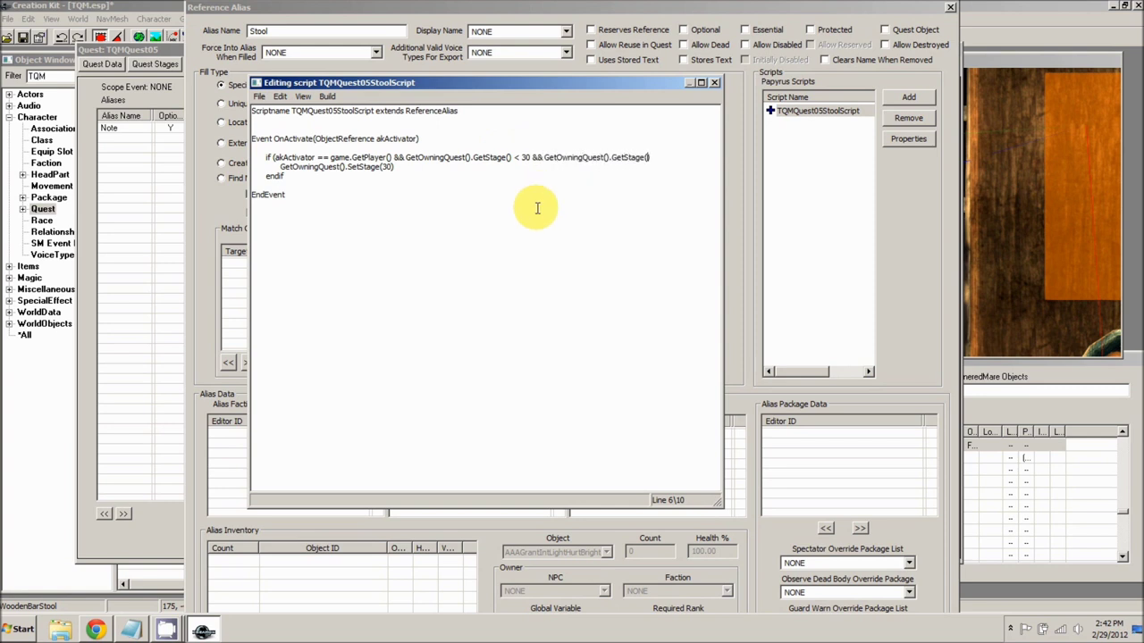
{"action": "key", "text": "BackSpace"}
{"action": "type", "text": "= 20"}
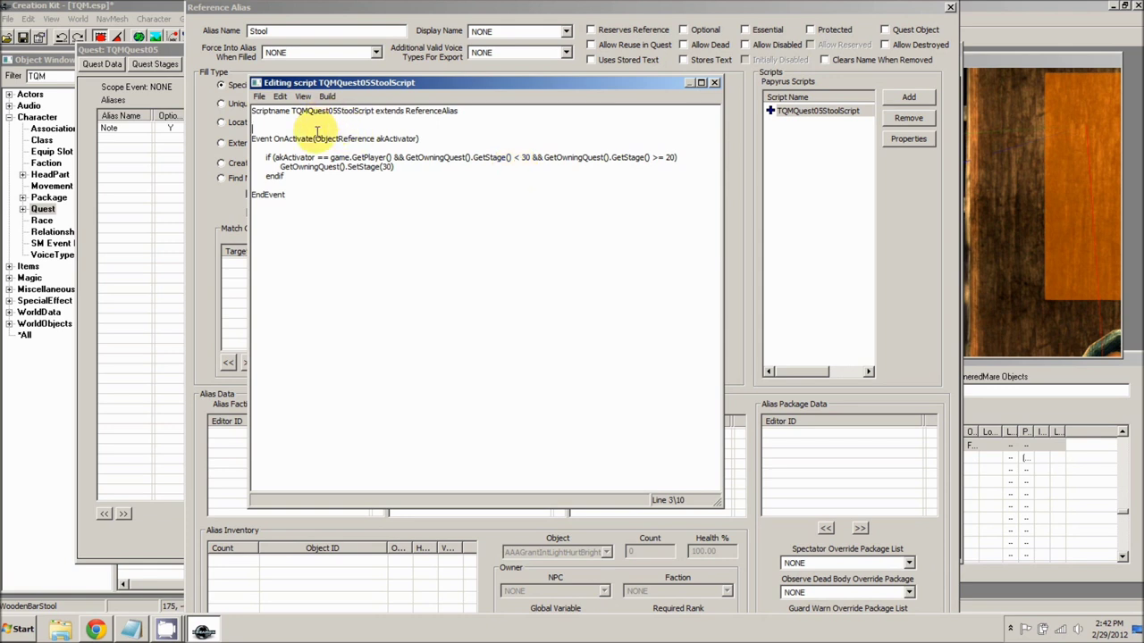
Save and compile TQMQuest05StoolScript, close its editor and confirm the Stool alias
{"action": "key", "text": "ctrl+s"}
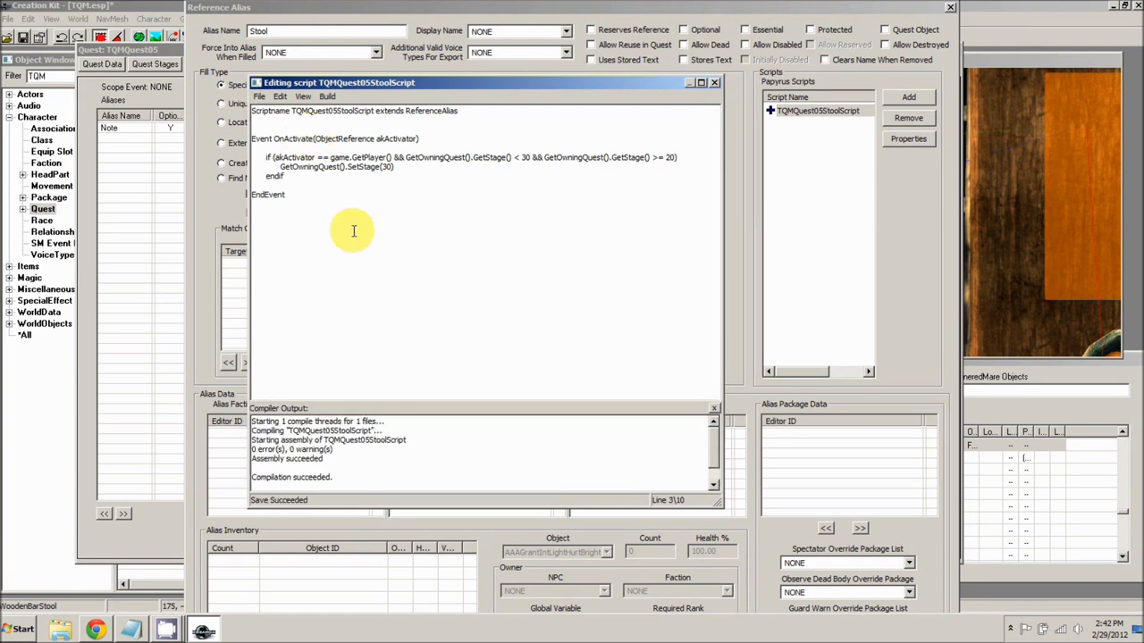
{"action": "left_click", "coordinate": [714, 82]}
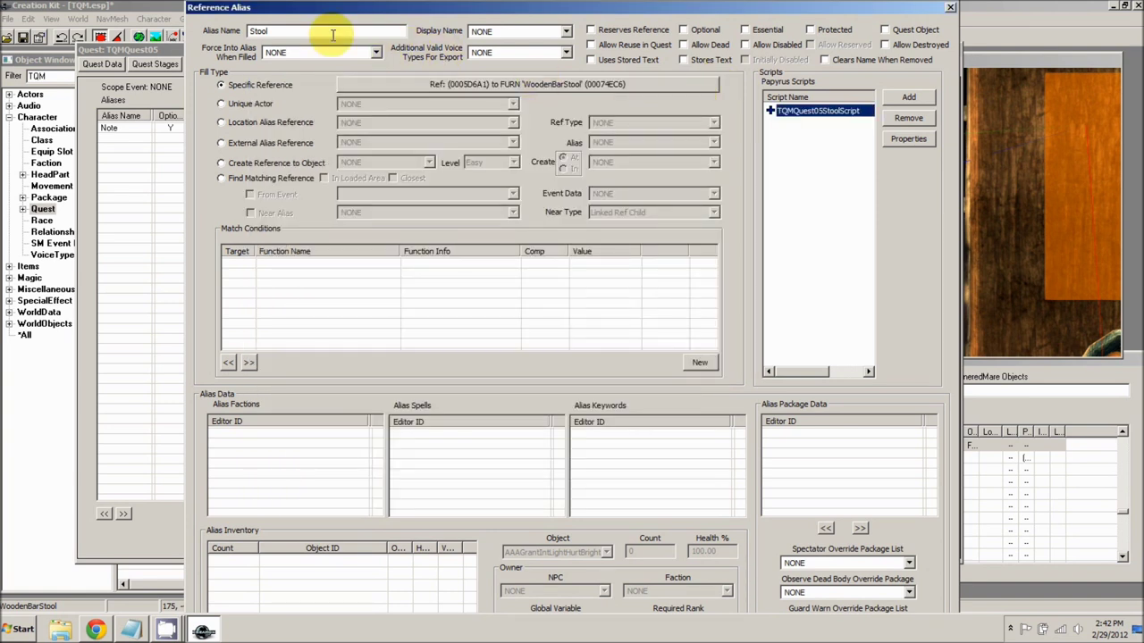
{"action": "left_click", "coordinate": [286, 36]}
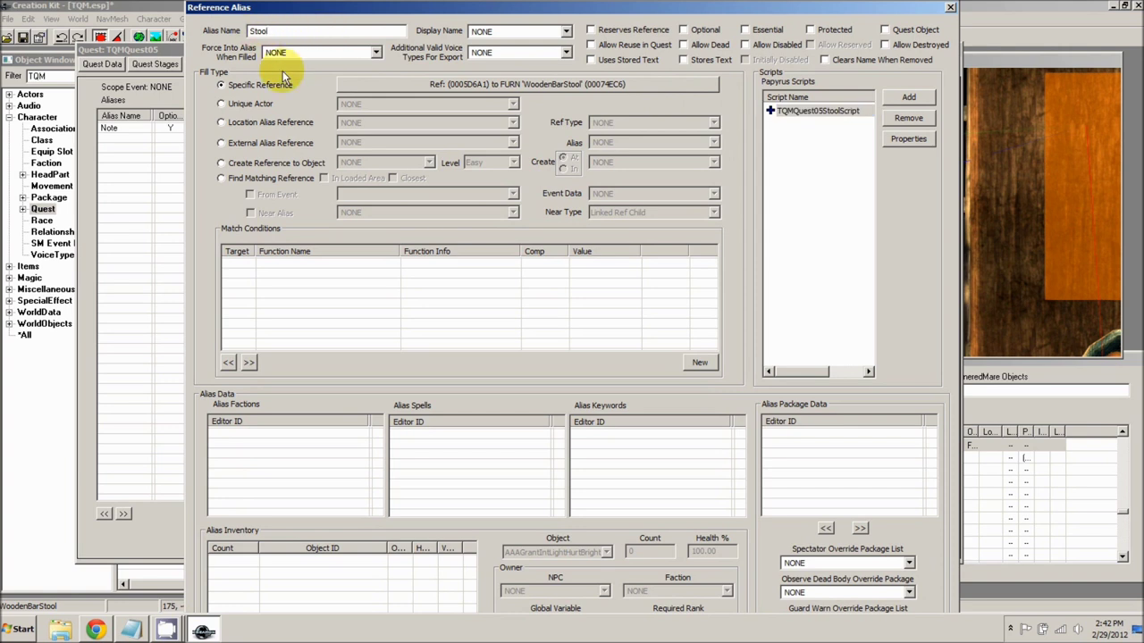
{"action": "key", "text": "Return"}
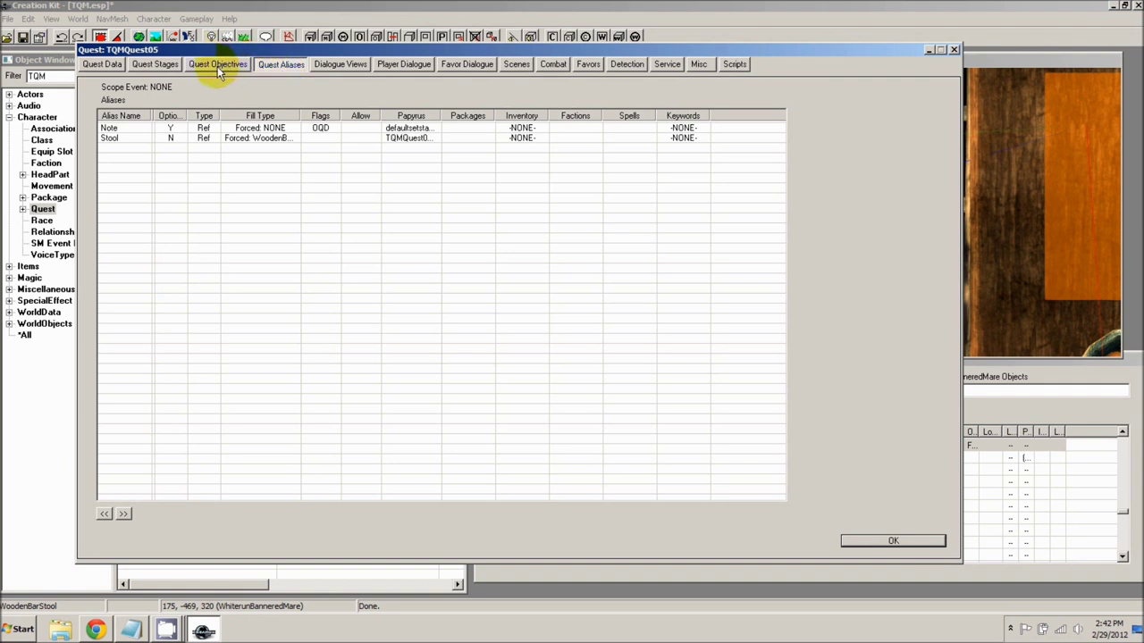
Add a quest objective to TQMQuest05 with index 10 and the display text "Read <Alias=Note>"
{"action": "left_click", "coordinate": [245, 69]}
{"action": "right_click", "coordinate": [173, 120]}
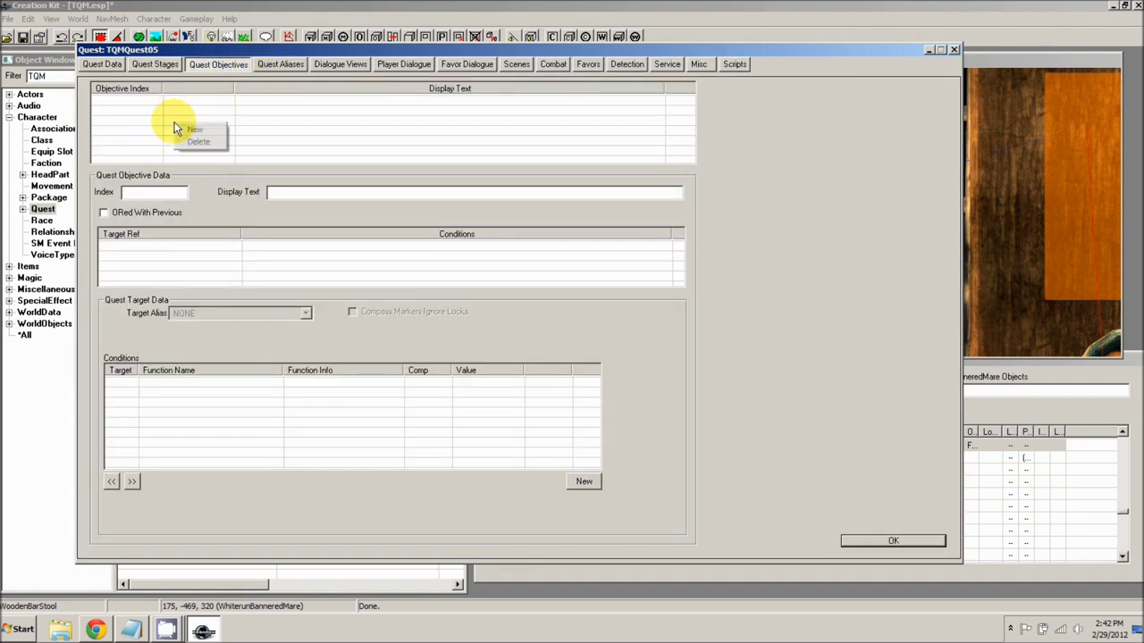
{"action": "left_click", "coordinate": [188, 129]}
{"action": "double_click", "coordinate": [130, 198]}
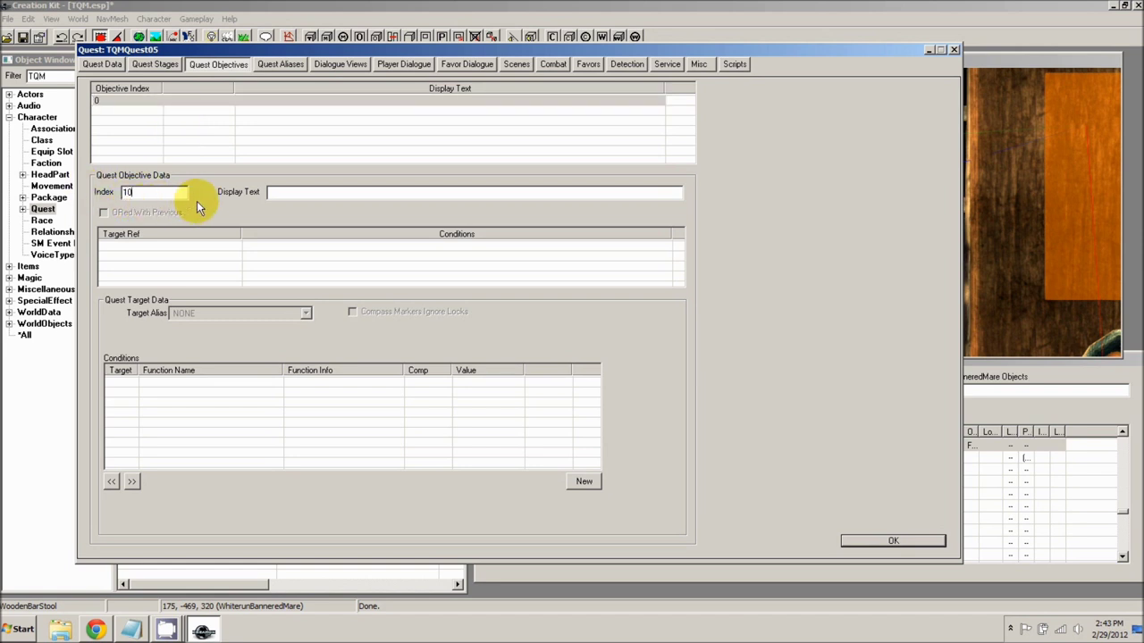
{"action": "left_click", "coordinate": [275, 193]}
{"action": "type", "text": "Read <Al"}
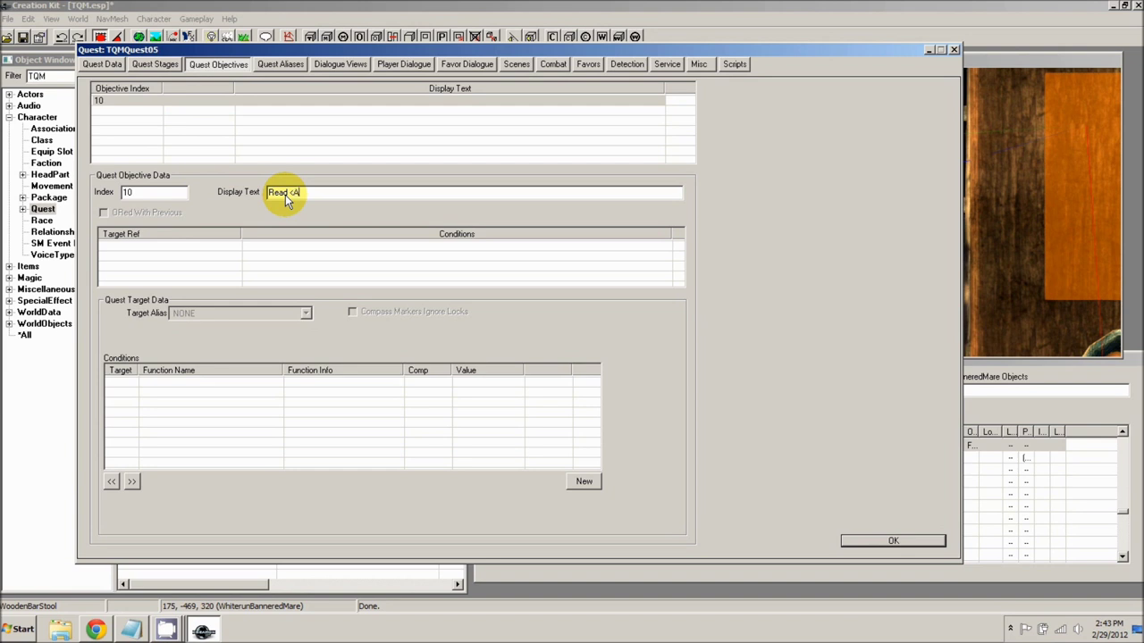
{"action": "type", "text": "ias=Note>"}
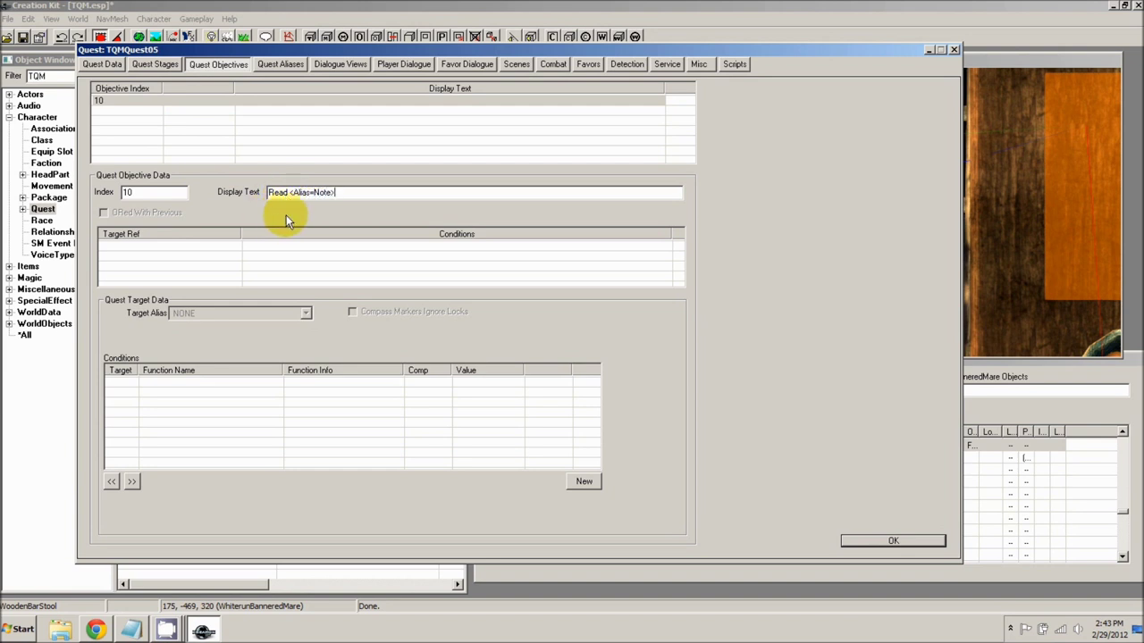
{"action": "left_click_drag", "start_coordinate": [336, 193], "coordinate": [289, 196]}
{"action": "left_click", "coordinate": [284, 198]}
{"action": "double_click", "coordinate": [276, 194]}
{"action": "left_click_drag", "start_coordinate": [335, 194], "coordinate": [292, 201]}
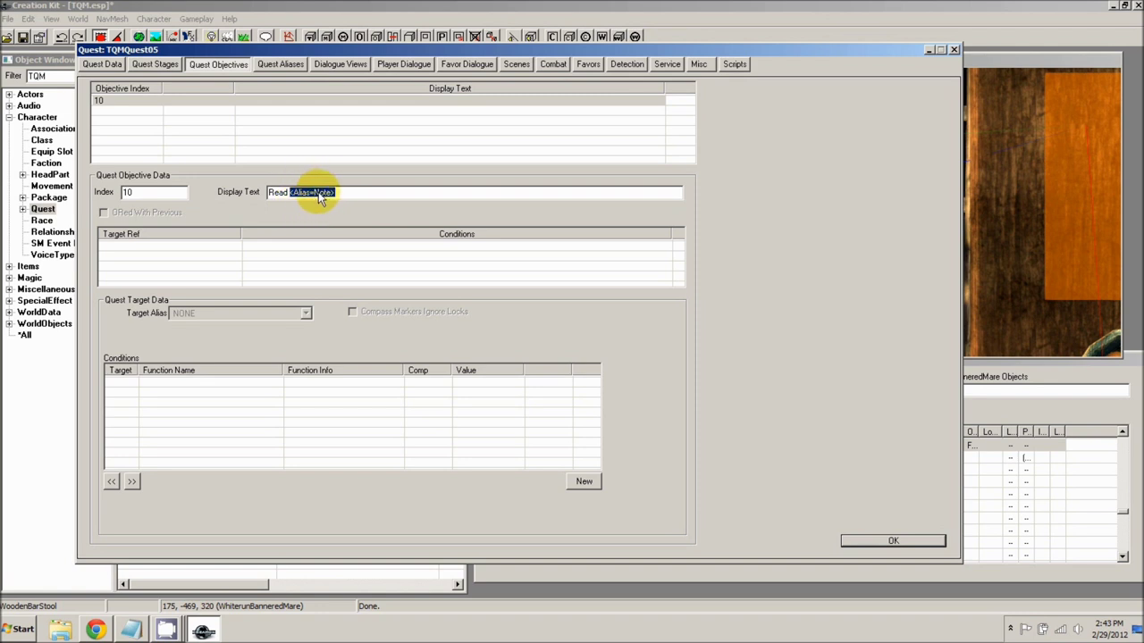
{"action": "left_click_drag", "start_coordinate": [337, 198], "coordinate": [290, 193]}
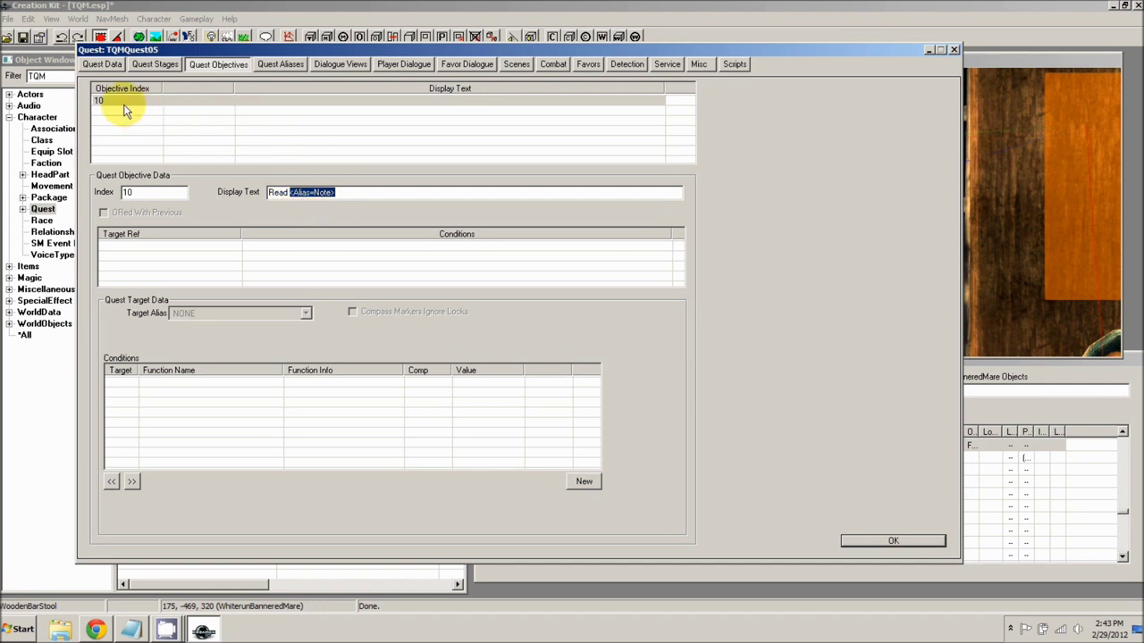
{"action": "left_click_drag", "start_coordinate": [286, 196], "coordinate": [267, 195]}
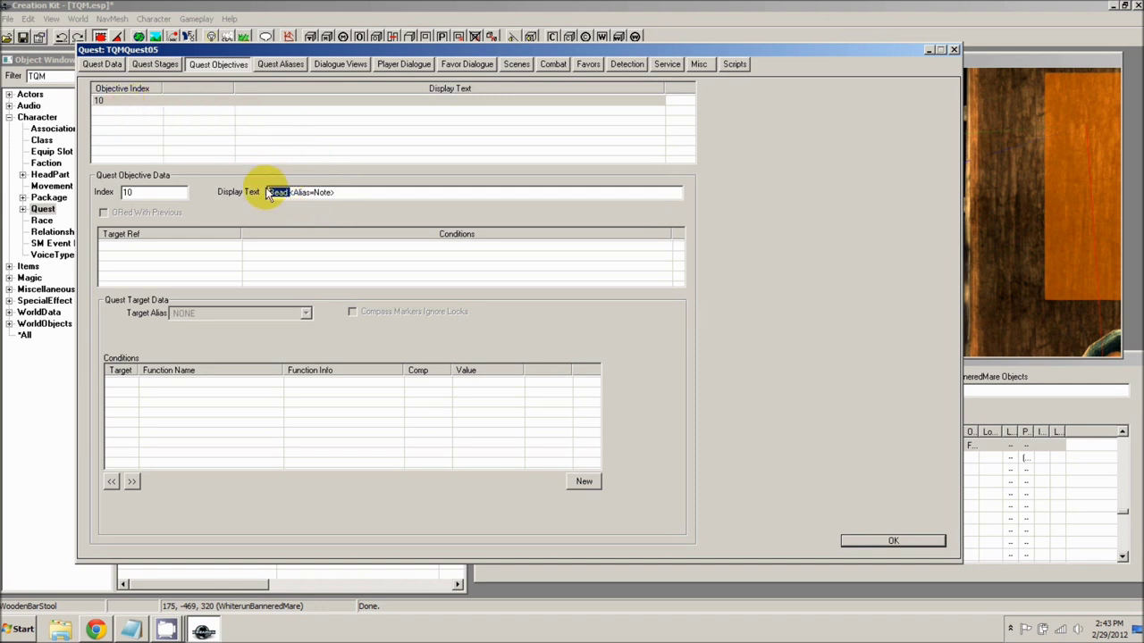
{"action": "left_click", "coordinate": [348, 193]}
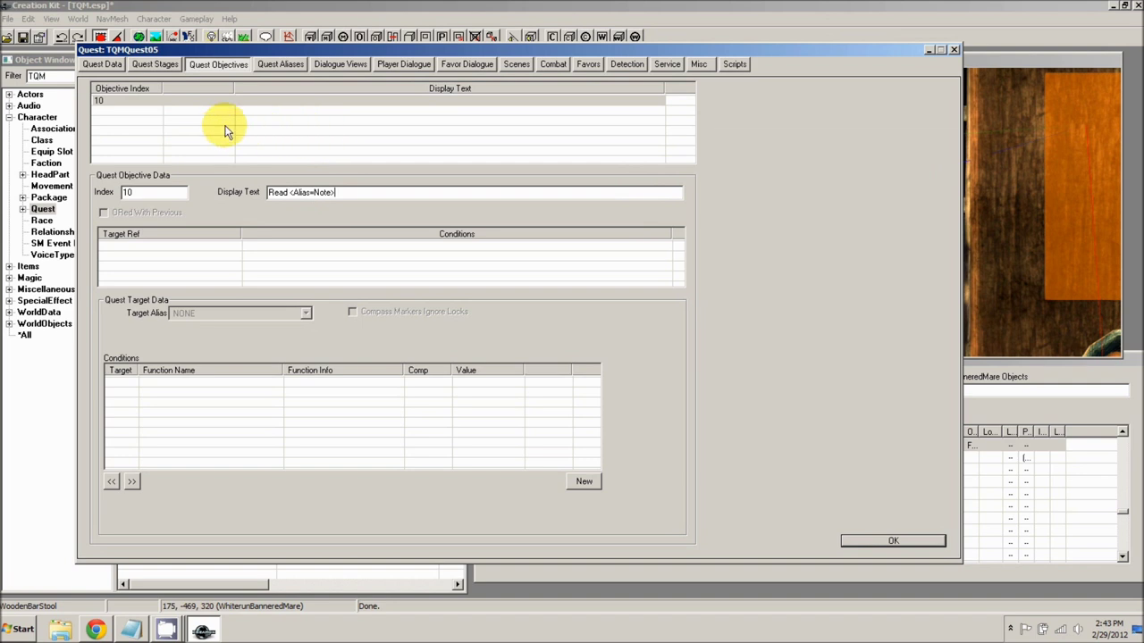
Add a second quest objective with index 20 and the display text "Follow the directions in <Alias=Note>"
{"action": "right_click", "coordinate": [188, 128]}
{"action": "left_click", "coordinate": [207, 132]}
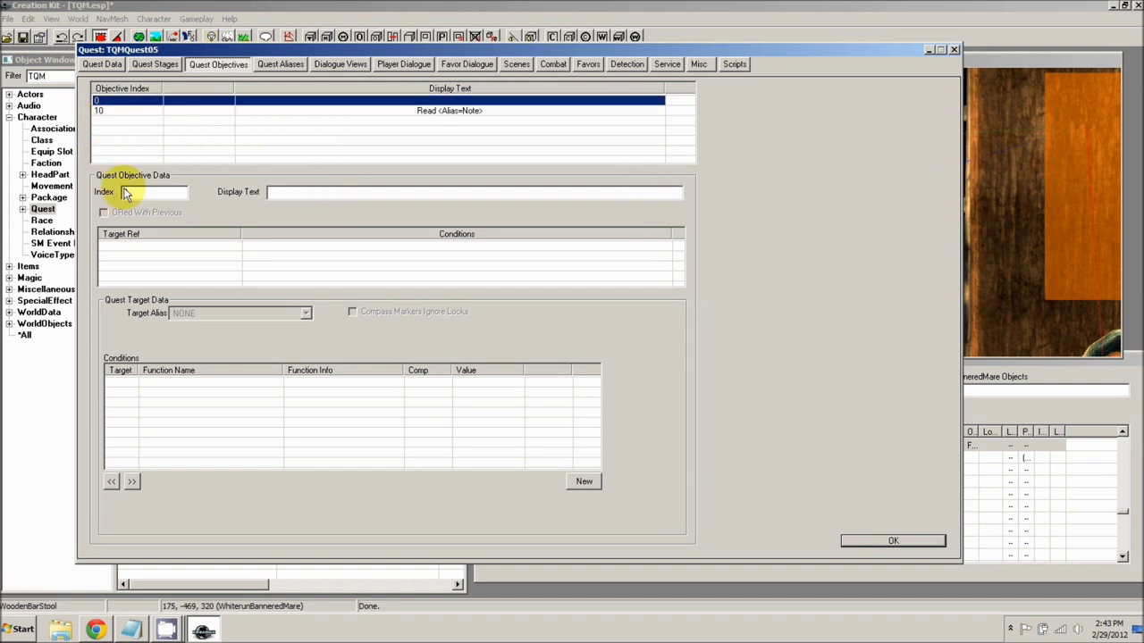
{"action": "double_click", "coordinate": [125, 193]}
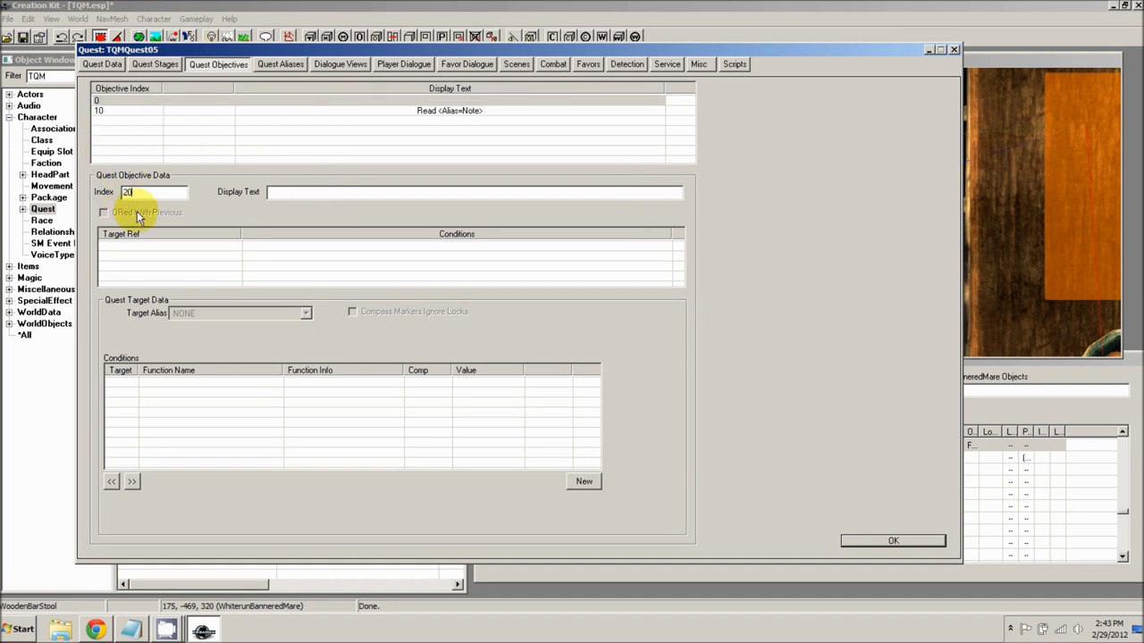
{"action": "left_click", "coordinate": [109, 111]}
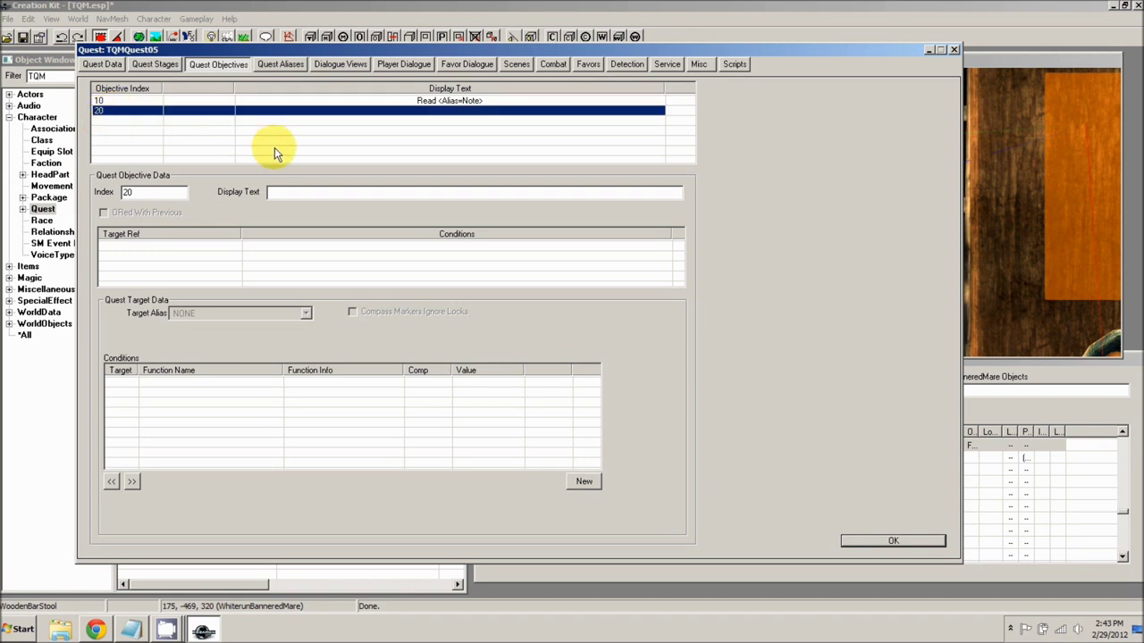
{"action": "left_click", "coordinate": [298, 195]}
{"action": "type", "text": "Follow the"}
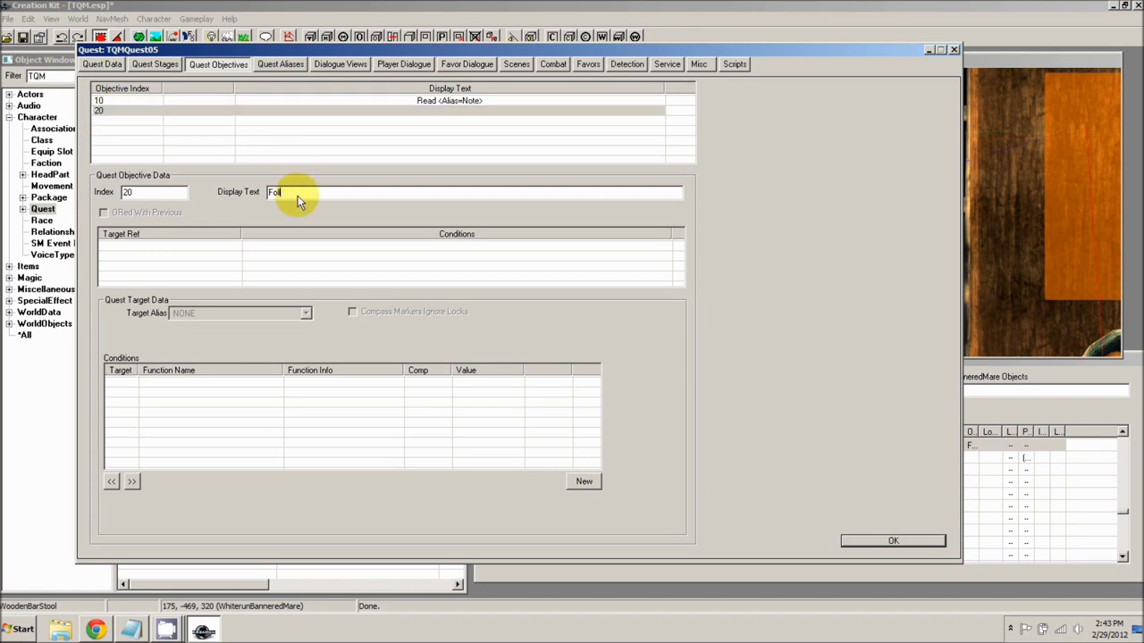
{"action": "type", "text": " directions in <Alias=Note>"}
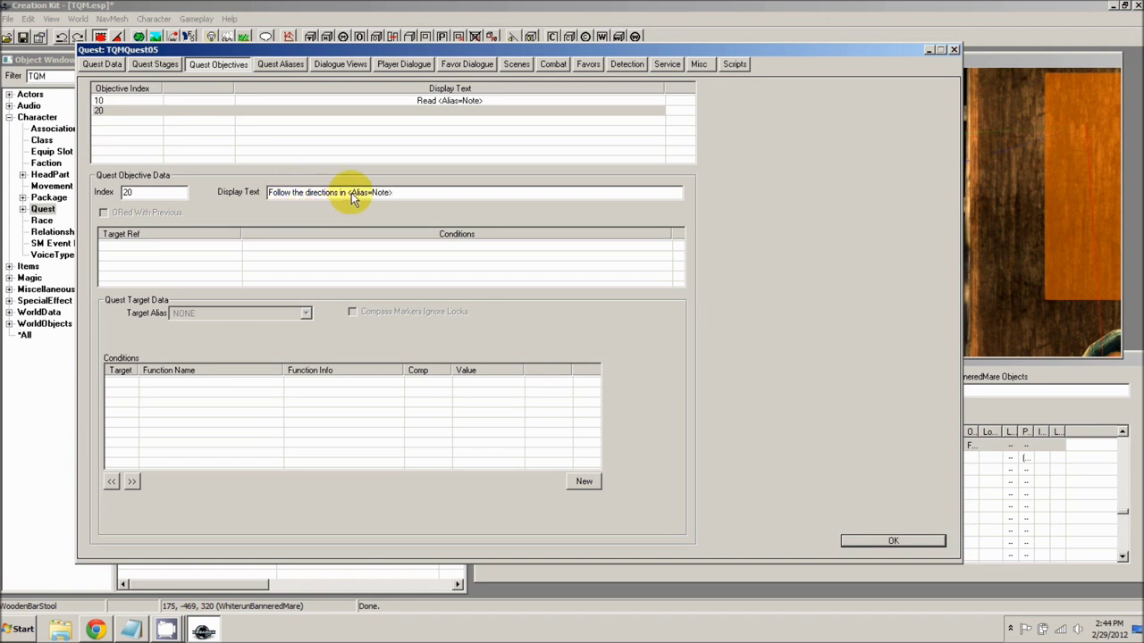
{"action": "left_click_drag", "start_coordinate": [347, 198], "coordinate": [366, 200]}
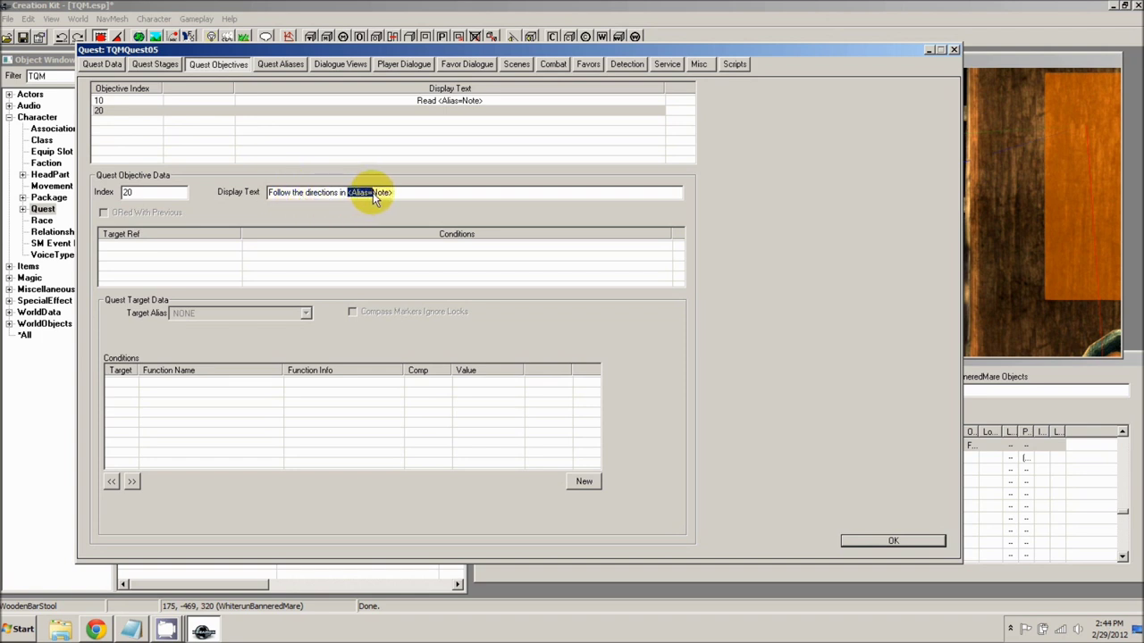
{"action": "left_click", "coordinate": [438, 208]}
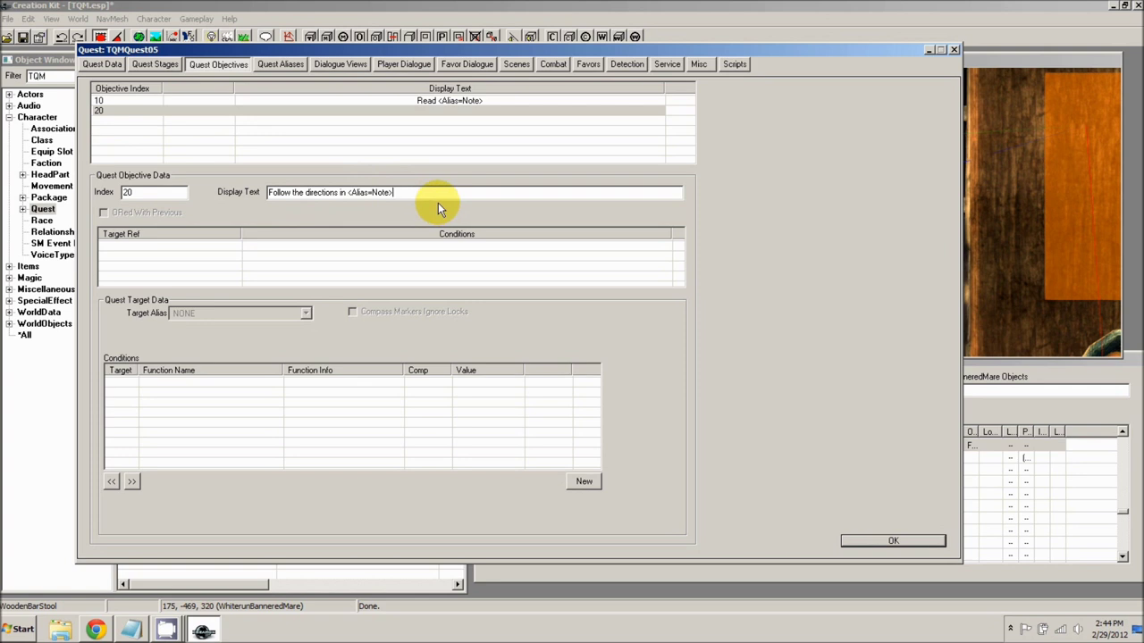
{"action": "left_click", "coordinate": [405, 144]}
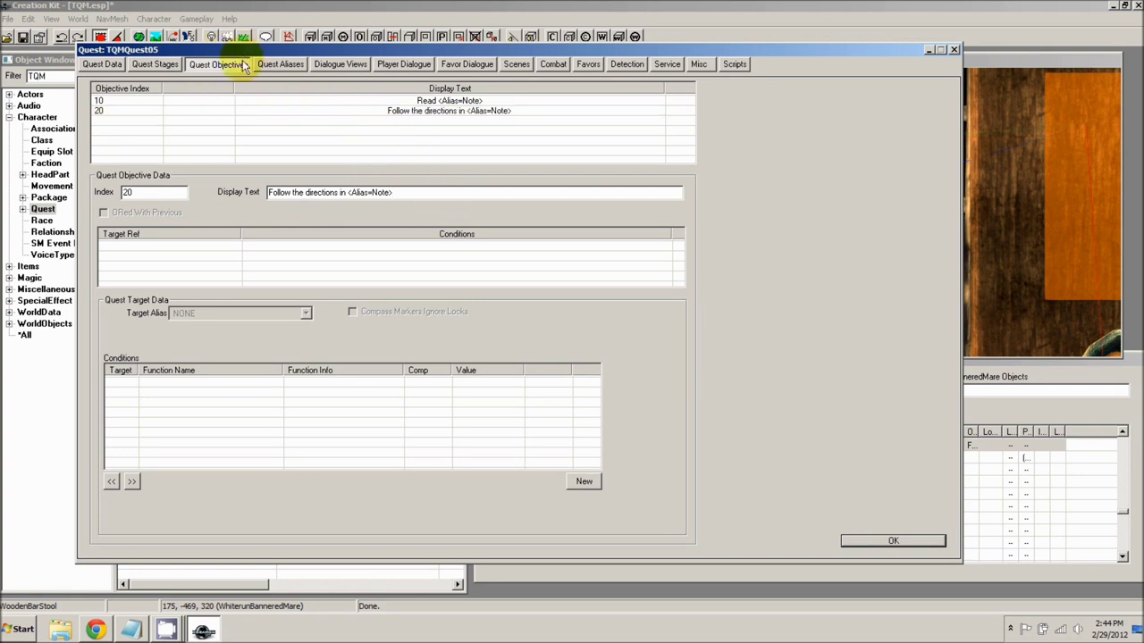
Confirm the TQMQuest05 changes and save the TQM.esp plugin
{"action": "left_click", "coordinate": [875, 540]}
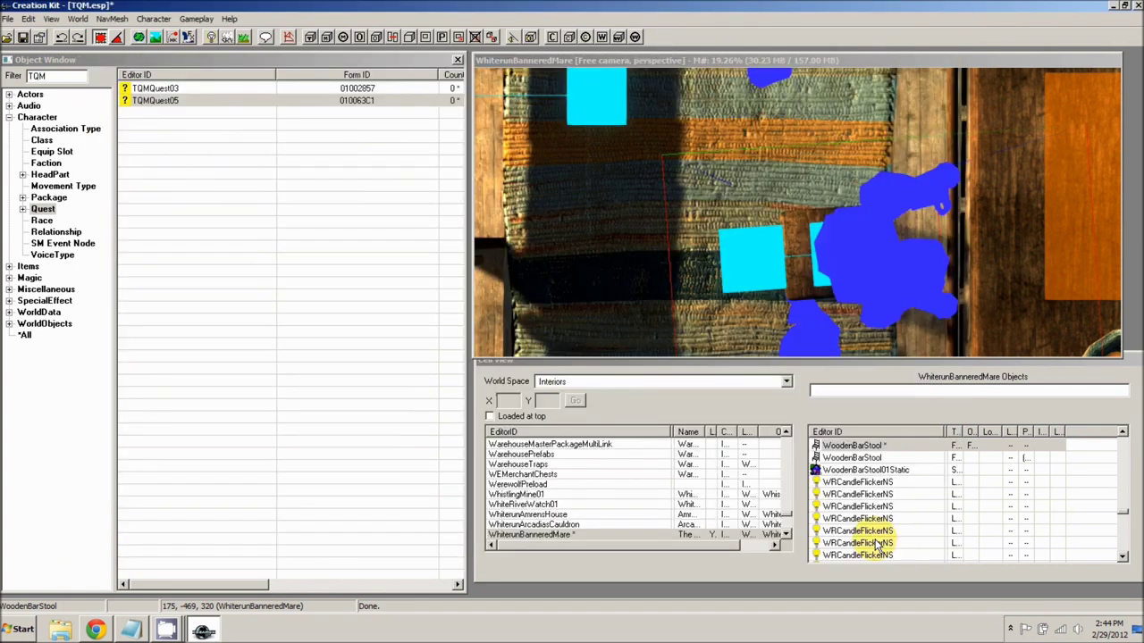
{"action": "left_click", "coordinate": [39, 38]}
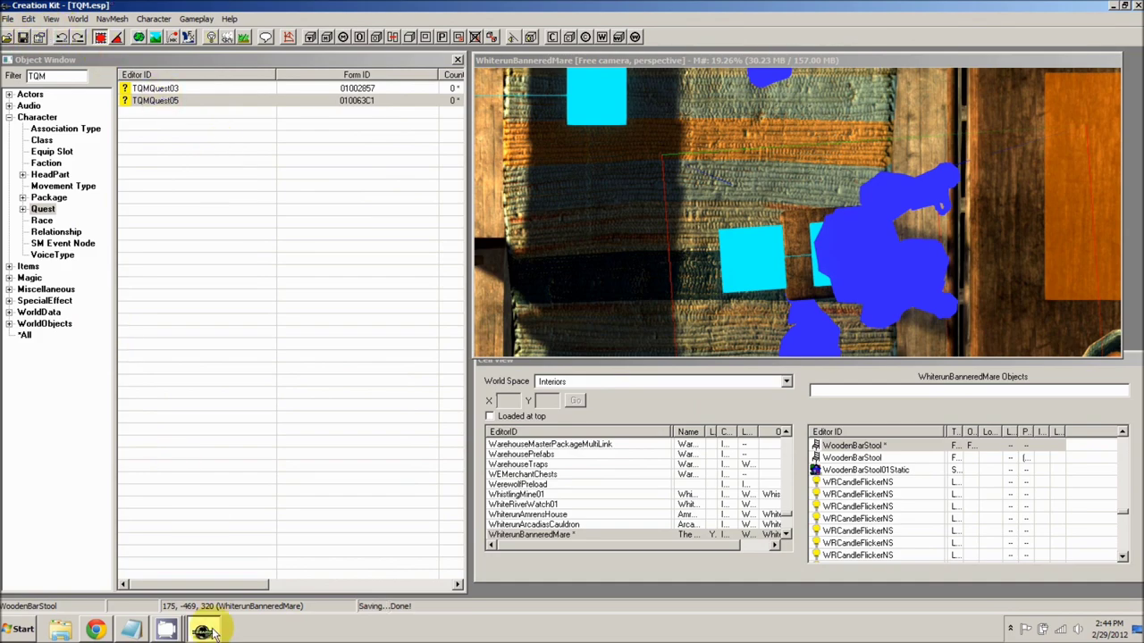
{"action": "left_click", "coordinate": [166, 630]}
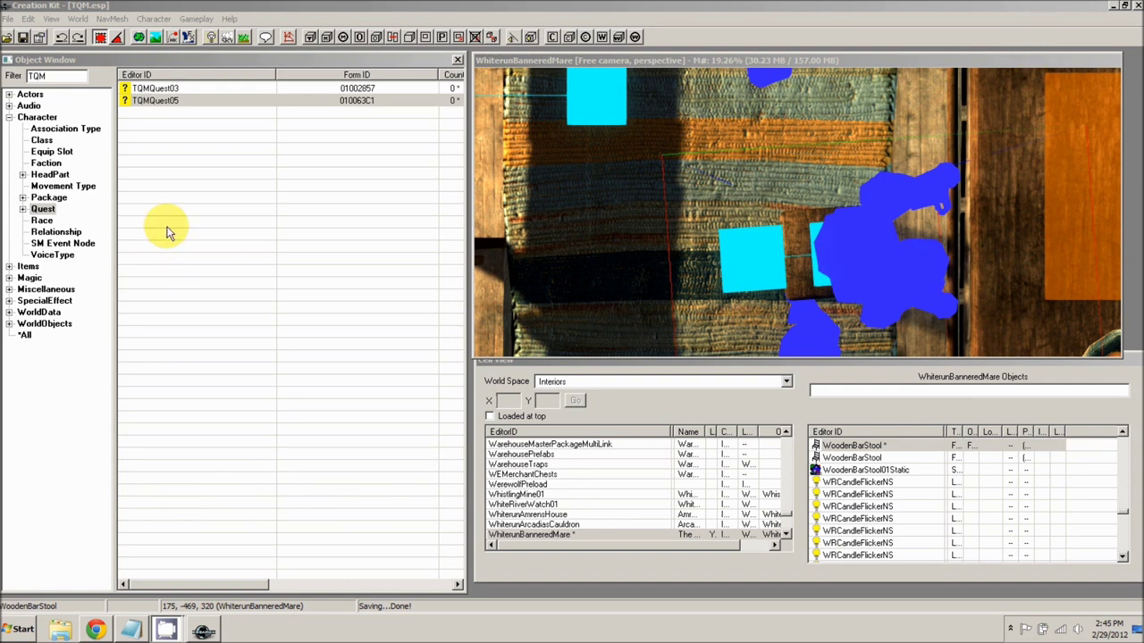
Filter the Book items by "note" and open the MQ105Note book for editing
{"action": "left_click", "coordinate": [9, 117]}
{"action": "left_click", "coordinate": [9, 129]}
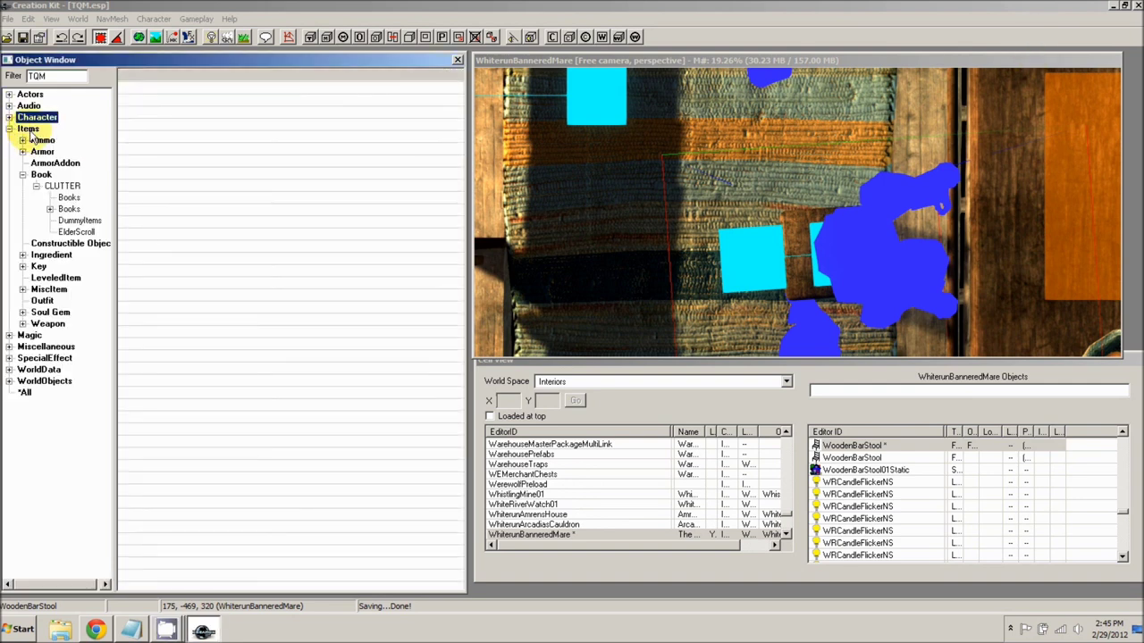
{"action": "left_click", "coordinate": [41, 174]}
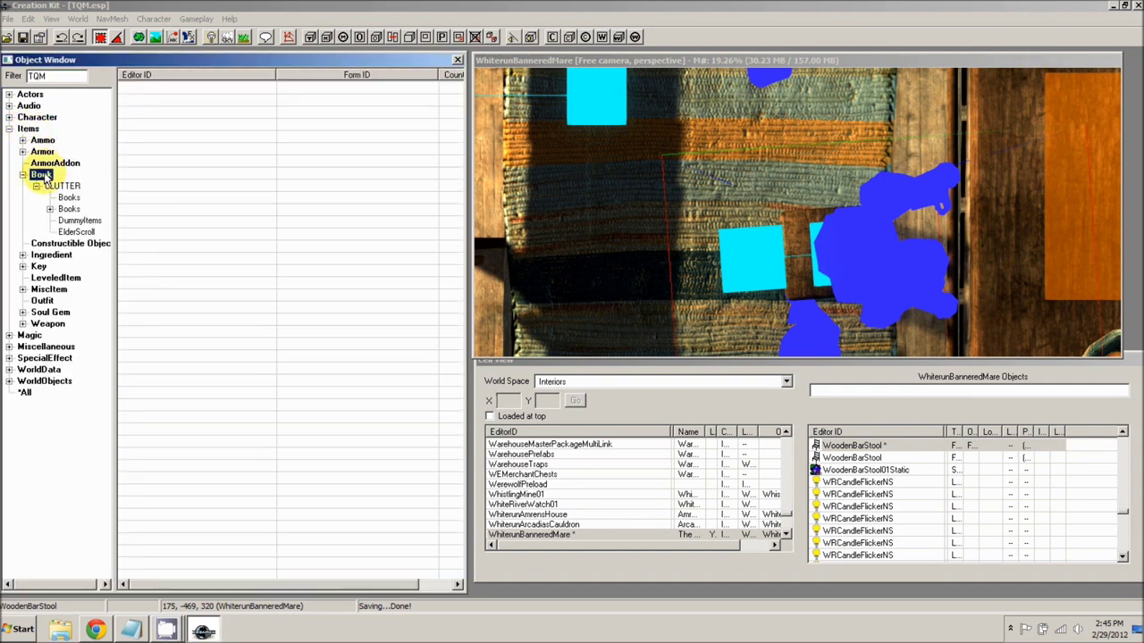
{"action": "double_click", "coordinate": [36, 77]}
{"action": "type", "text": "note"}
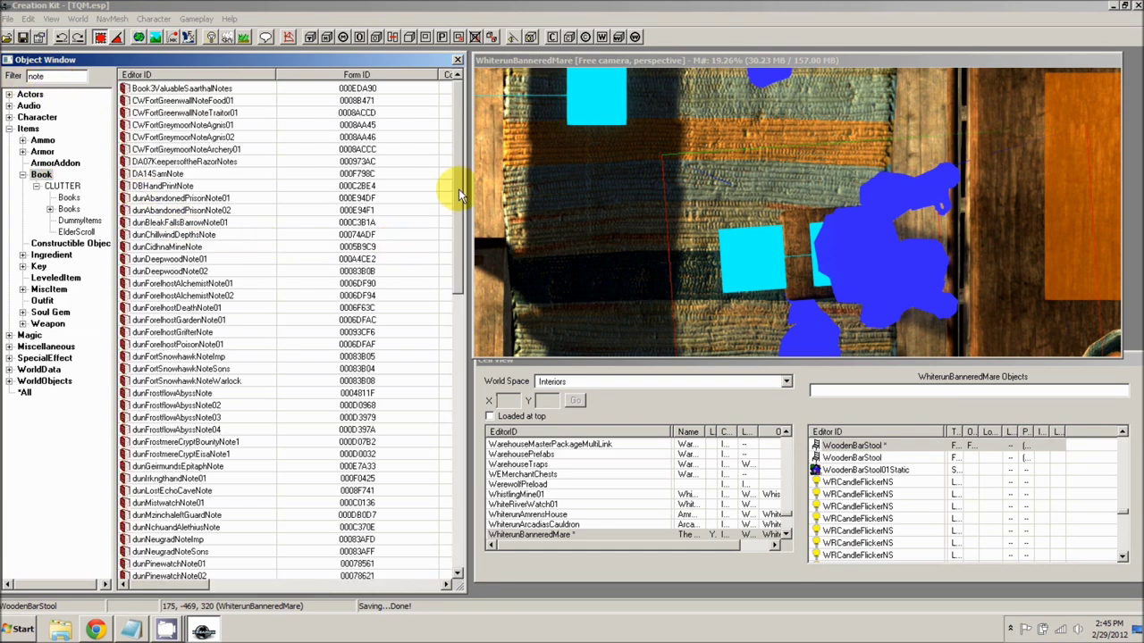
{"action": "left_click_drag", "start_coordinate": [457, 188], "coordinate": [445, 399]}
{"action": "scroll", "coordinate": [445, 400], "scroll_direction": "down", "scroll_amount": 3}
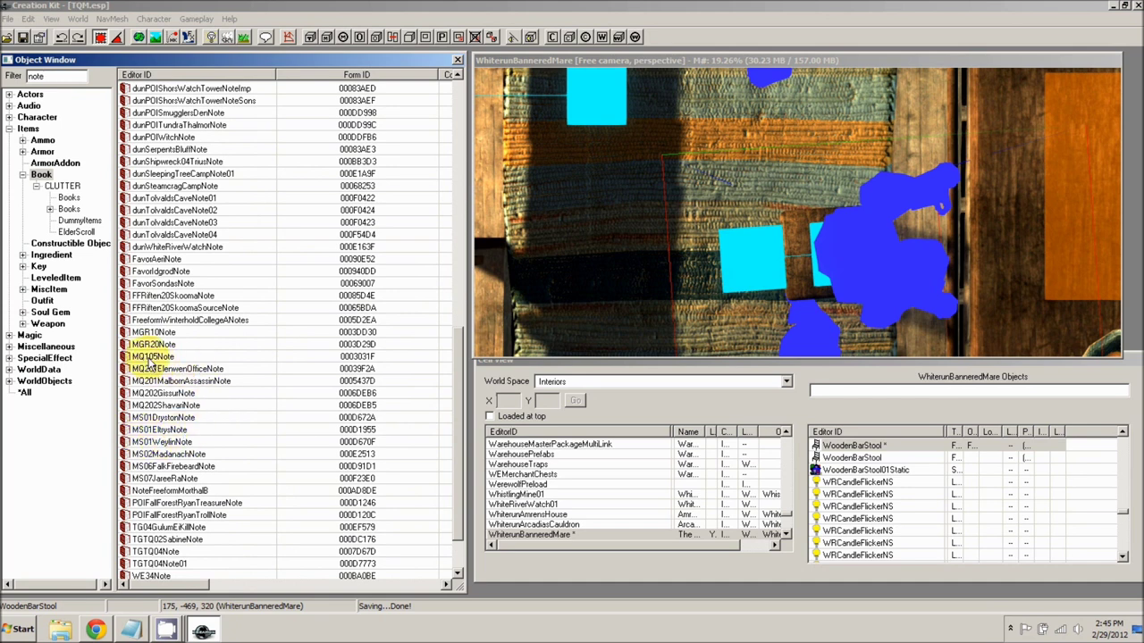
{"action": "right_click", "coordinate": [150, 359]}
{"action": "left_click", "coordinate": [166, 377]}
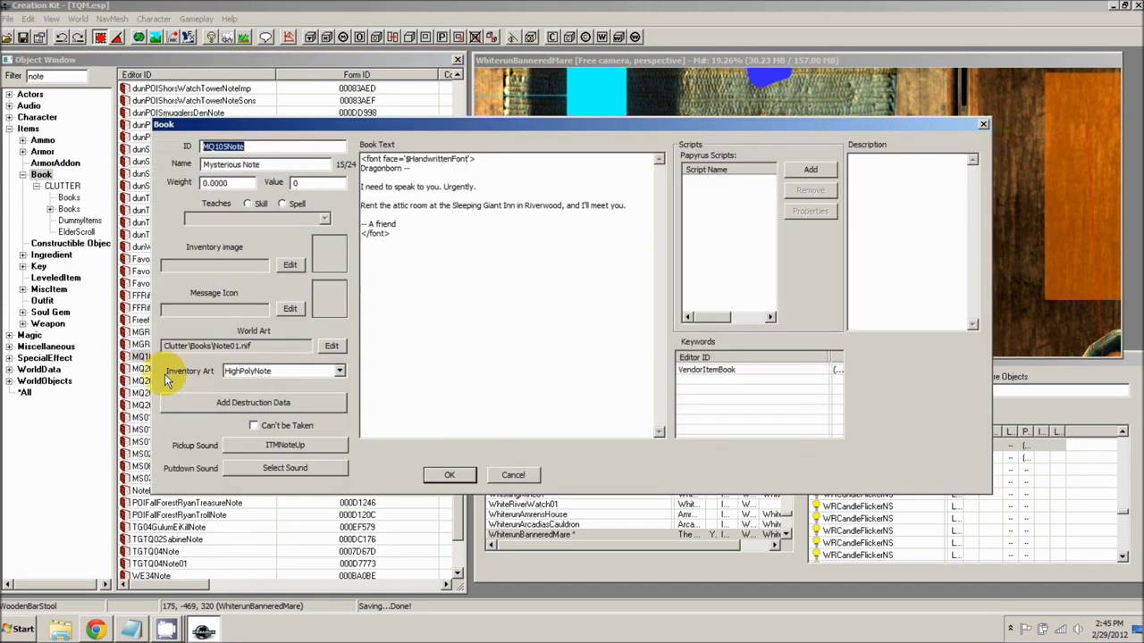
Set the book's ID to TQMQuest05Note and its name to "Balon's Note"
{"action": "left_click", "coordinate": [252, 146]}
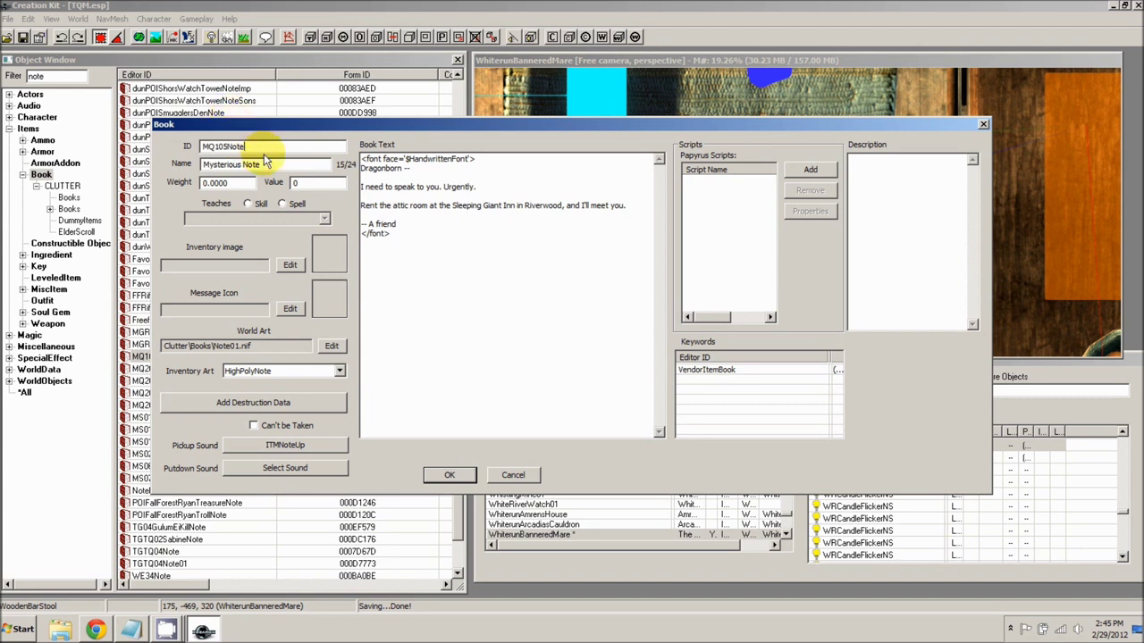
{"action": "left_click_drag", "start_coordinate": [246, 146], "coordinate": [167, 140]}
{"action": "type", "text": "TQM"}
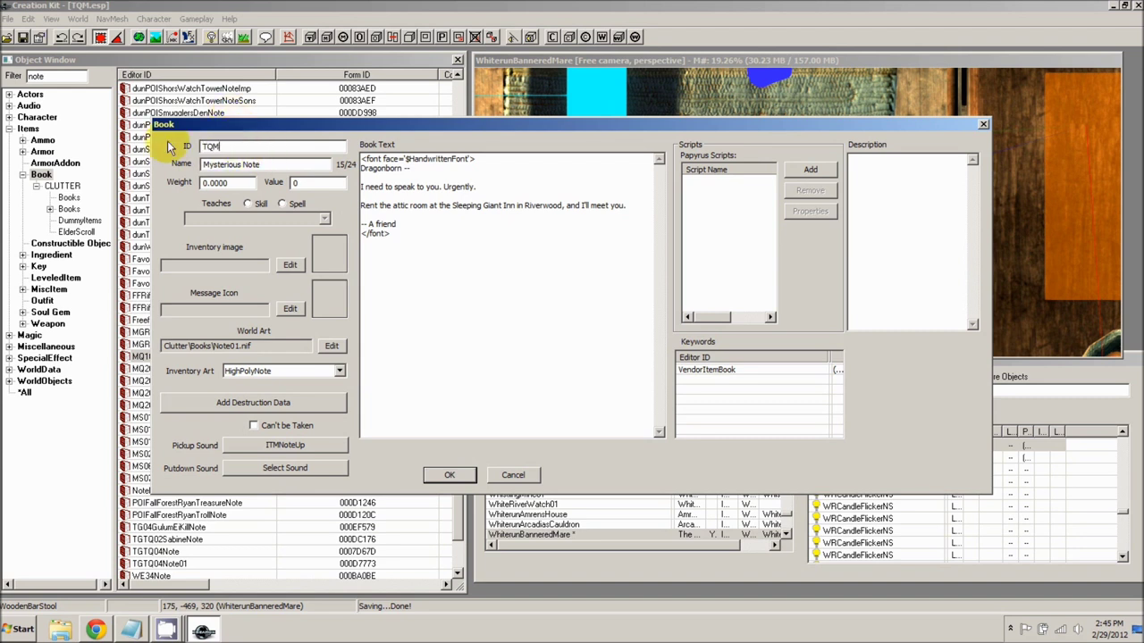
{"action": "type", "text": "Quest05B"}
{"action": "type", "text": "ote"}
{"action": "key", "text": "Tab"}
{"action": "type", "text": "Balon's Note"}
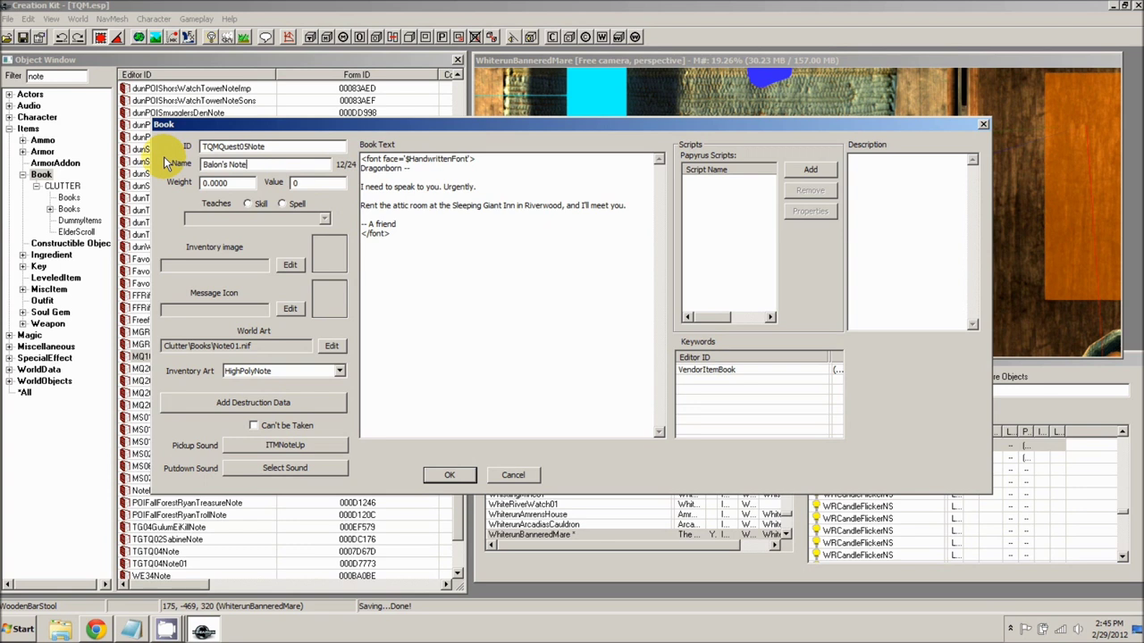
{"action": "left_click_drag", "start_coordinate": [259, 167], "coordinate": [184, 163]}
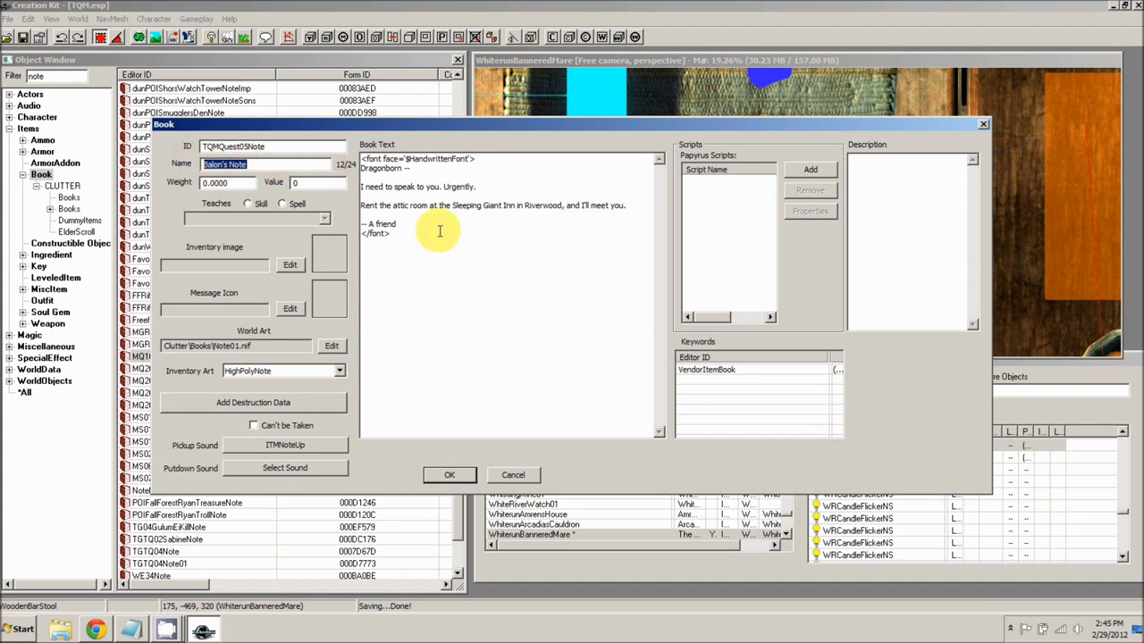
Replace the note's text between the font tags with "Please meet me at the Bannered Mare. Sit at the bar."
{"action": "left_click_drag", "start_coordinate": [402, 224], "coordinate": [360, 166]}
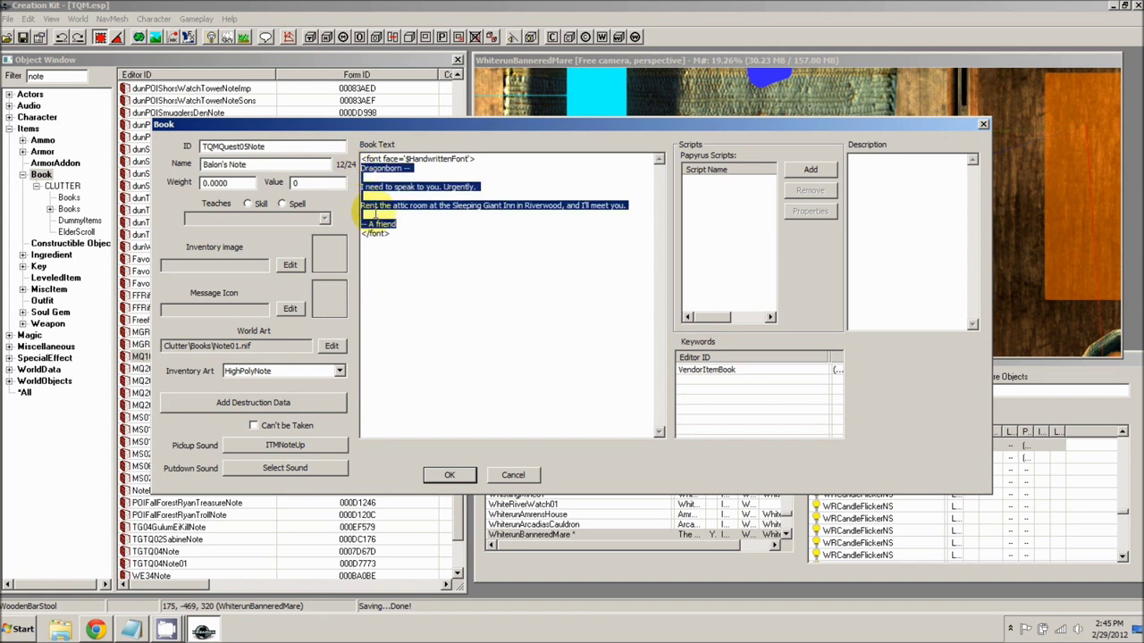
{"action": "key", "text": "BackSpace"}
{"action": "type", "text": "Please me"}
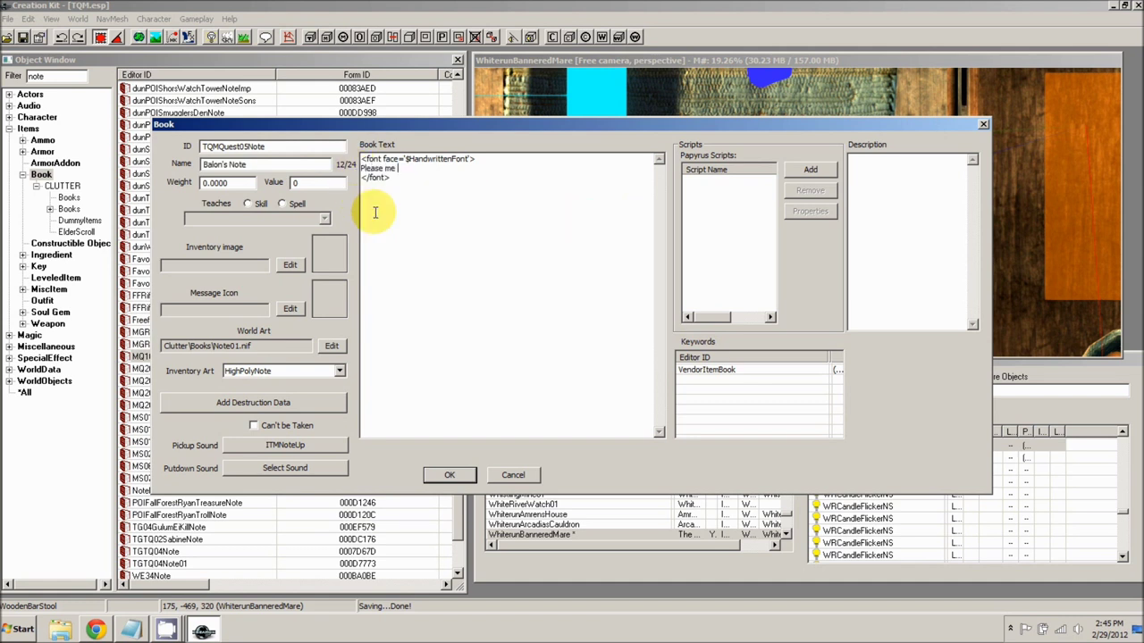
{"action": "type", "text": "et me at the Ba"}
{"action": "key", "text": "BackSpace"}
{"action": "type", "text": "Bannered Mare. Sit at the bar."}
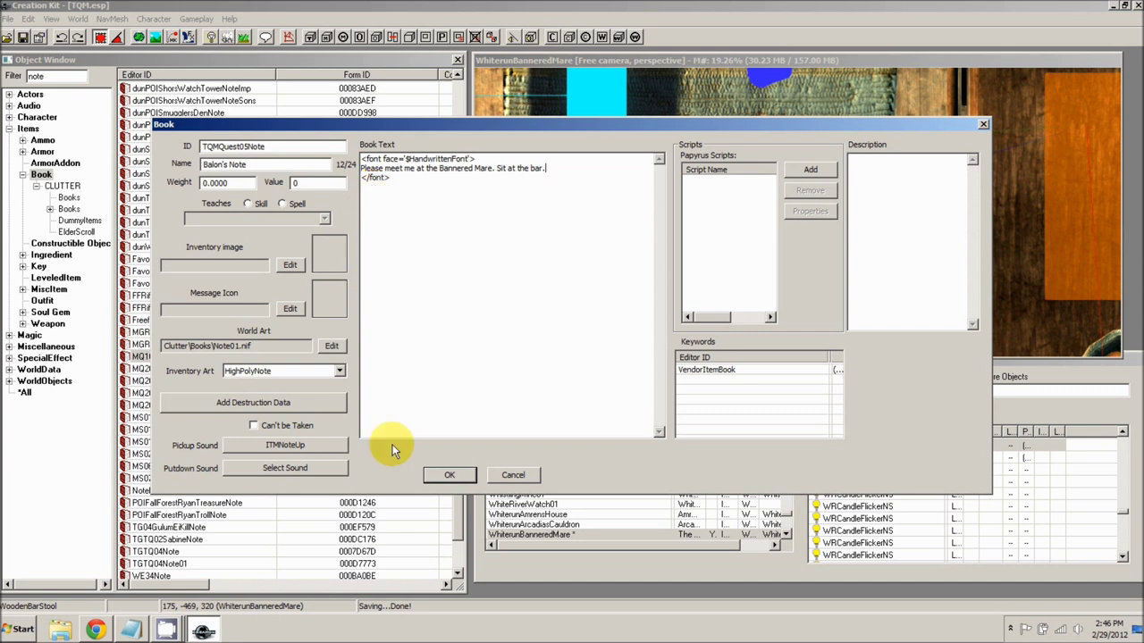
Ignore the spelling suggestions for the book text and confirm the note as a new form
{"action": "left_click", "coordinate": [437, 476]}
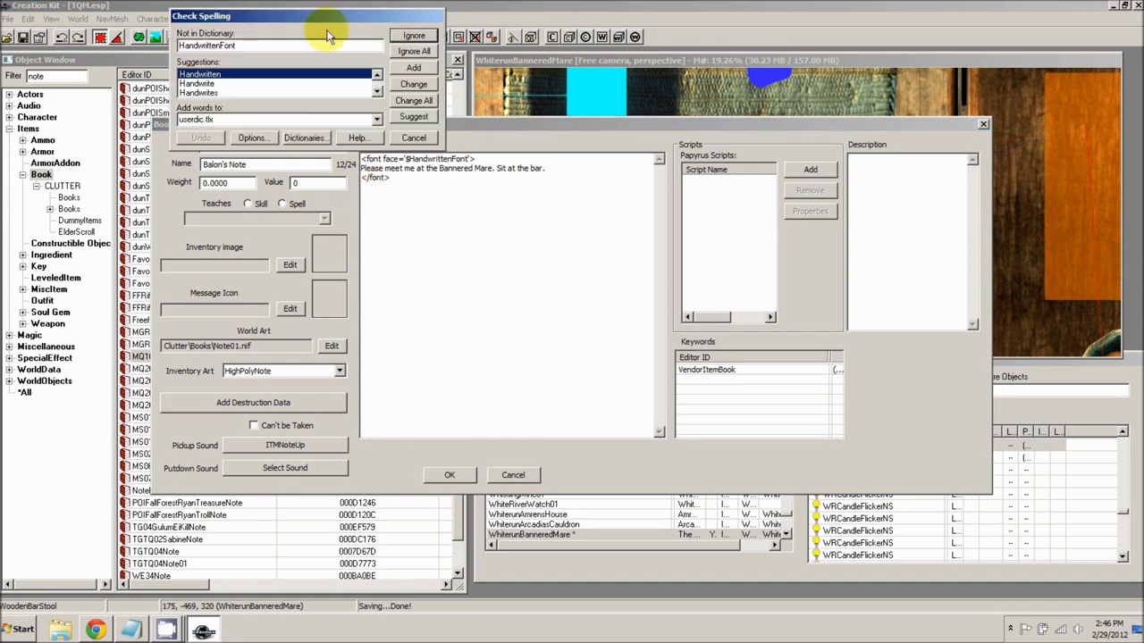
{"action": "left_click", "coordinate": [407, 37]}
{"action": "left_click", "coordinate": [406, 40]}
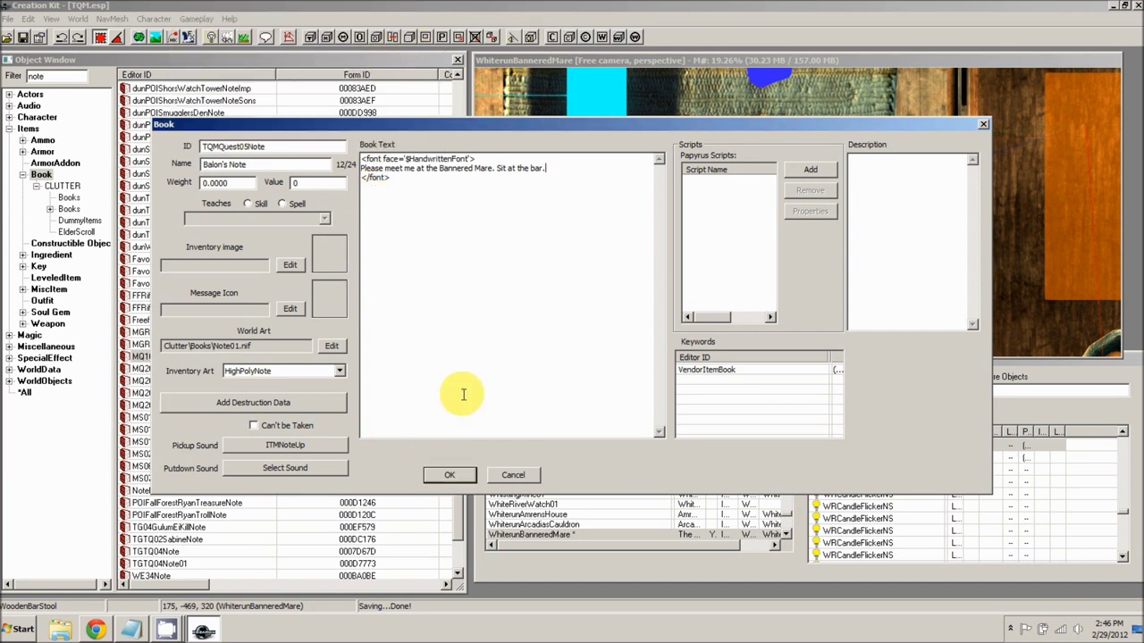
{"action": "left_click", "coordinate": [449, 474]}
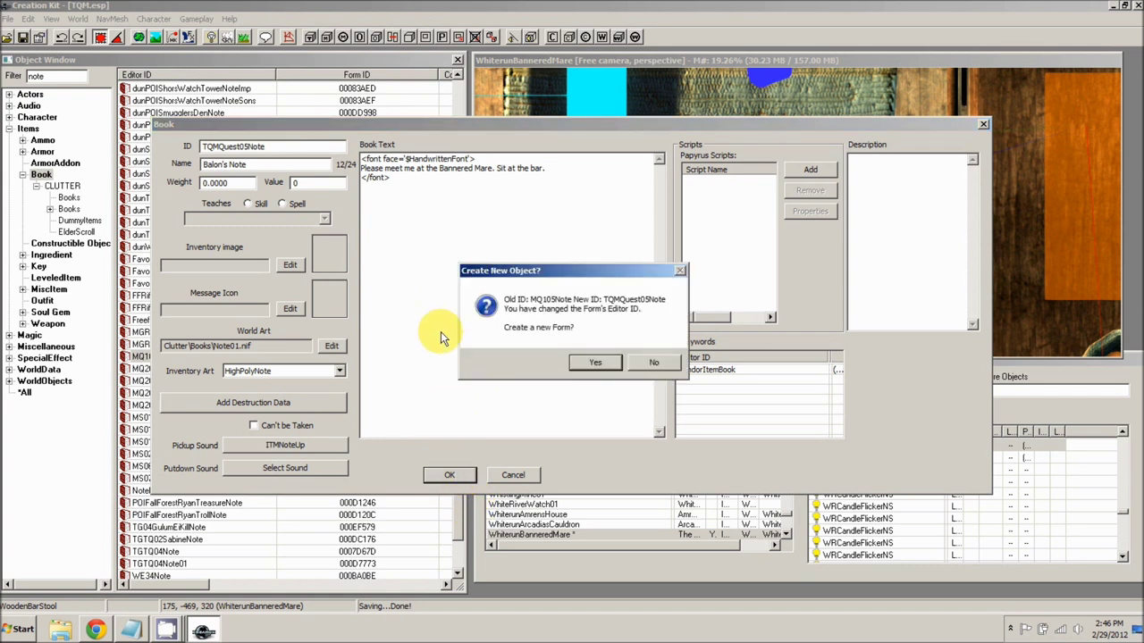
{"action": "left_click", "coordinate": [603, 366]}
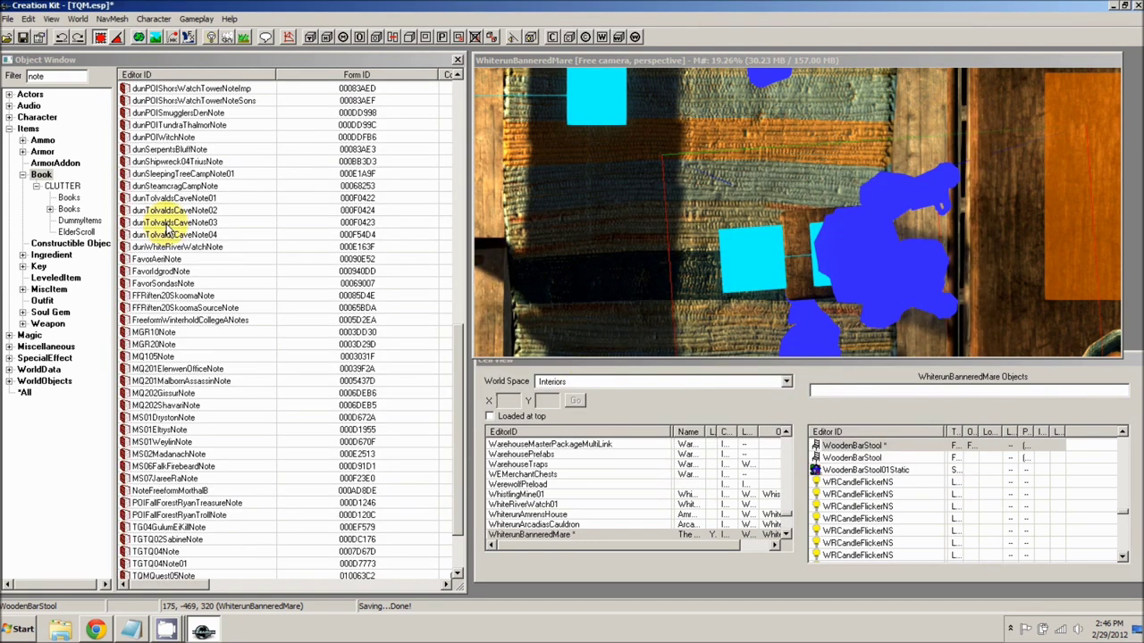
Collapse the Book category and filter the object list by TQM
{"action": "left_click", "coordinate": [23, 174]}
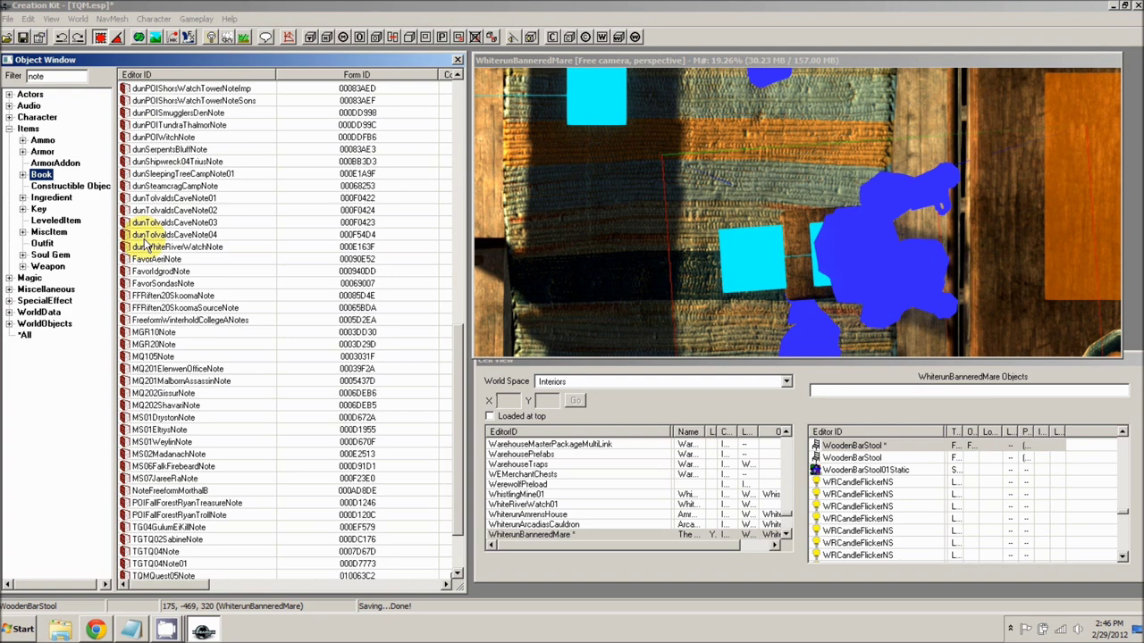
{"action": "left_click", "coordinate": [152, 359]}
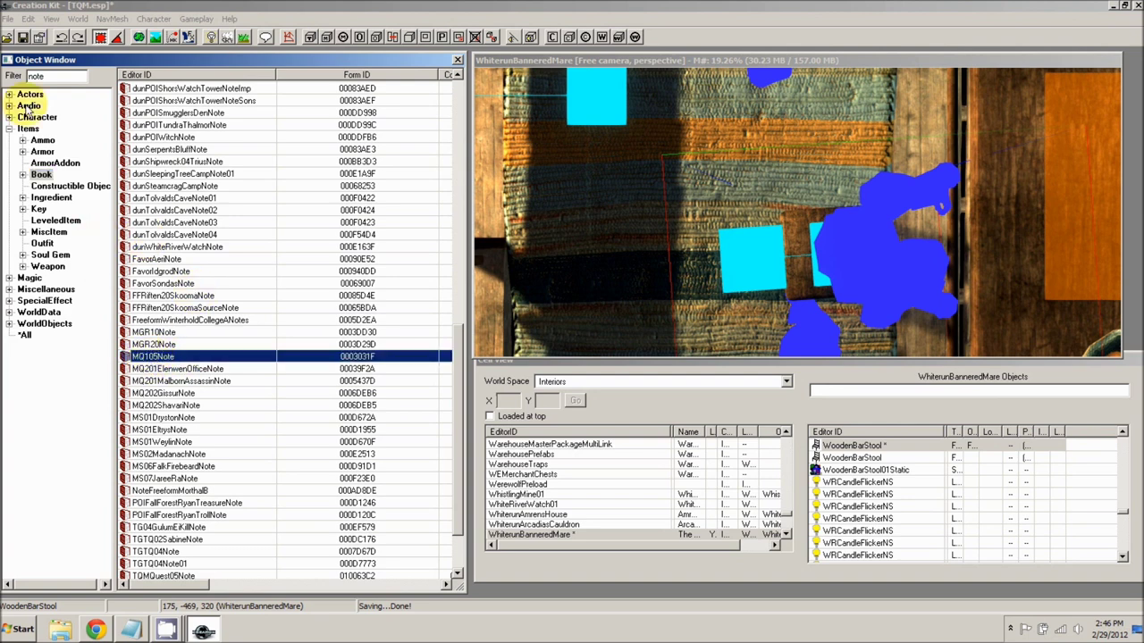
{"action": "double_click", "coordinate": [45, 76]}
{"action": "type", "text": "TQM"}
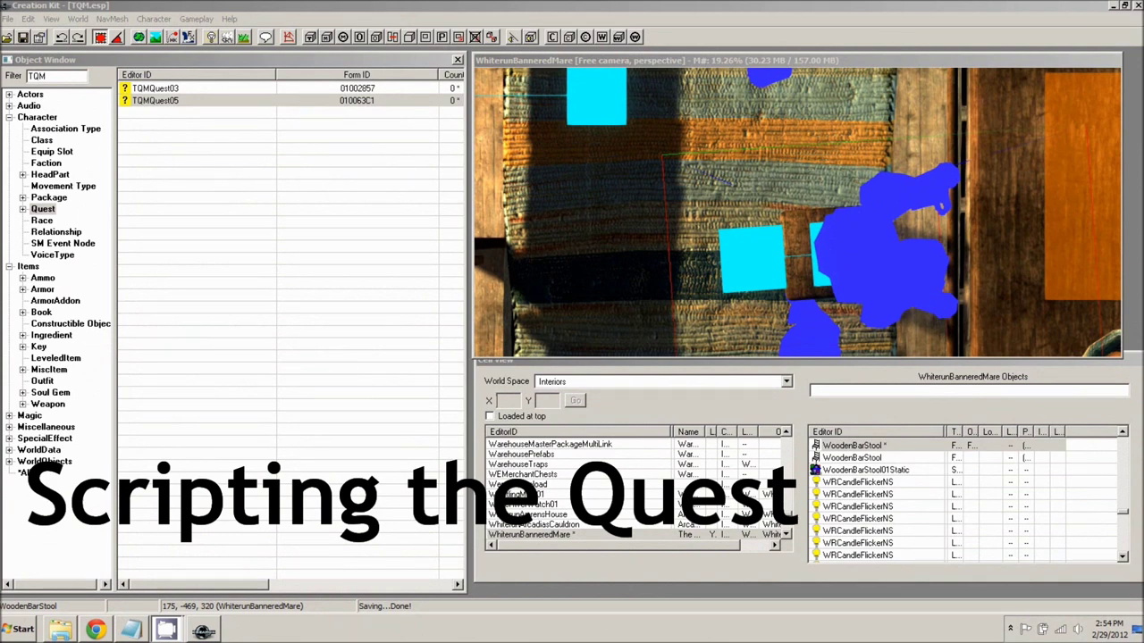
Open TQMQuest05 and add a new log entry to quest stage 0
{"action": "double_click", "coordinate": [153, 105]}
{"action": "left_click", "coordinate": [203, 70]}
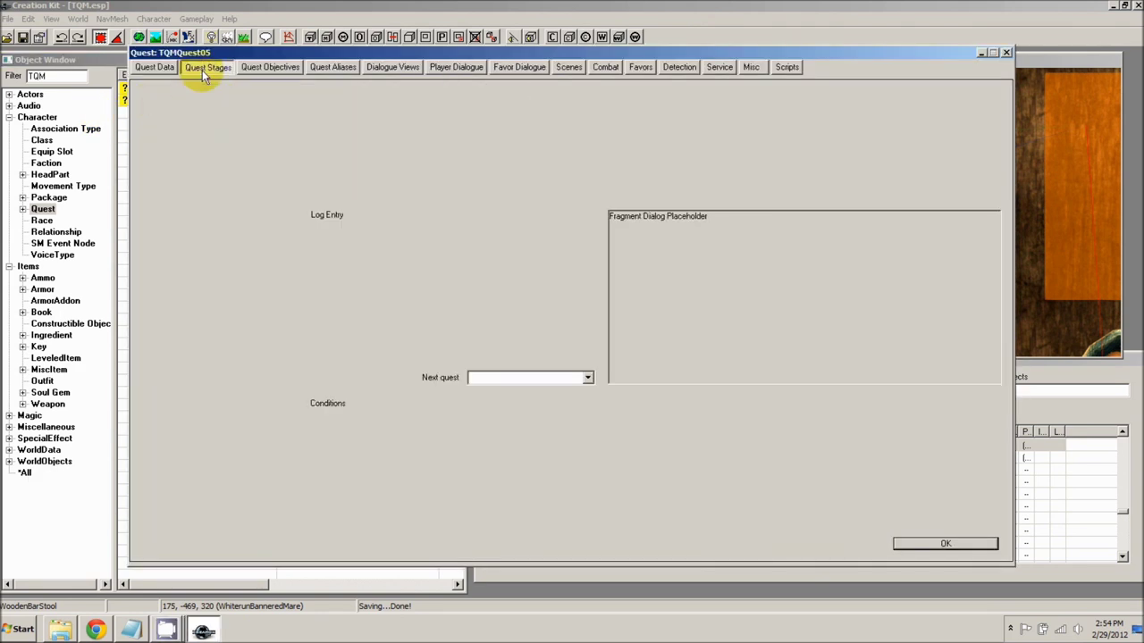
{"action": "left_click", "coordinate": [150, 104]}
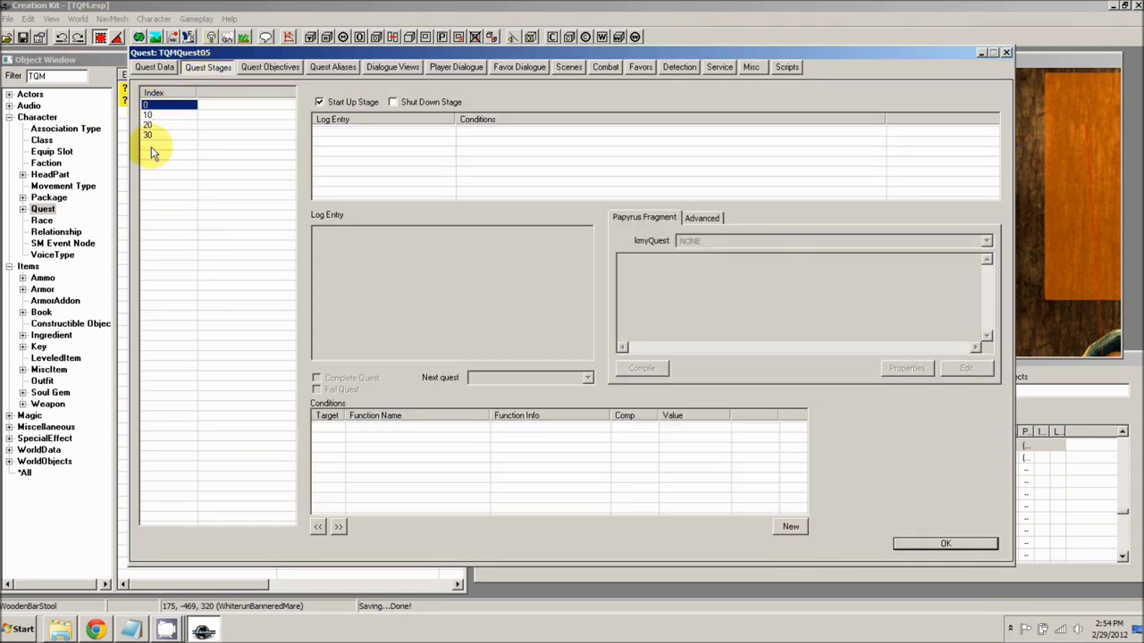
{"action": "right_click", "coordinate": [341, 136]}
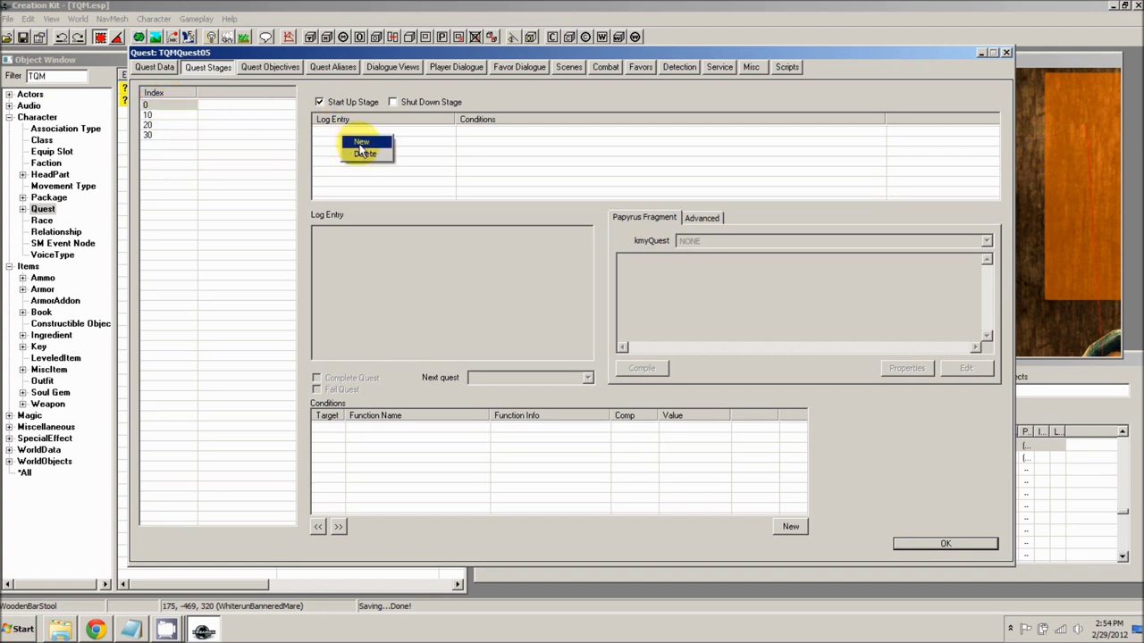
{"action": "left_click", "coordinate": [361, 143]}
Enter "; Start the quest" as the Papyrus fragment of stage 0 and confirm the quest
{"action": "left_click", "coordinate": [732, 296]}
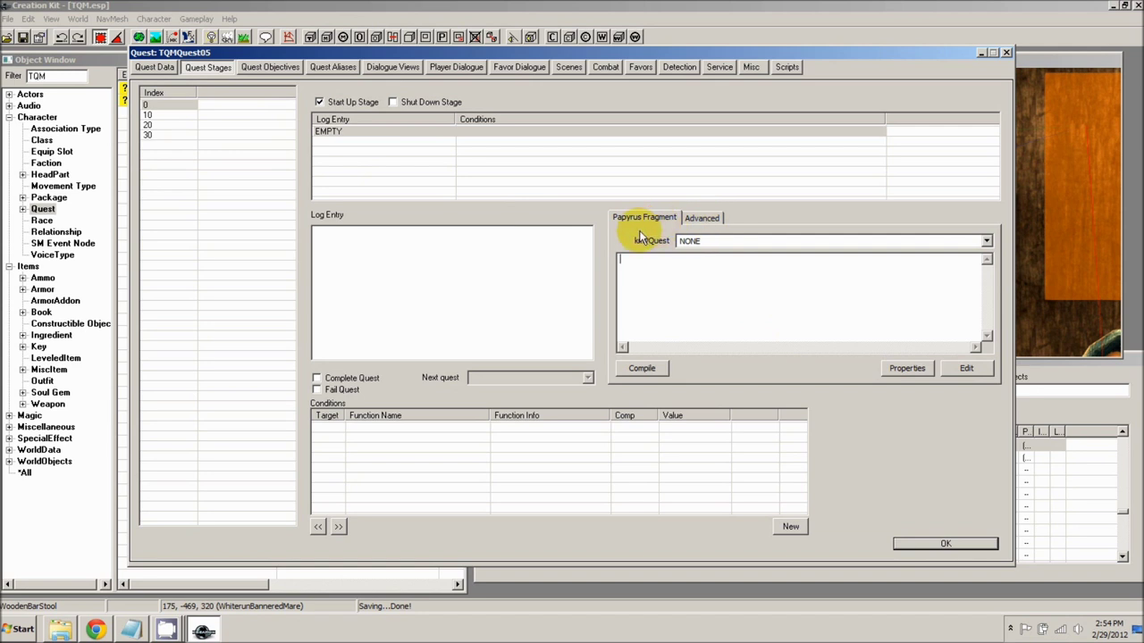
{"action": "left_click", "coordinate": [906, 374]}
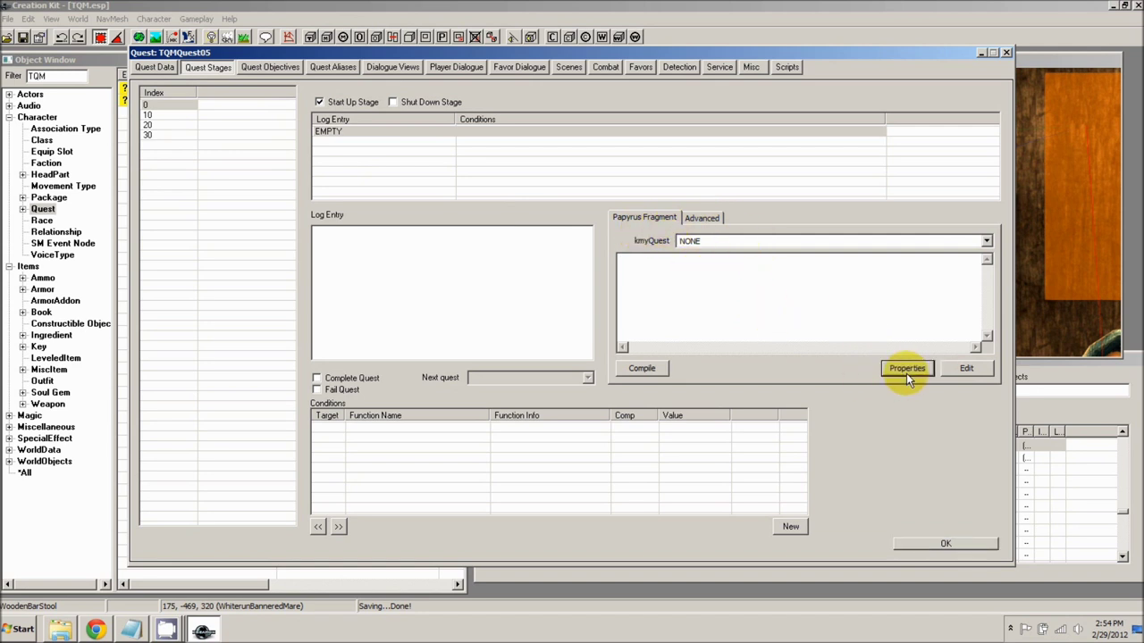
{"action": "left_click", "coordinate": [817, 306]}
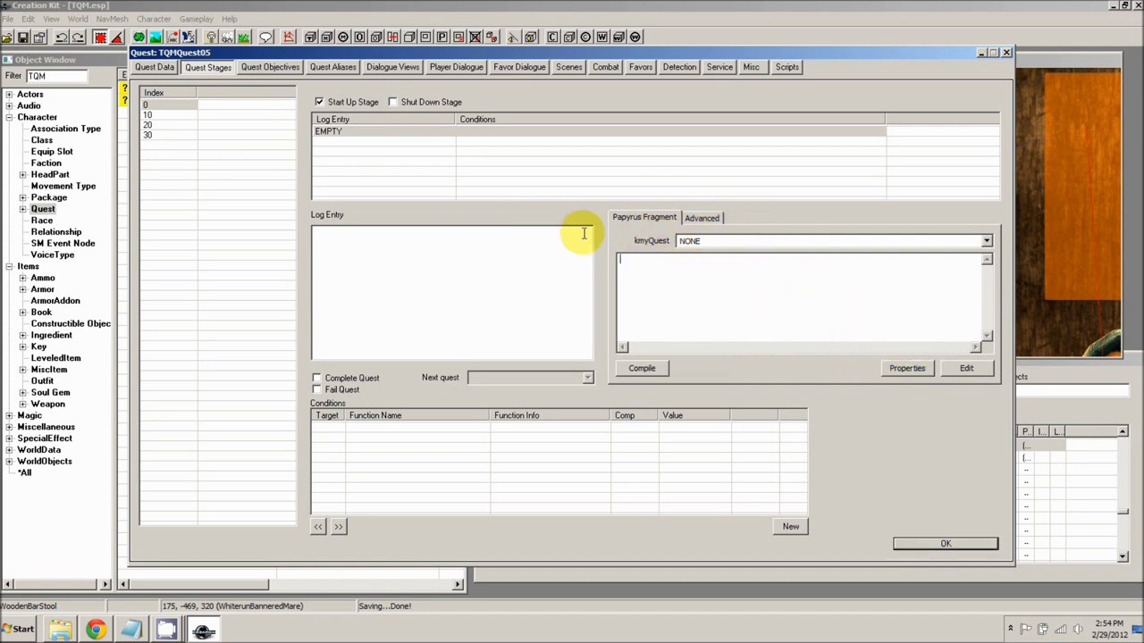
{"action": "type", "text": ";"}
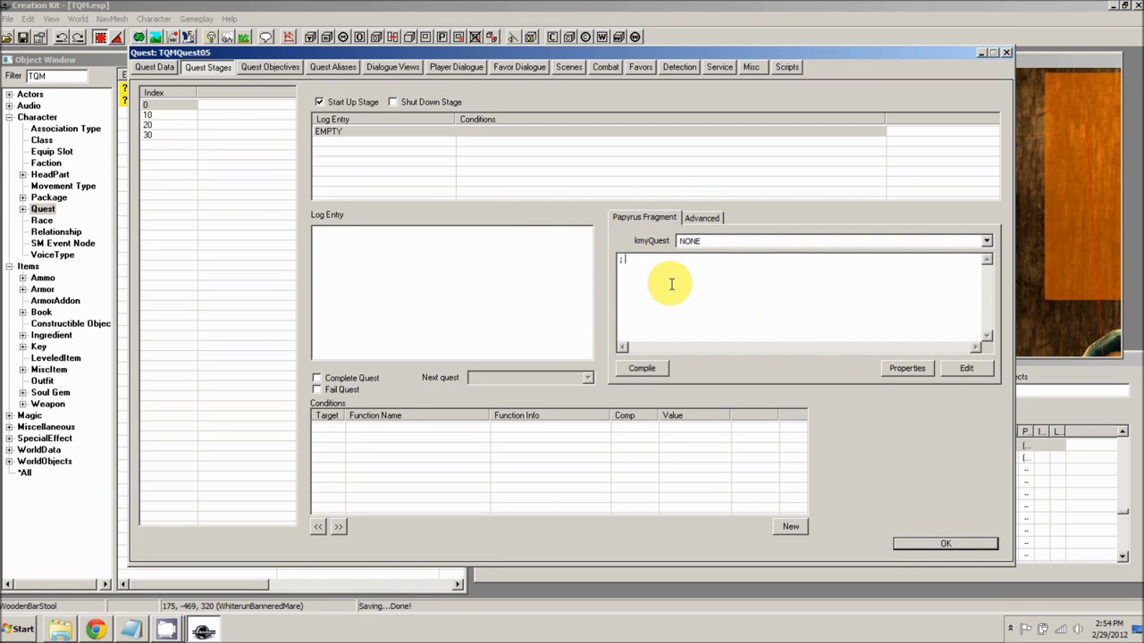
{"action": "type", "text": " Start the quest"}
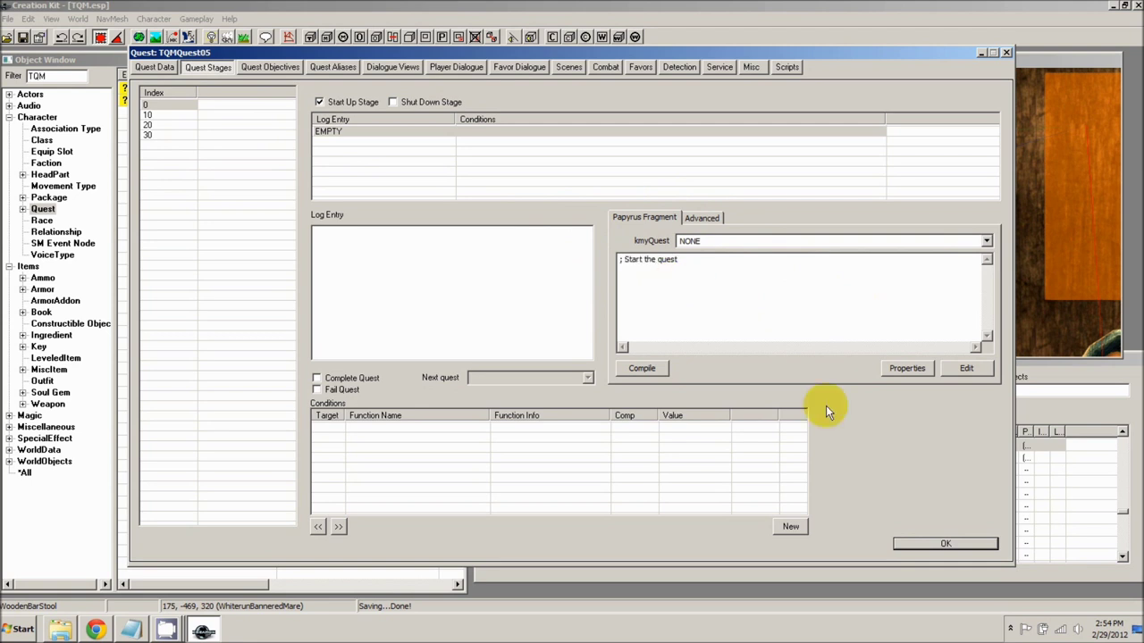
{"action": "left_click", "coordinate": [944, 545]}
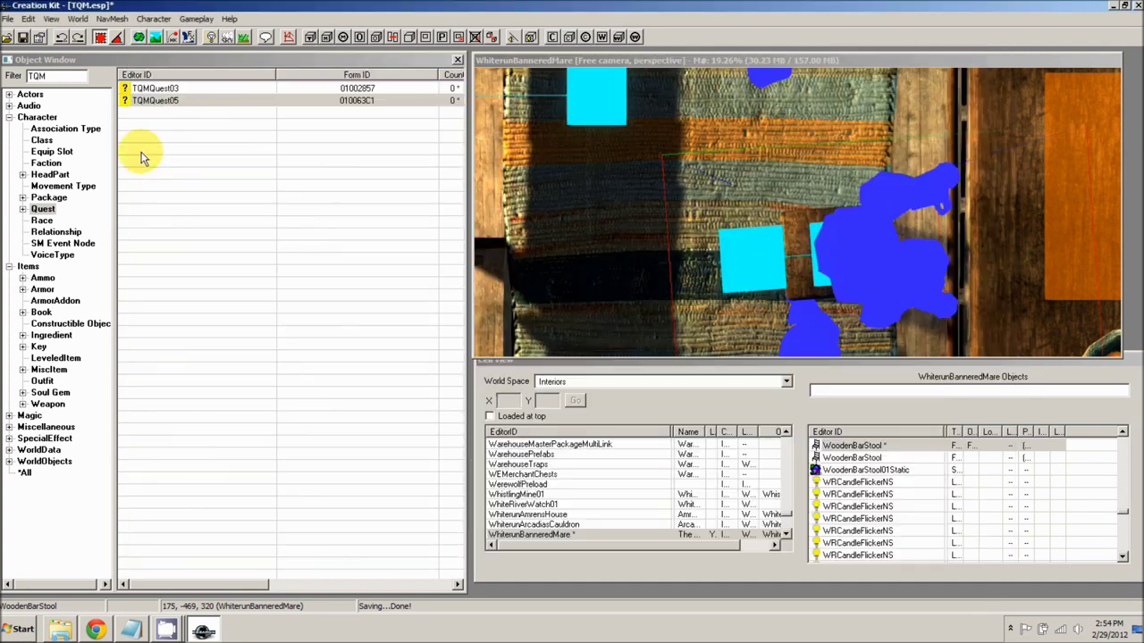
Reopen TQMQuest05 at stage 0 and open the properties of its Papyrus fragment script
{"action": "double_click", "coordinate": [152, 101]}
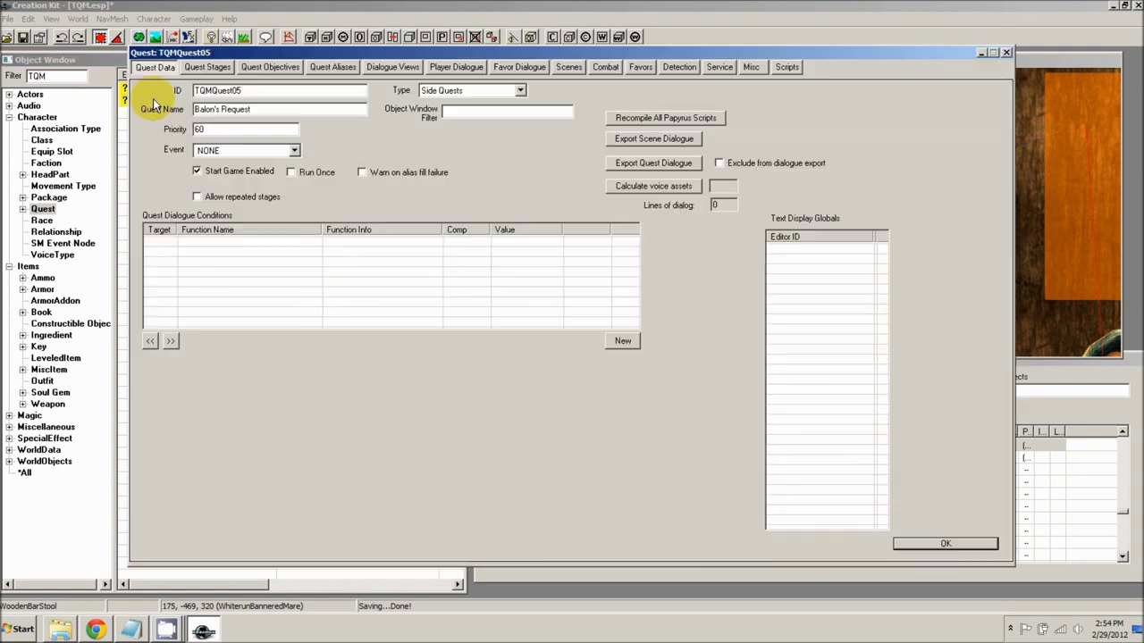
{"action": "left_click", "coordinate": [208, 68]}
{"action": "left_click", "coordinate": [159, 105]}
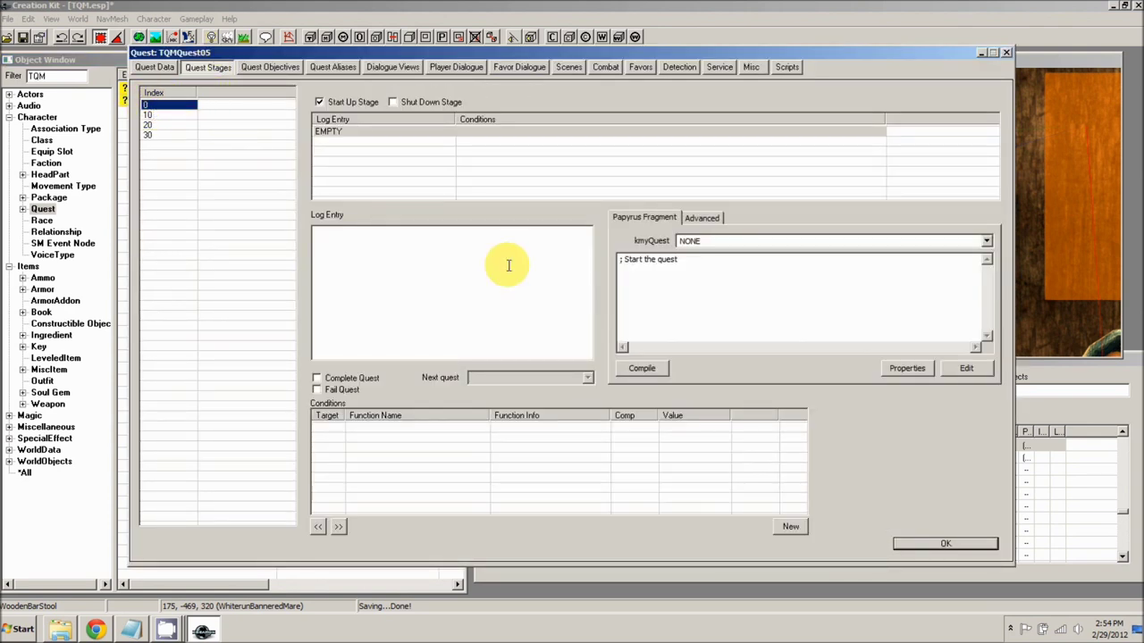
{"action": "left_click", "coordinate": [673, 283]}
{"action": "left_click", "coordinate": [900, 367]}
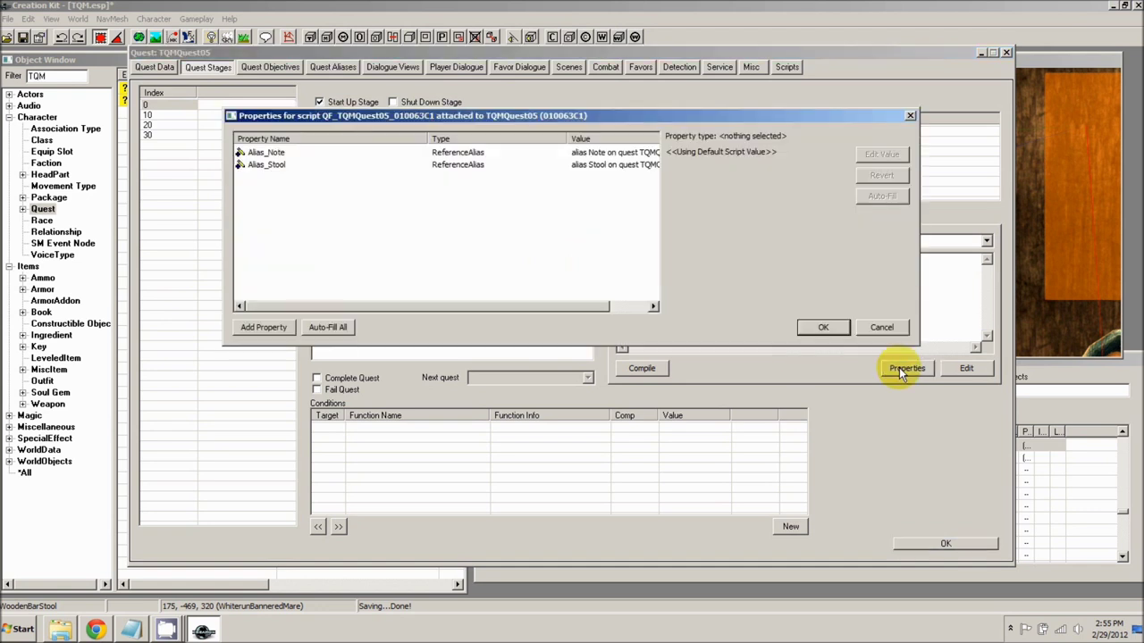
{"action": "left_click_drag", "start_coordinate": [355, 122], "coordinate": [389, 114]}
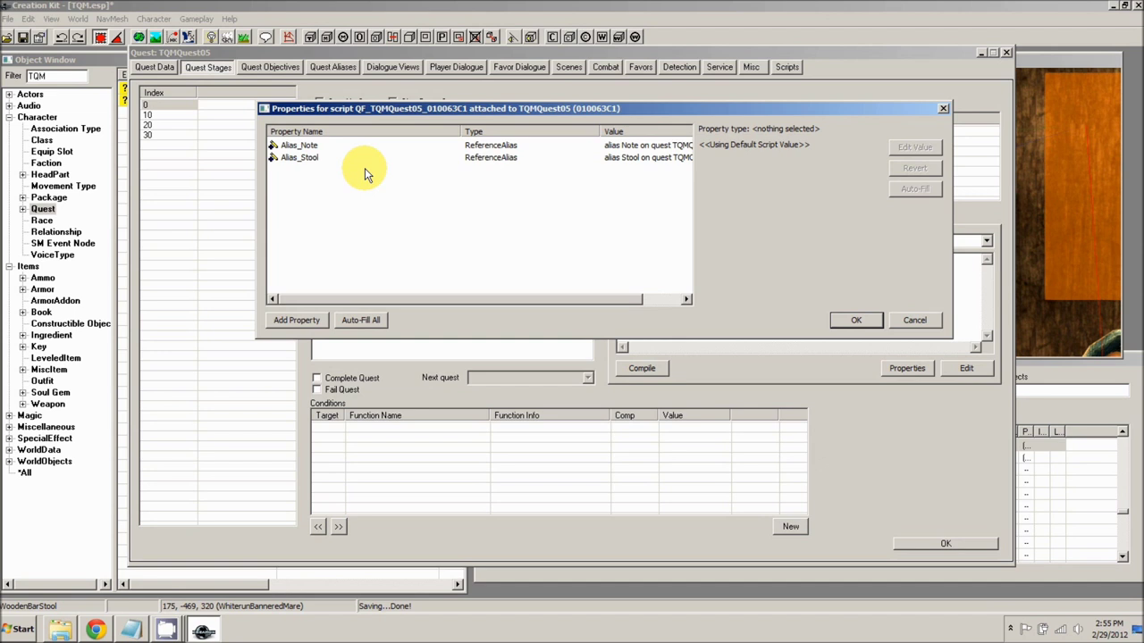
Add a script property of type Quest named WICourier to the fragment script
{"action": "left_click", "coordinate": [303, 320]}
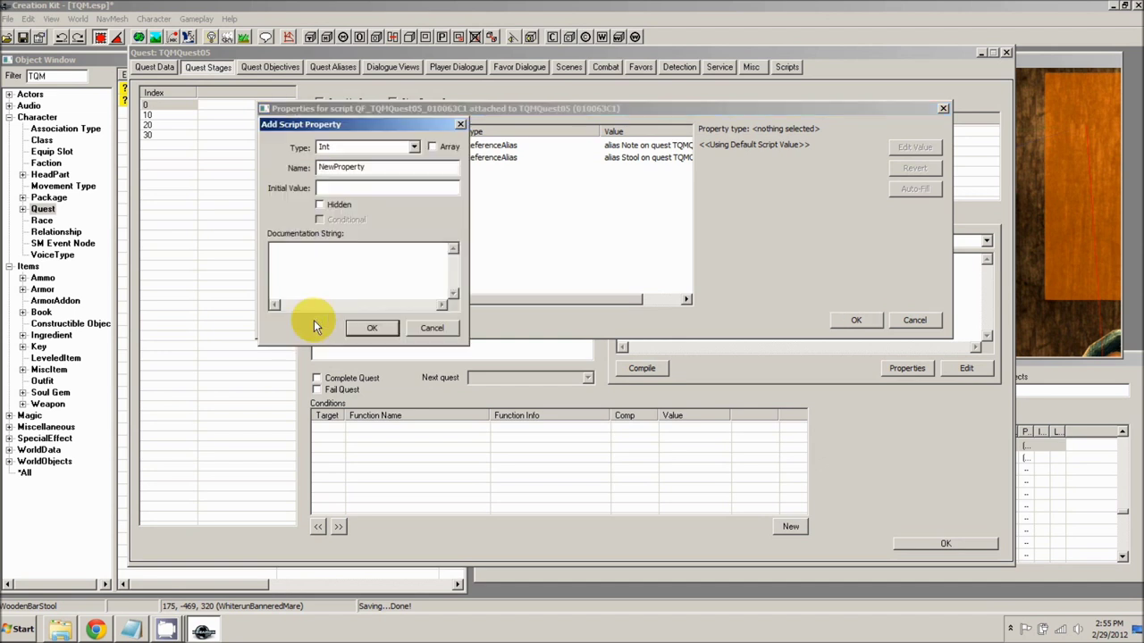
{"action": "left_click", "coordinate": [415, 147]}
{"action": "scroll", "coordinate": [421, 219], "scroll_direction": "down", "scroll_amount": 4}
{"action": "left_click", "coordinate": [351, 220]}
{"action": "double_click", "coordinate": [344, 168]}
{"action": "type", "text": "WICourier"}
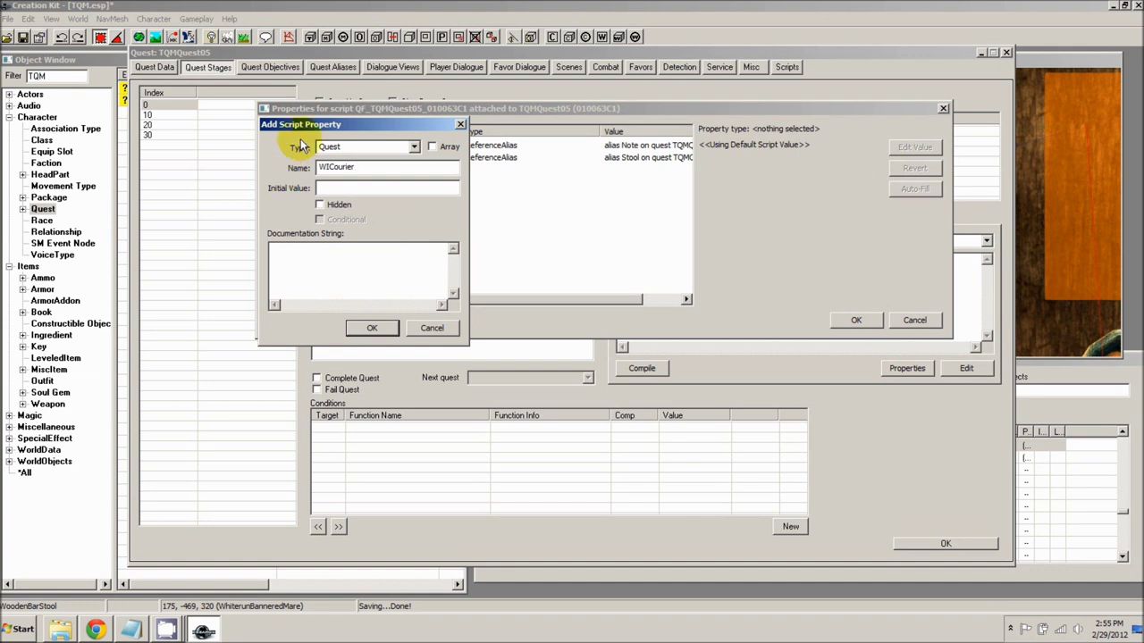
{"action": "left_click", "coordinate": [371, 328]}
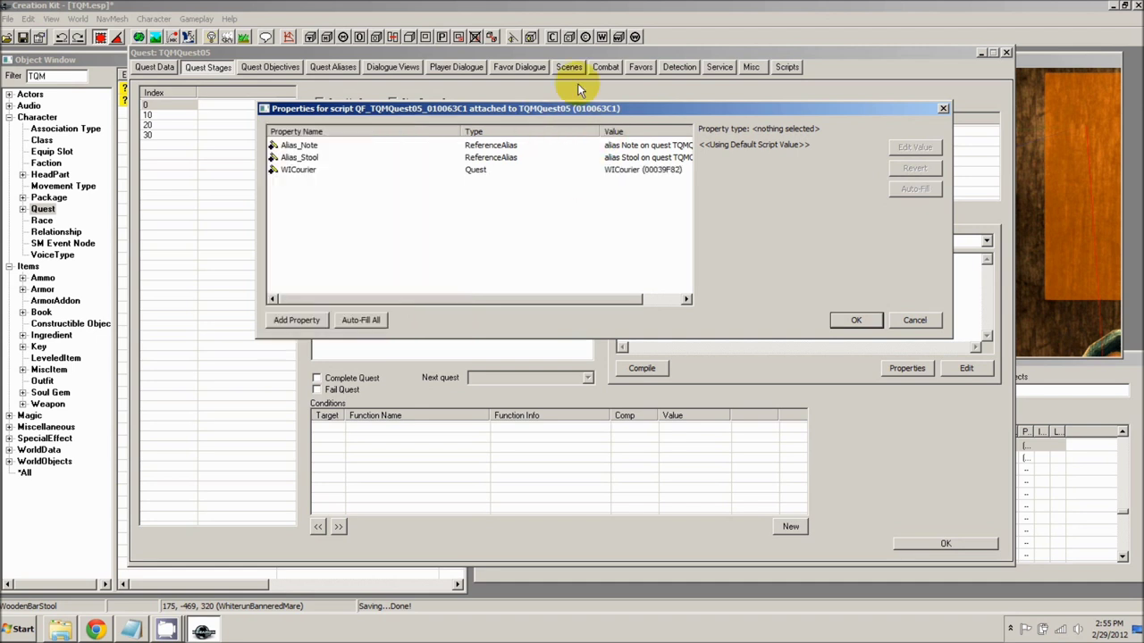
Add a script property of type Book named Note to the stage 0 fragment script
{"action": "left_click", "coordinate": [473, 170]}
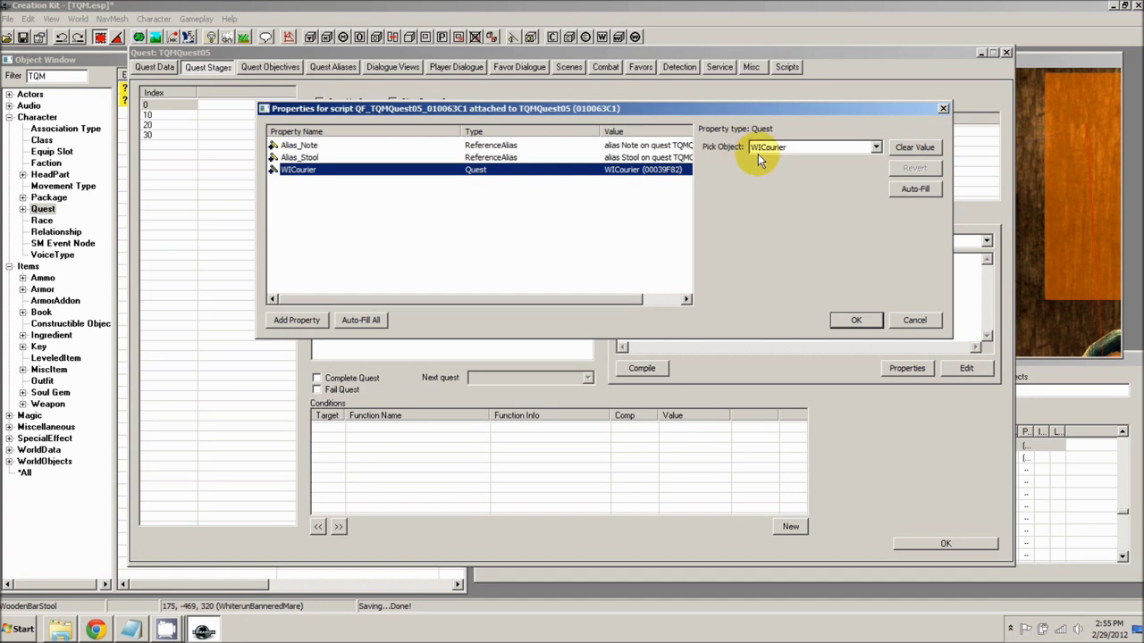
{"action": "left_click", "coordinate": [317, 182]}
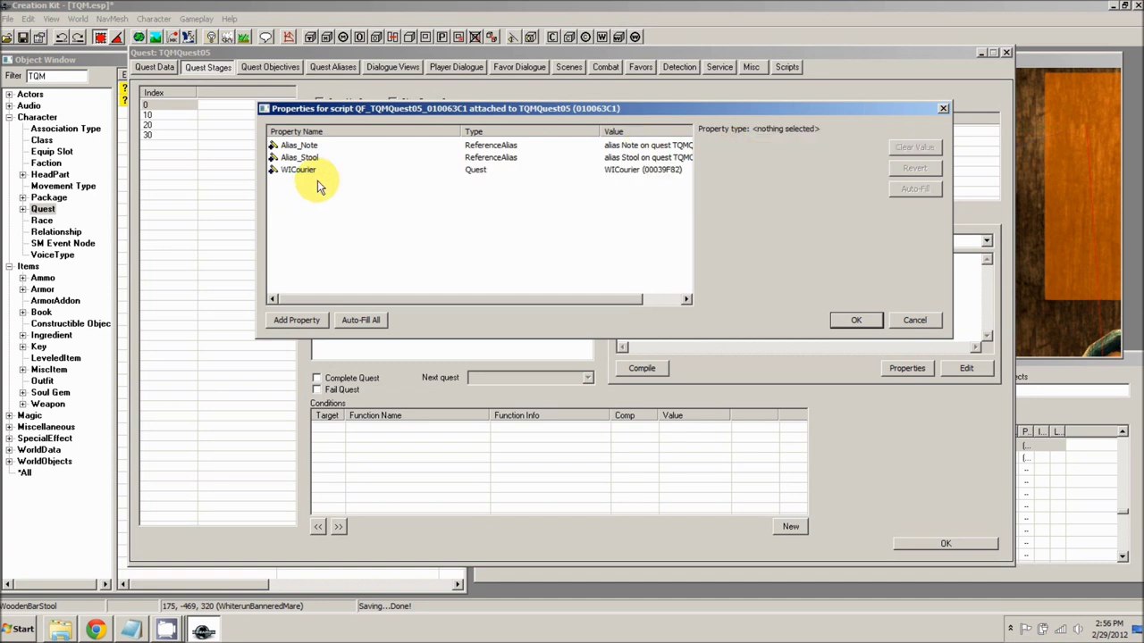
{"action": "left_click", "coordinate": [299, 318]}
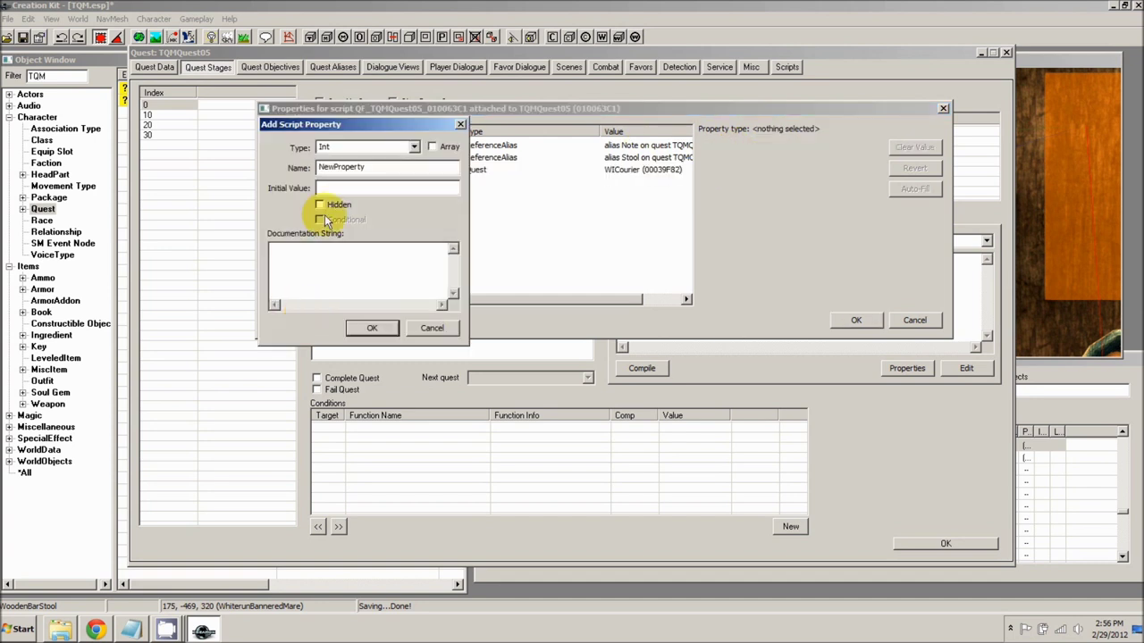
{"action": "left_click", "coordinate": [412, 150]}
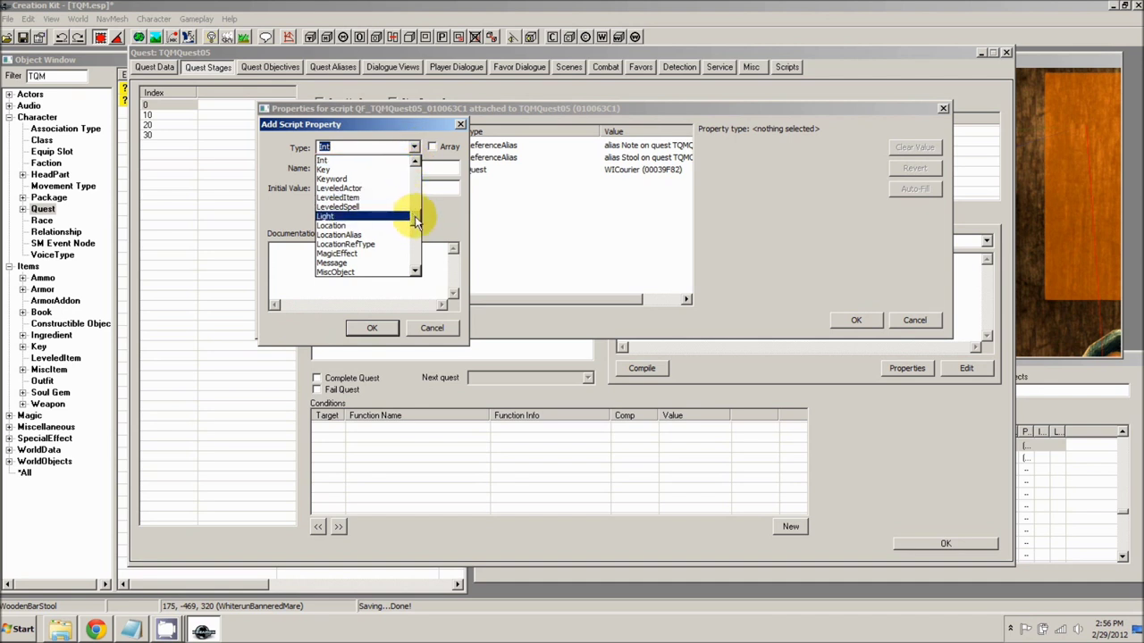
{"action": "left_click_drag", "start_coordinate": [416, 211], "coordinate": [422, 177]}
{"action": "left_click", "coordinate": [340, 214]}
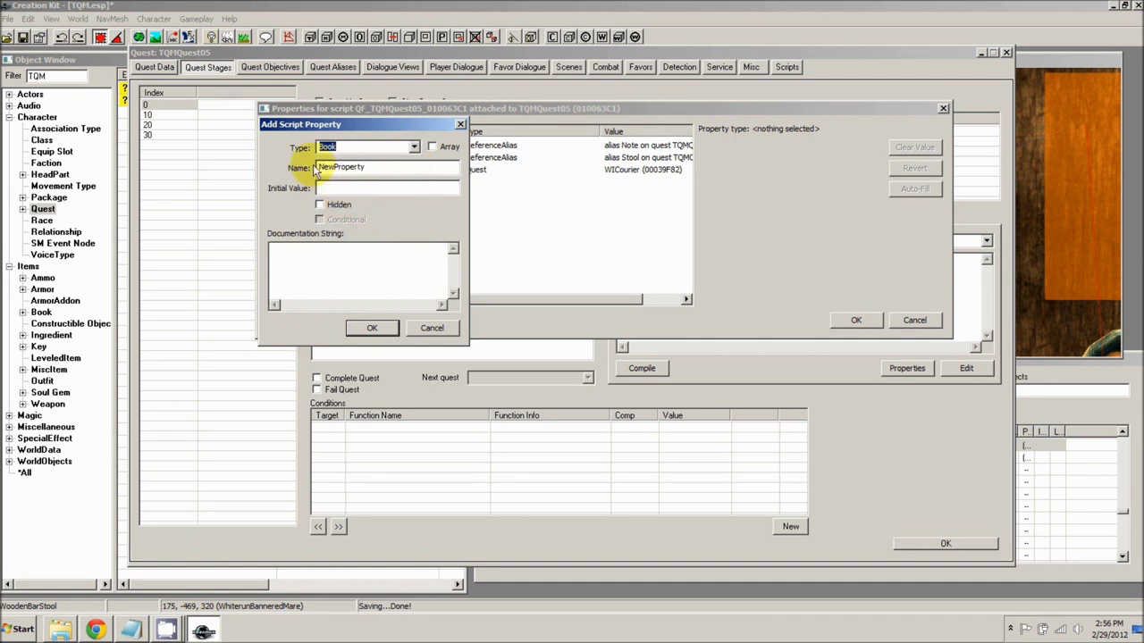
{"action": "left_click_drag", "start_coordinate": [371, 166], "coordinate": [323, 183]}
{"action": "type", "text": "Note"}
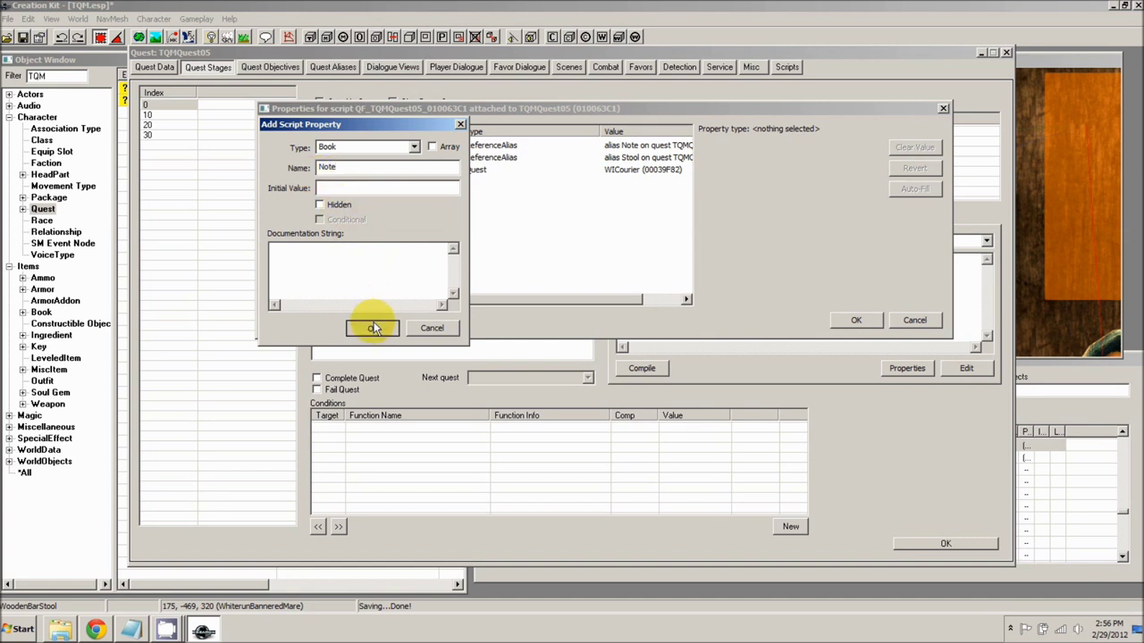
{"action": "left_click", "coordinate": [372, 327]}
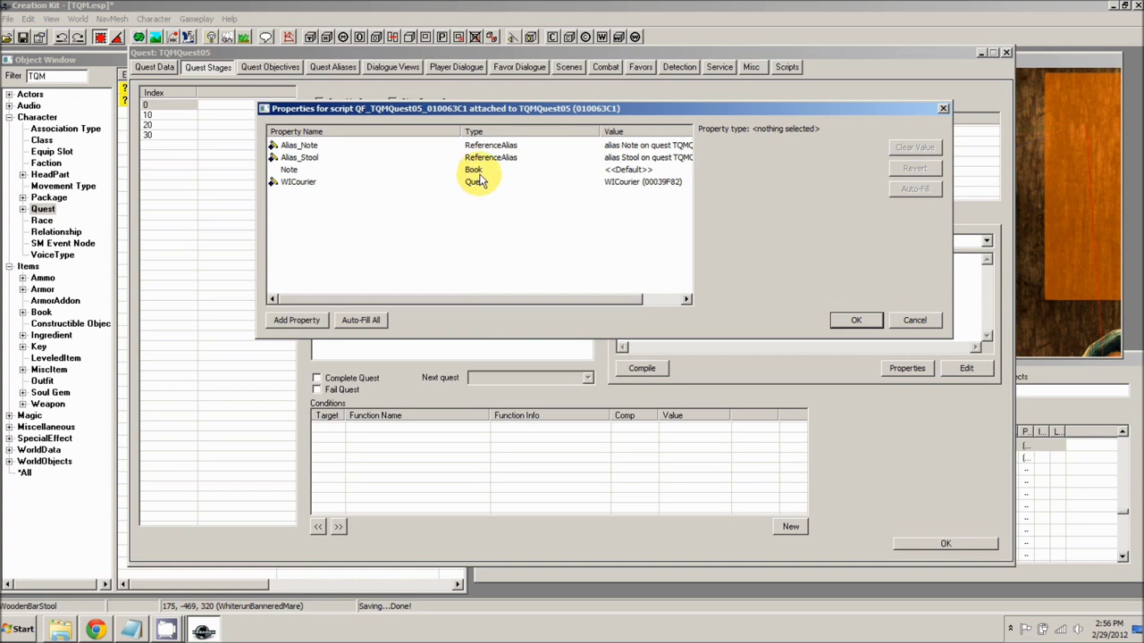
Set the value of the Note book property to TQMQuest05Note and confirm the script properties
{"action": "left_click", "coordinate": [470, 172]}
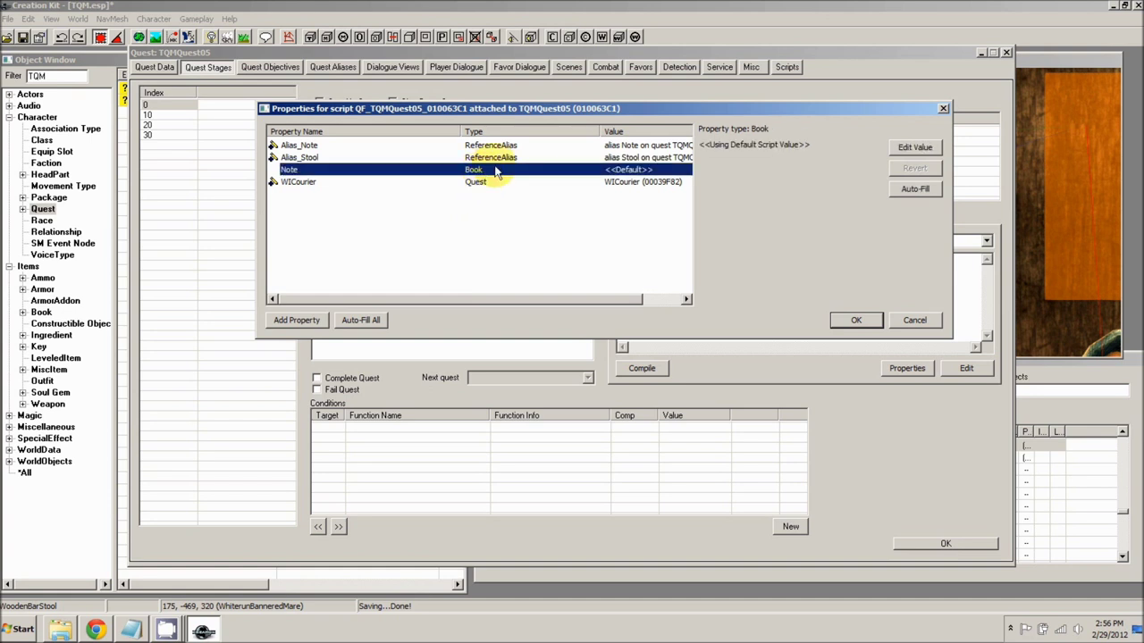
{"action": "left_click", "coordinate": [913, 148]}
{"action": "left_click", "coordinate": [832, 149]}
{"action": "type", "text": "TQMQuest05Note"}
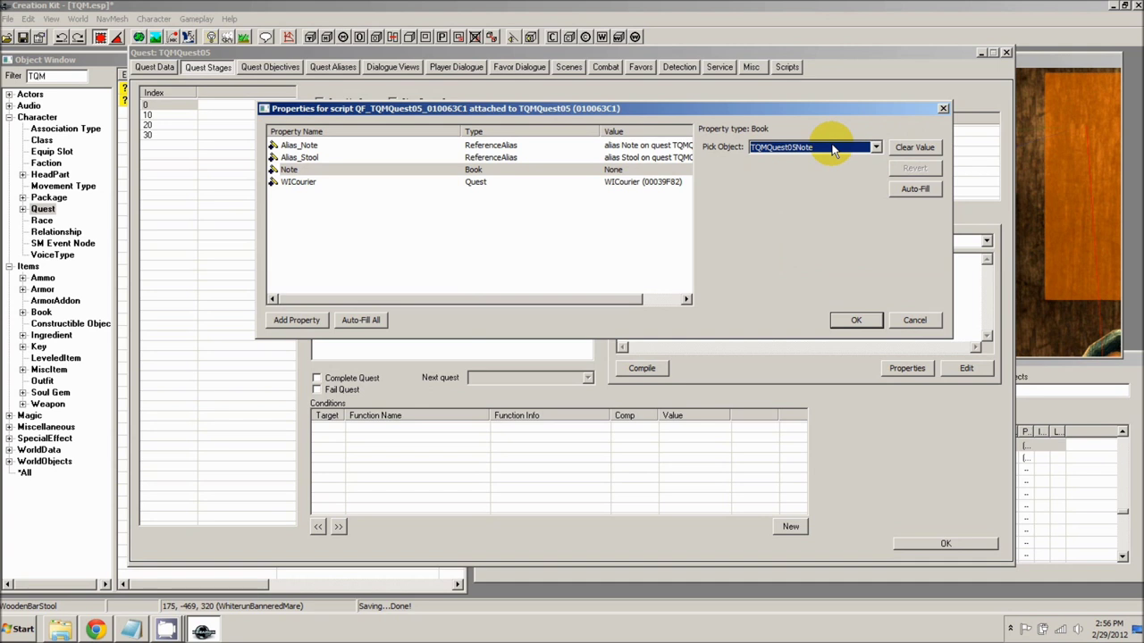
{"action": "left_click", "coordinate": [855, 321]}
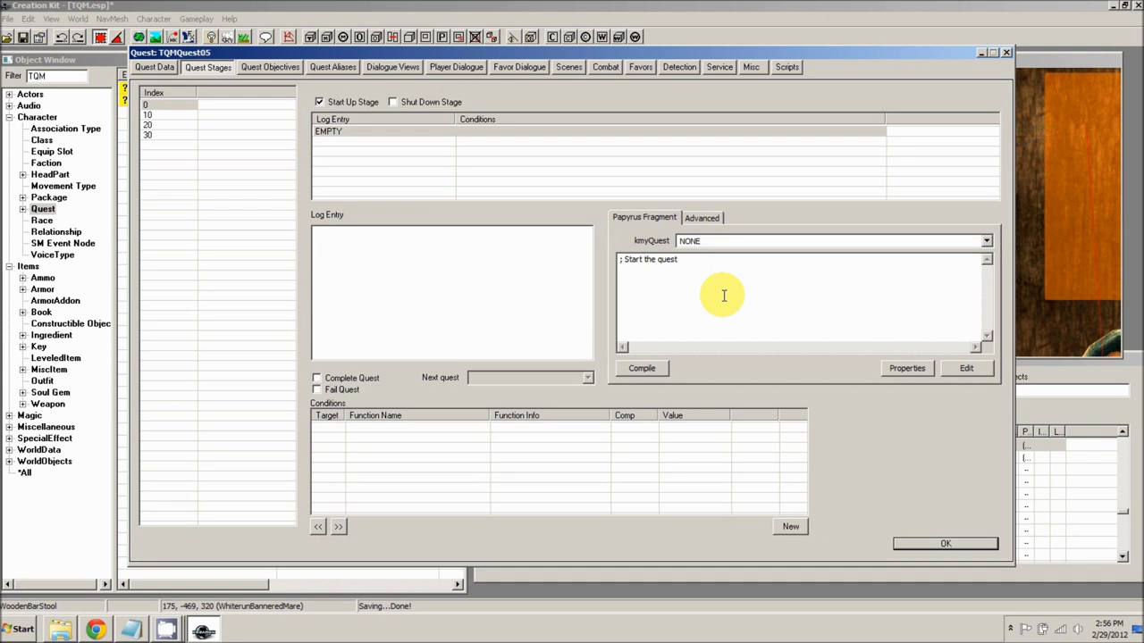
Add the line alias_Note.ForceRefTo(Game.GetPlayer().PlaceAtMe(Note)) to the Papyrus fragment of stage 0, below the comment
{"action": "type", "text": "alias_Note.ForceRefTo"}
{"action": "type", "text": "("}
{"action": "type", "text": "Game.GetPlayer().PlaceAtMe(Note))"}
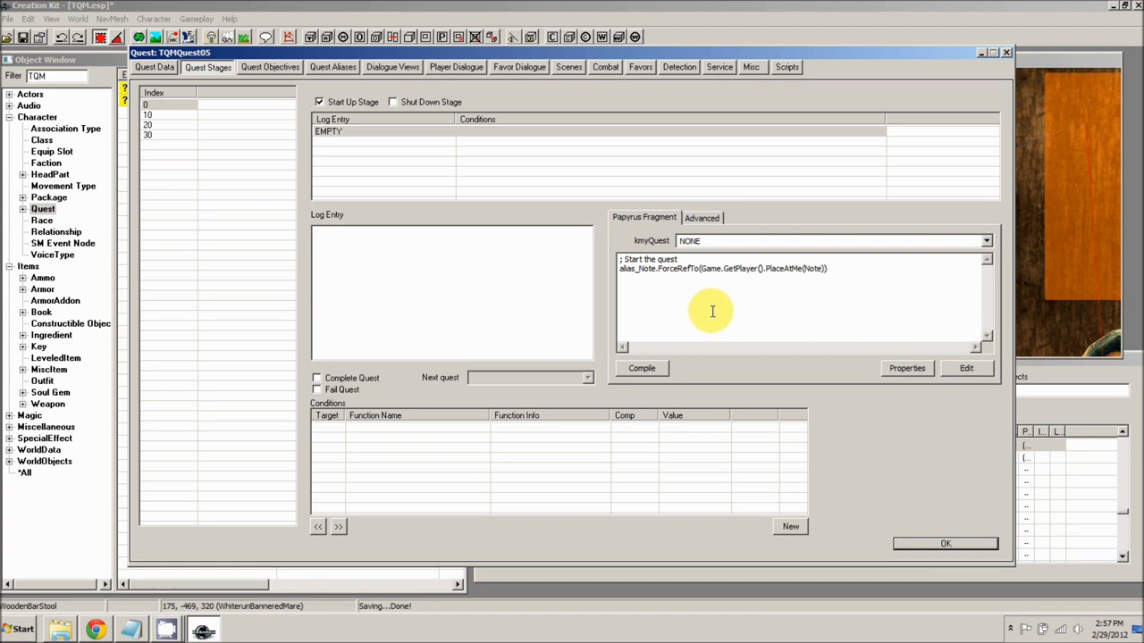
{"action": "left_click_drag", "start_coordinate": [700, 269], "coordinate": [820, 273]}
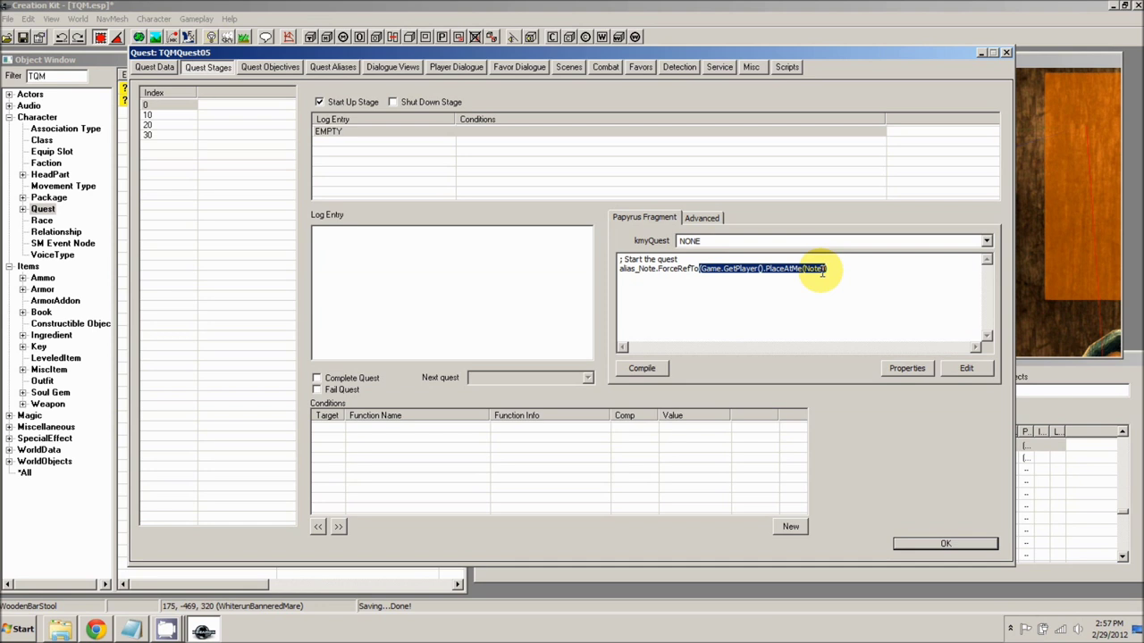
Append the line (WICourier as WICourierScript).addAliasToContainer(alias_Note) to the stage 0 fragment
{"action": "left_click", "coordinate": [847, 270]}
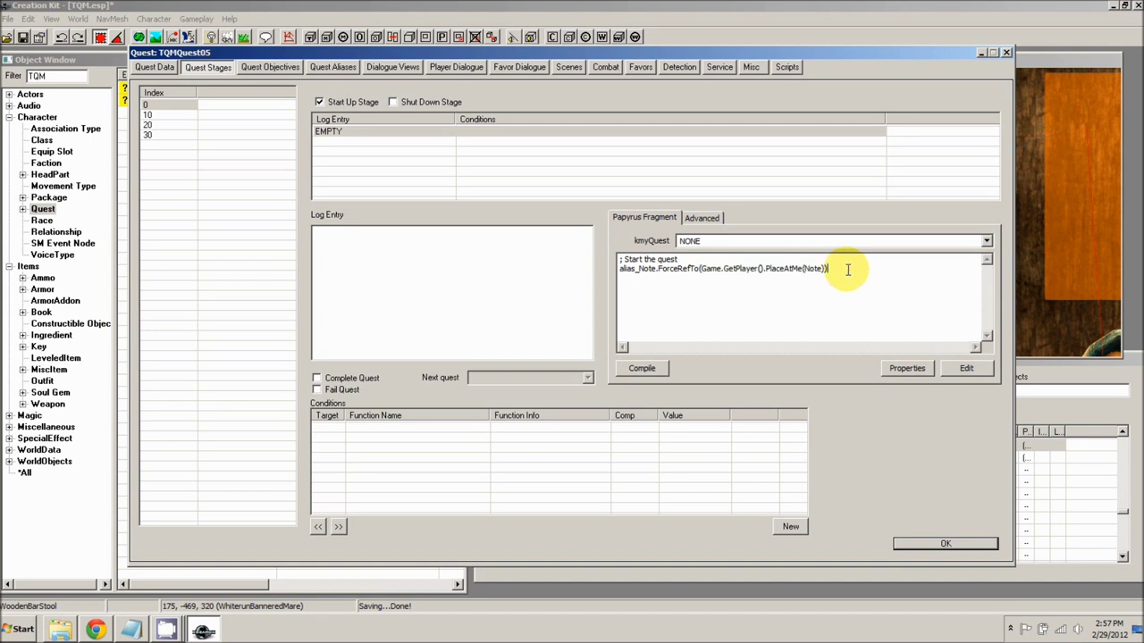
{"action": "type", "text": "WICourier as WICourierScript)"}
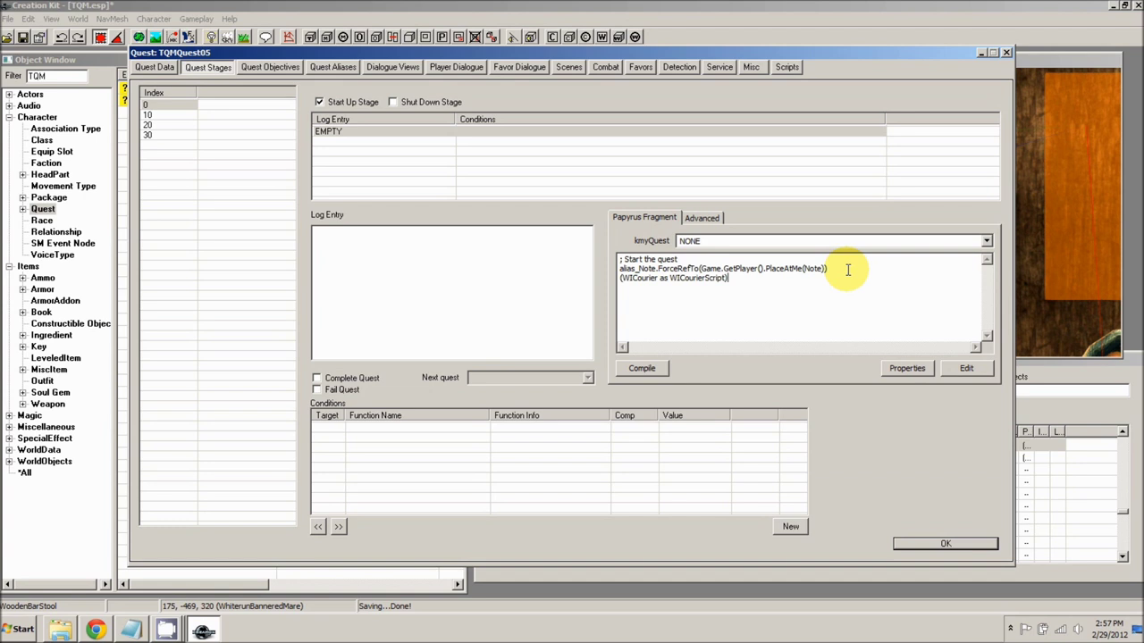
{"action": "type", "text": ".addAliasToContainer(alias_Note)"}
Examine the ForceRefTo and addAliasToContainer calls in the stage 0 fragment, including the Game.GetPlayer().PlaceAtMe(Note) argument
{"action": "left_click_drag", "start_coordinate": [830, 268], "coordinate": [621, 259]}
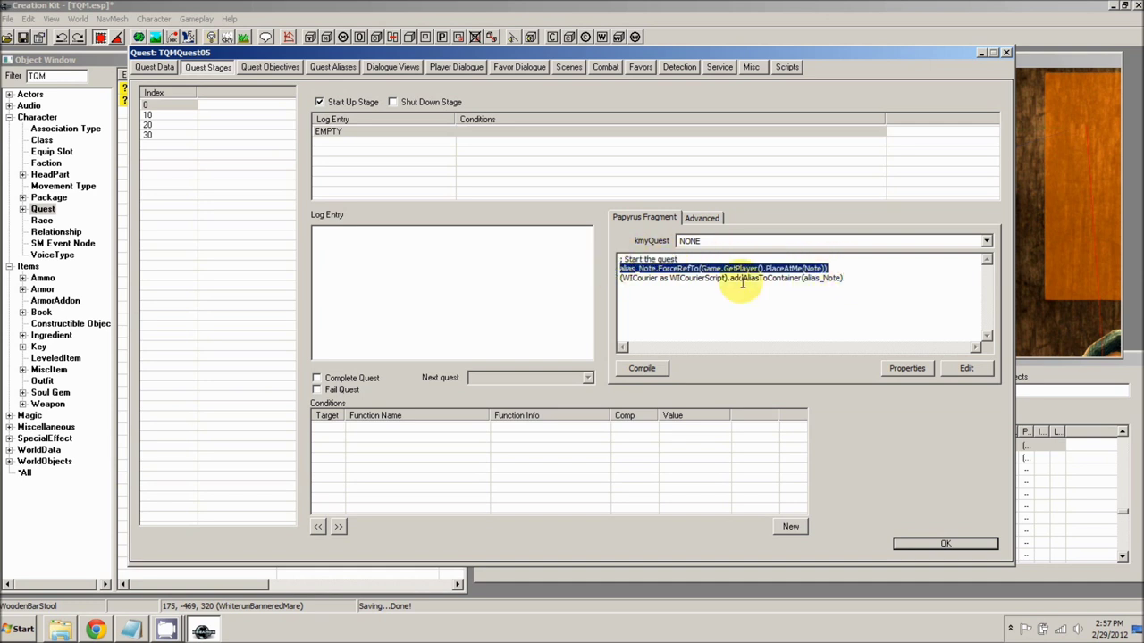
{"action": "left_click", "coordinate": [834, 280]}
{"action": "left_click_drag", "start_coordinate": [846, 278], "coordinate": [802, 279]}
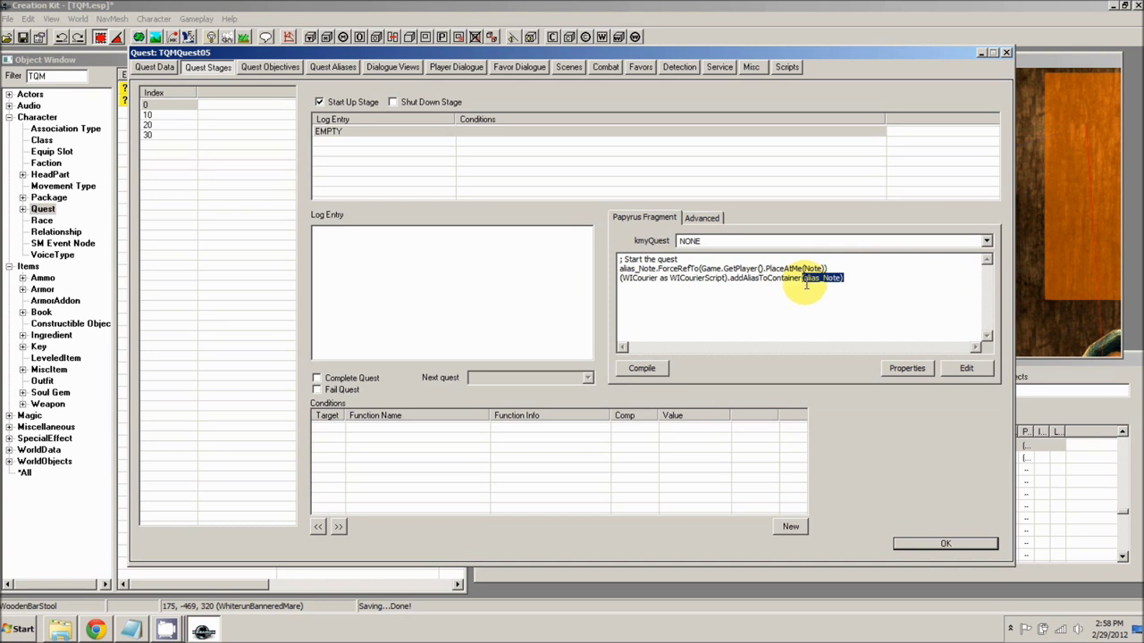
{"action": "left_click", "coordinate": [843, 274]}
{"action": "left_click", "coordinate": [705, 259]}
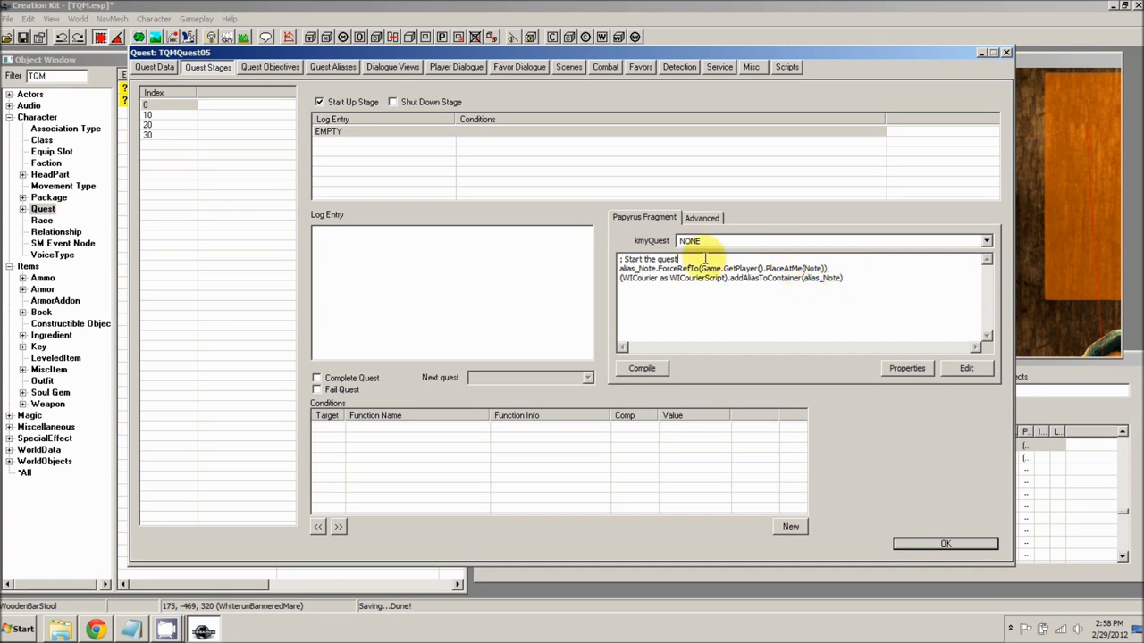
{"action": "key", "text": "Return"}
{"action": "key", "text": "BackSpace"}
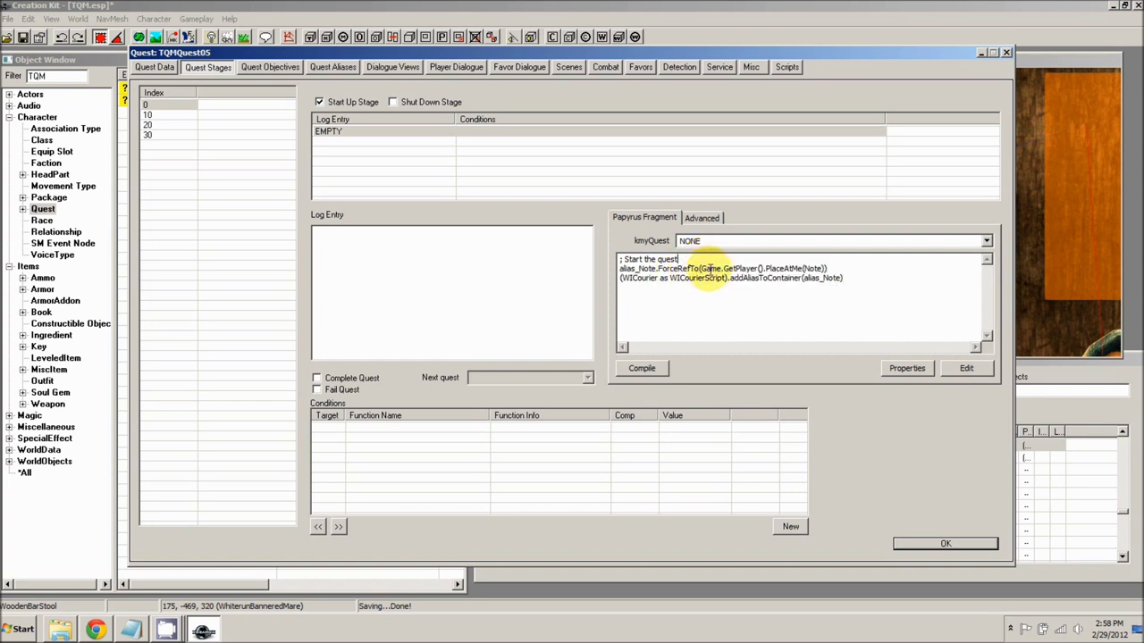
{"action": "left_click_drag", "start_coordinate": [827, 268], "coordinate": [702, 268]}
{"action": "left_click_drag", "start_coordinate": [844, 278], "coordinate": [619, 278]}
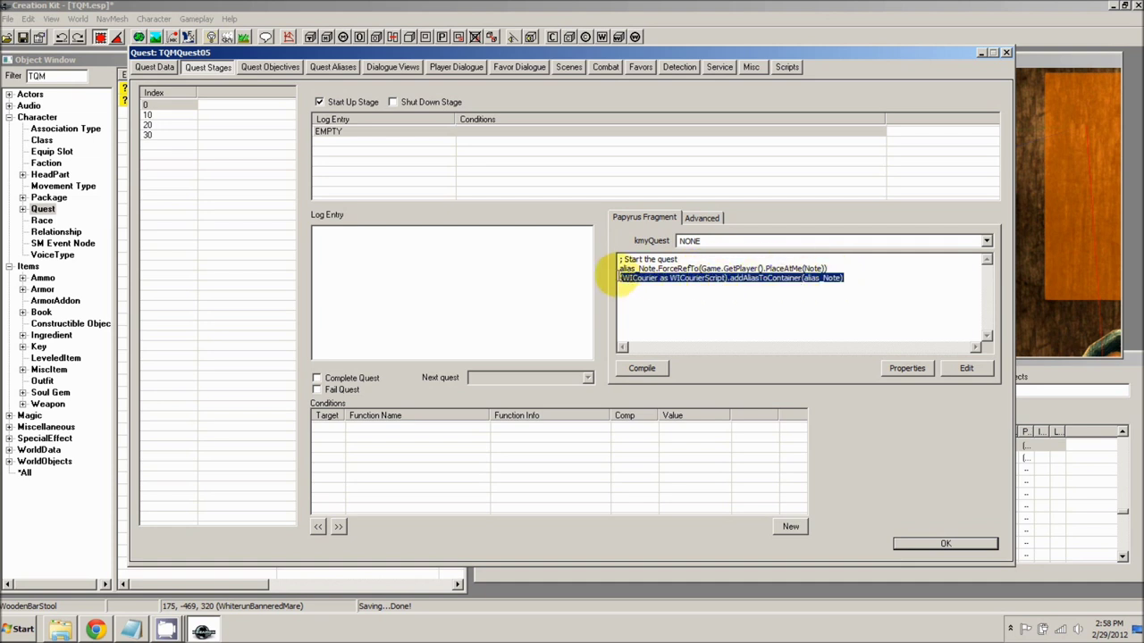
{"action": "left_click", "coordinate": [790, 270]}
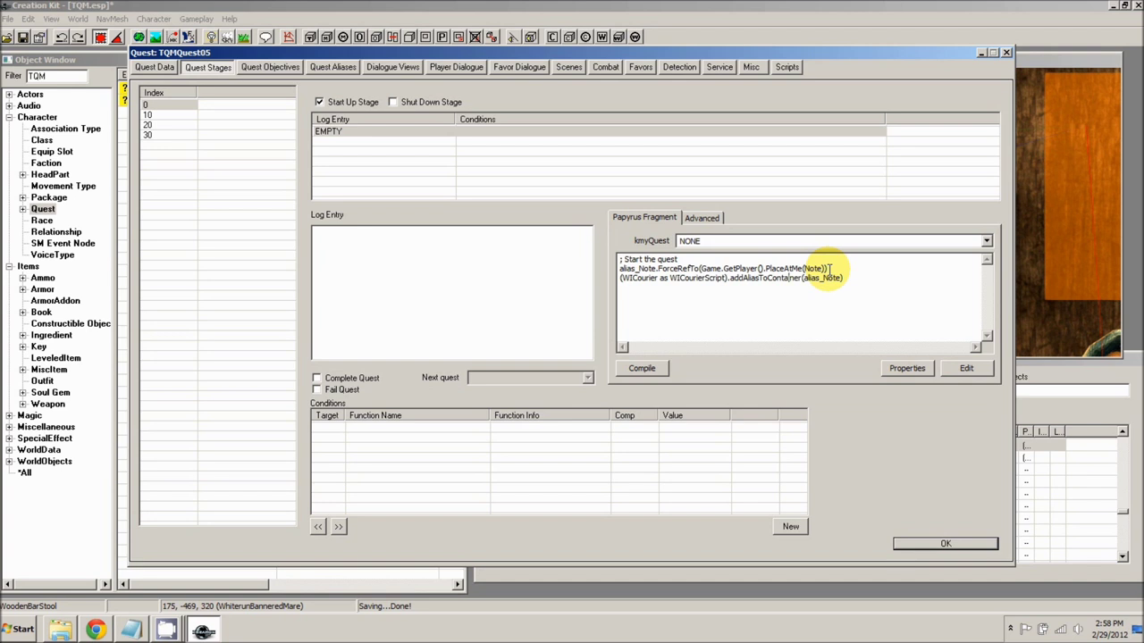
{"action": "left_click_drag", "start_coordinate": [841, 278], "coordinate": [727, 278]}
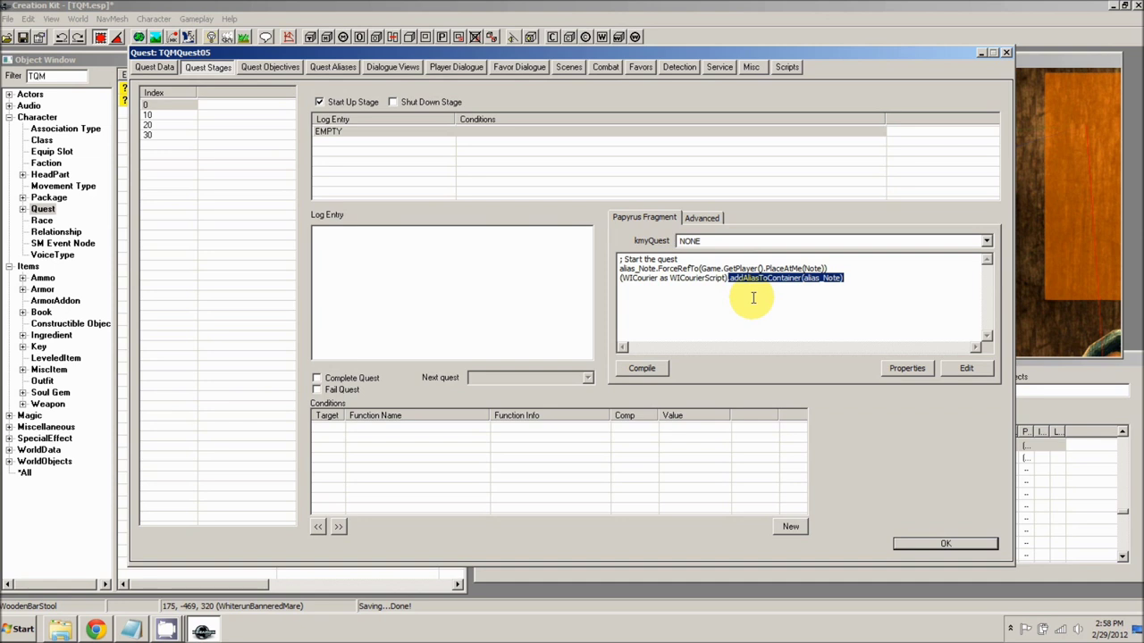
{"action": "left_click", "coordinate": [724, 268]}
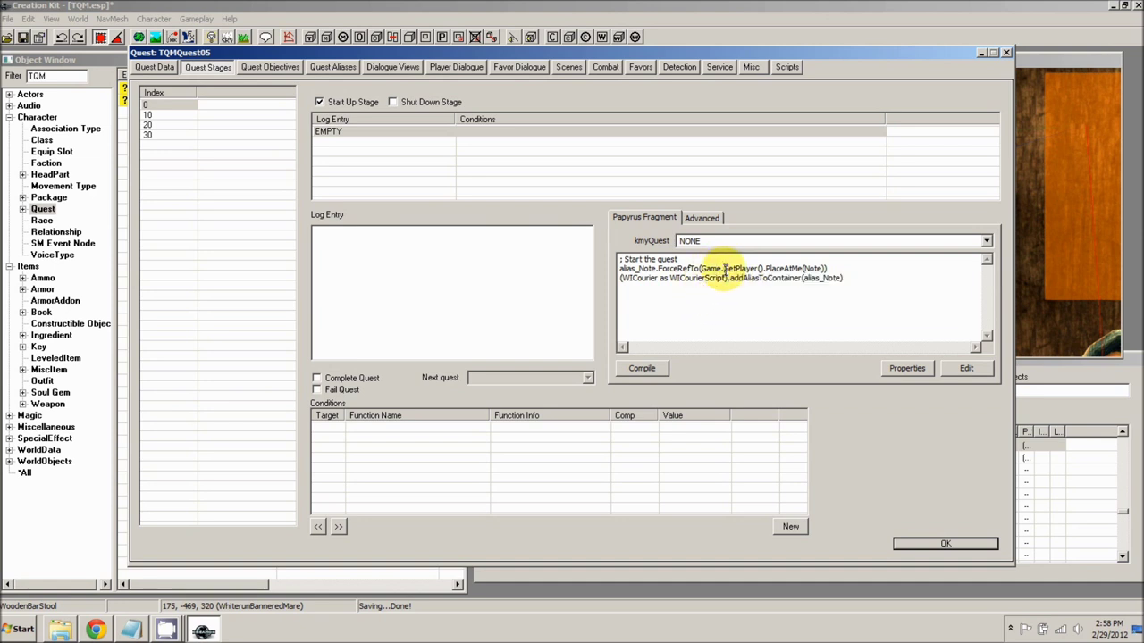
{"action": "left_click_drag", "start_coordinate": [822, 268], "coordinate": [702, 268]}
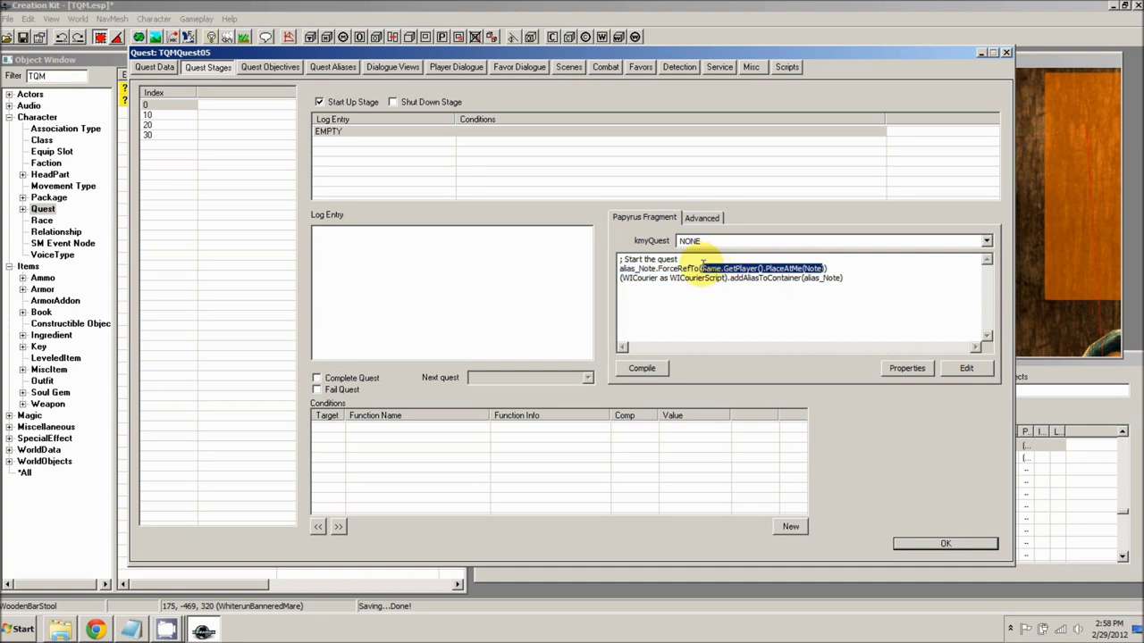
{"action": "left_click_drag", "start_coordinate": [761, 268], "coordinate": [704, 265]}
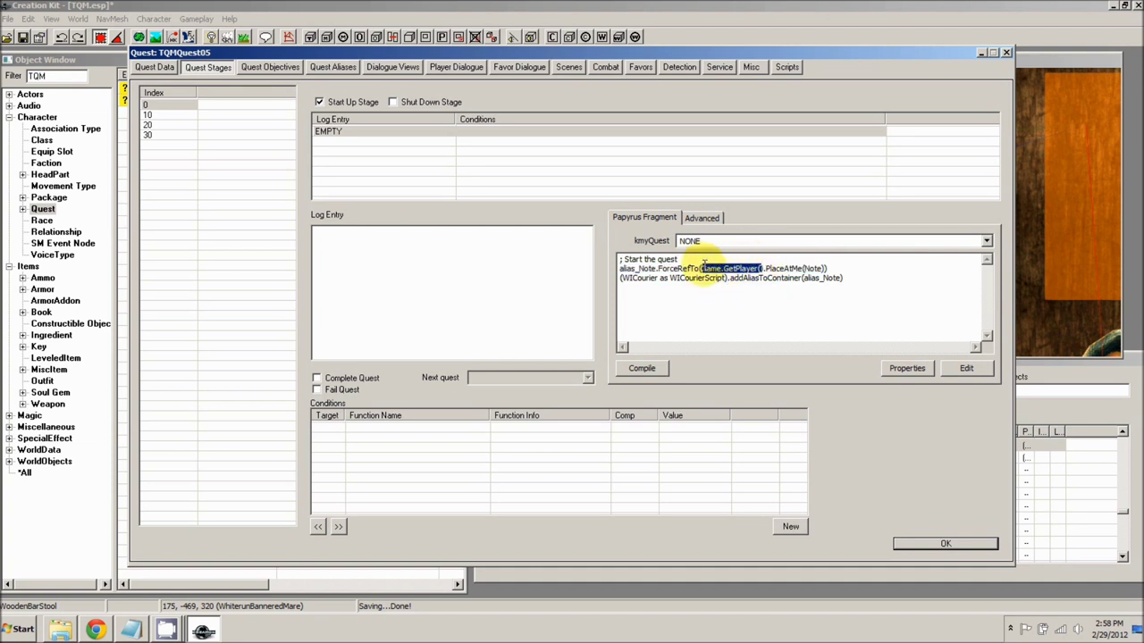
{"action": "left_click", "coordinate": [758, 312]}
Add a log entry to quest stage 10 and enter SetObjectiveDisplayed(10) as its Papyrus fragment
{"action": "left_click", "coordinate": [154, 104]}
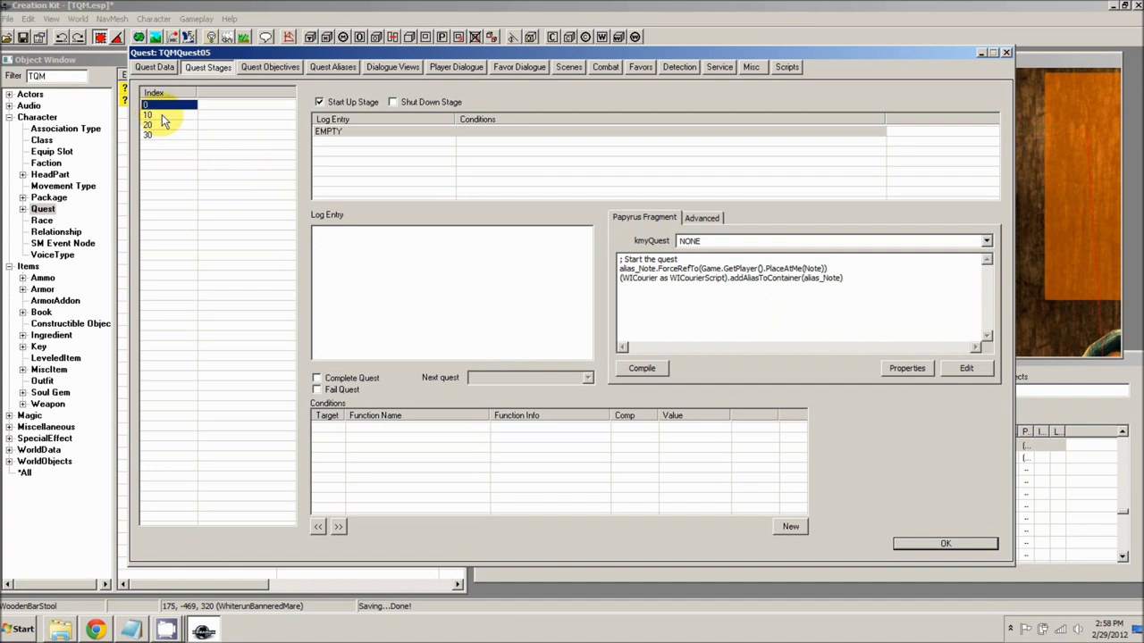
{"action": "left_click", "coordinate": [159, 115]}
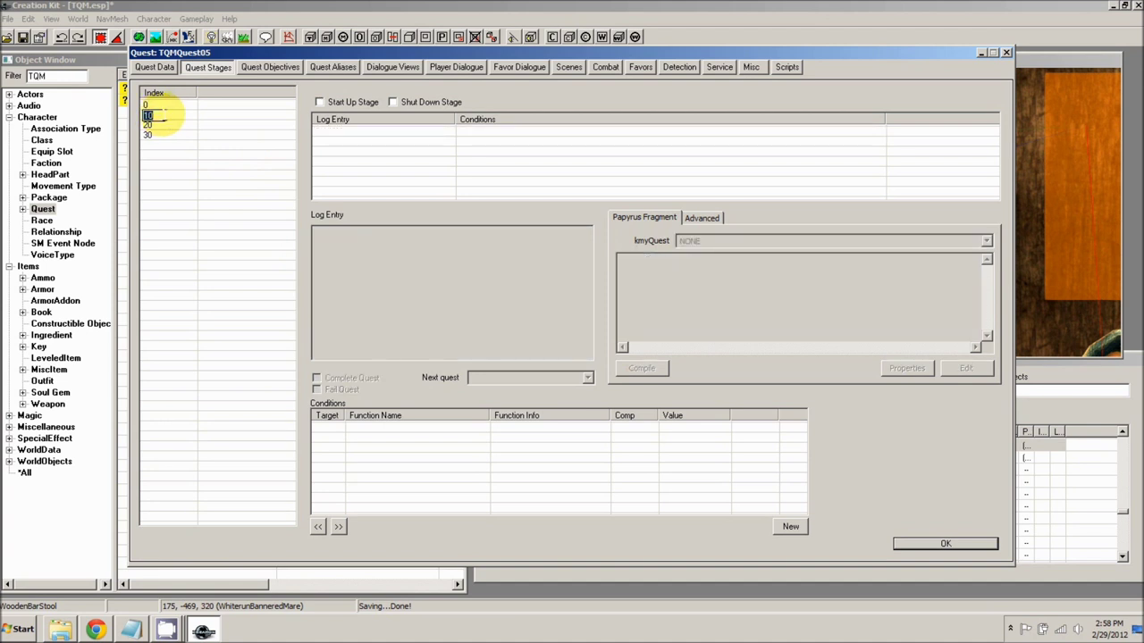
{"action": "right_click", "coordinate": [372, 145]}
{"action": "left_click", "coordinate": [393, 154]}
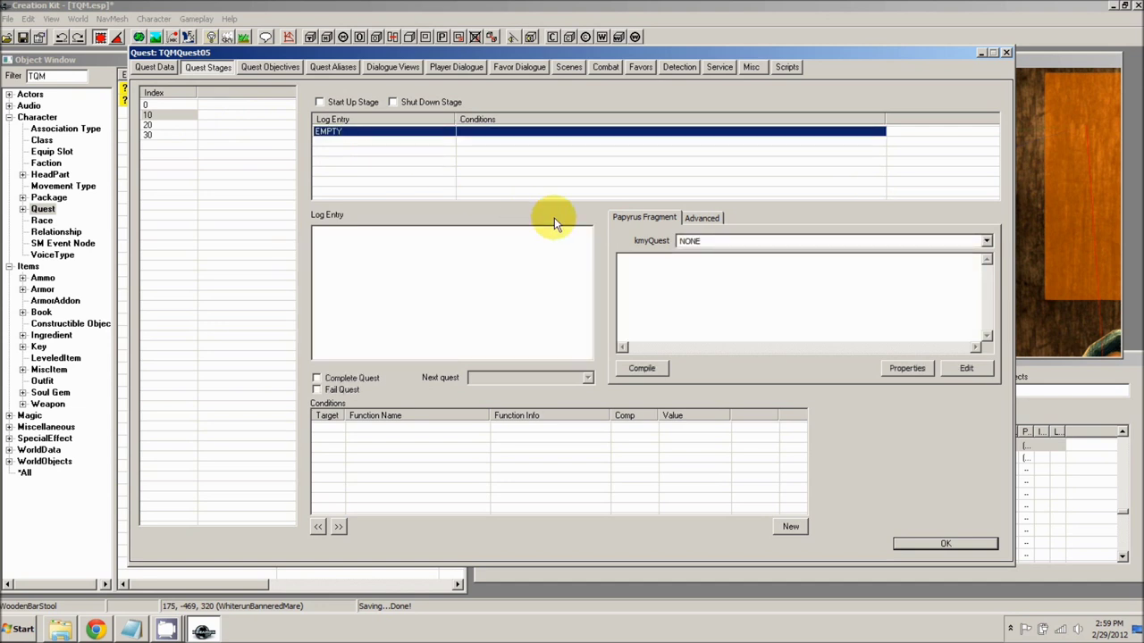
{"action": "left_click", "coordinate": [677, 284]}
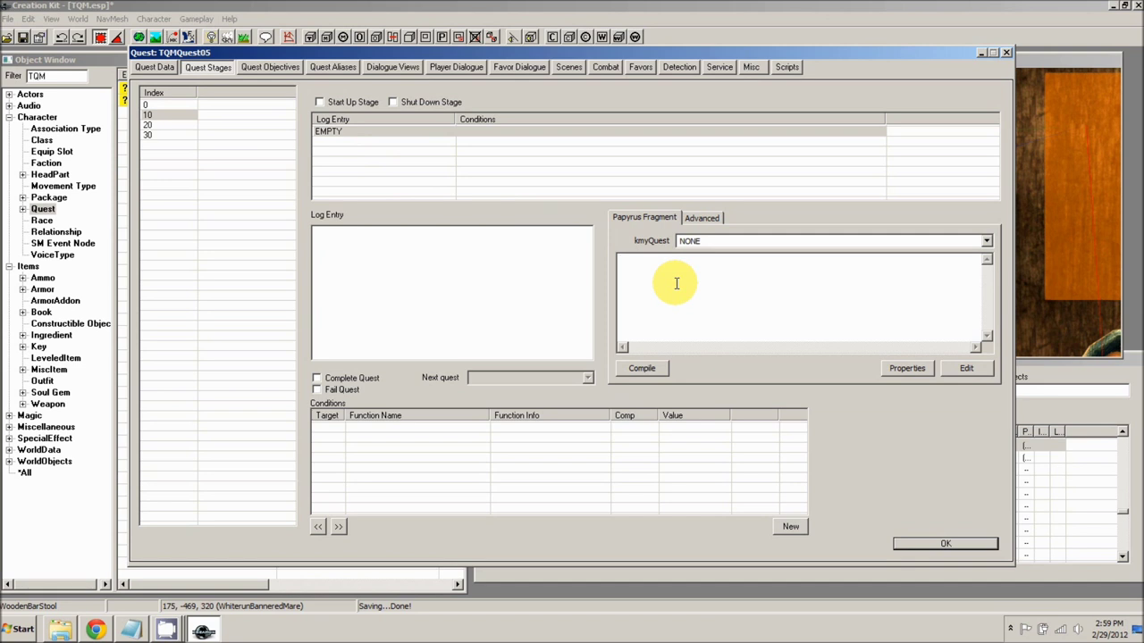
{"action": "type", "text": "SetObjectiveDisplayed(10)"}
{"action": "left_click_drag", "start_coordinate": [713, 260], "coordinate": [614, 260]}
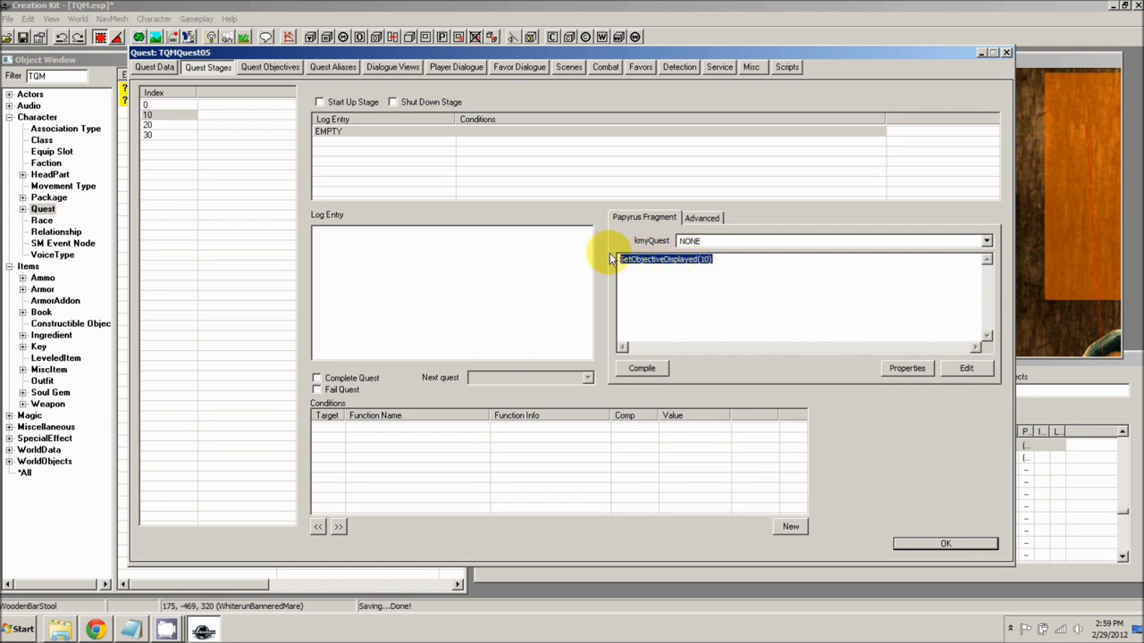
{"action": "left_click", "coordinate": [711, 273]}
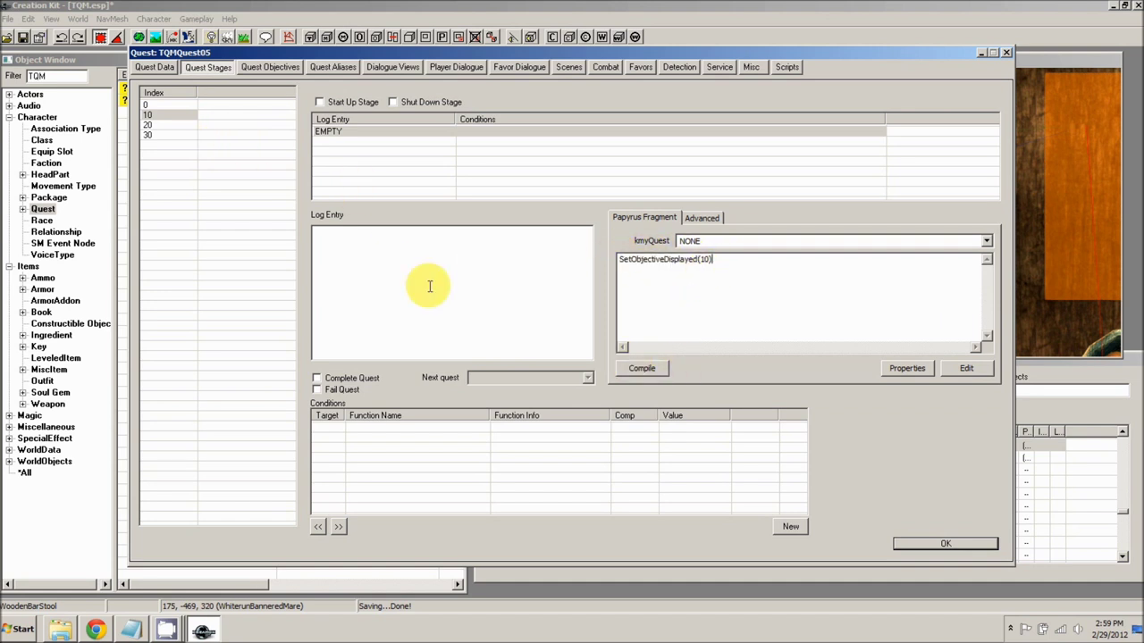
Add a new log entry to quest stage 20
{"action": "left_click", "coordinate": [162, 130]}
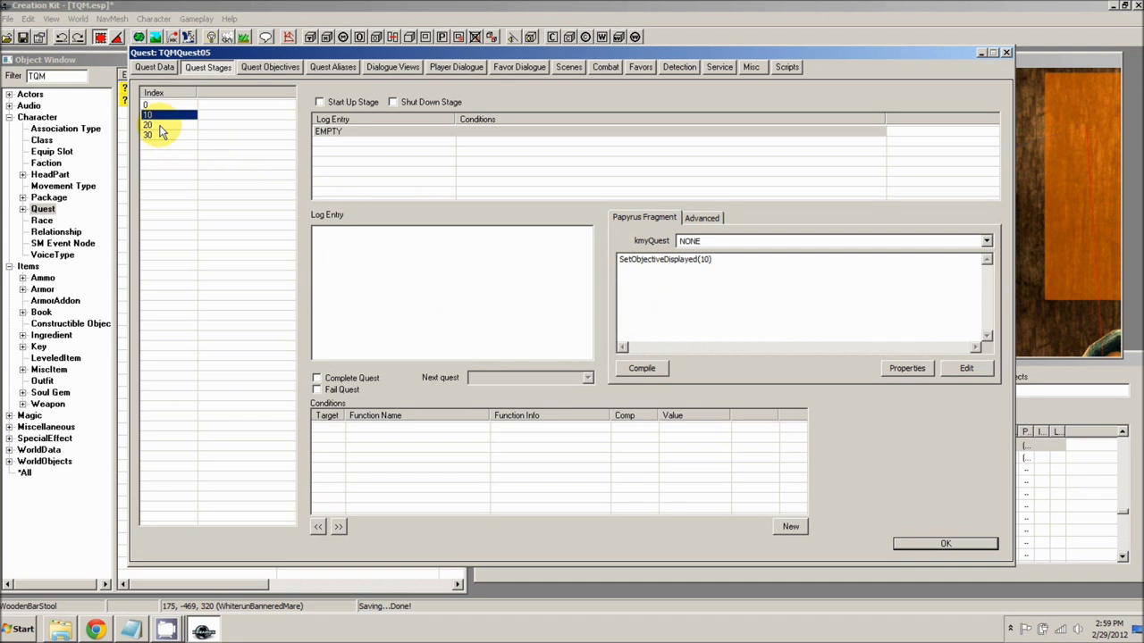
{"action": "left_click", "coordinate": [160, 127]}
{"action": "right_click", "coordinate": [393, 152]}
{"action": "left_click", "coordinate": [416, 158]}
Enter SetObjectiveCompleted(10) and SetObjectiveDisplayed(20) on separate lines as the Papyrus fragment of stage 20
{"action": "left_click", "coordinate": [757, 285]}
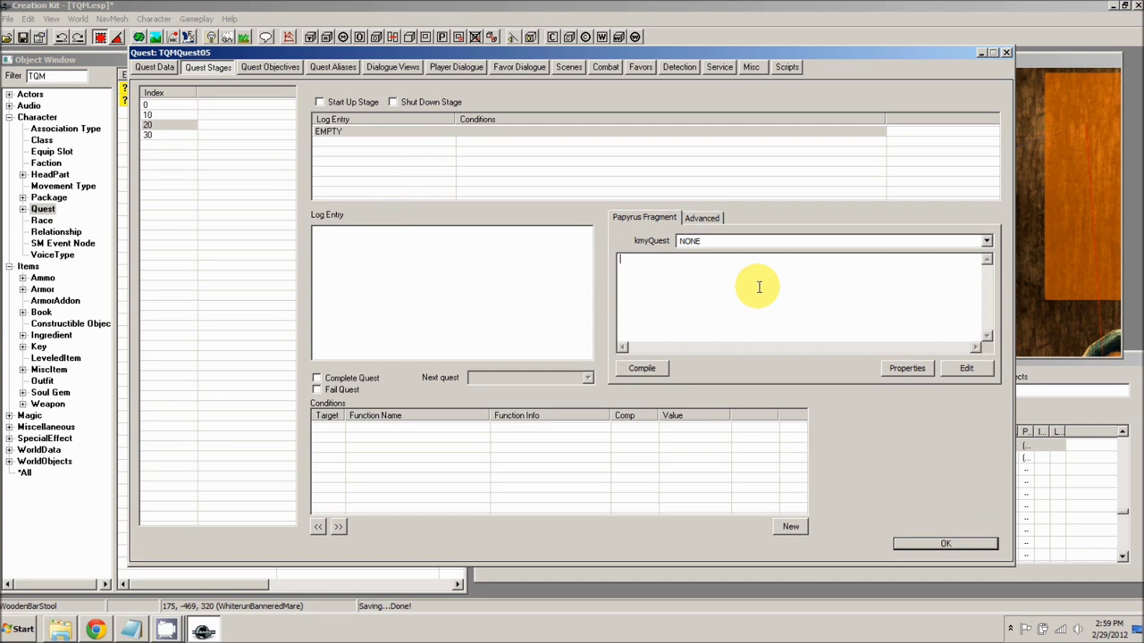
{"action": "type", "text": "SetObje"}
{"action": "key", "text": "BackSpace"}
{"action": "key", "text": "BackSpace"}
{"action": "key", "text": "BackSpace"}
{"action": "type", "text": "bjectiveCompleted(10)"}
{"action": "key", "text": "Return"}
{"action": "type", "text": "SetObjectiveDisplayed(20)"}
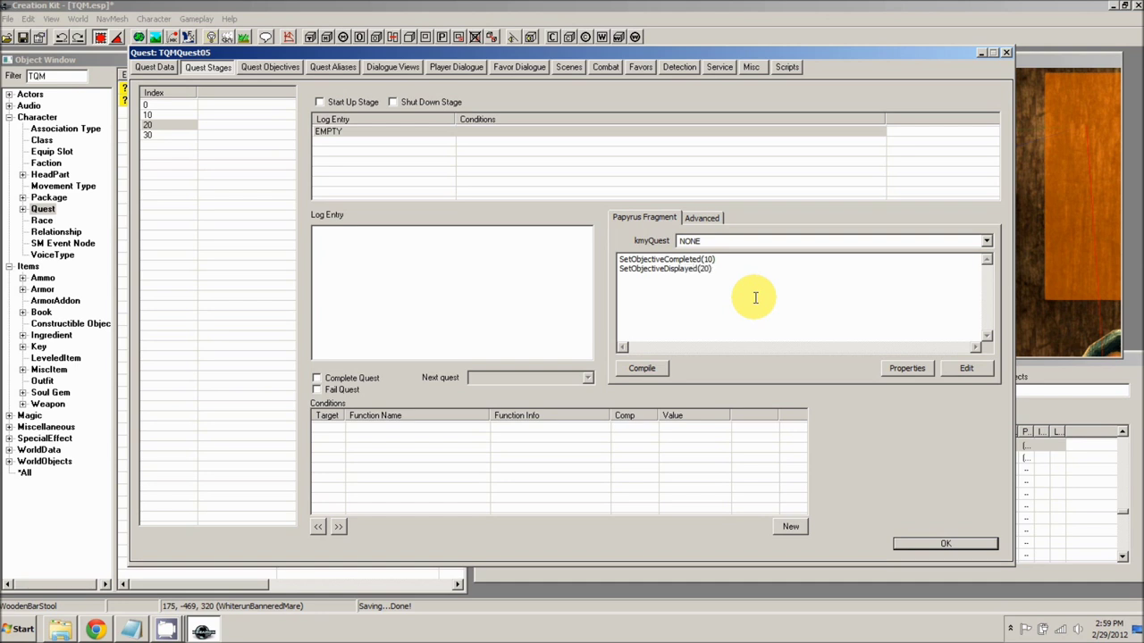
{"action": "left_click_drag", "start_coordinate": [712, 268], "coordinate": [618, 273]}
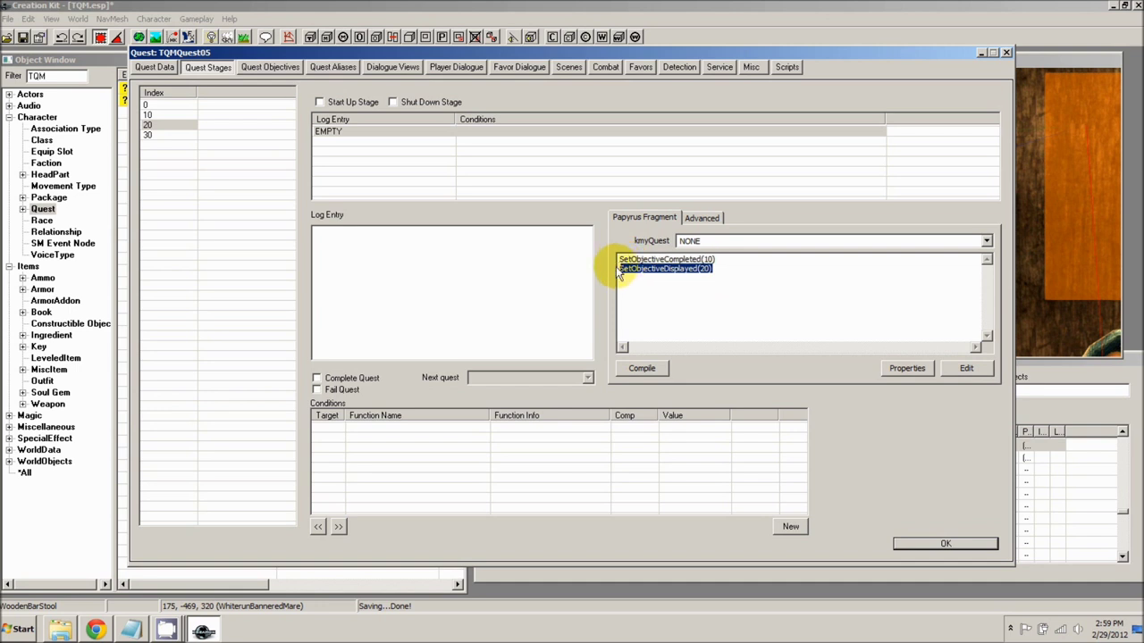
{"action": "left_click", "coordinate": [157, 126]}
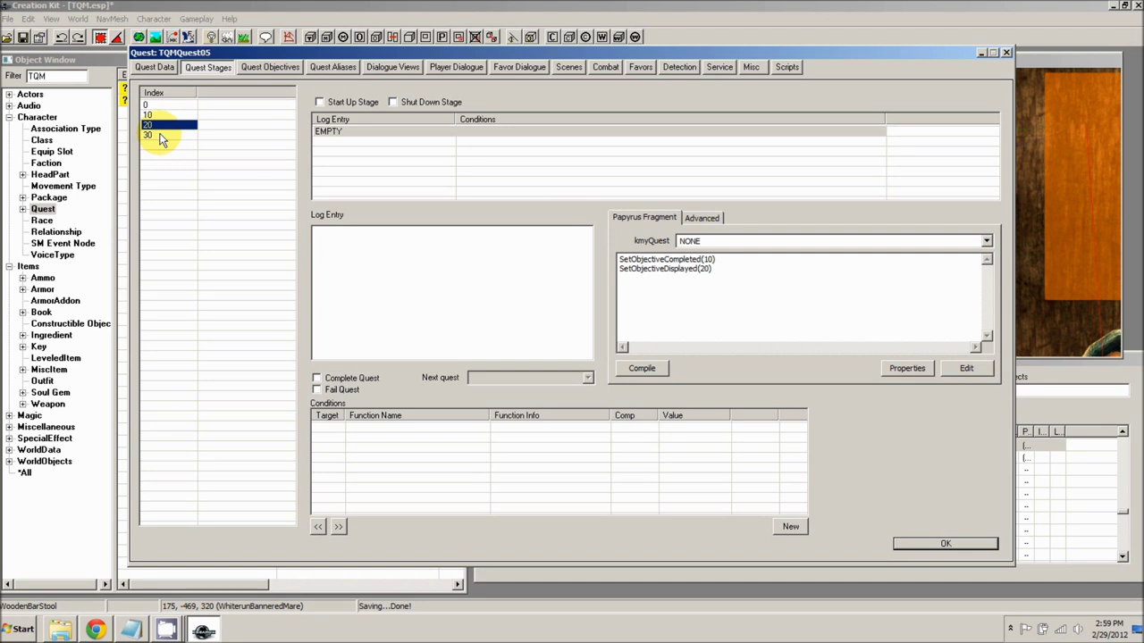
Enter SetObjectiveCompleted(20) as the Papyrus fragment of the log entry of quest stage 30
{"action": "left_click", "coordinate": [159, 135]}
{"action": "right_click", "coordinate": [359, 168]}
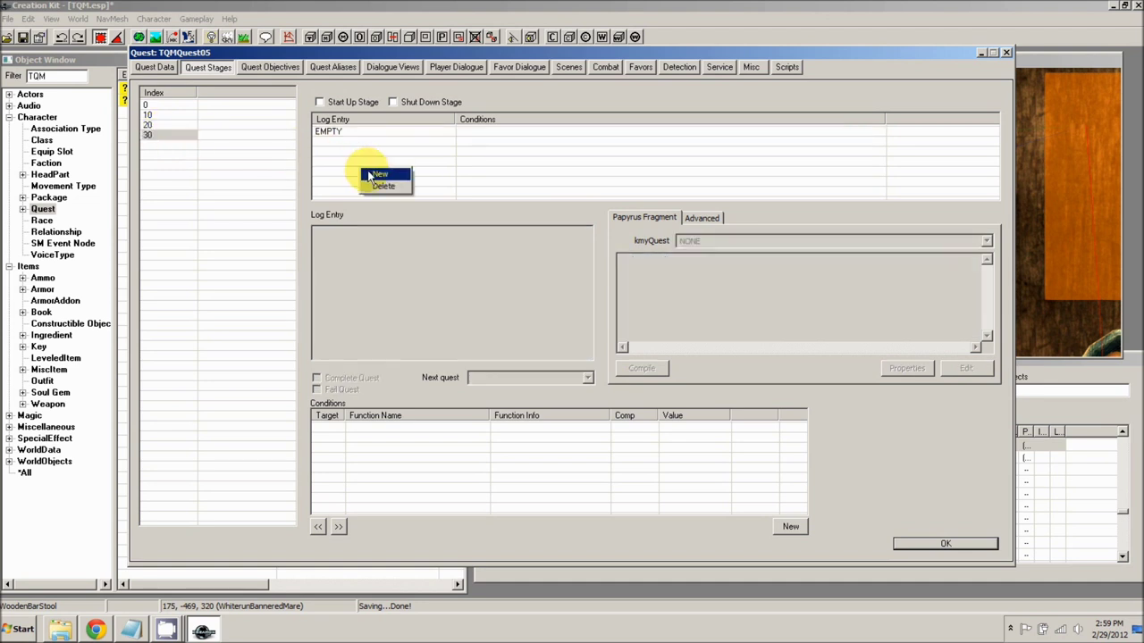
{"action": "left_click", "coordinate": [342, 132]}
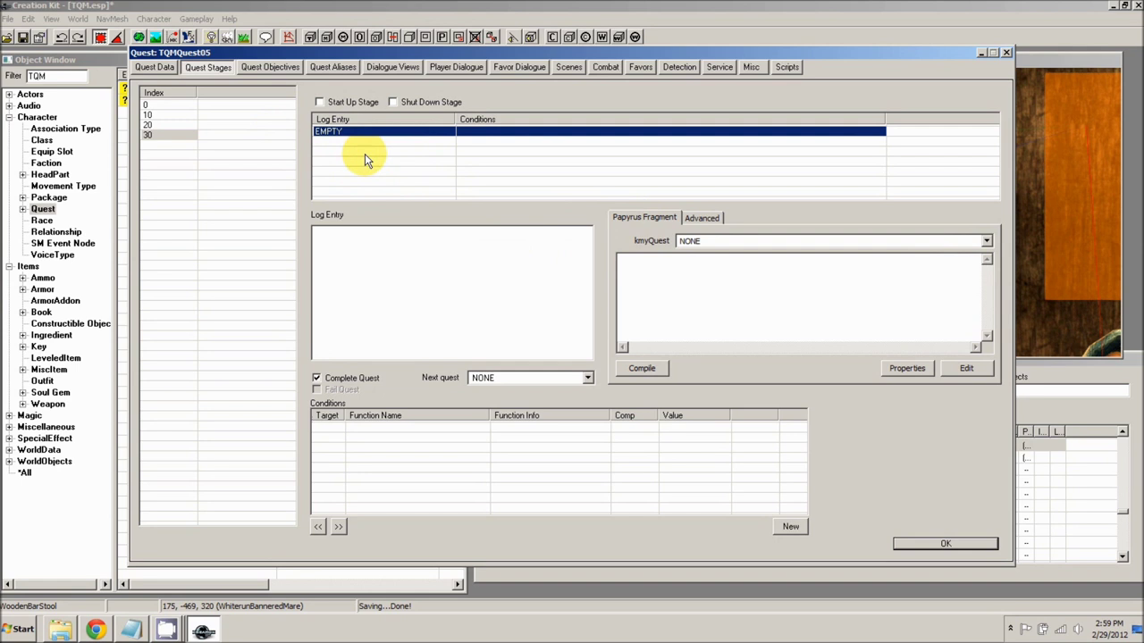
{"action": "left_click", "coordinate": [709, 324]}
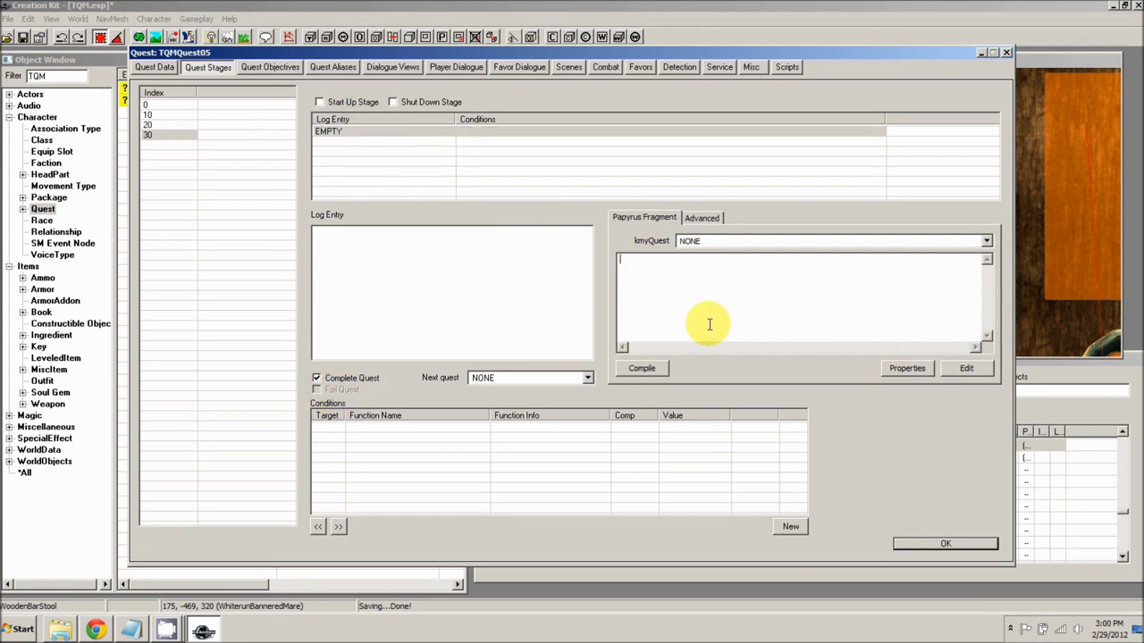
{"action": "type", "text": "SetObjective"}
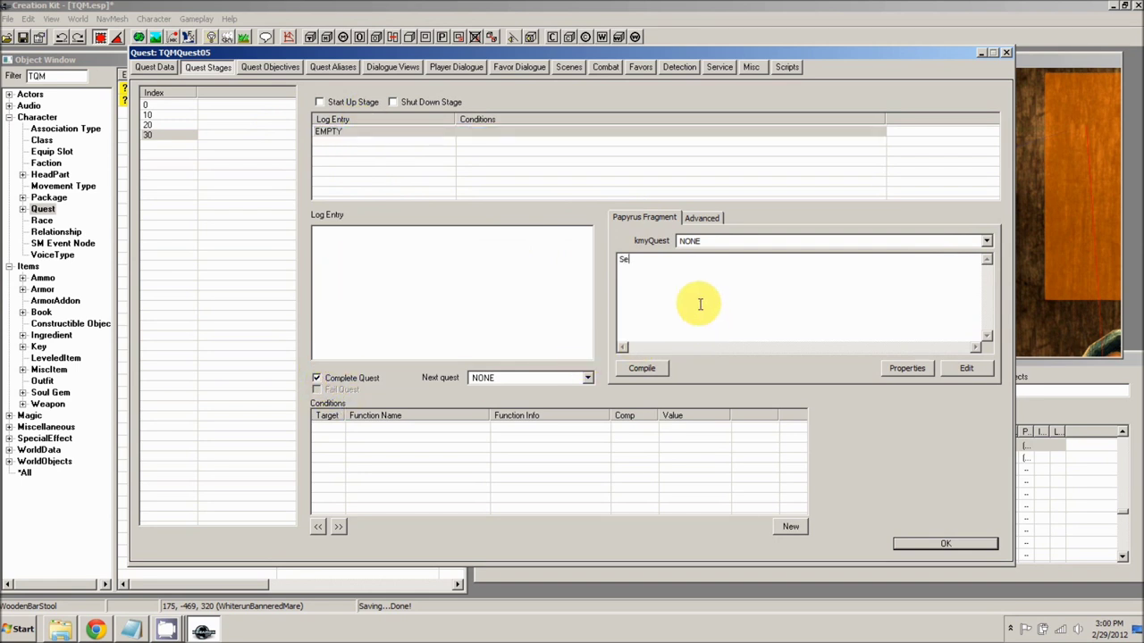
{"action": "type", "text": "Completed(20)"}
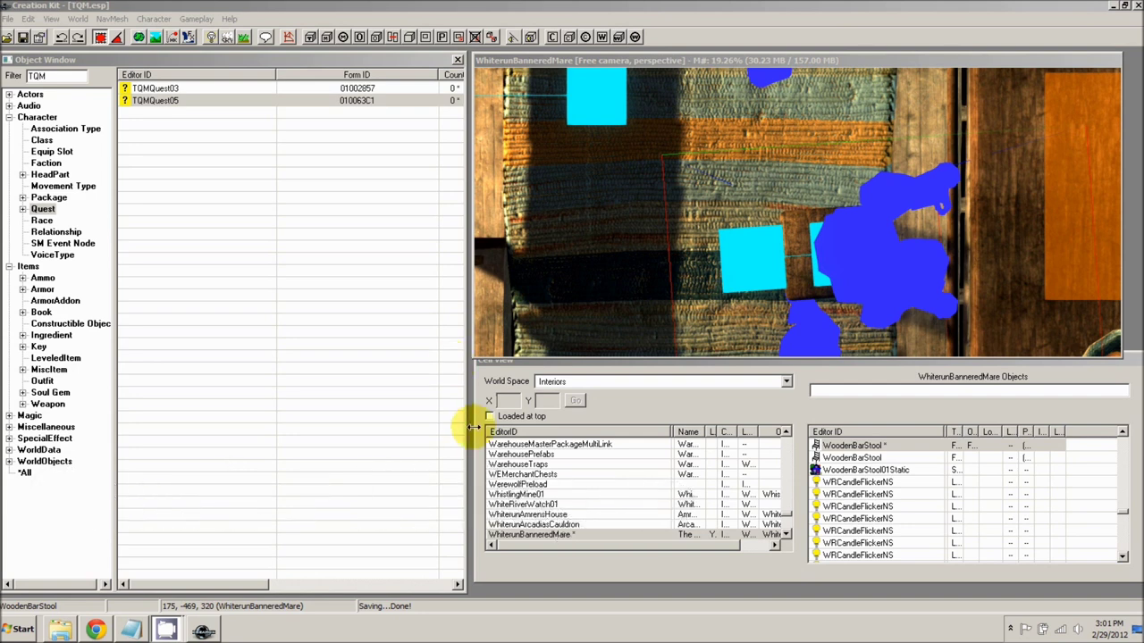
Filter the quest list by WICourier and open the WICourier quest
{"action": "left_click", "coordinate": [161, 105]}
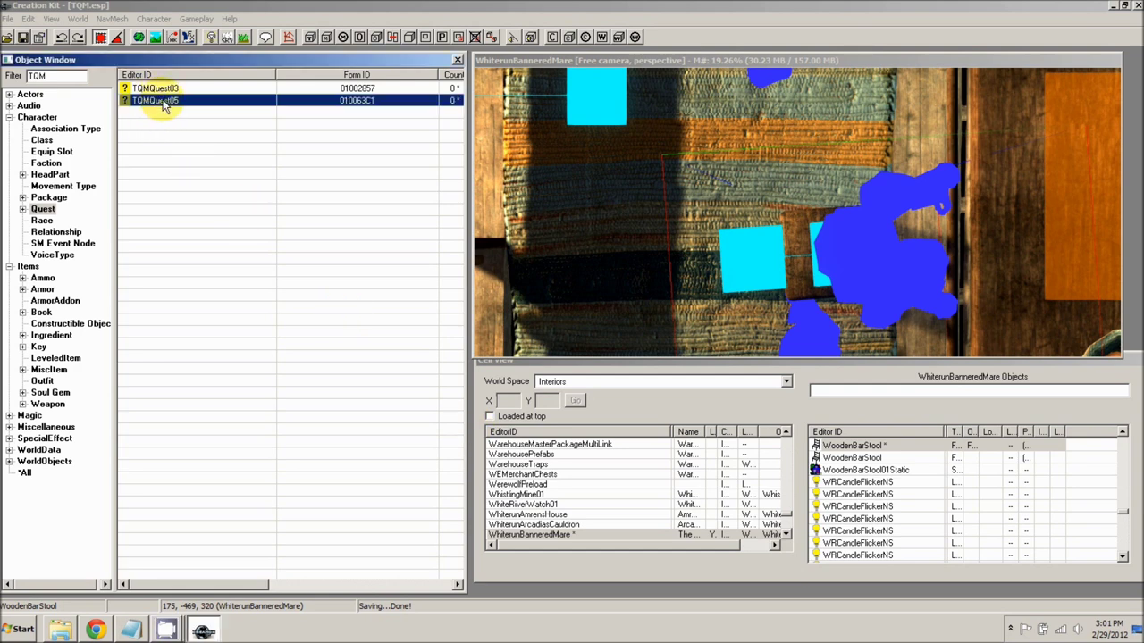
{"action": "left_click", "coordinate": [60, 77]}
{"action": "left_click", "coordinate": [43, 209]}
{"action": "double_click", "coordinate": [54, 76]}
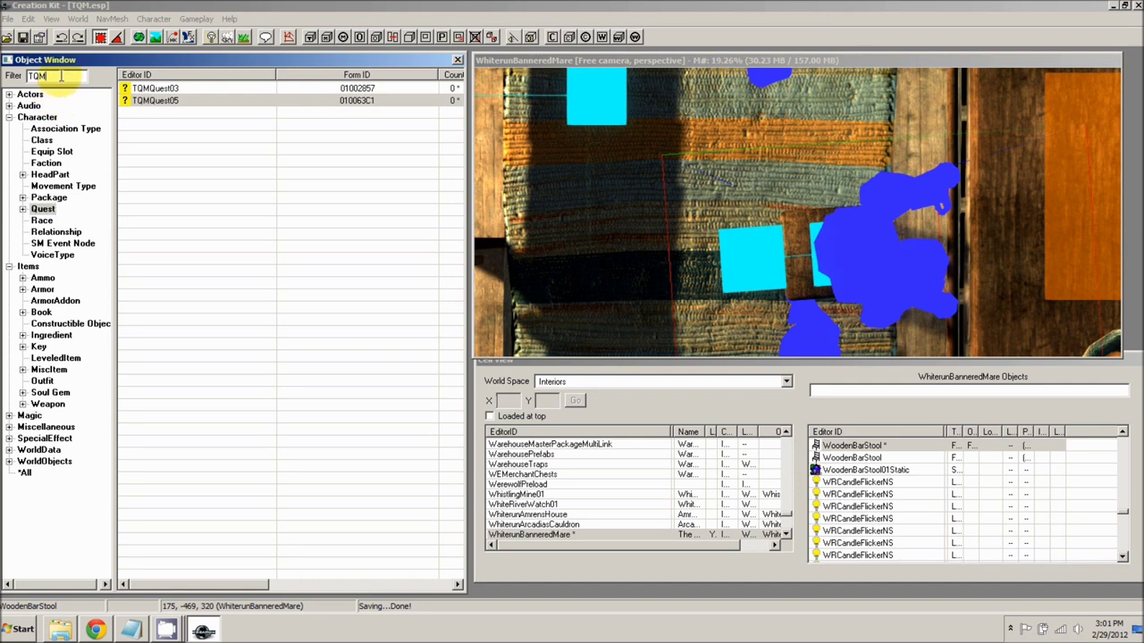
{"action": "type", "text": "WICourier"}
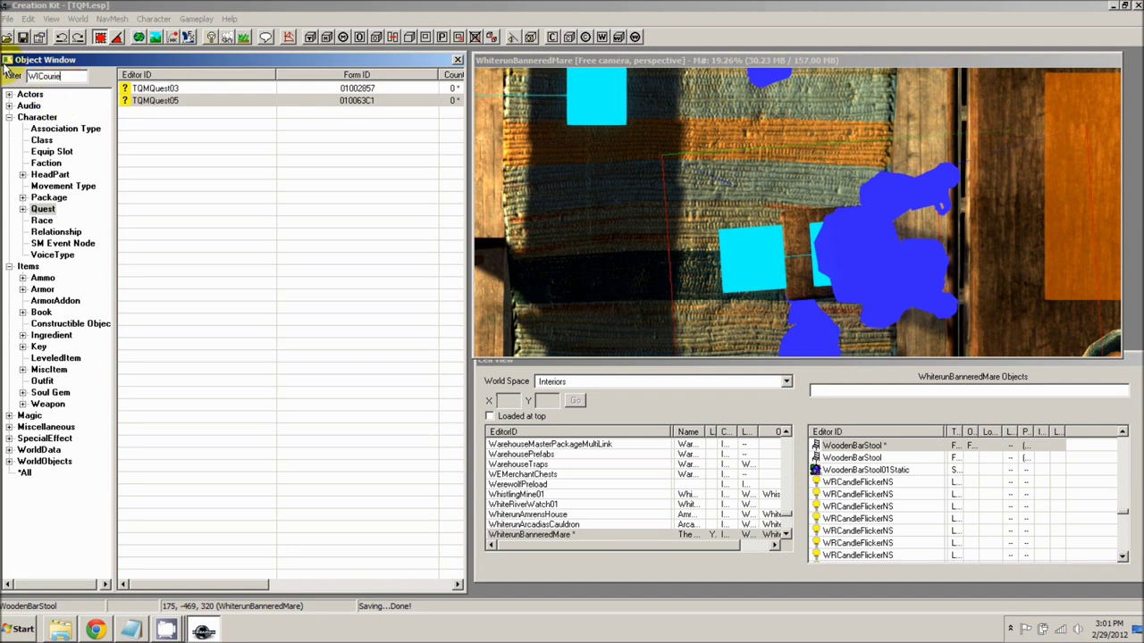
{"action": "double_click", "coordinate": [148, 89]}
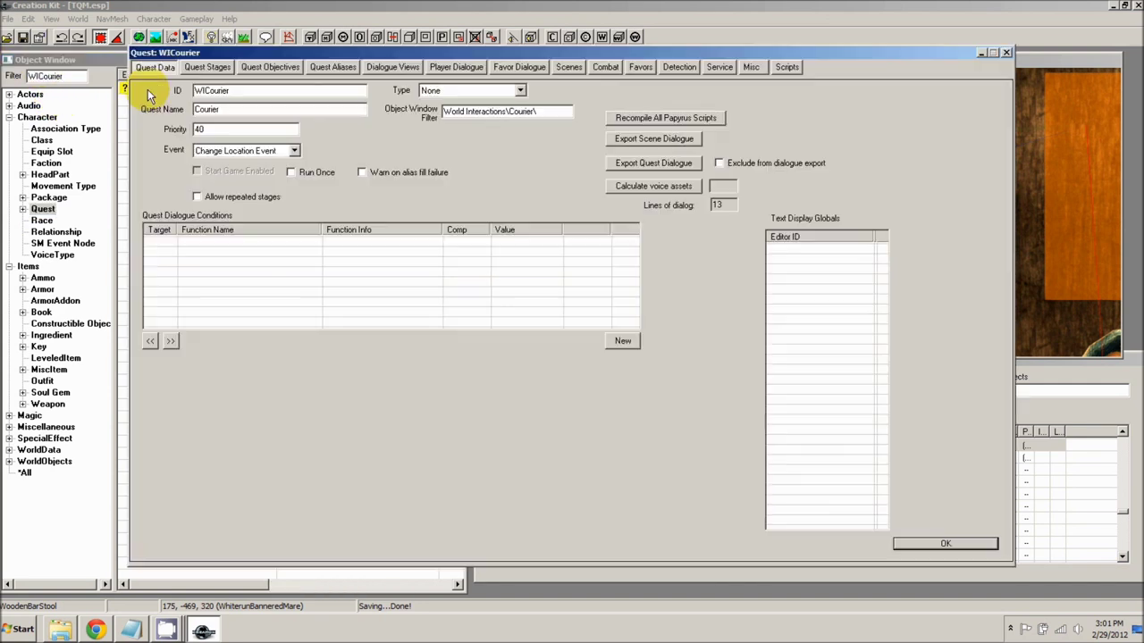
Show the WICourierView dialogue view and open the WICourierDeliveries response starting "A letter... not sure who from"
{"action": "left_click", "coordinate": [398, 69]}
{"action": "left_click", "coordinate": [195, 123]}
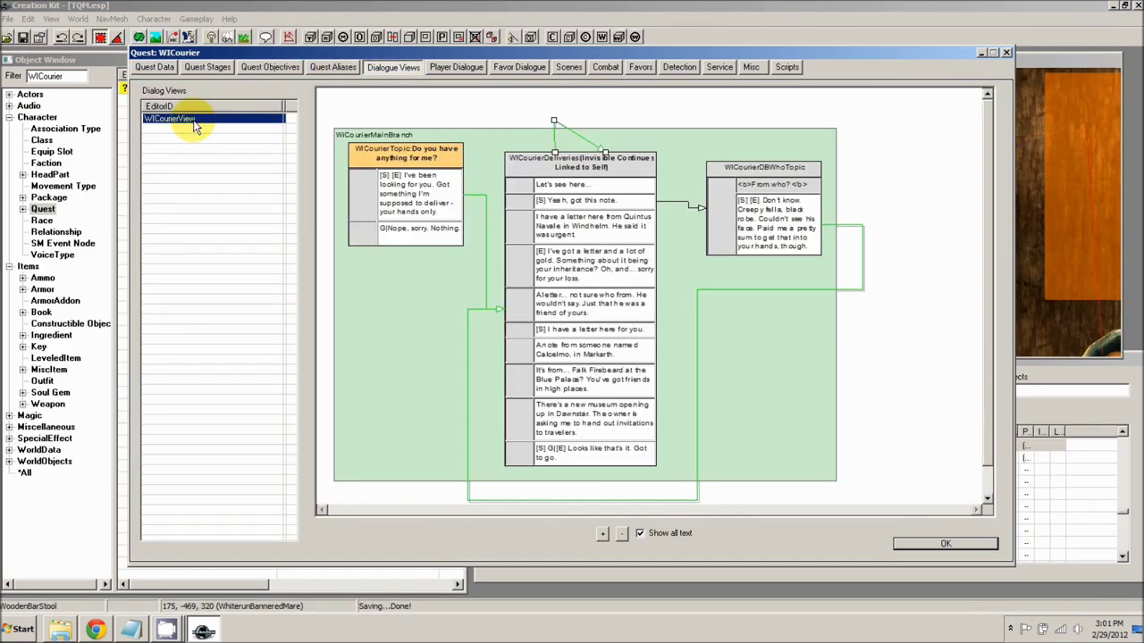
{"action": "left_click", "coordinate": [563, 170]}
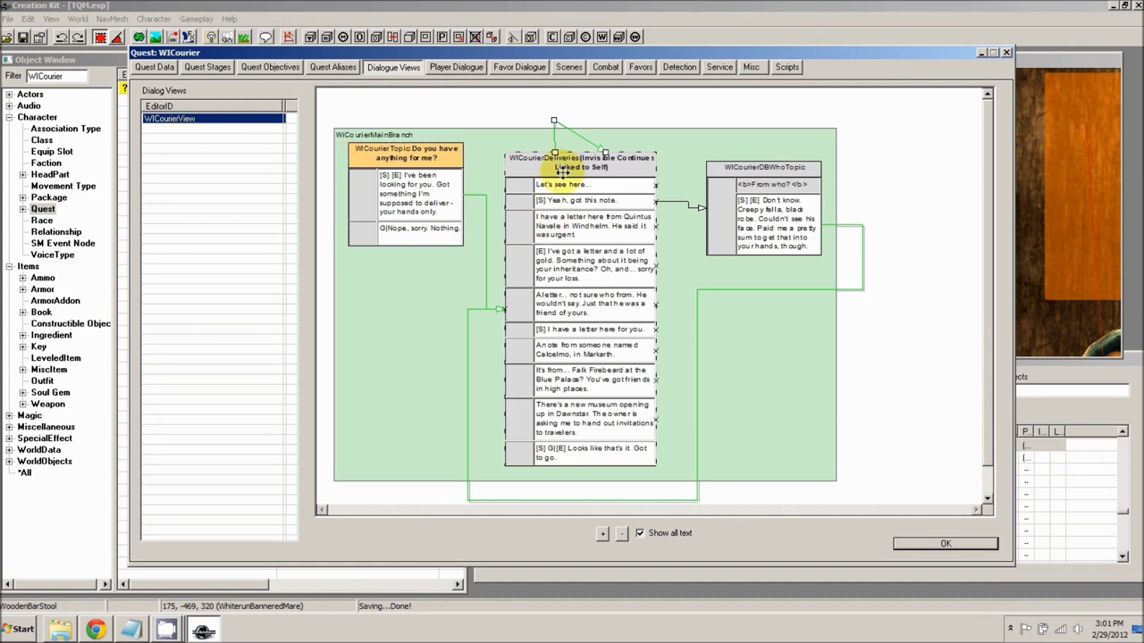
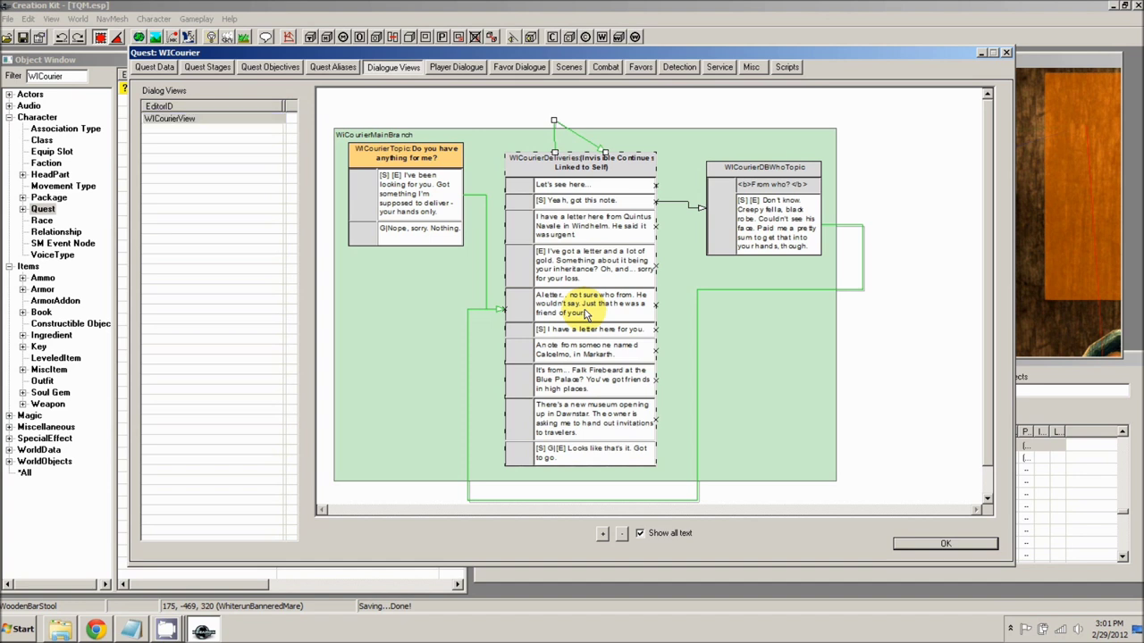
{"action": "double_click", "coordinate": [586, 315]}
Set the GetItemCount condition for the WICastMagic04Letter book to combine with OR
{"action": "left_click", "coordinate": [490, 253]}
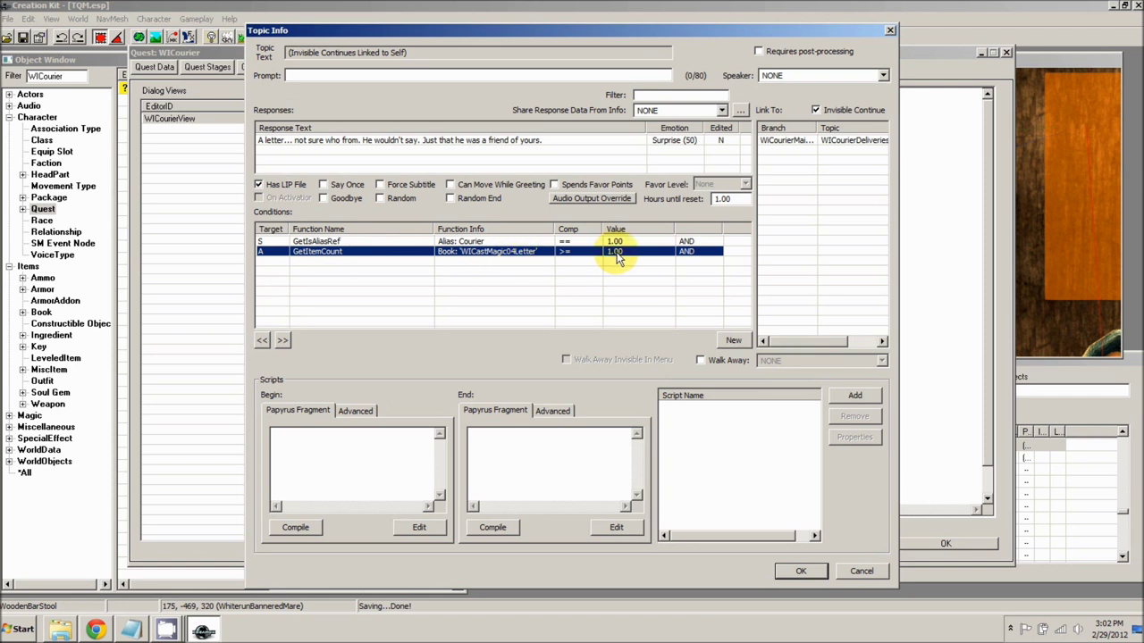
{"action": "double_click", "coordinate": [489, 257]}
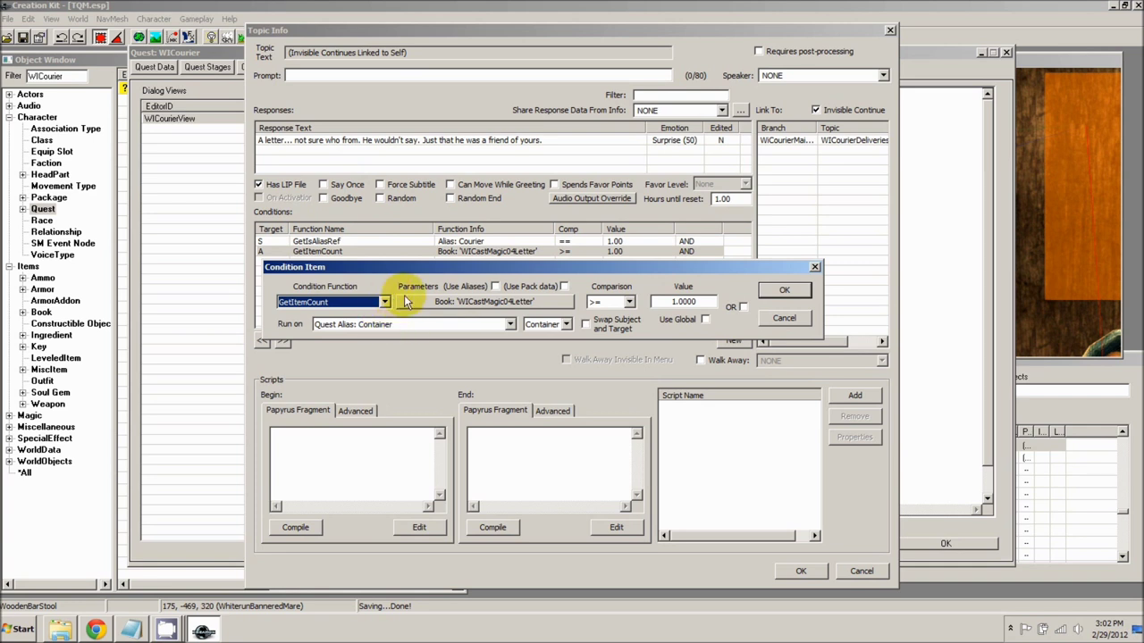
{"action": "left_click_drag", "start_coordinate": [413, 270], "coordinate": [413, 233]}
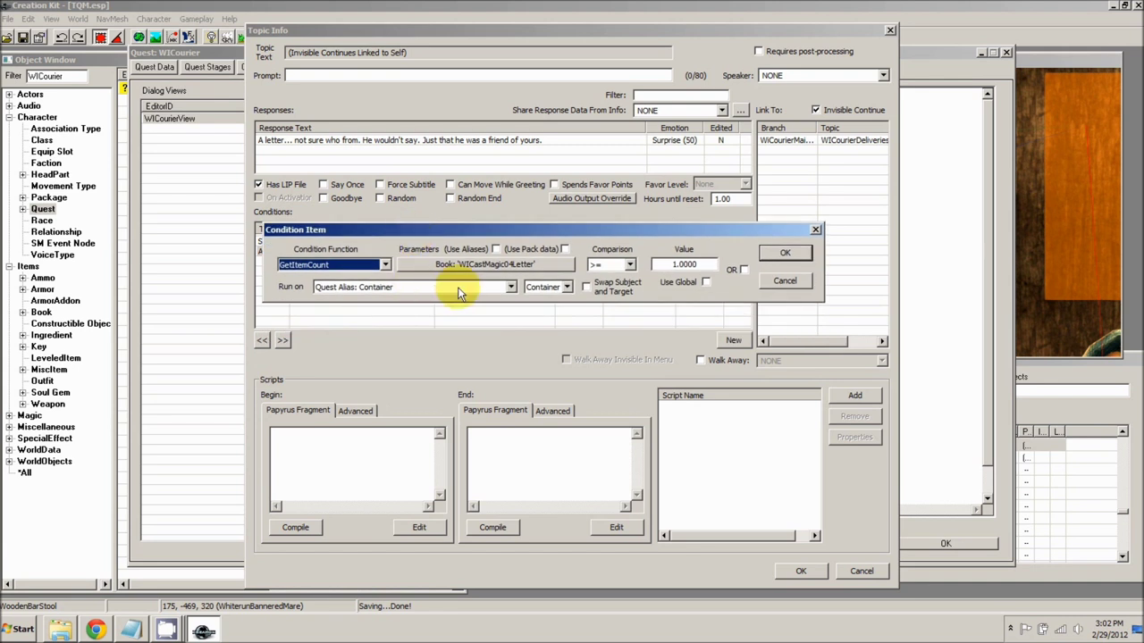
{"action": "left_click_drag", "start_coordinate": [442, 226], "coordinate": [416, 193]}
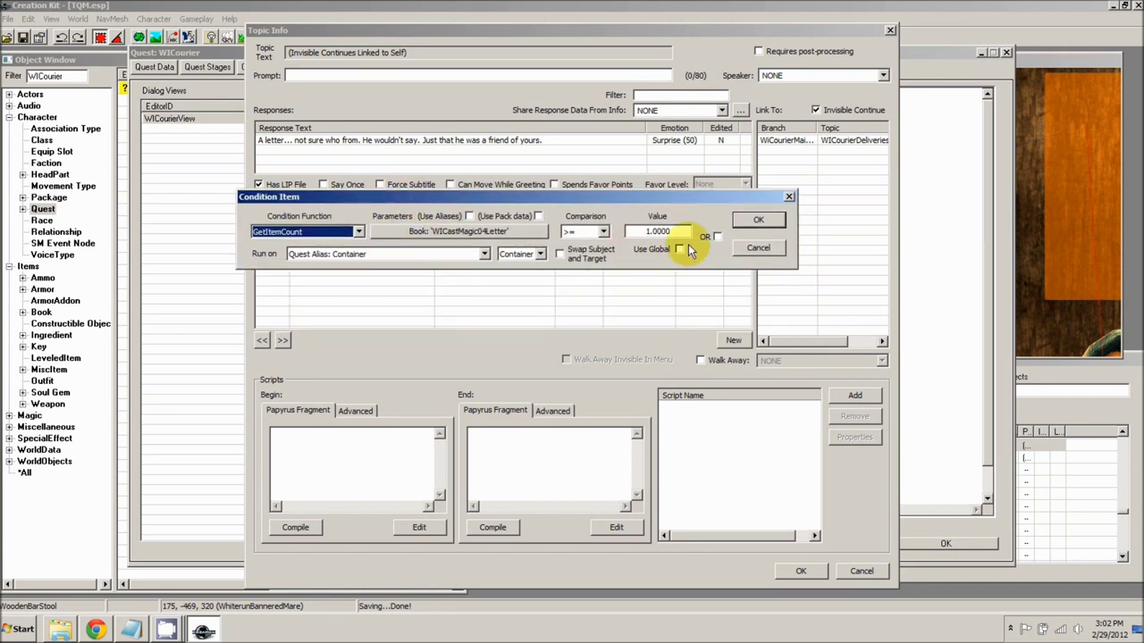
{"action": "left_click", "coordinate": [716, 236]}
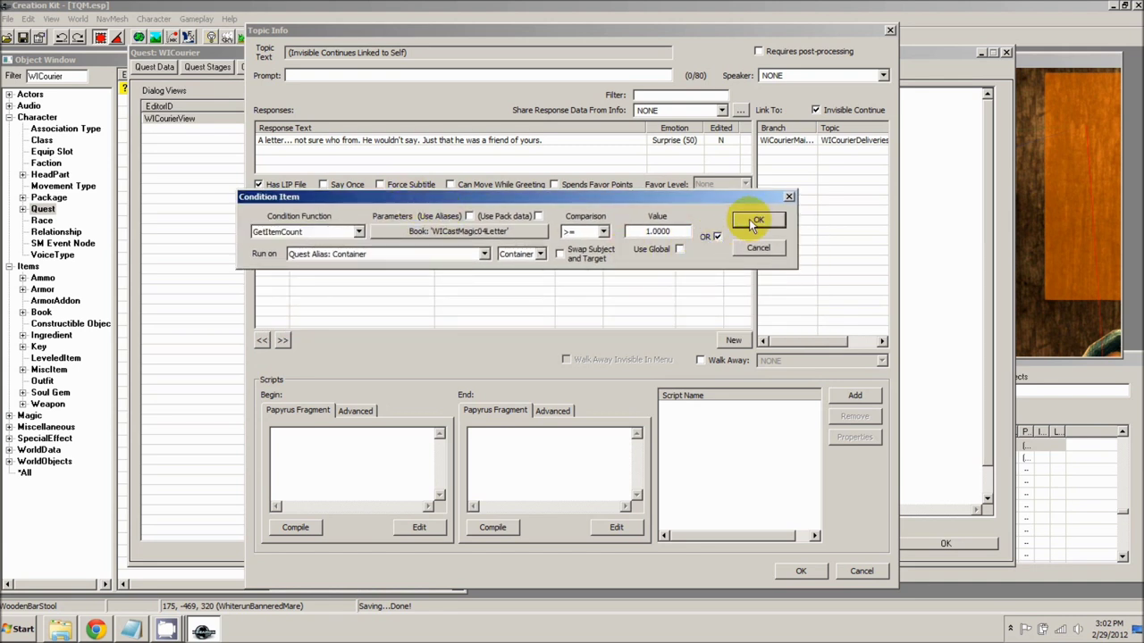
{"action": "left_click", "coordinate": [753, 221]}
{"action": "left_click", "coordinate": [615, 255]}
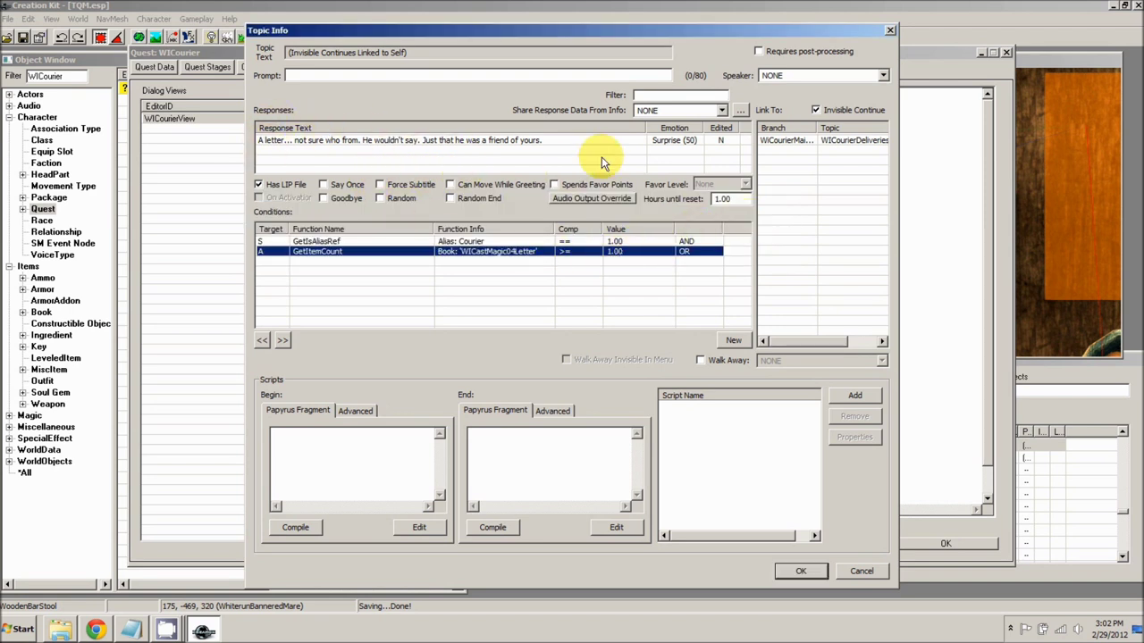
{"action": "left_click", "coordinate": [505, 242]}
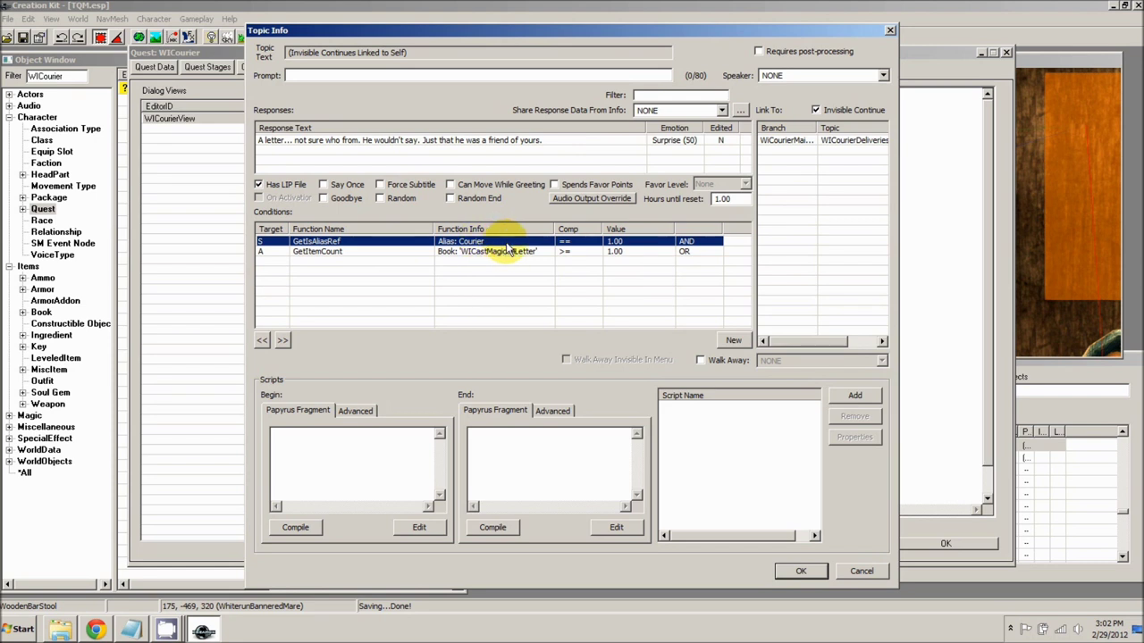
{"action": "left_click", "coordinate": [576, 254]}
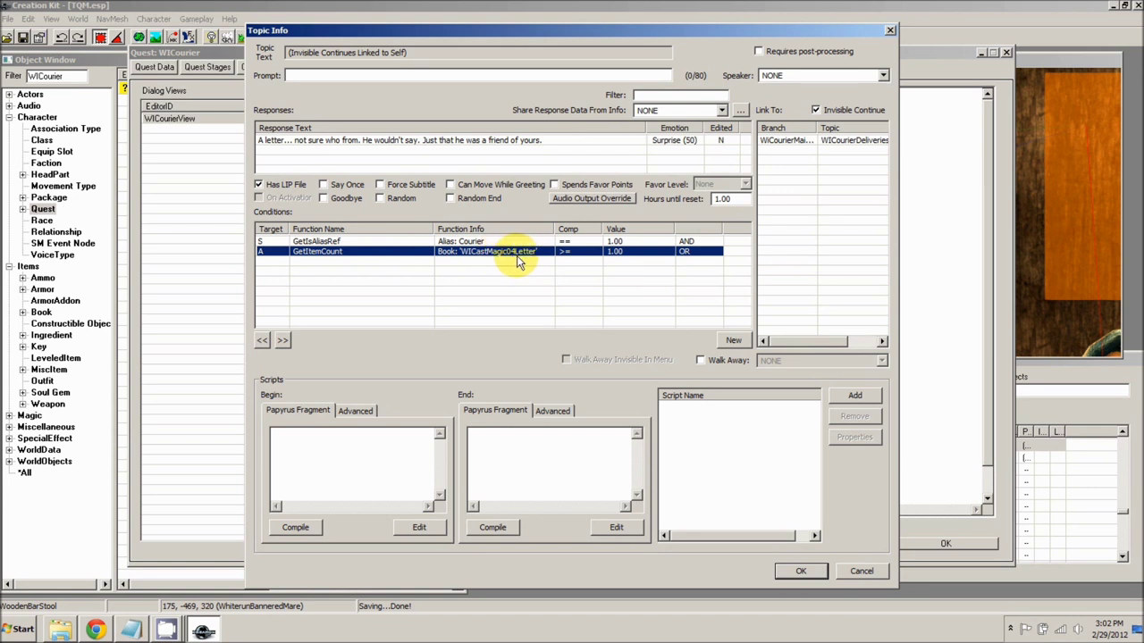
Add a GetItemCount condition to the response, run on the quest alias Container, with OR enabled
{"action": "right_click", "coordinate": [413, 286]}
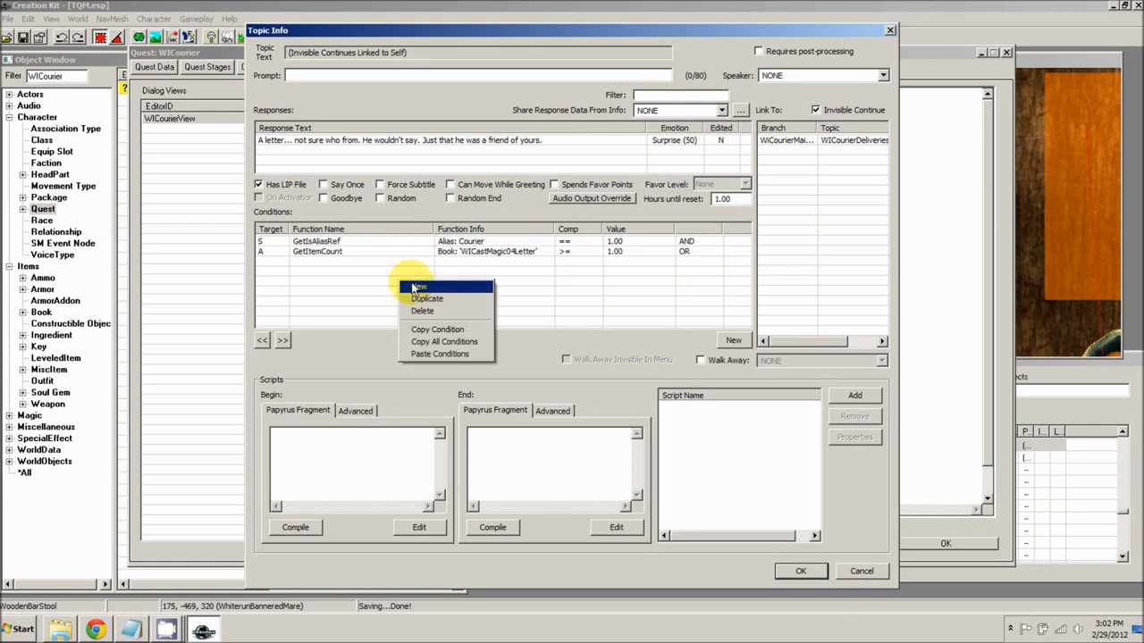
{"action": "left_click", "coordinate": [418, 287]}
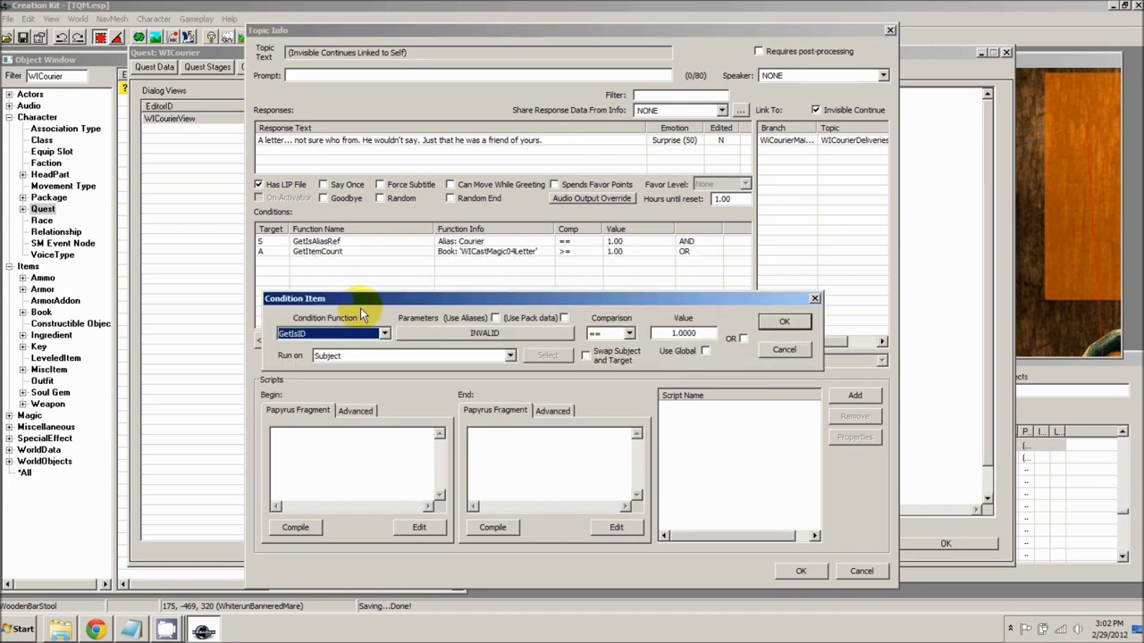
{"action": "type", "text": "GetItemCount"}
{"action": "left_click", "coordinate": [340, 355]}
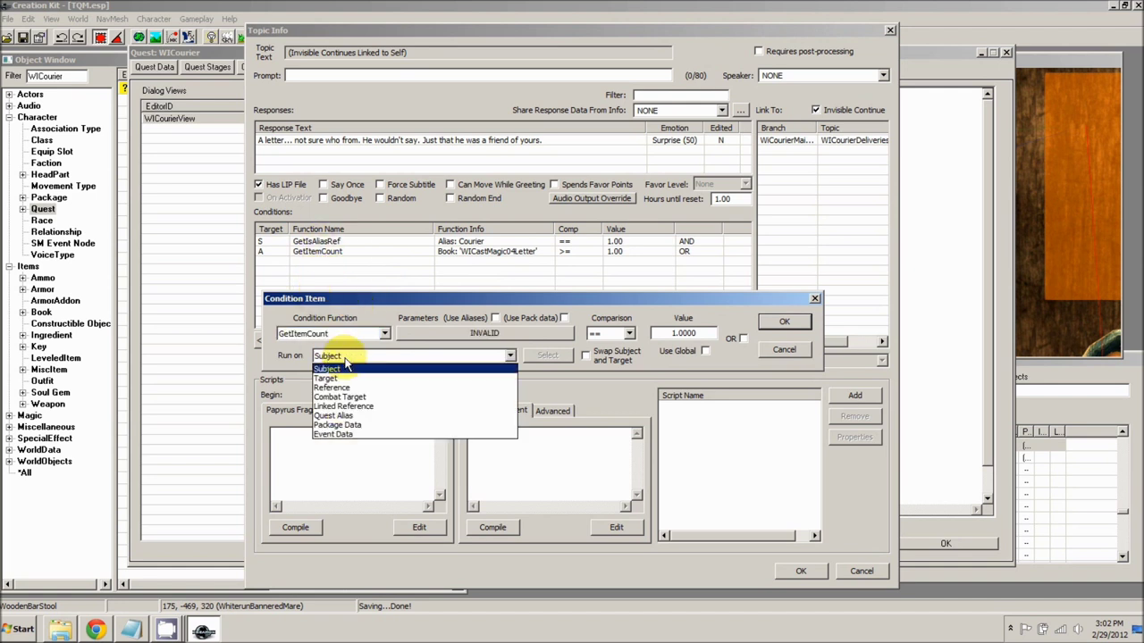
{"action": "left_click", "coordinate": [335, 418]}
{"action": "left_click", "coordinate": [411, 355]}
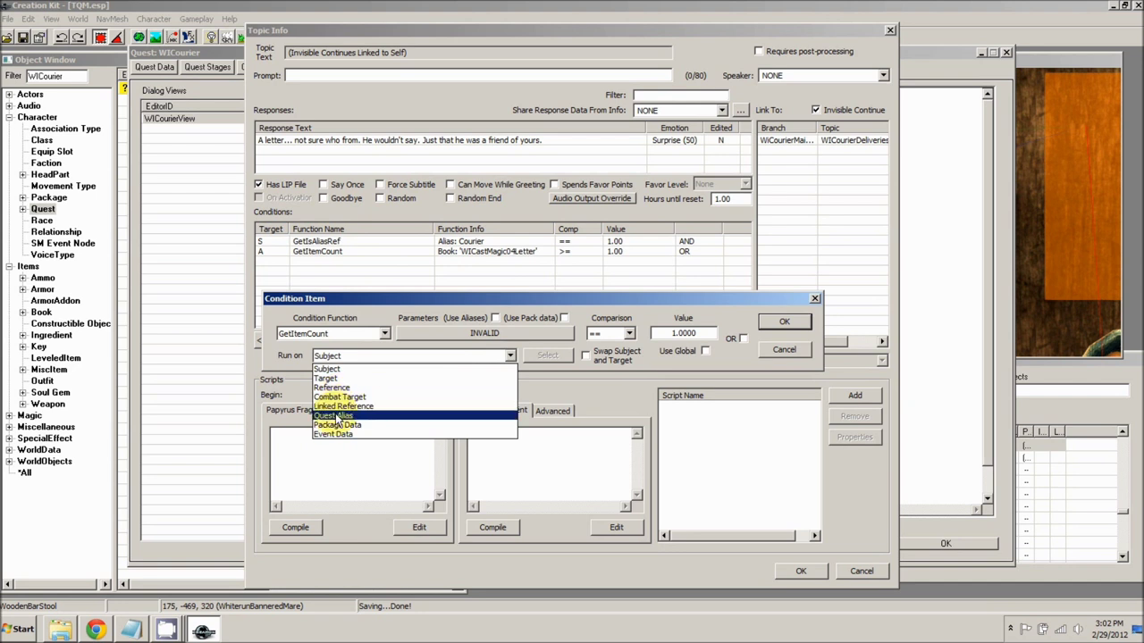
{"action": "left_click", "coordinate": [333, 415]}
{"action": "left_click", "coordinate": [545, 355]}
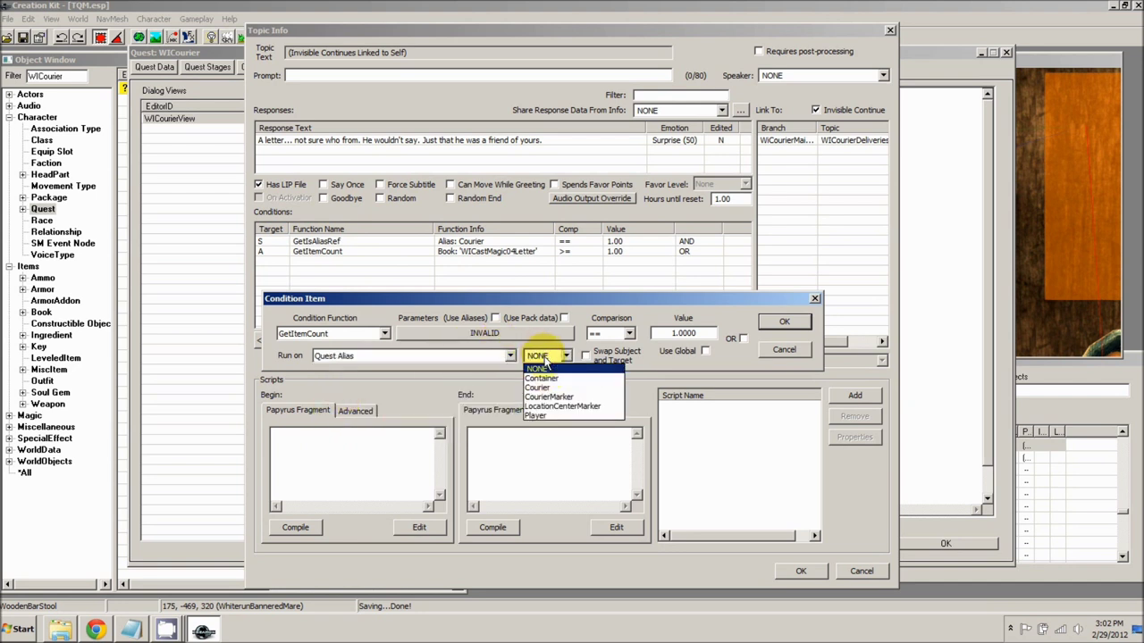
{"action": "left_click", "coordinate": [547, 378]}
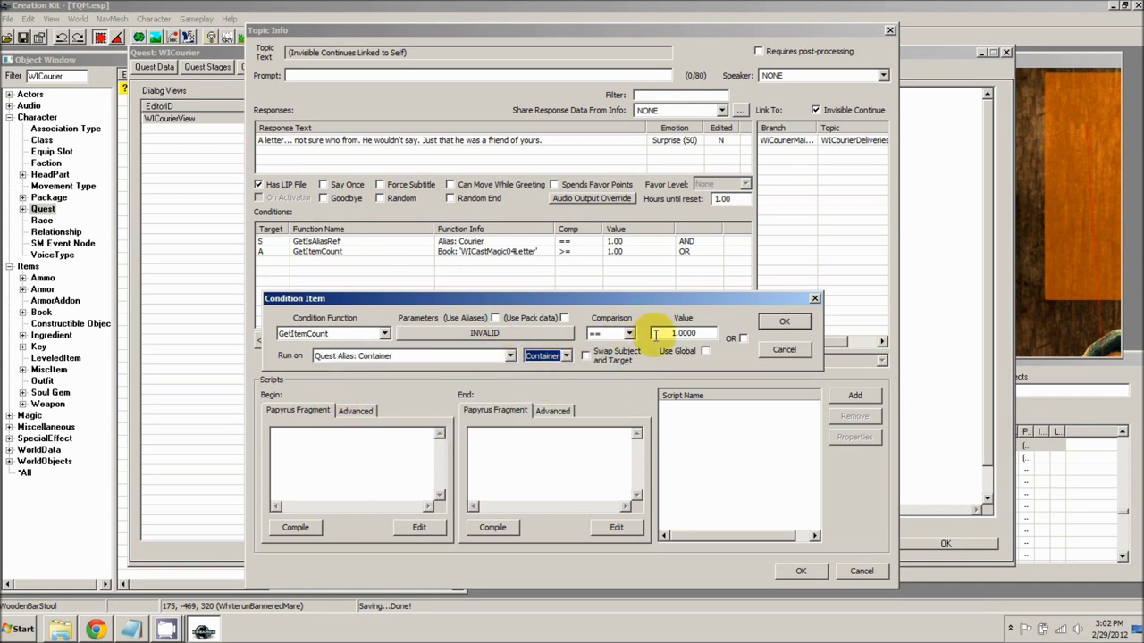
{"action": "left_click", "coordinate": [742, 340]}
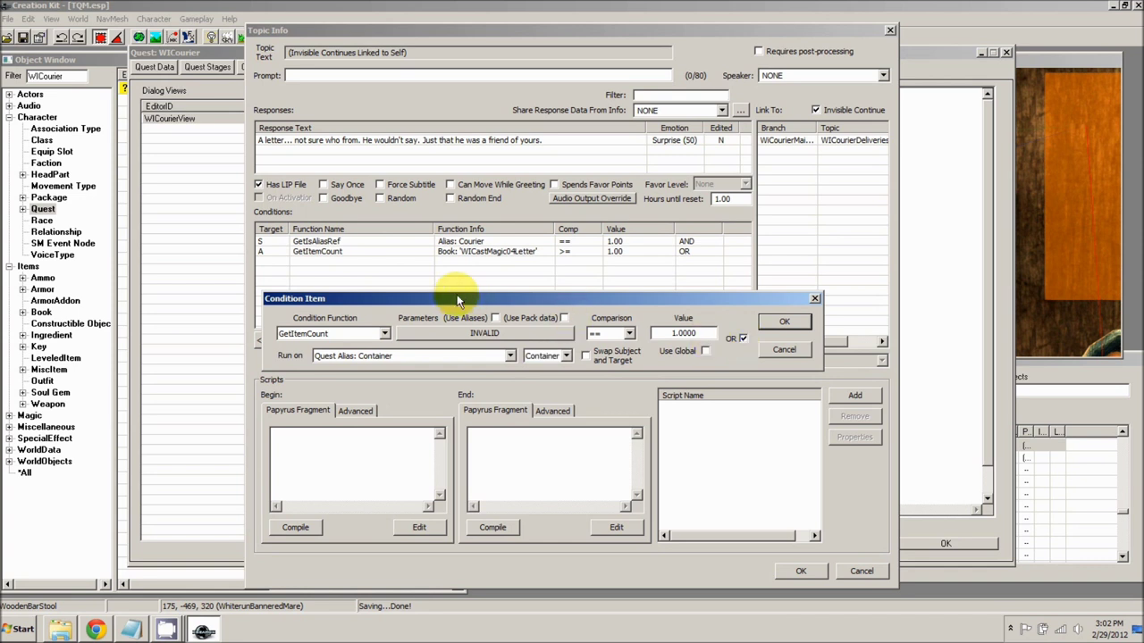
Set the new condition's object parameter to TQMQuest05Note and accept the condition
{"action": "left_click_drag", "start_coordinate": [437, 301], "coordinate": [427, 269]}
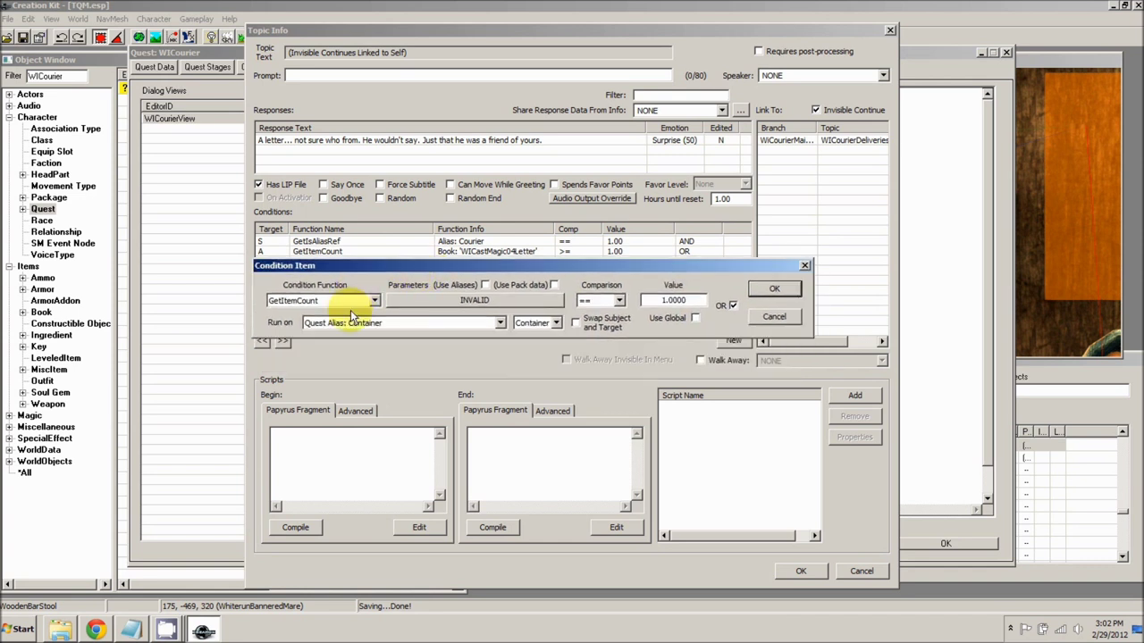
{"action": "left_click", "coordinate": [430, 301]}
{"action": "type", "text": "TQMQuest05Note"}
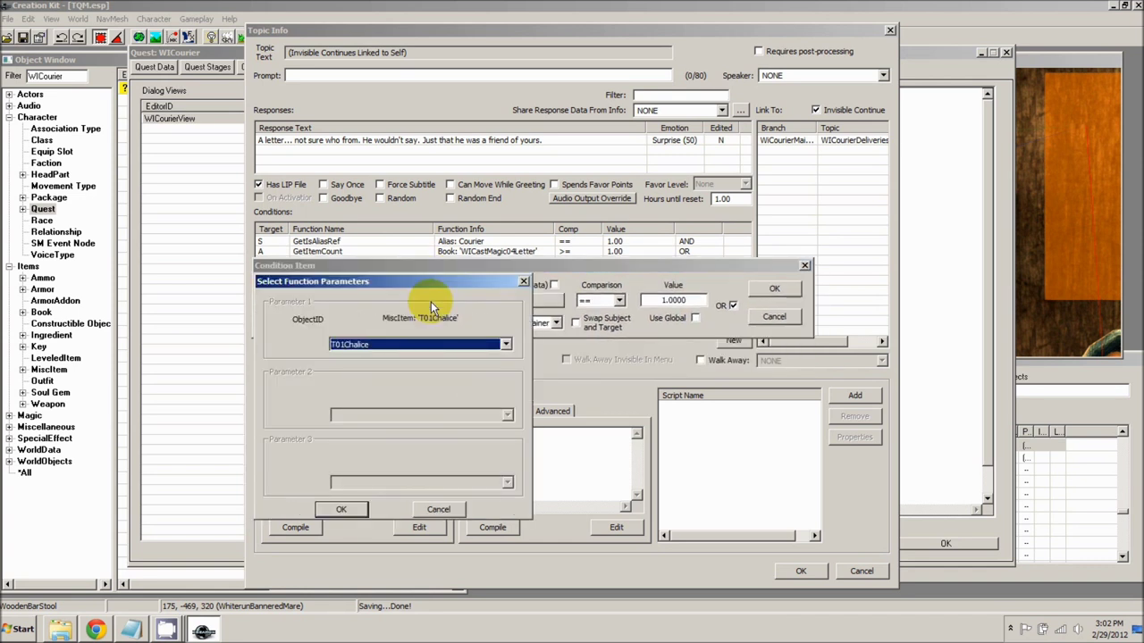
{"action": "left_click", "coordinate": [341, 509]}
{"action": "left_click", "coordinate": [774, 291]}
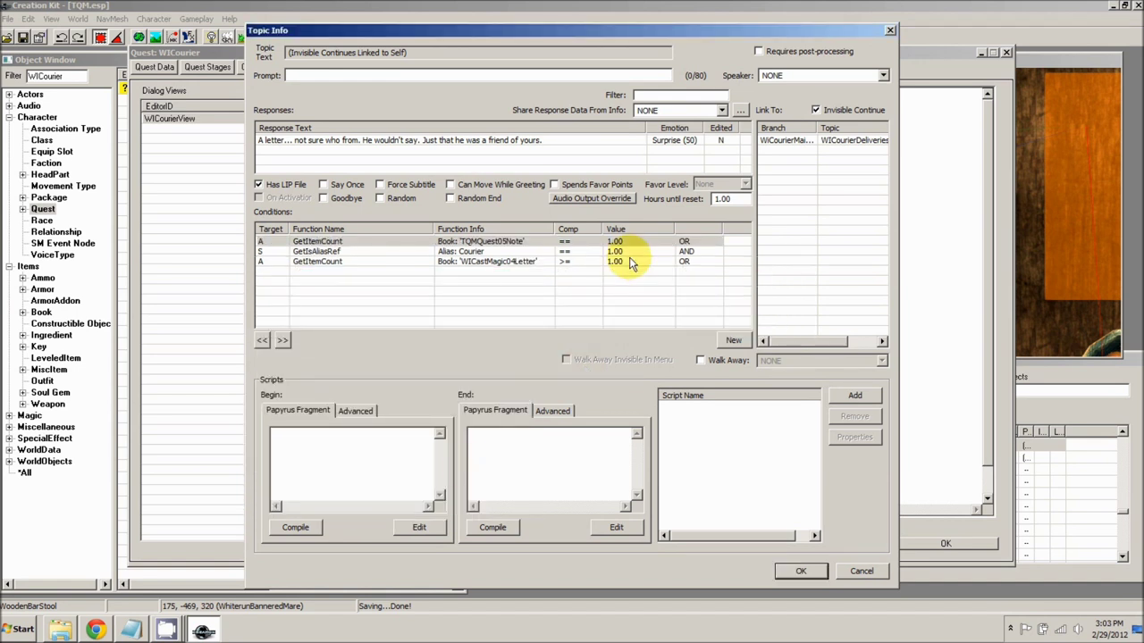
Move the GetIsAliasRef condition for the Courier alias above the TQMQuest05Note condition
{"action": "left_click", "coordinate": [370, 245]}
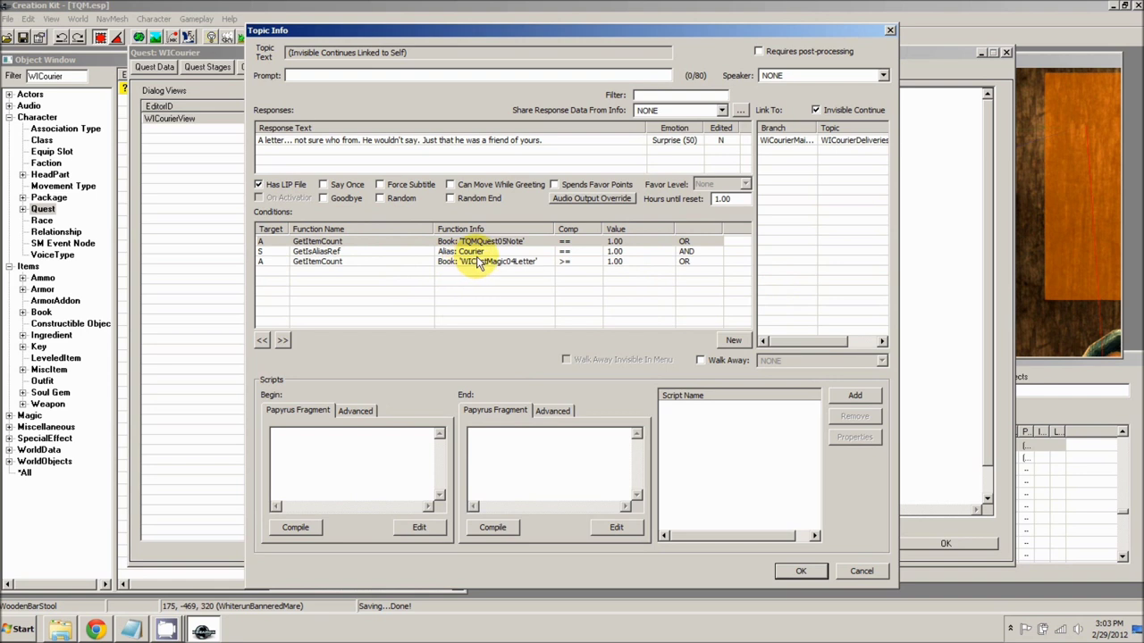
{"action": "left_click", "coordinate": [397, 254]}
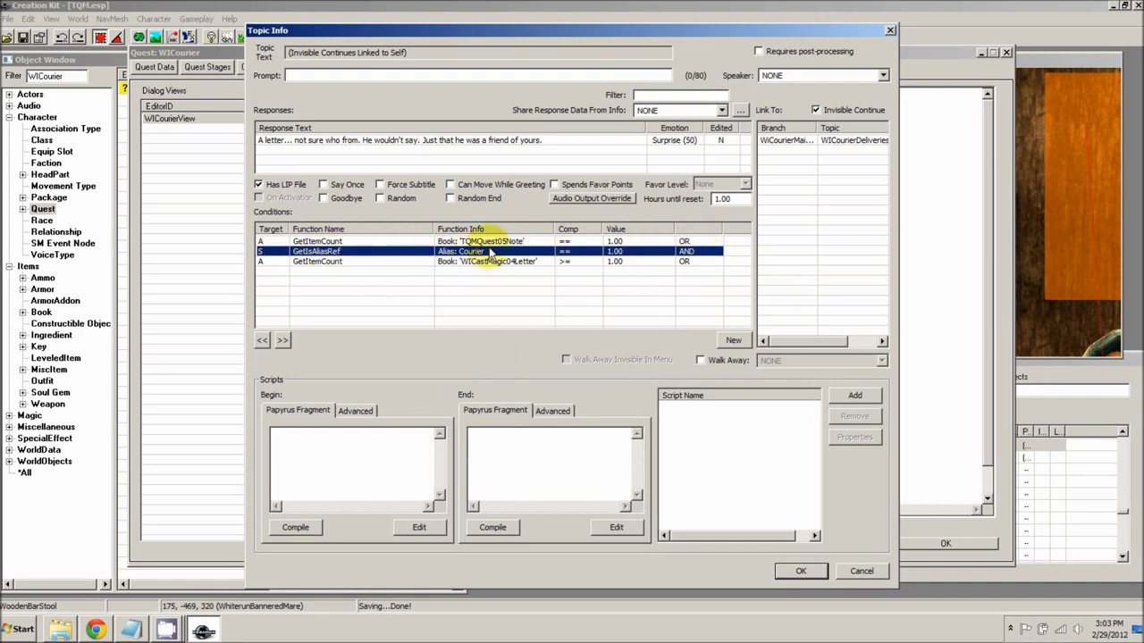
{"action": "left_click", "coordinate": [262, 342]}
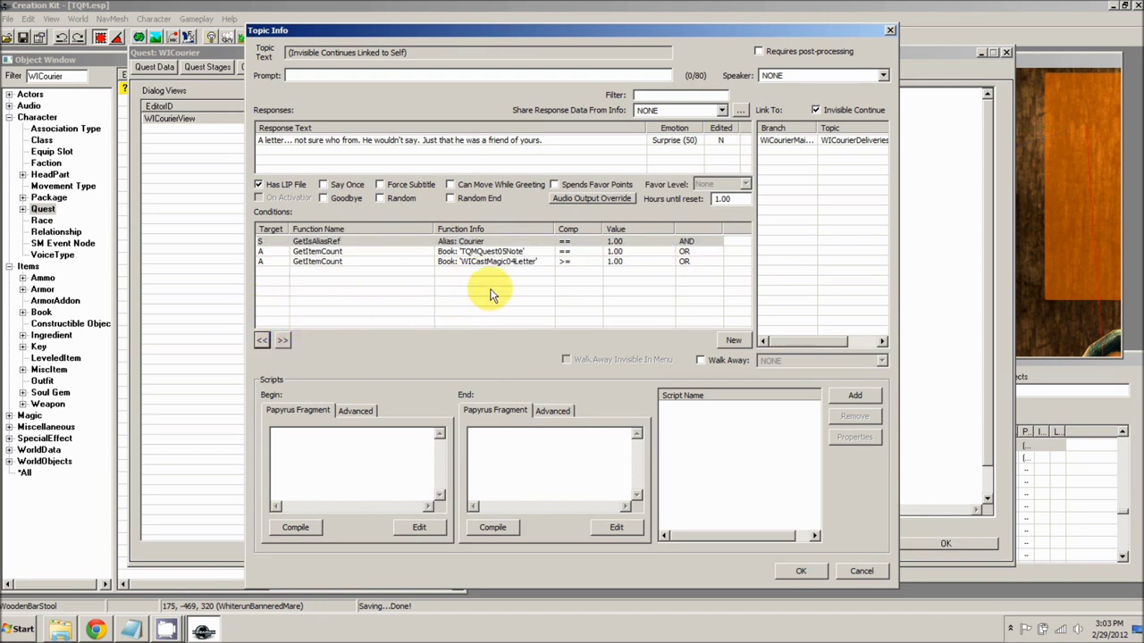
{"action": "left_click", "coordinate": [492, 242]}
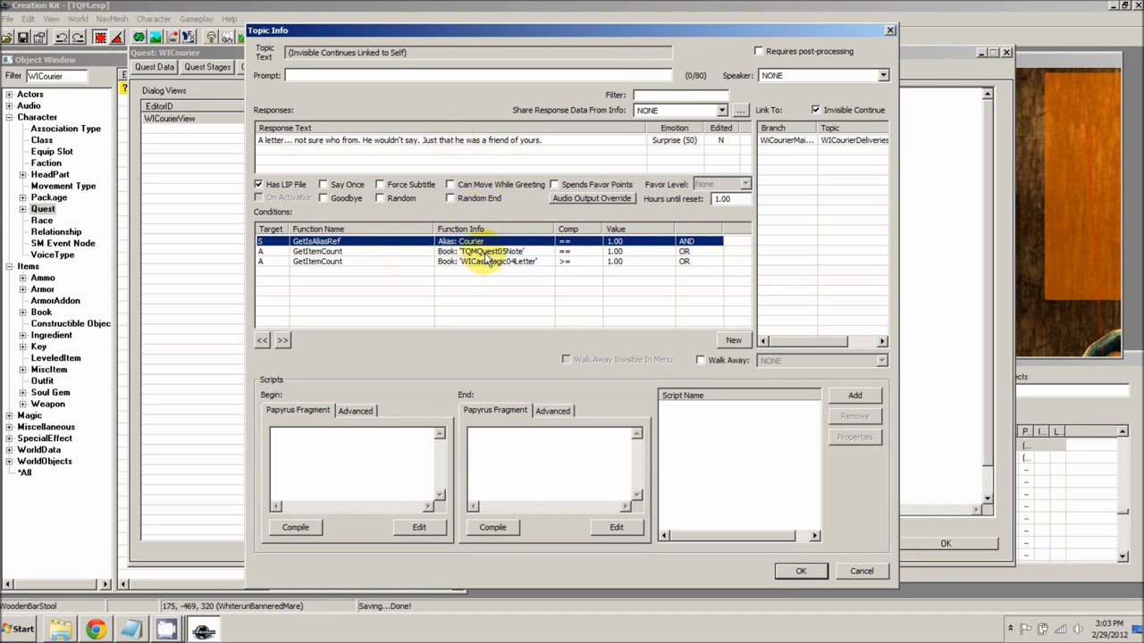
{"action": "left_click", "coordinate": [487, 253]}
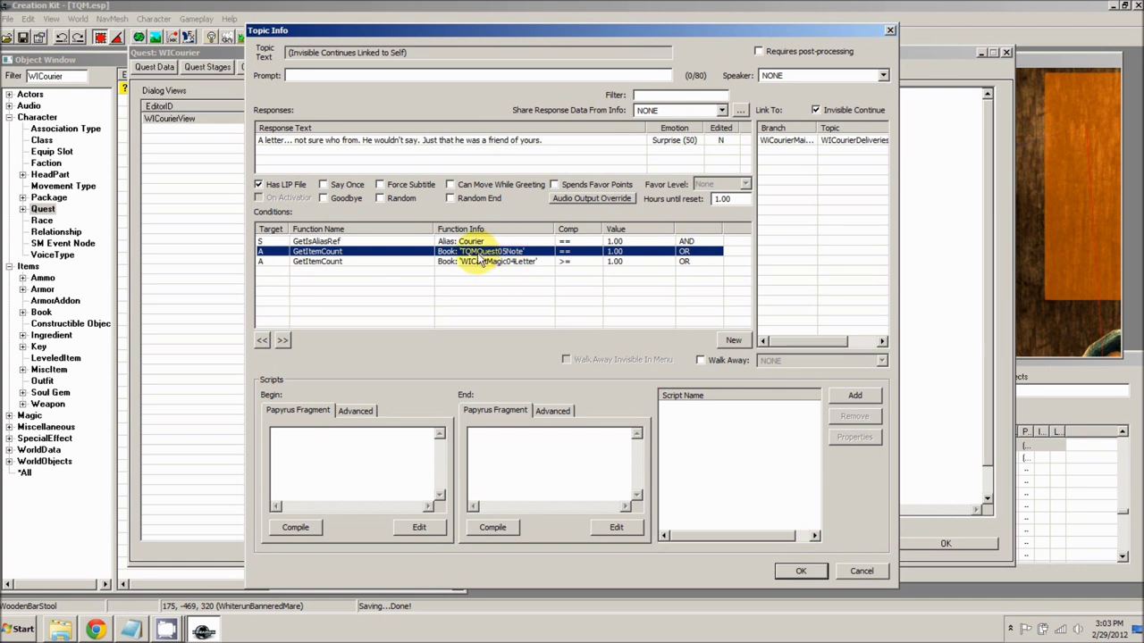
Review the response's TQMQuest05Note and WICastMagic04Letter item-count conditions, and accept the topic info
{"action": "left_click", "coordinate": [529, 263]}
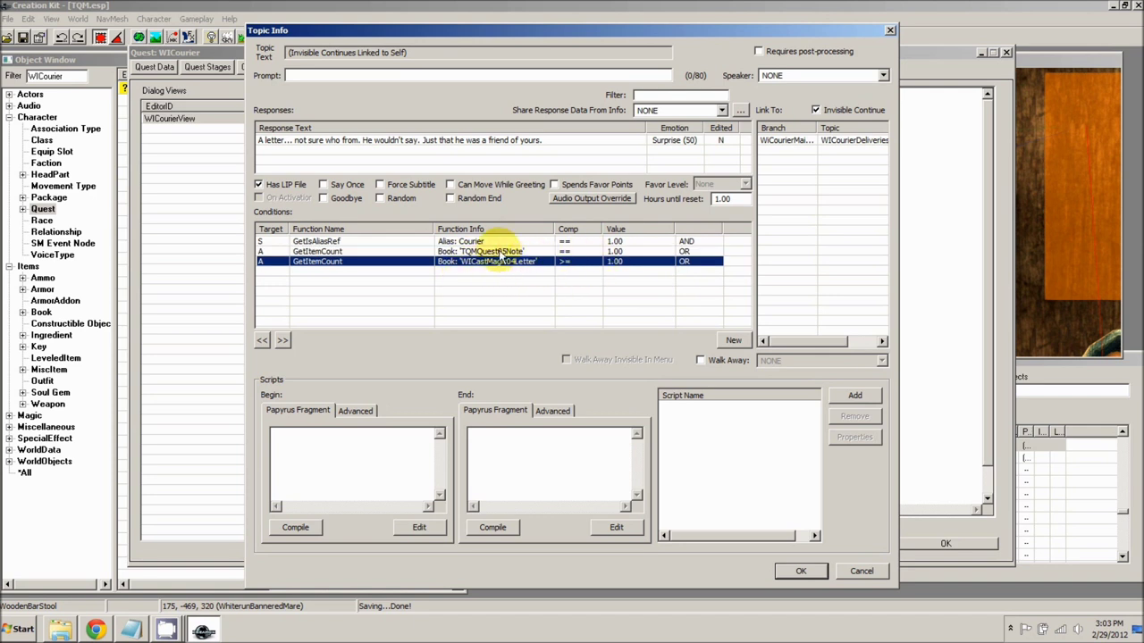
{"action": "left_click", "coordinate": [502, 252]}
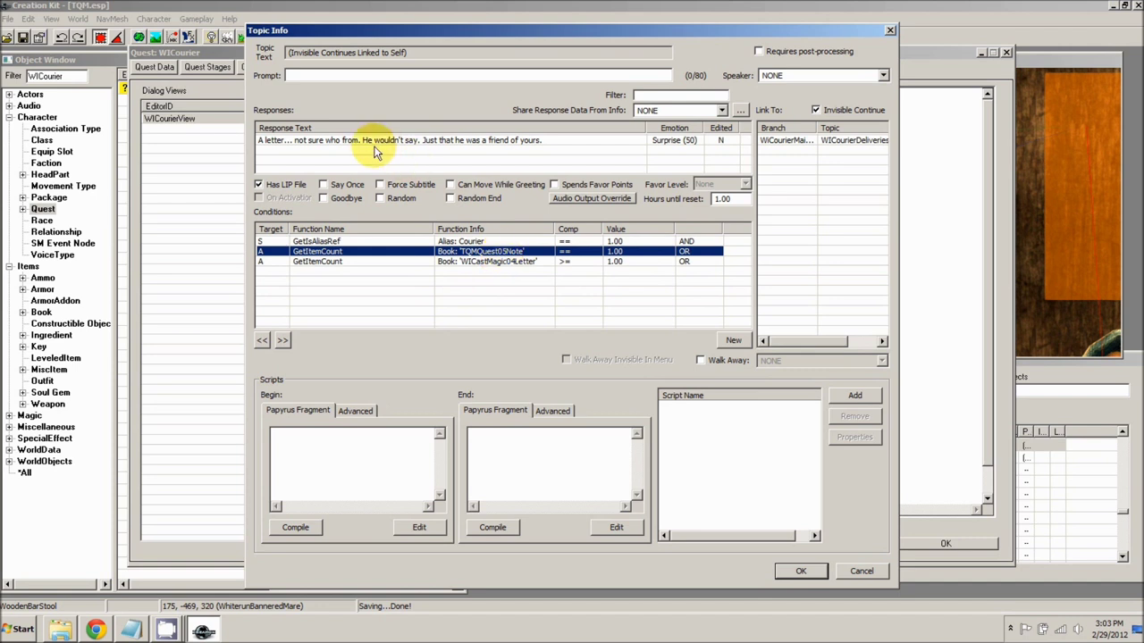
{"action": "left_click", "coordinate": [493, 262]}
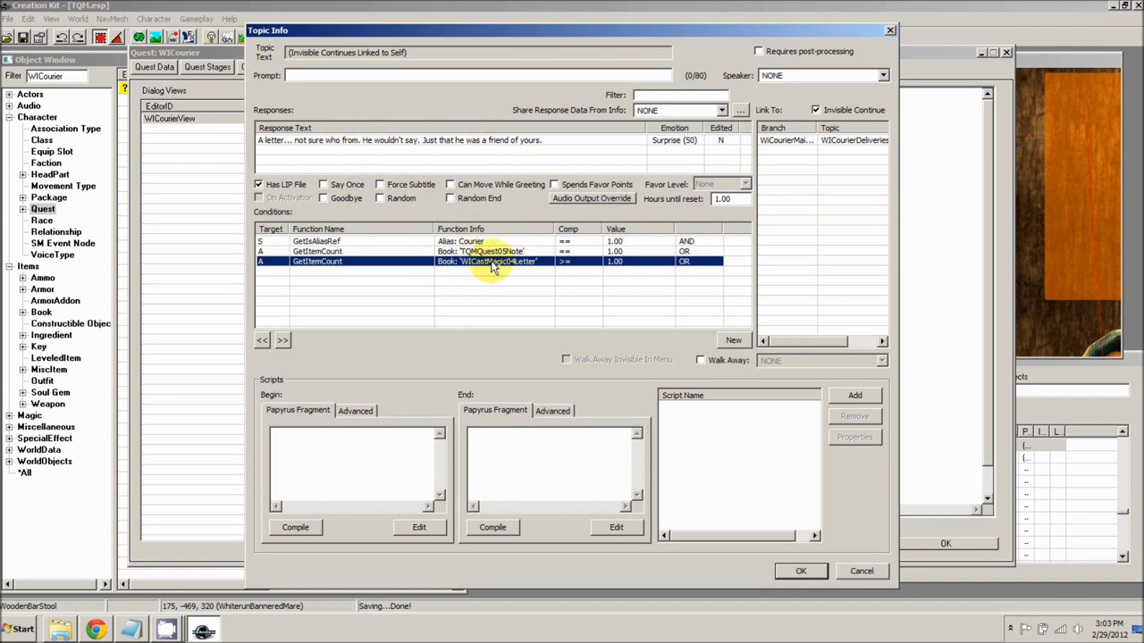
{"action": "left_click", "coordinate": [498, 251]}
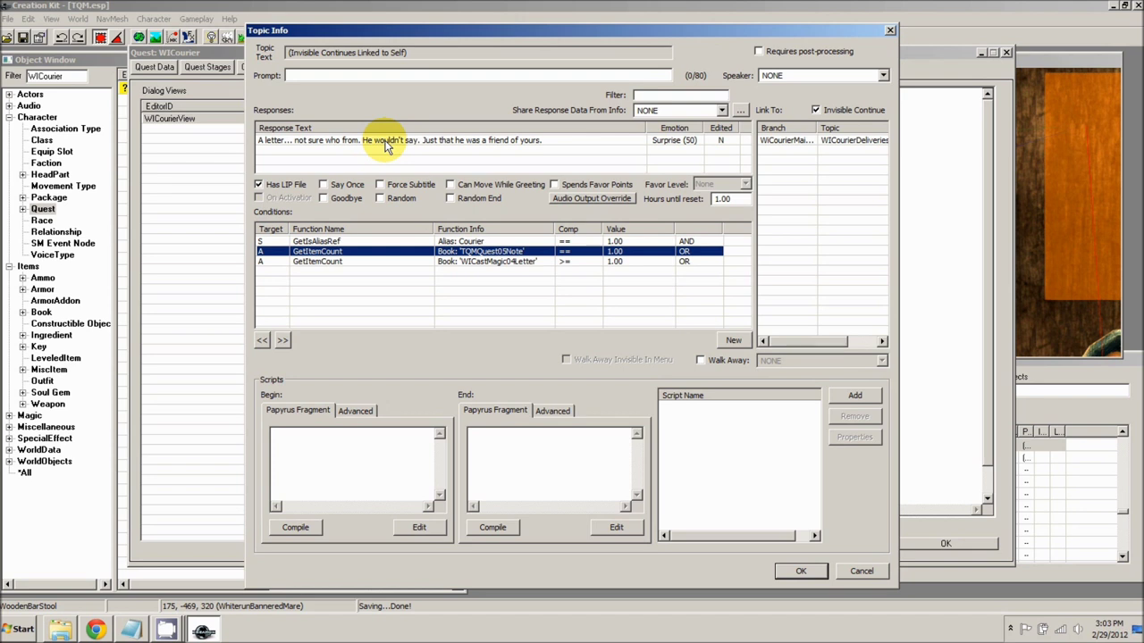
{"action": "left_click", "coordinate": [807, 576]}
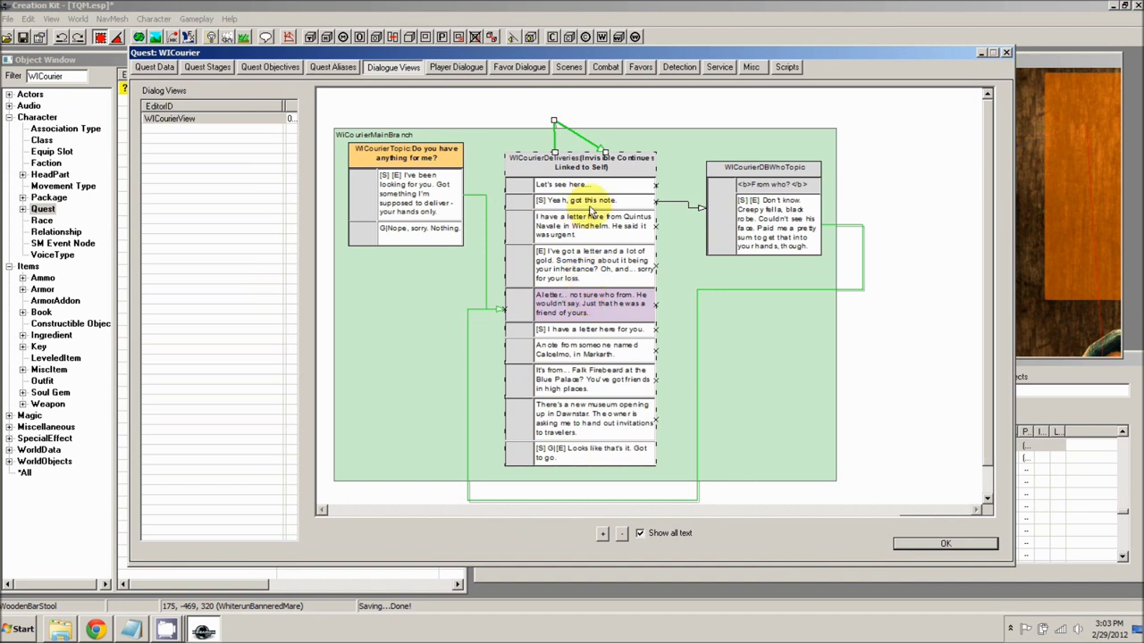
Examine the WICourierDeliveries topic's list of responses and the options for adding one, and close the topic
{"action": "left_click", "coordinate": [615, 158]}
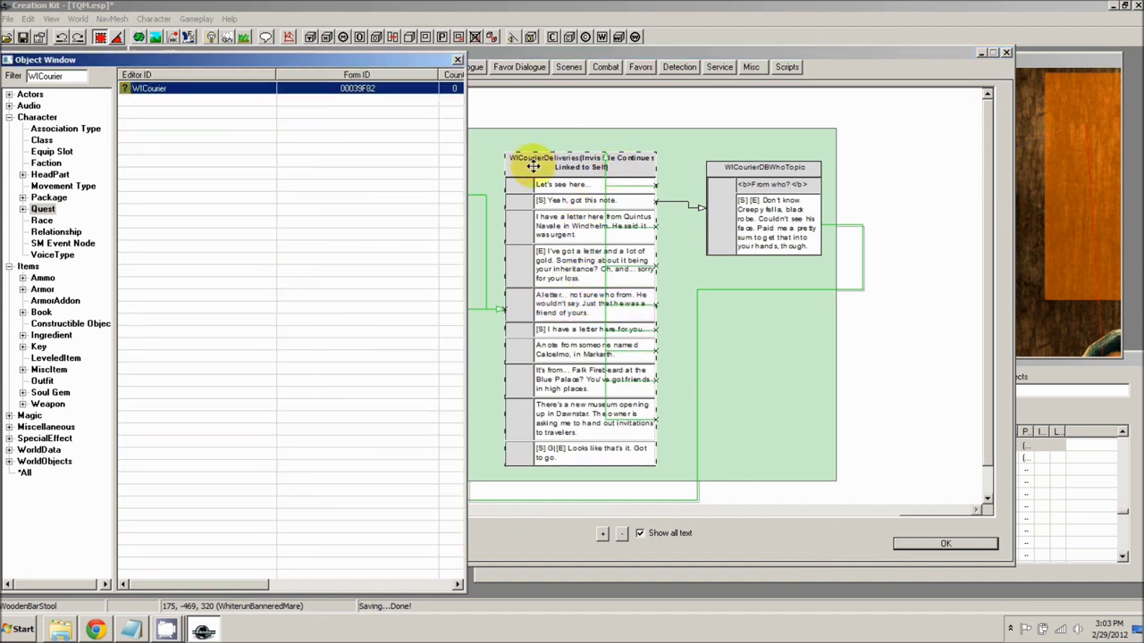
{"action": "double_click", "coordinate": [614, 174]}
{"action": "right_click", "coordinate": [365, 296]}
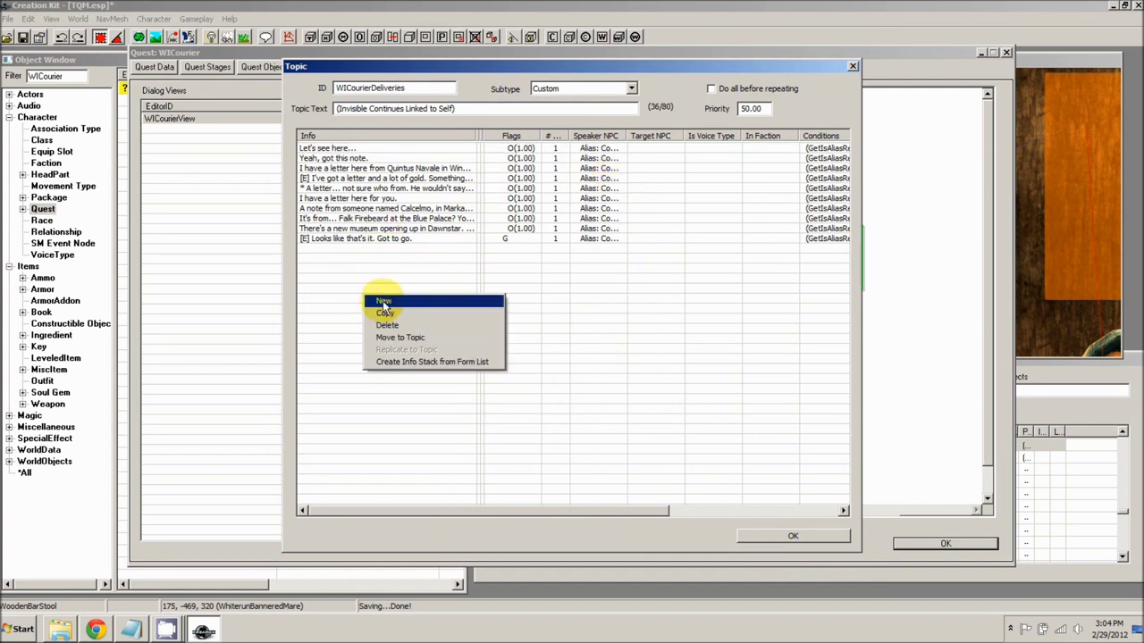
{"action": "left_click", "coordinate": [477, 82]}
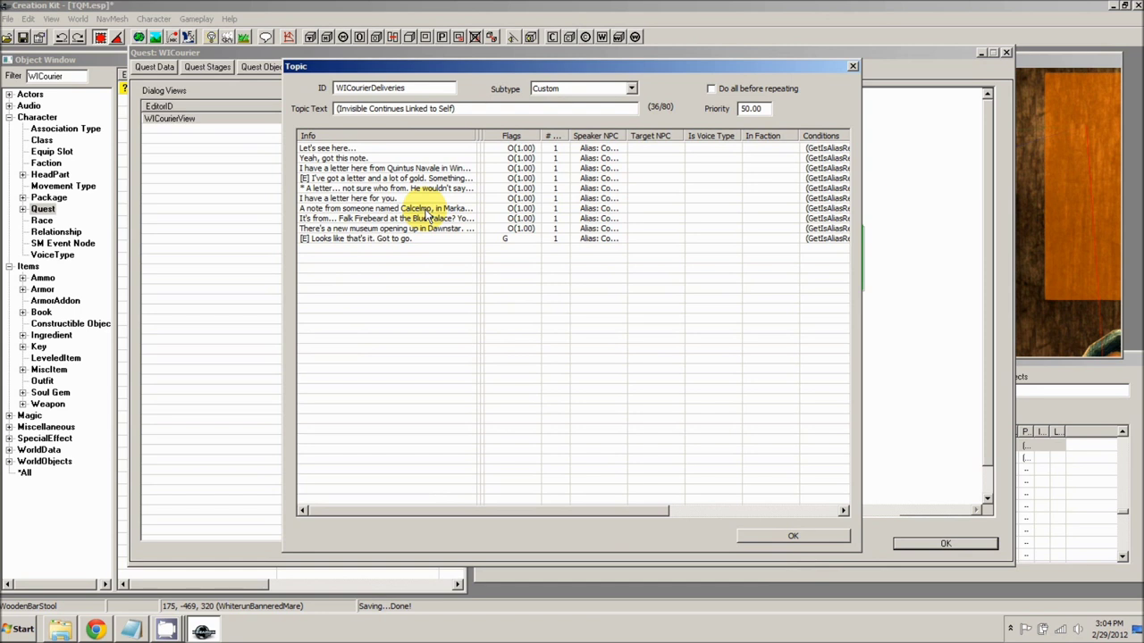
{"action": "left_click", "coordinate": [794, 536]}
Accept the WICourier quest's dialogue changes and close the quest
{"action": "left_click", "coordinate": [416, 181]}
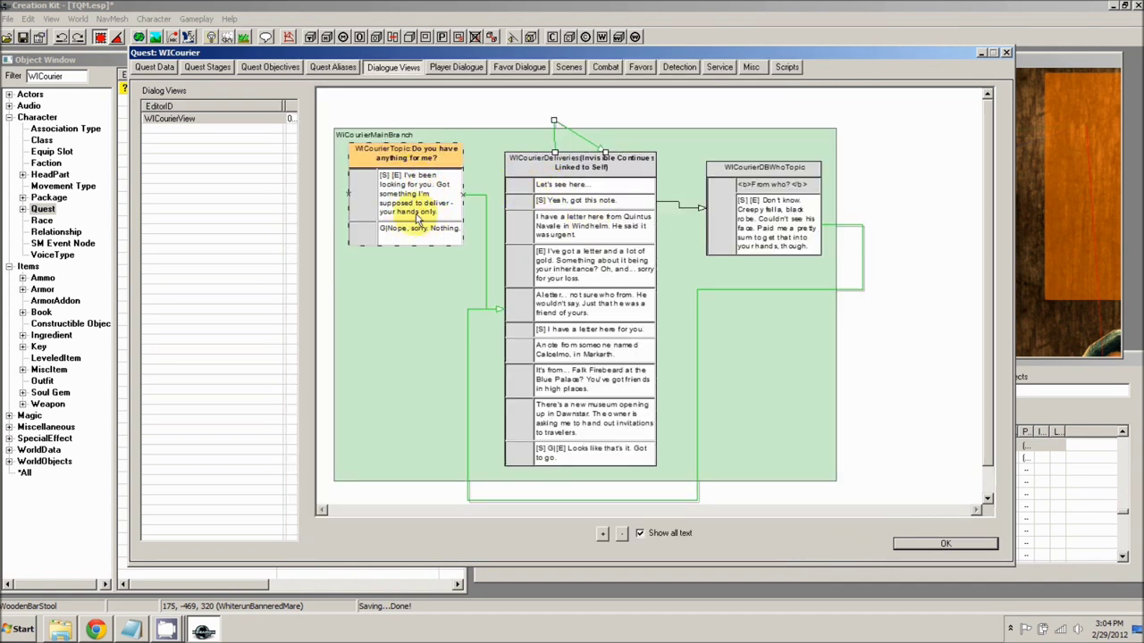
{"action": "left_click", "coordinate": [587, 186]}
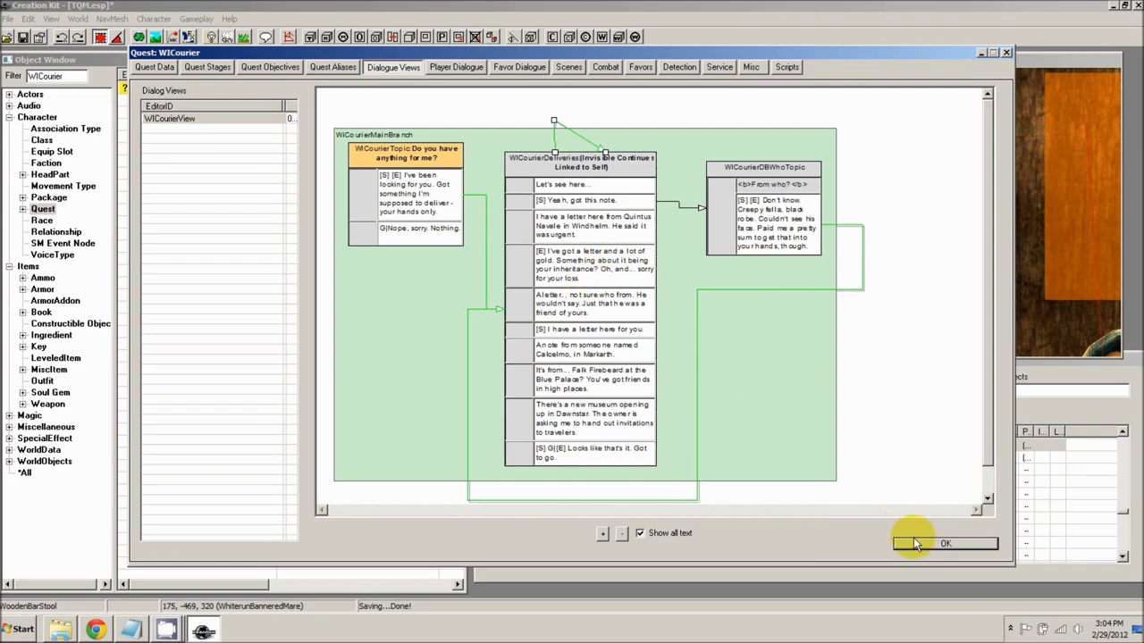
{"action": "left_click", "coordinate": [944, 544]}
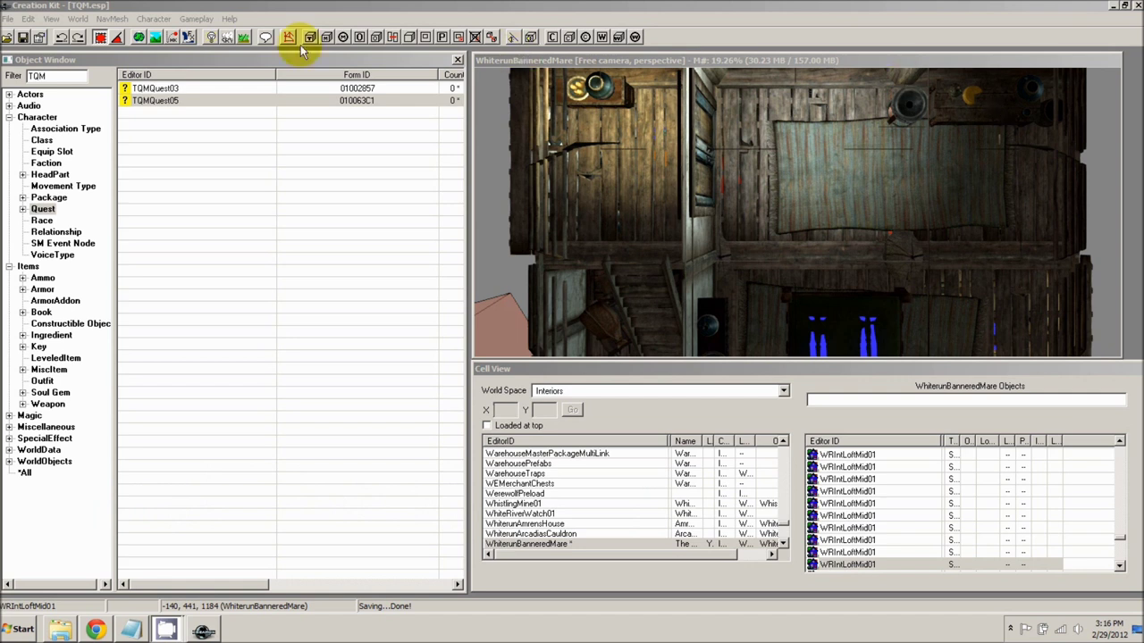
Add a new target reference to objective 20, "Follow the directions in <Alias=Note>", of the TQMQuest05 quest
{"action": "double_click", "coordinate": [142, 101]}
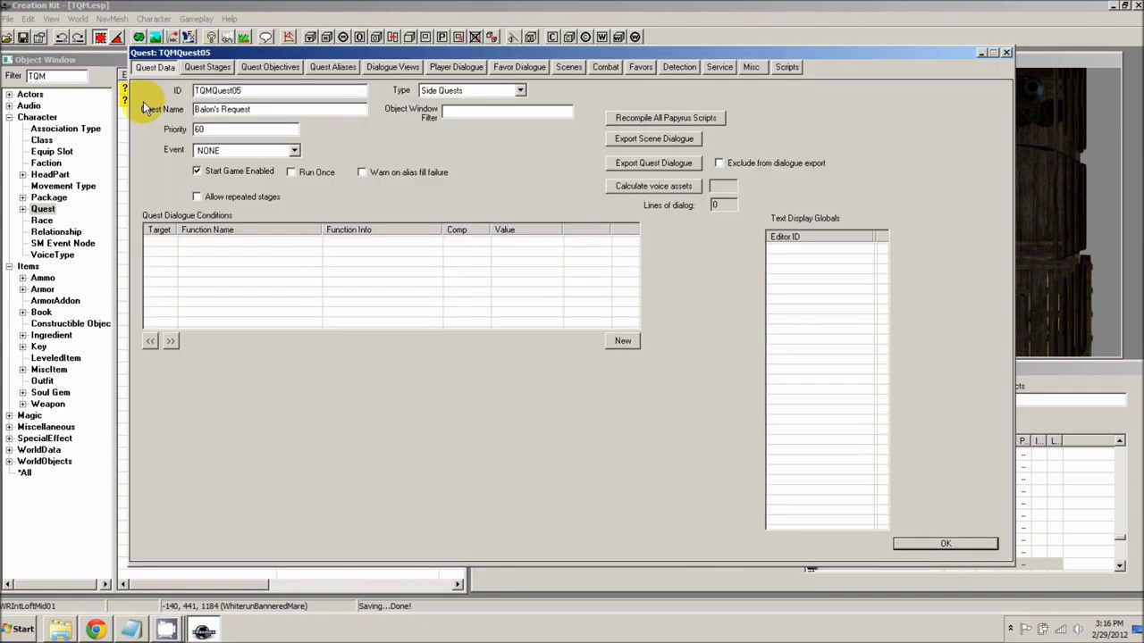
{"action": "left_click", "coordinate": [272, 71]}
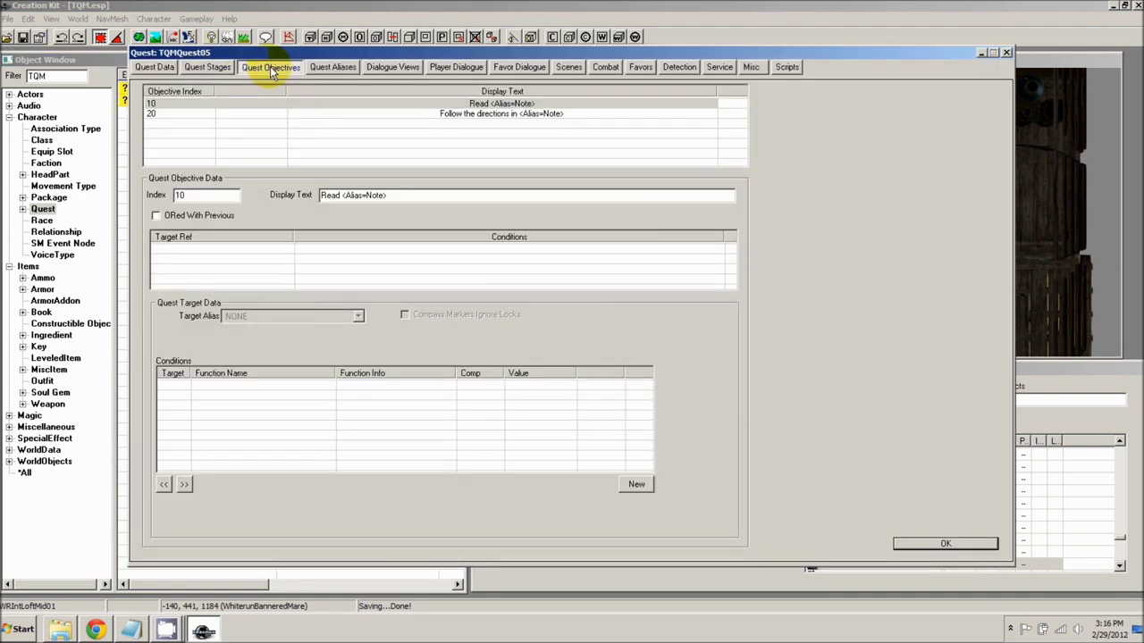
{"action": "left_click", "coordinate": [251, 113]}
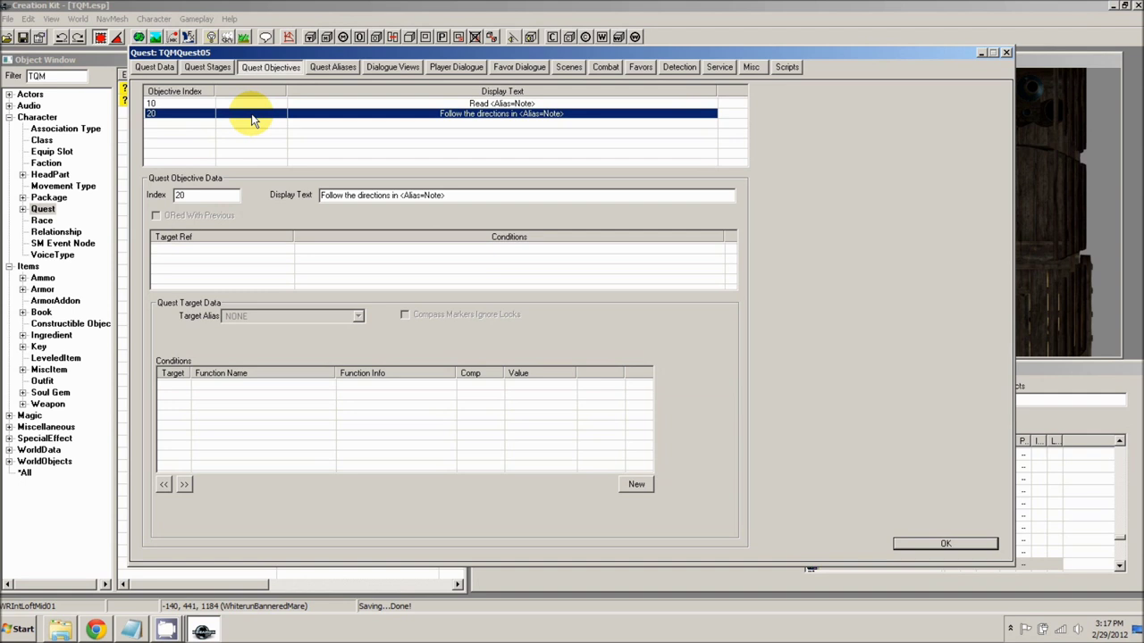
{"action": "right_click", "coordinate": [193, 265]}
{"action": "left_click", "coordinate": [219, 268]}
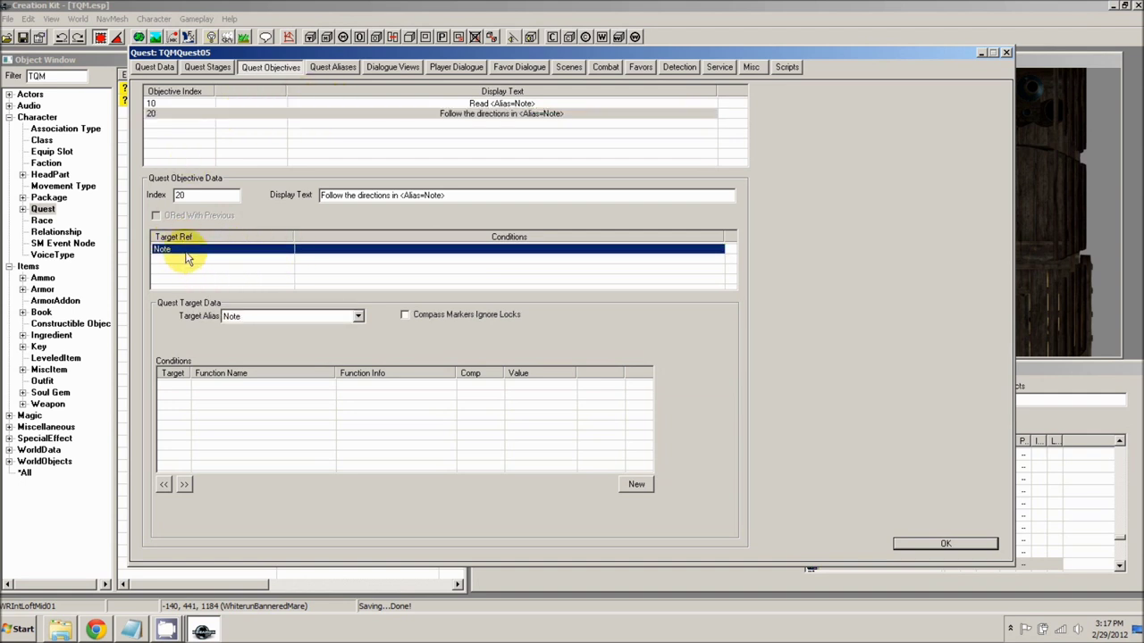
Set the new target's alias to Stool with Compass Markers Ignore Locks enabled, and accept the quest
{"action": "left_click", "coordinate": [226, 317]}
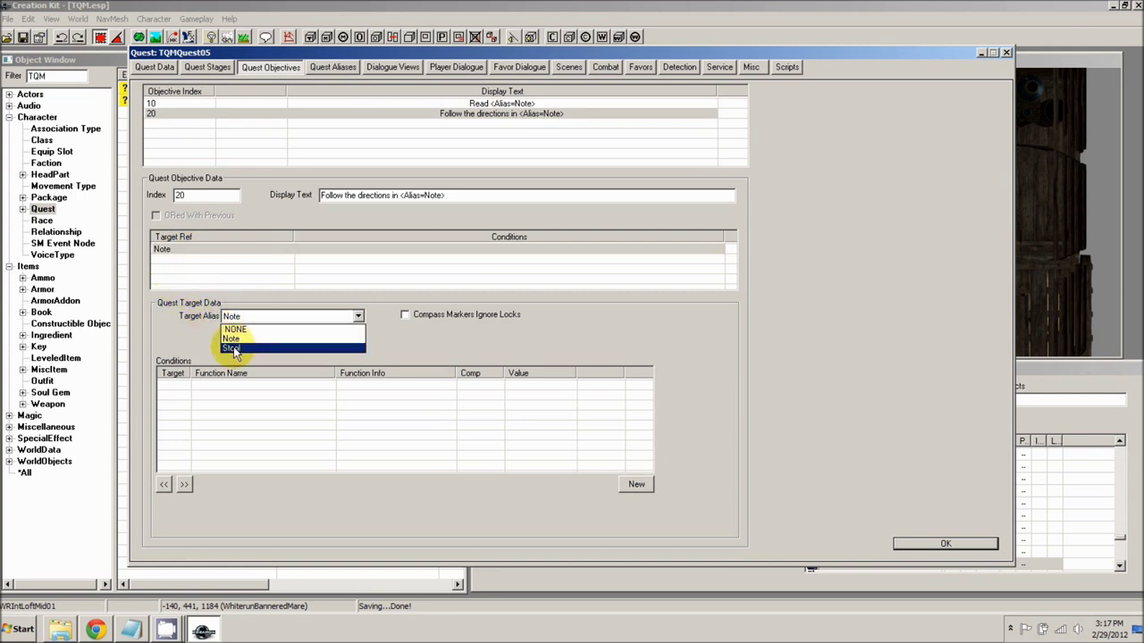
{"action": "left_click", "coordinate": [234, 349]}
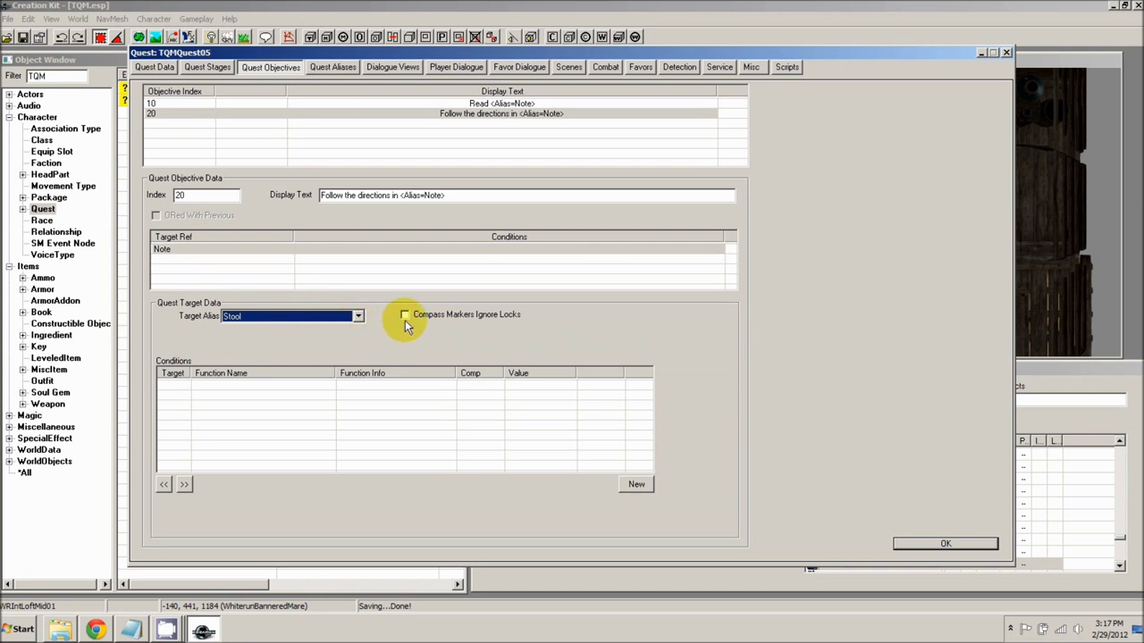
{"action": "left_click", "coordinate": [405, 318]}
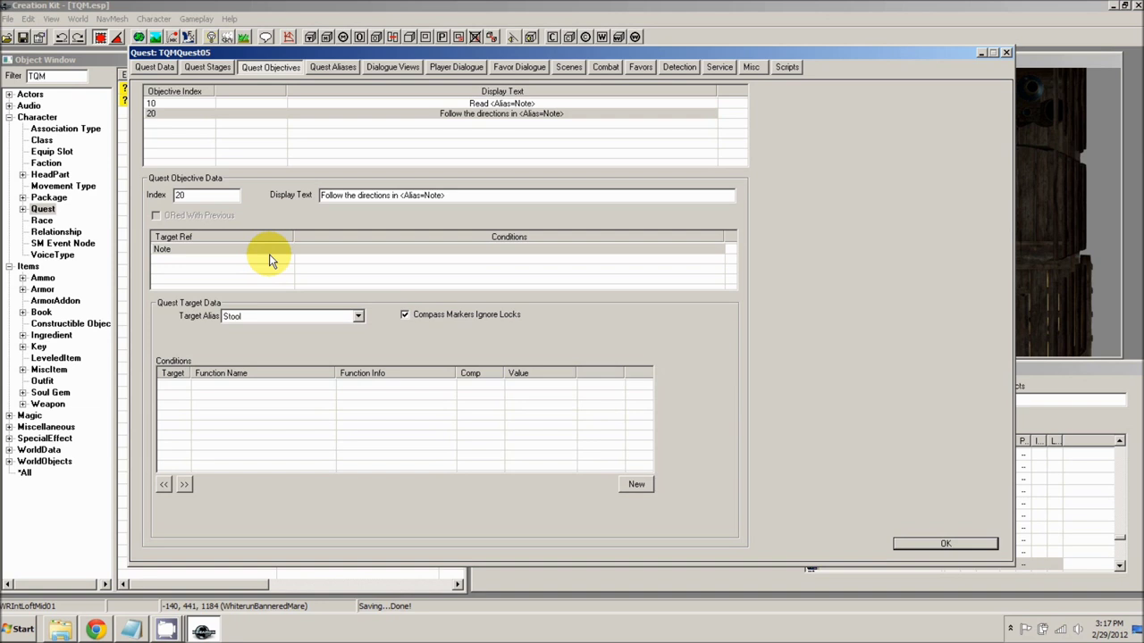
{"action": "left_click", "coordinate": [237, 318]}
{"action": "left_click", "coordinate": [237, 320]}
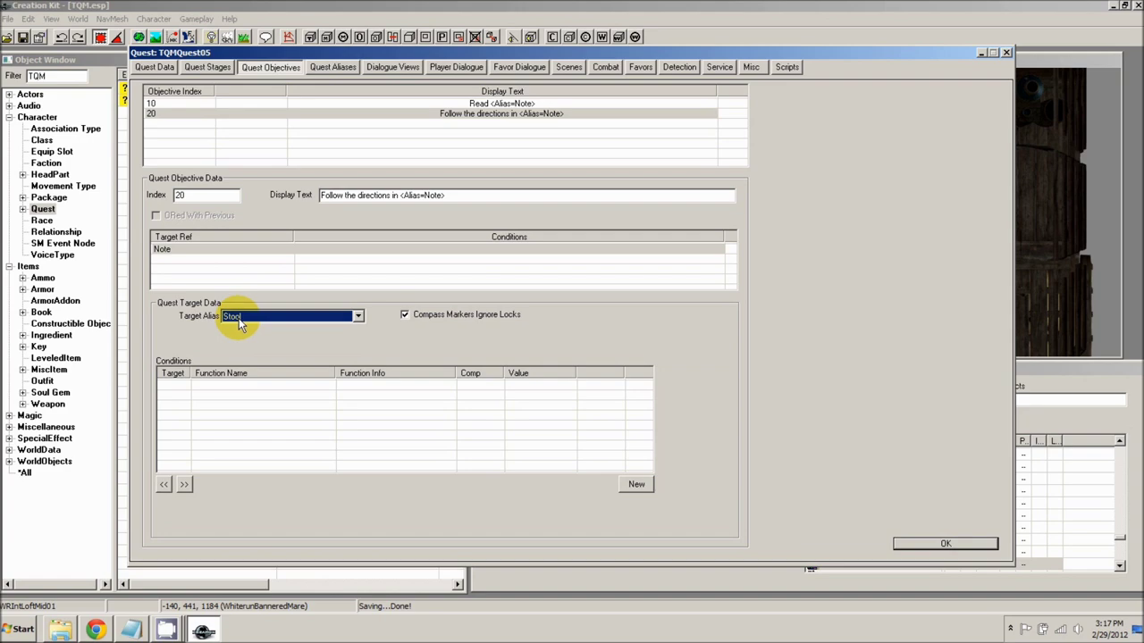
{"action": "left_click", "coordinate": [945, 544]}
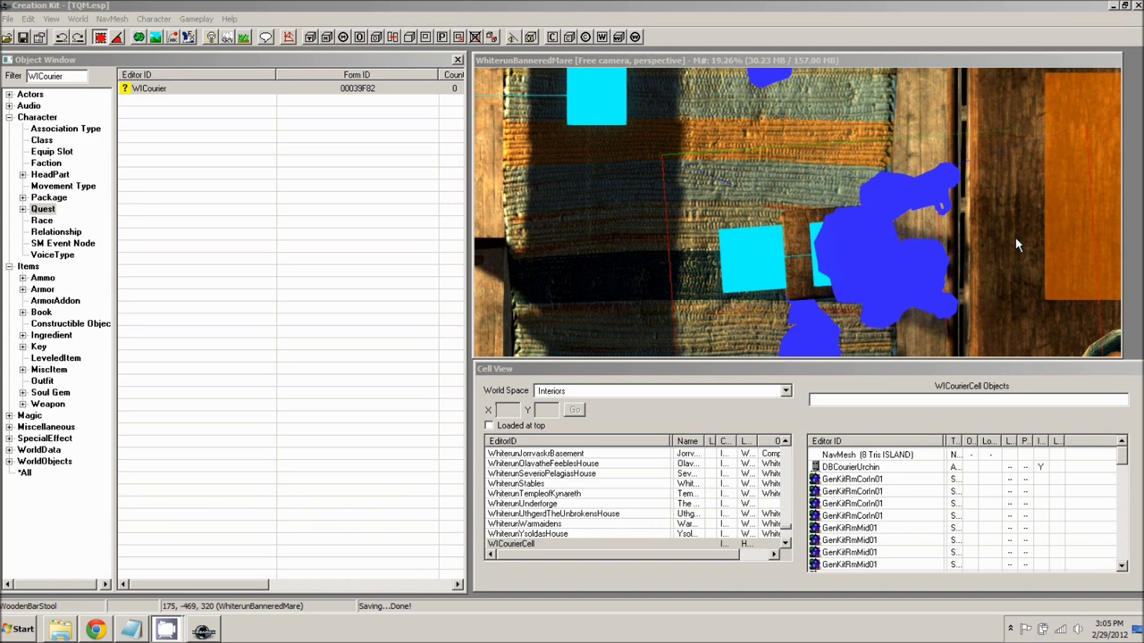
Clear the object filter and open the Change Location Event from the SM Event Node category
{"action": "left_click", "coordinate": [62, 244]}
{"action": "left_click_drag", "start_coordinate": [70, 75], "coordinate": [7, 85]}
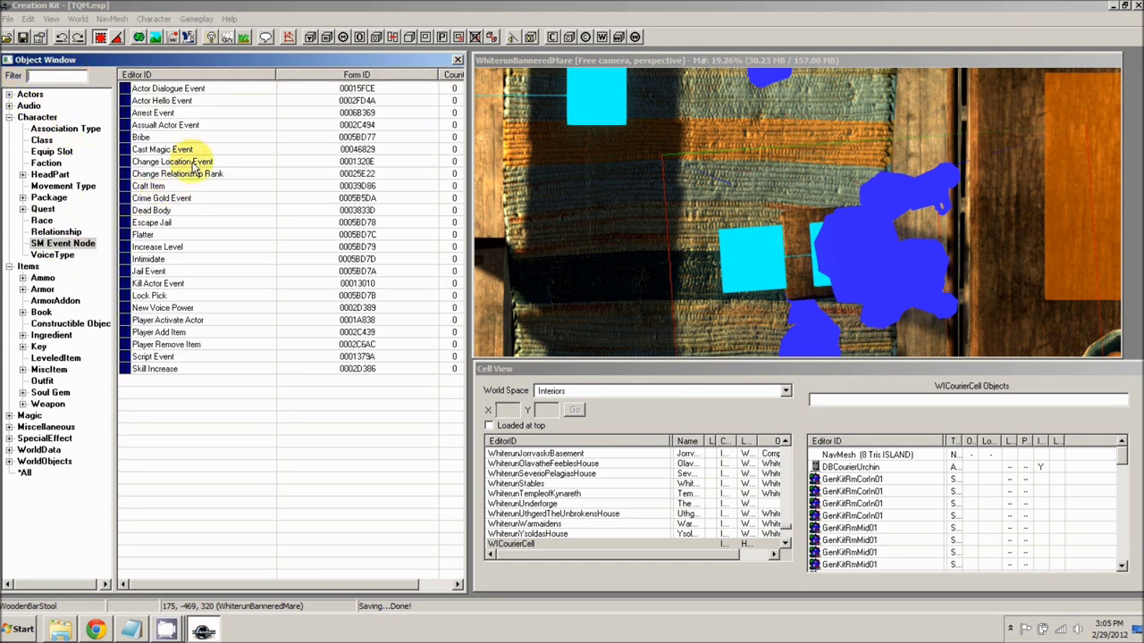
{"action": "double_click", "coordinate": [191, 161]}
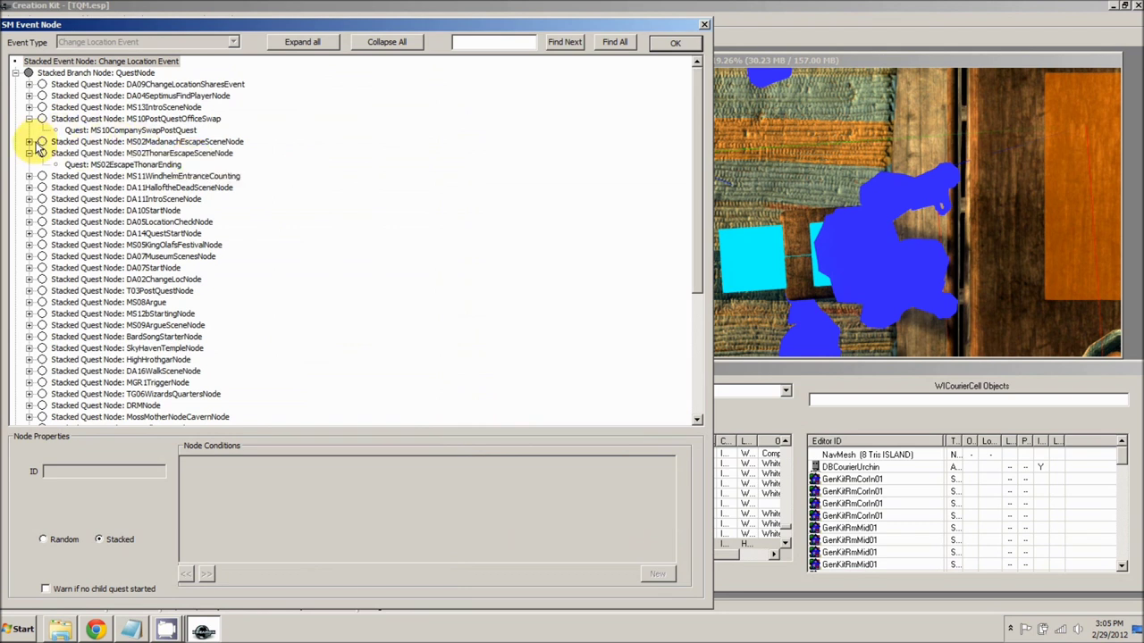
Select the WICourierNodeSharesEvent quest node in the event tree and collapse the QuestNode branch above it
{"action": "left_click", "coordinate": [28, 119]}
{"action": "left_click", "coordinate": [29, 141]}
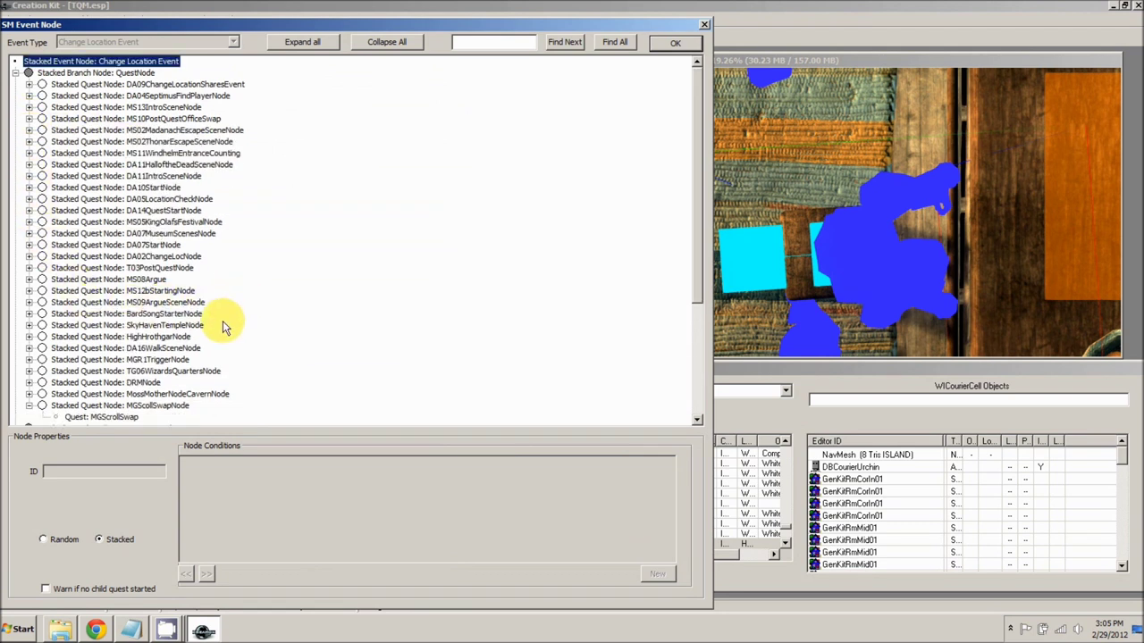
{"action": "scroll", "coordinate": [190, 346], "scroll_direction": "down", "scroll_amount": 4}
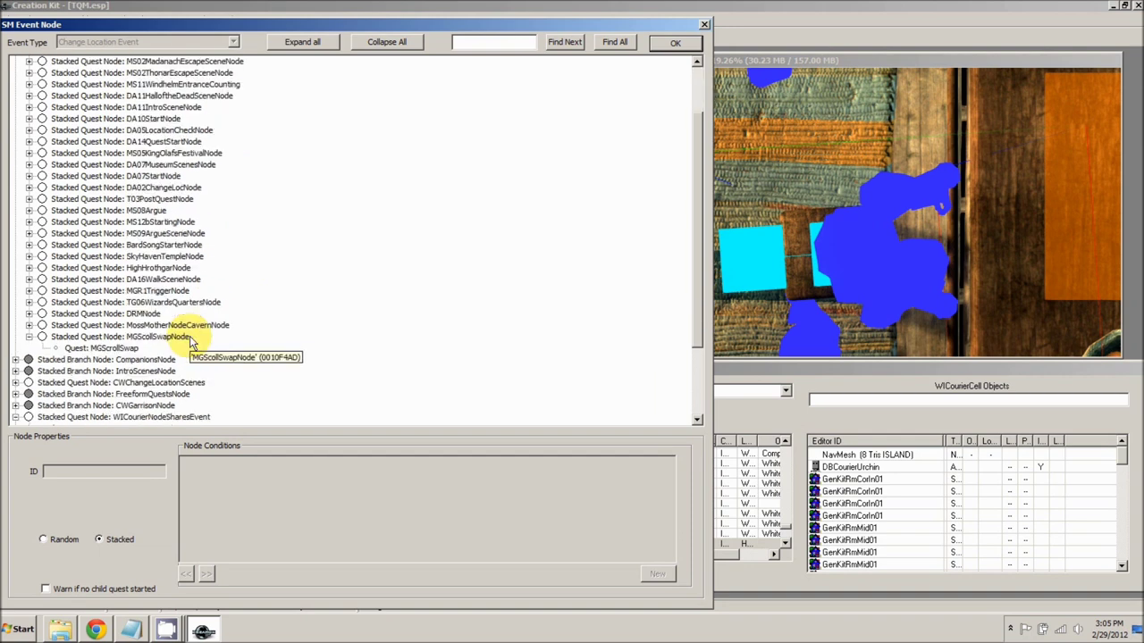
{"action": "left_click", "coordinate": [163, 350]}
{"action": "scroll", "coordinate": [164, 355], "scroll_direction": "down", "scroll_amount": 1}
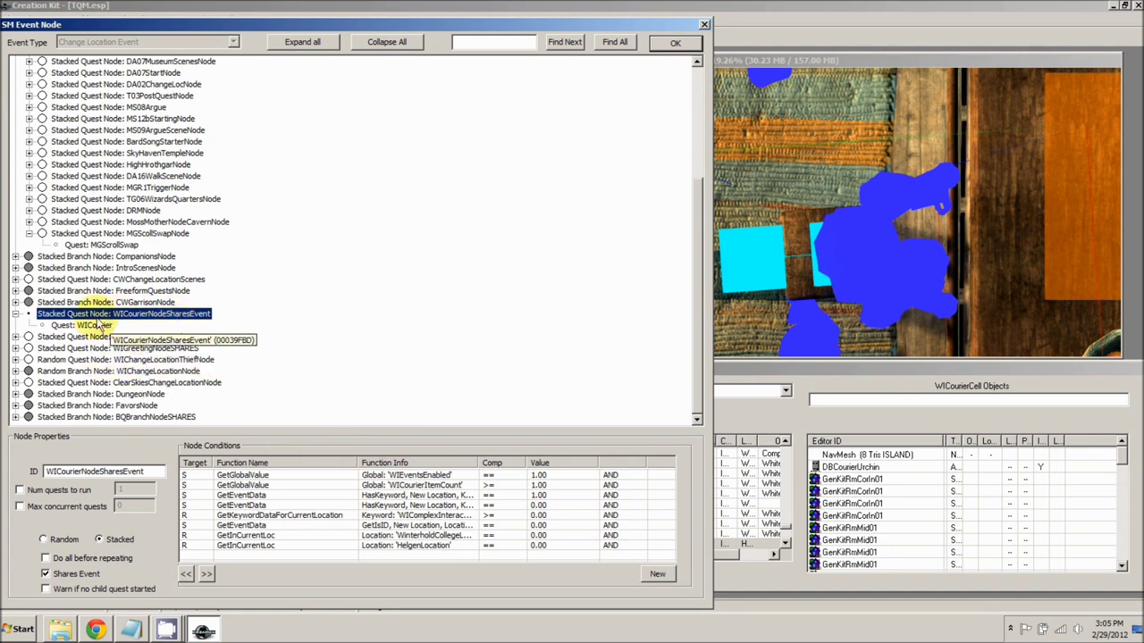
{"action": "scroll", "coordinate": [65, 123], "scroll_direction": "up", "scroll_amount": 5}
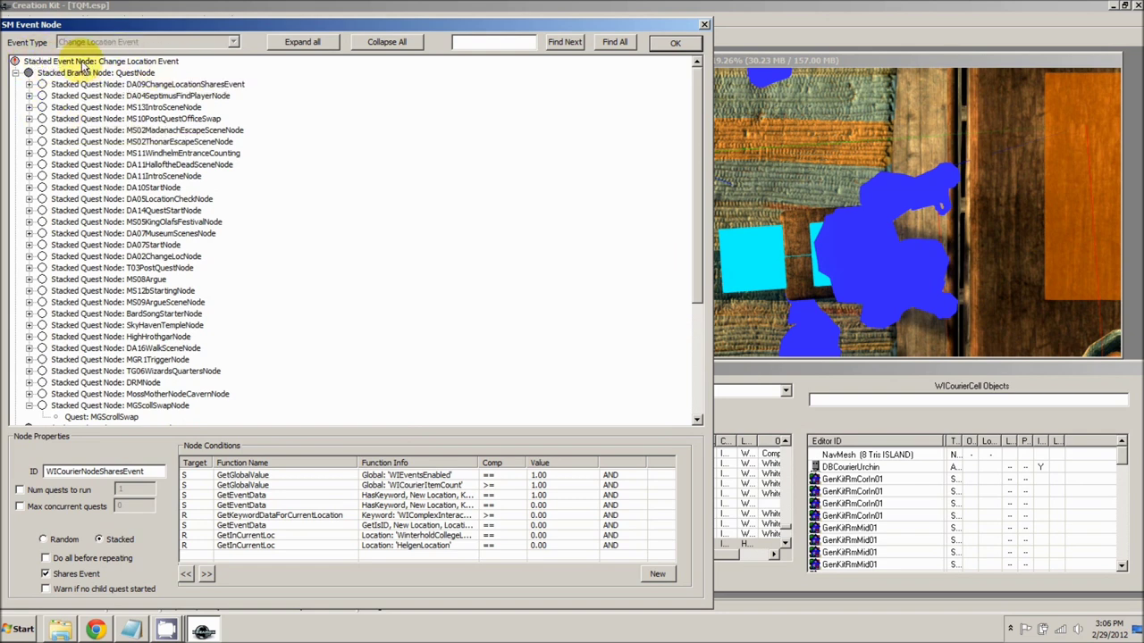
{"action": "scroll", "coordinate": [183, 210], "scroll_direction": "down", "scroll_amount": 5}
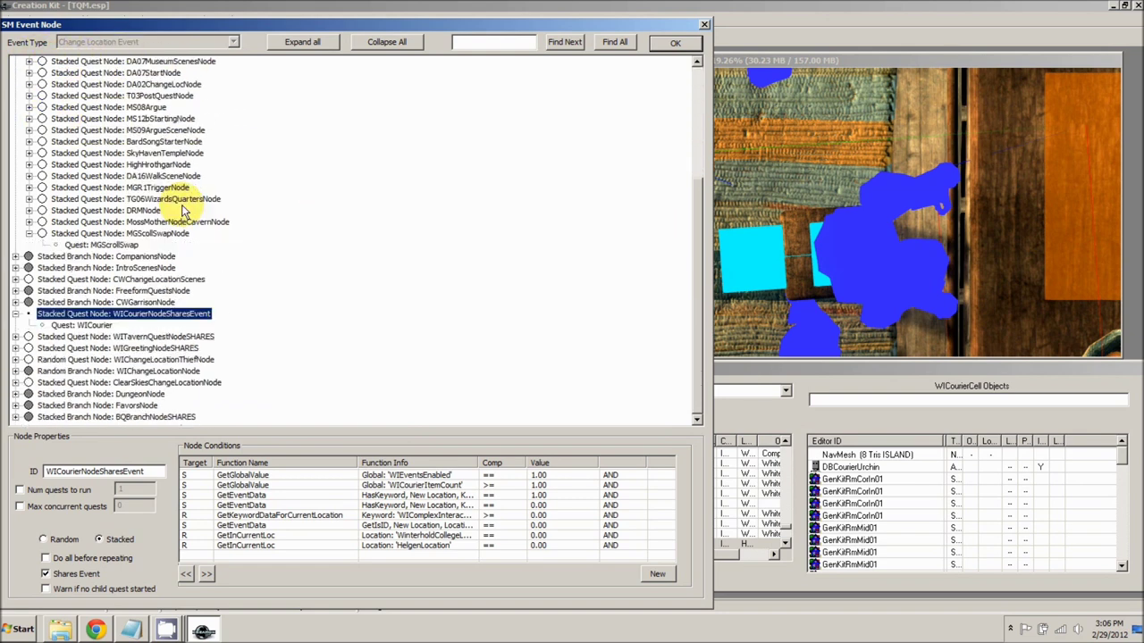
{"action": "scroll", "coordinate": [183, 210], "scroll_direction": "up", "scroll_amount": 5}
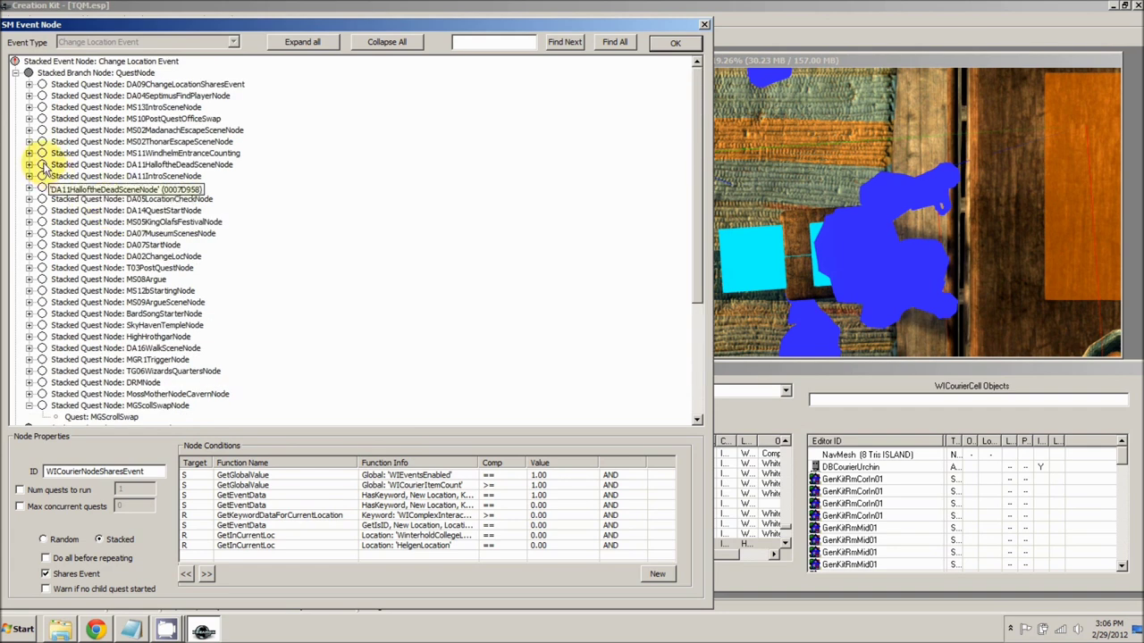
{"action": "left_click", "coordinate": [15, 72]}
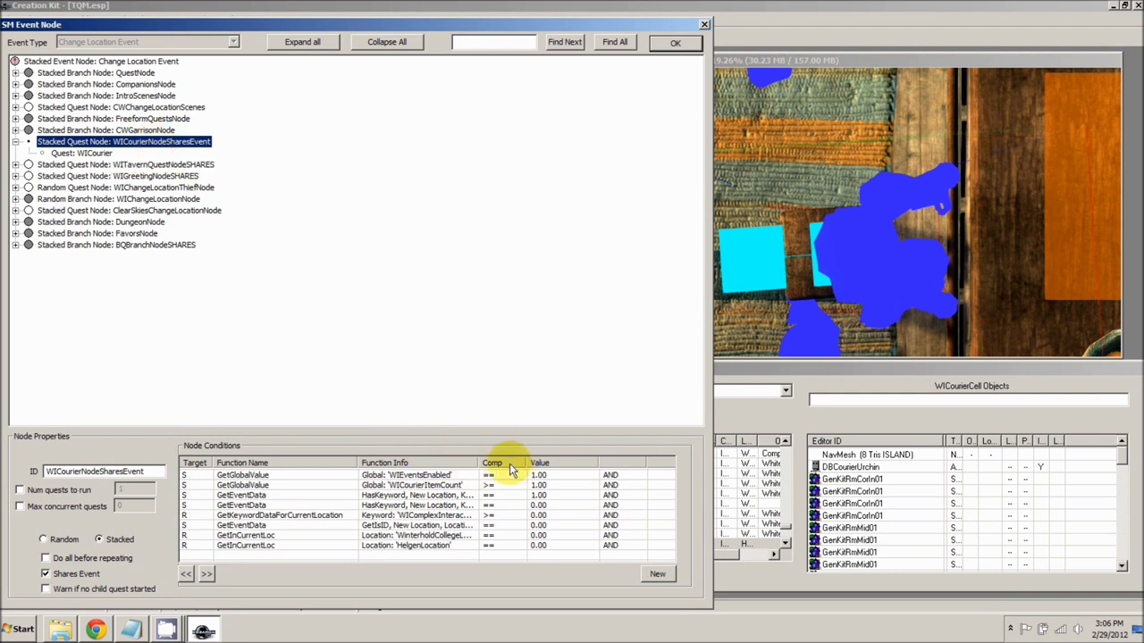
Examine the WICourierNodeSharesEvent conditions for WIEventsEnabled, WICourierItemCount, LocTypeHabitation and LocTypeOrcStronghold, widening the function info to read them
{"action": "left_click", "coordinate": [415, 477]}
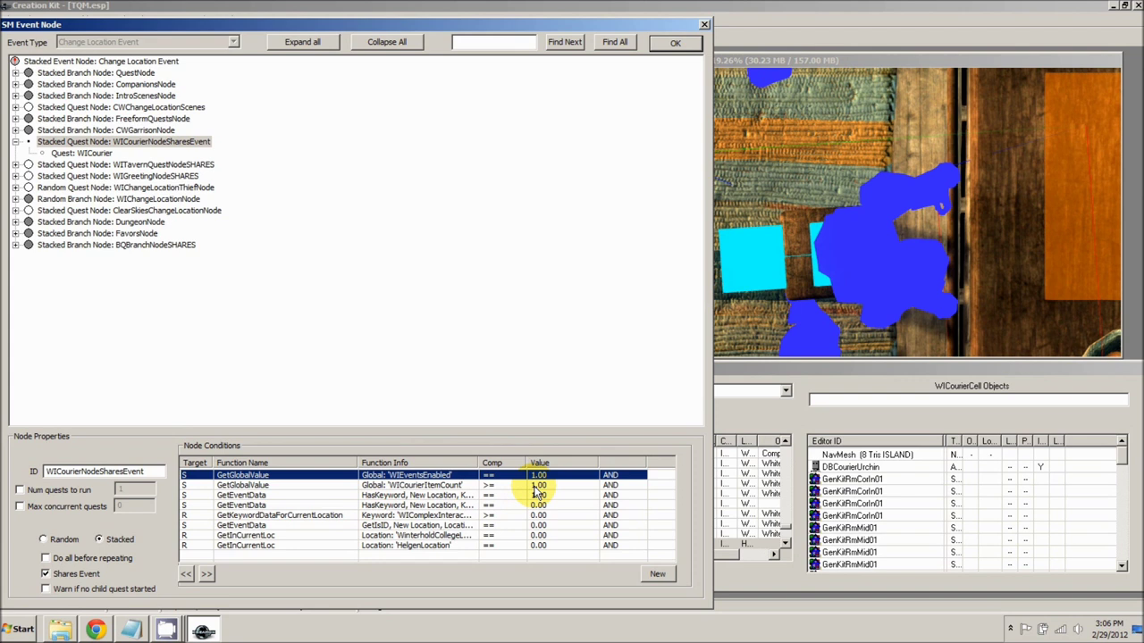
{"action": "left_click", "coordinate": [486, 487]}
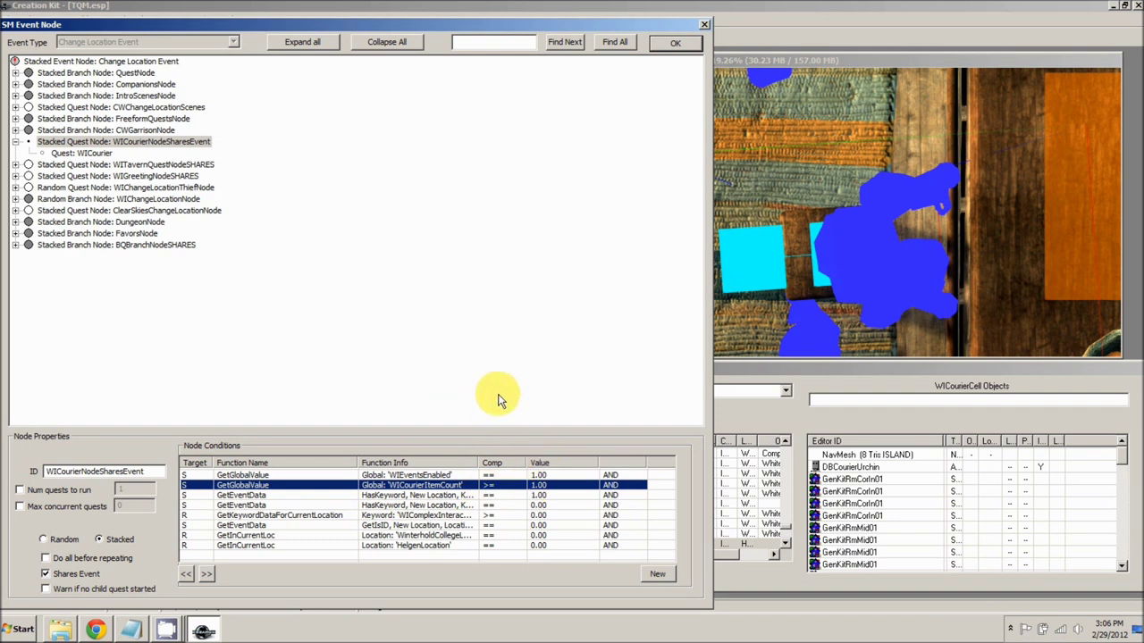
{"action": "left_click_drag", "start_coordinate": [478, 463], "coordinate": [586, 463]}
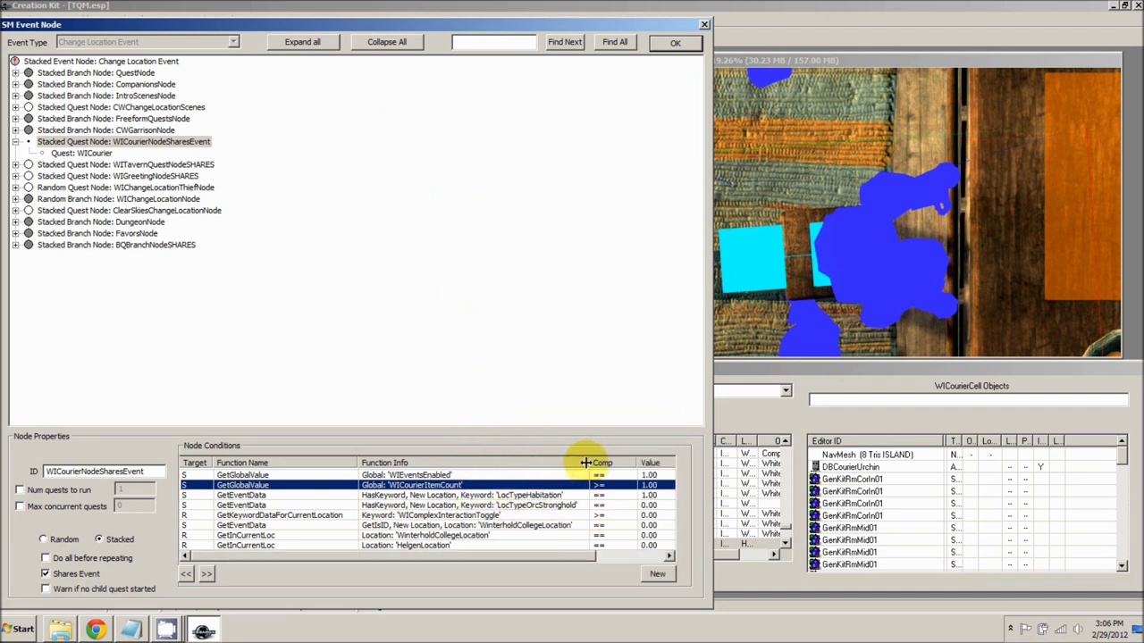
{"action": "left_click", "coordinate": [522, 496]}
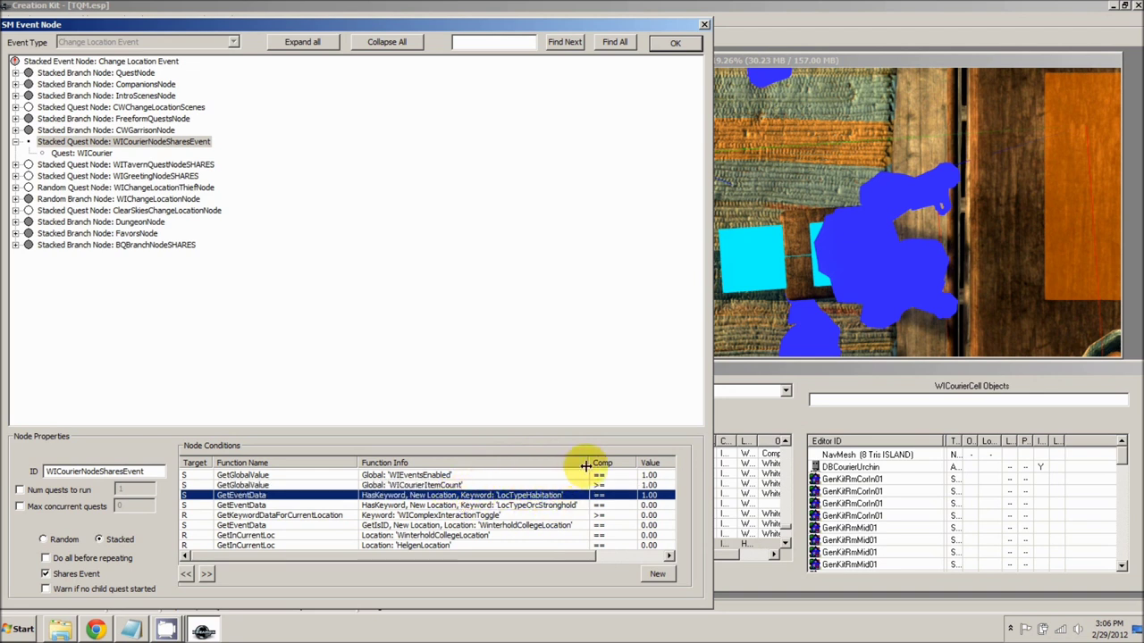
{"action": "left_click_drag", "start_coordinate": [587, 463], "coordinate": [548, 461]}
{"action": "left_click", "coordinate": [516, 505]}
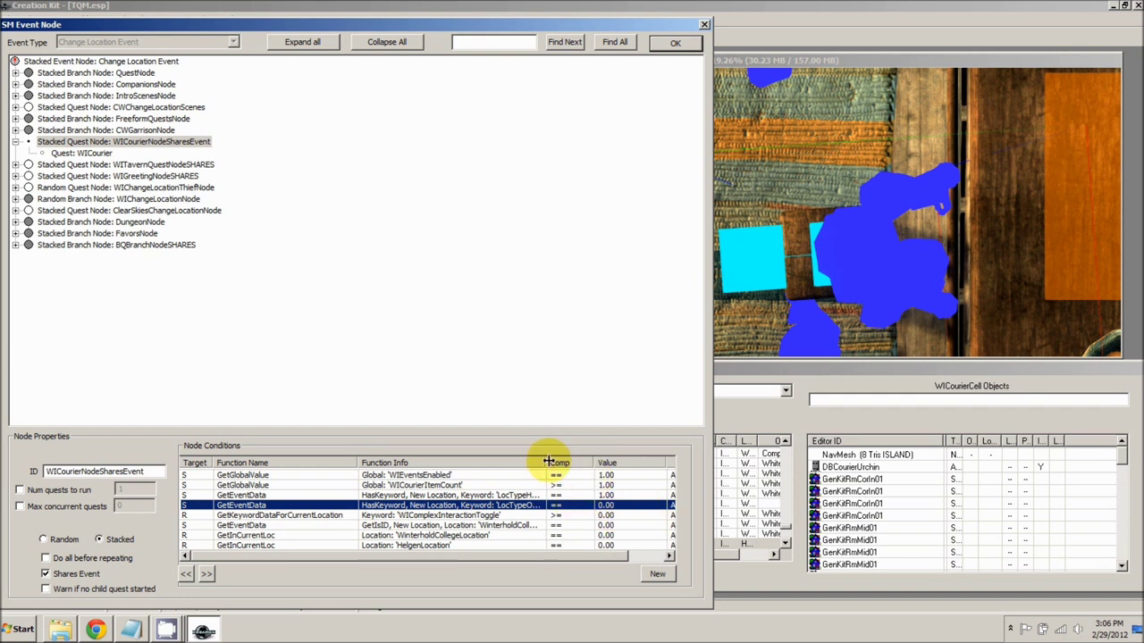
{"action": "left_click_drag", "start_coordinate": [549, 462], "coordinate": [538, 463]}
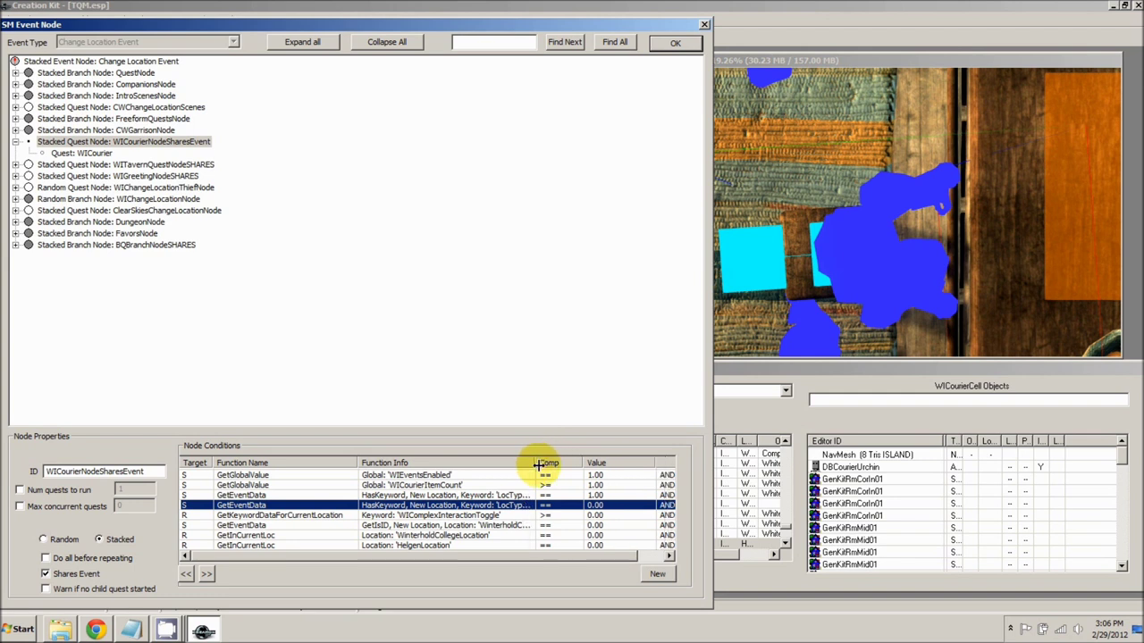
Examine the node's remaining conditions for WIComplexInteractionToggle, WinterholdCollegeLocation and HelgenLocation
{"action": "left_click", "coordinate": [436, 516]}
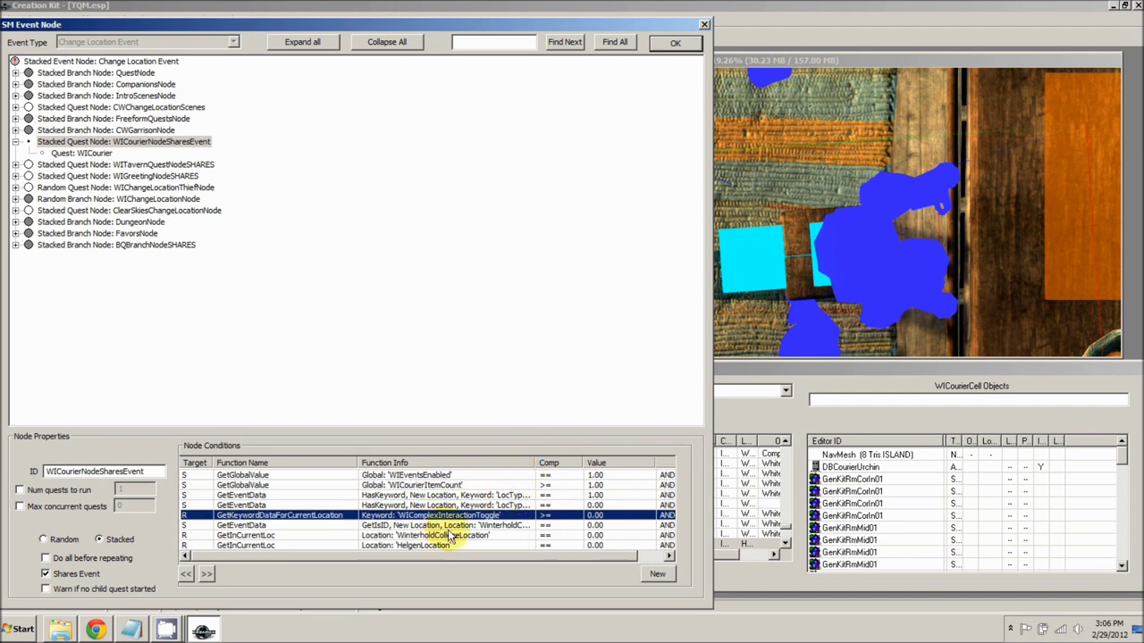
{"action": "left_click", "coordinate": [456, 529]}
{"action": "left_click_drag", "start_coordinate": [523, 462], "coordinate": [581, 459]}
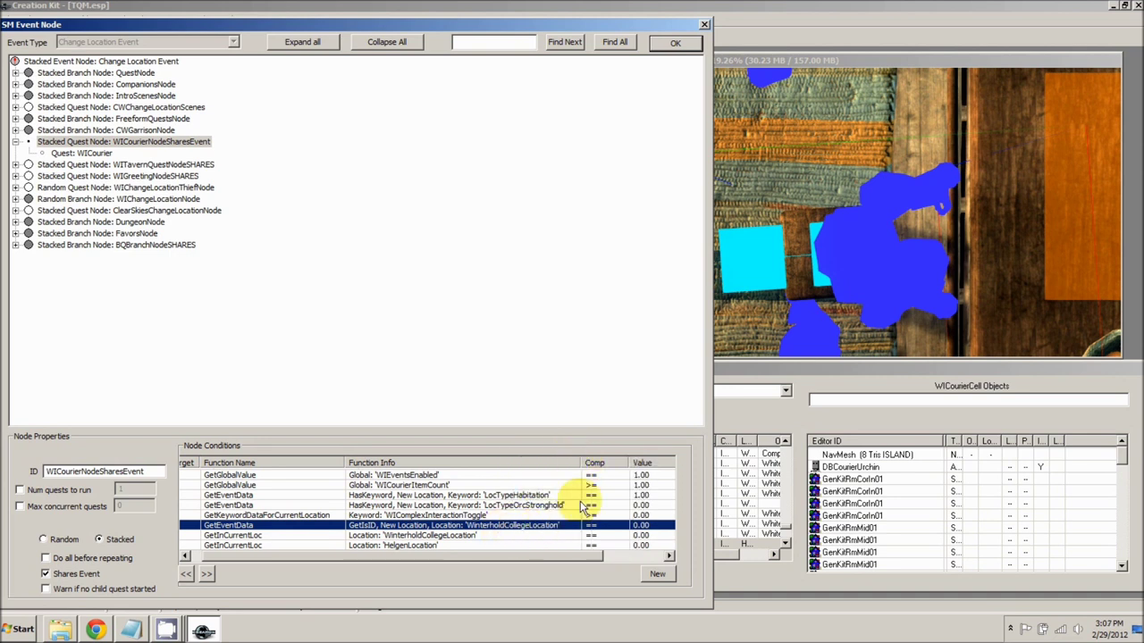
{"action": "left_click_drag", "start_coordinate": [581, 459], "coordinate": [531, 463]}
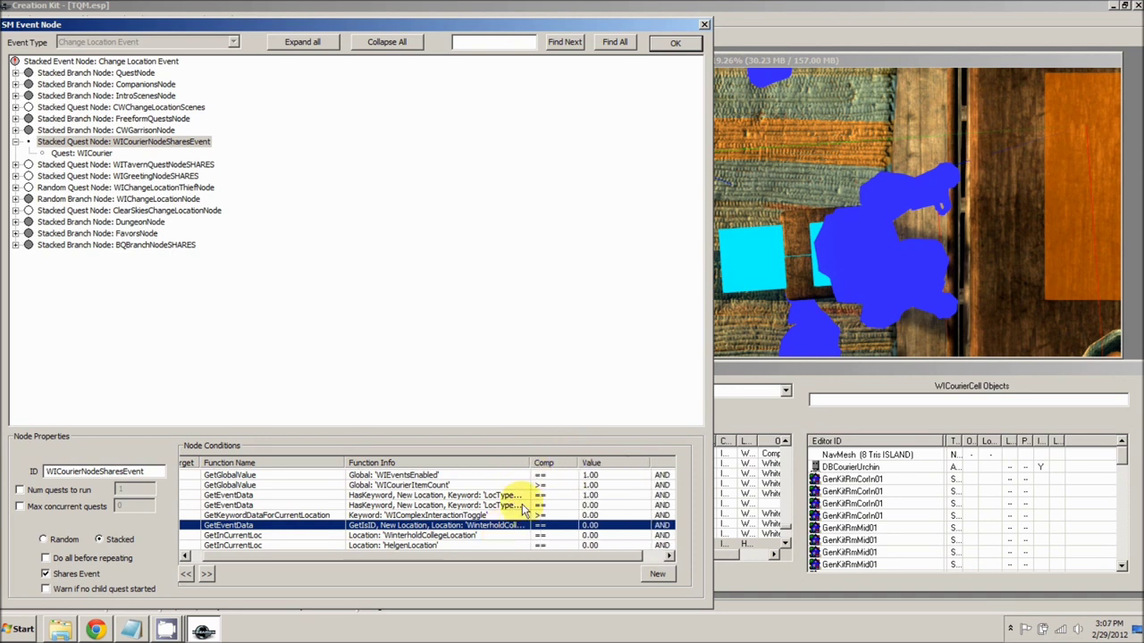
{"action": "left_click", "coordinate": [458, 536]}
{"action": "left_click", "coordinate": [431, 546]}
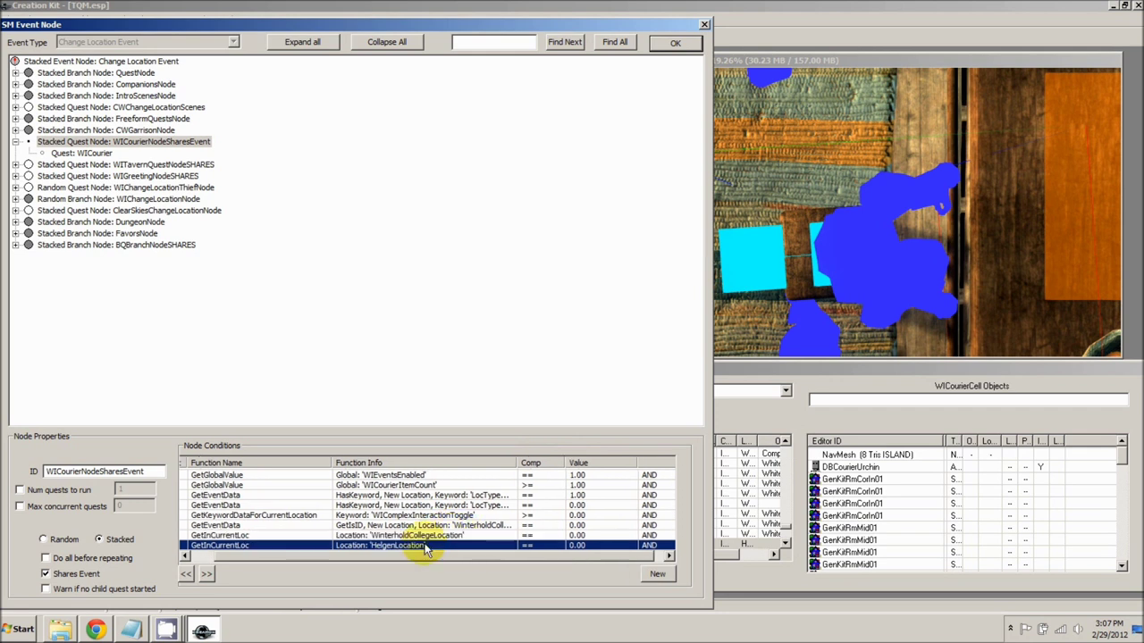
{"action": "left_click_drag", "start_coordinate": [459, 556], "coordinate": [396, 563]}
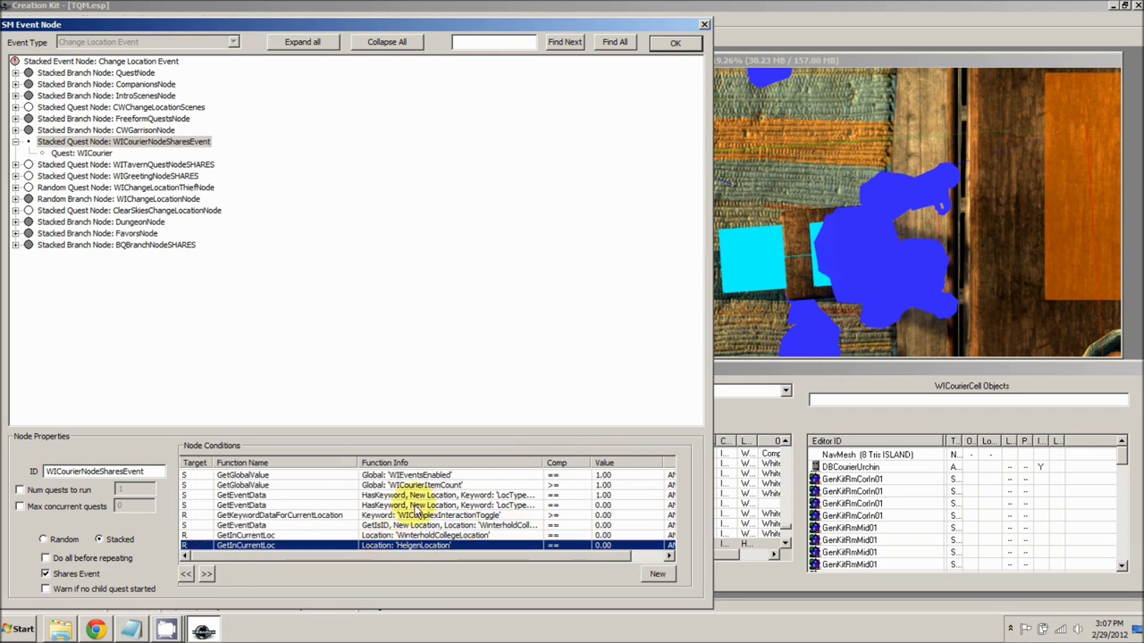
Inspect the WICourier quest under the WICourierNodeSharesEvent node and close the event node editor
{"action": "left_click", "coordinate": [112, 142]}
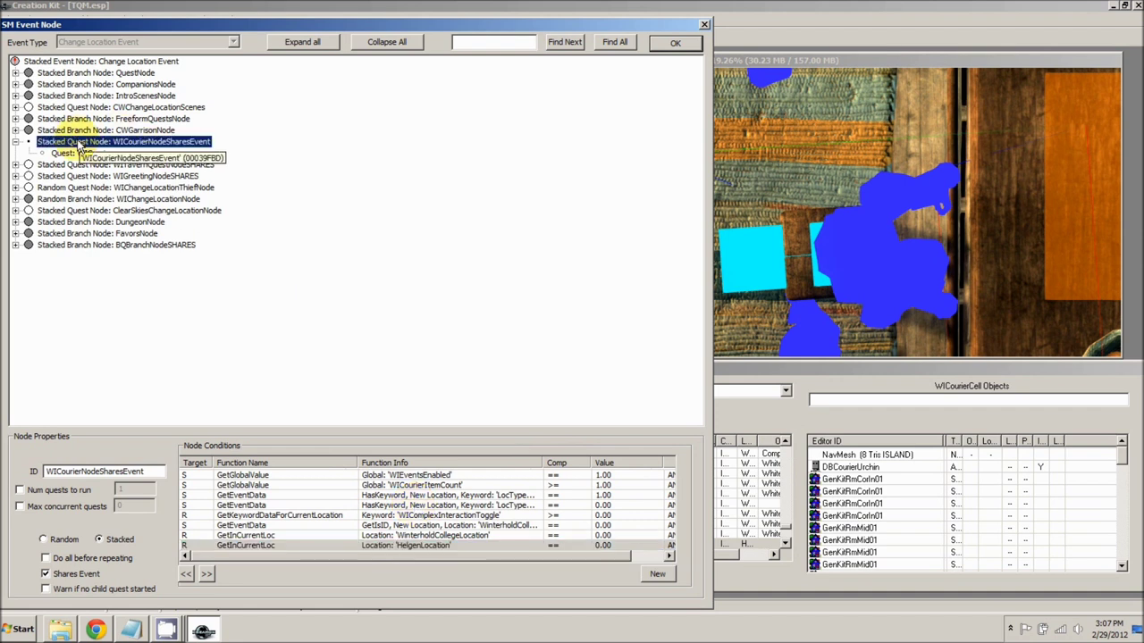
{"action": "left_click", "coordinate": [98, 154]}
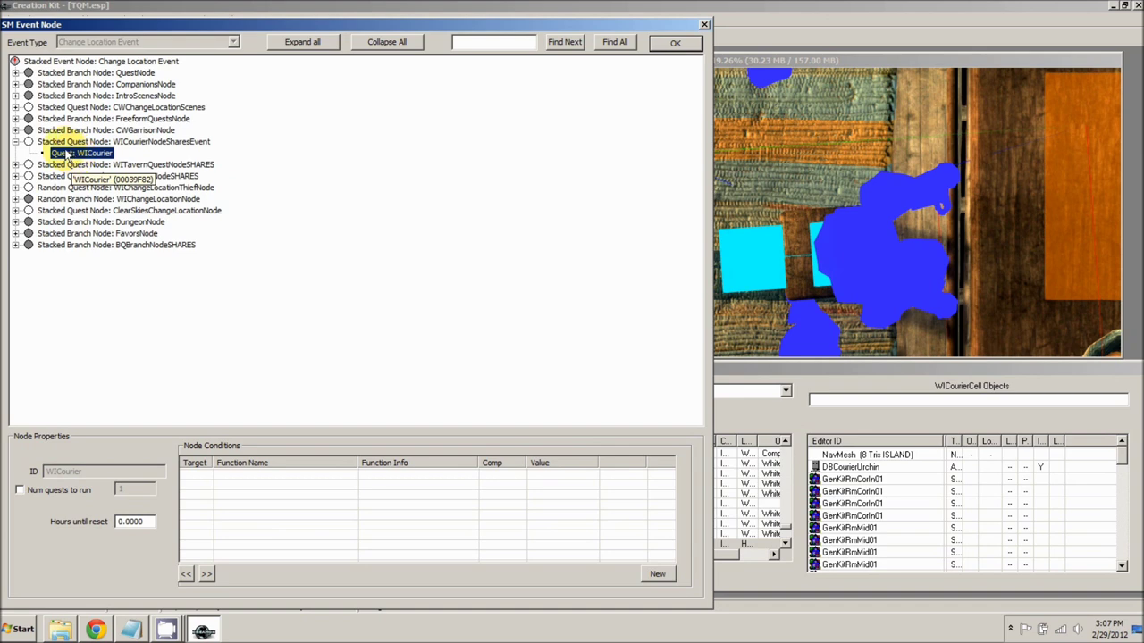
{"action": "left_click", "coordinate": [704, 24]}
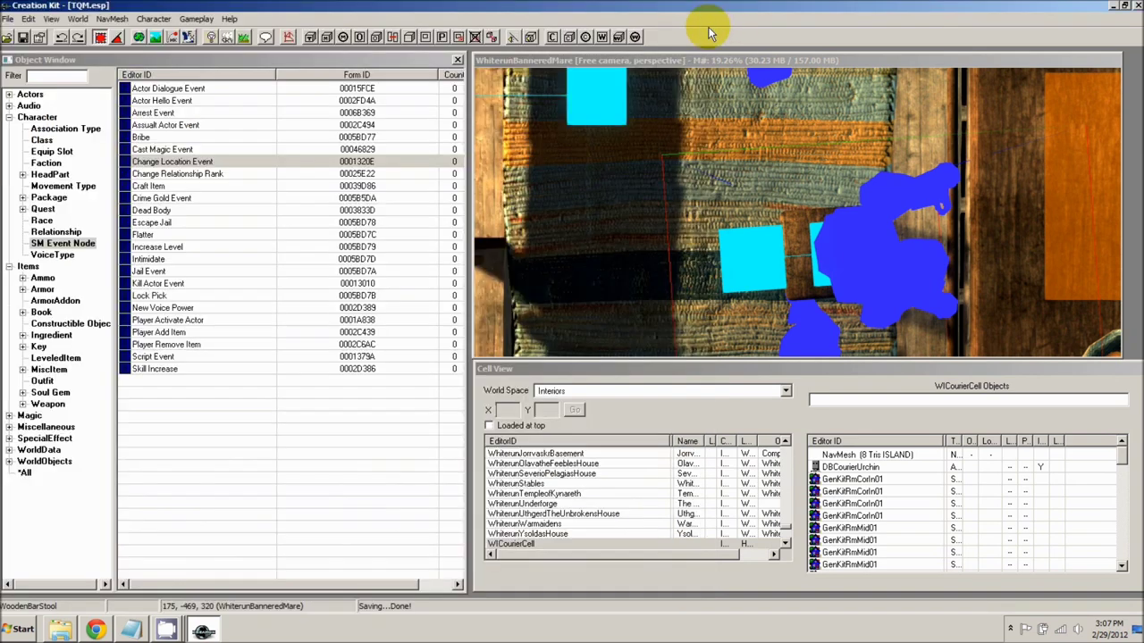
Filter the Quest category by WICourier and open the WICourier quest
{"action": "left_click", "coordinate": [43, 209]}
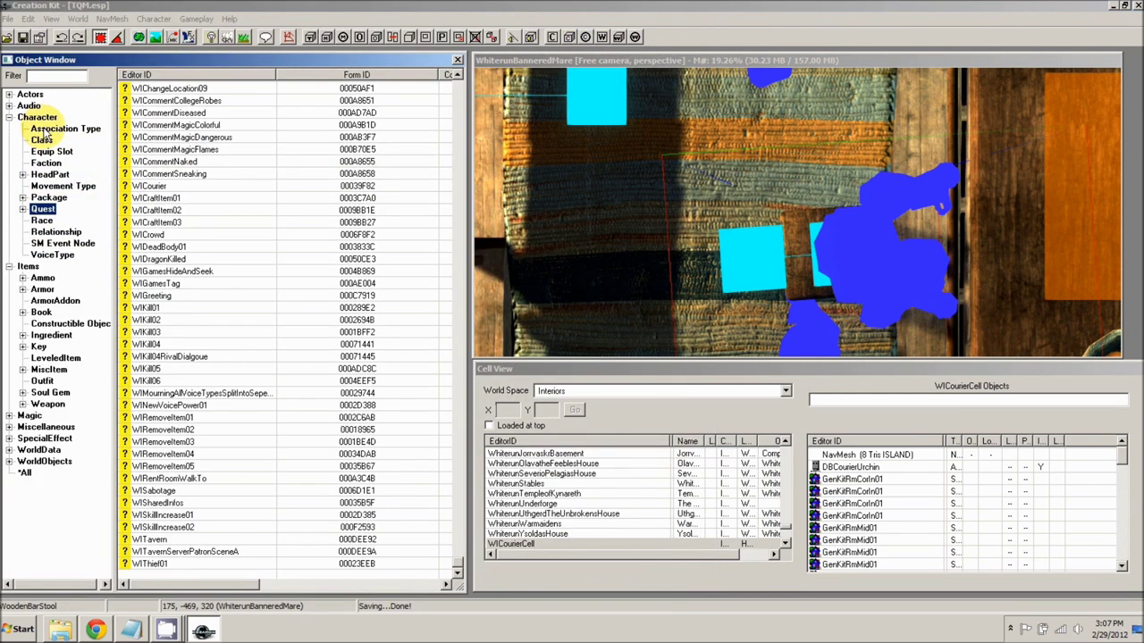
{"action": "left_click", "coordinate": [64, 76]}
{"action": "type", "text": "WICourier"}
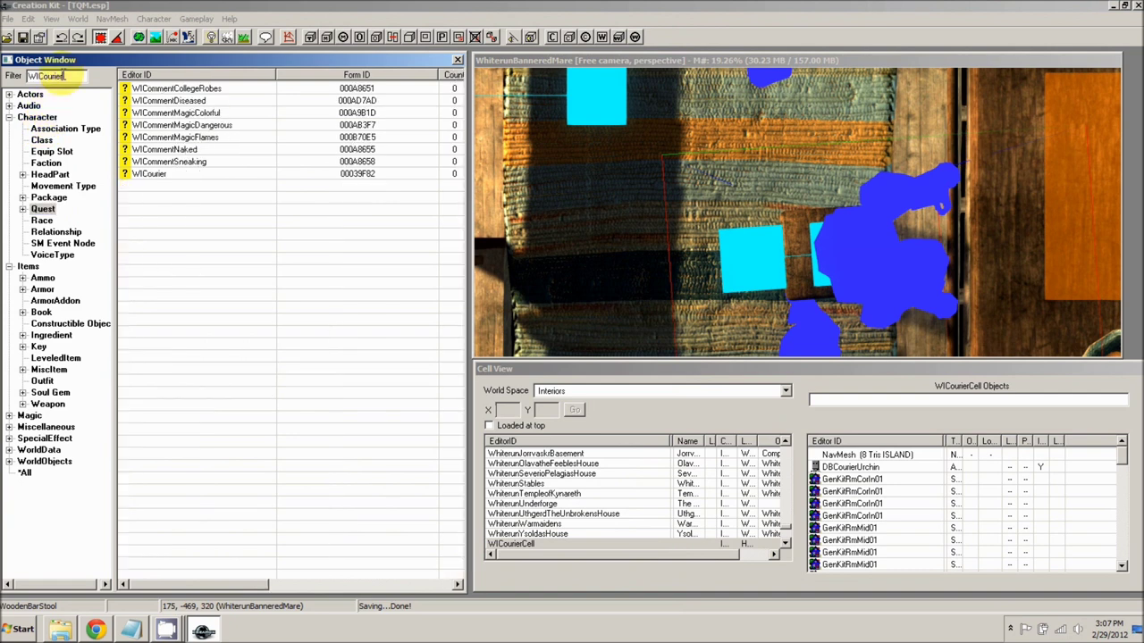
{"action": "double_click", "coordinate": [146, 89]}
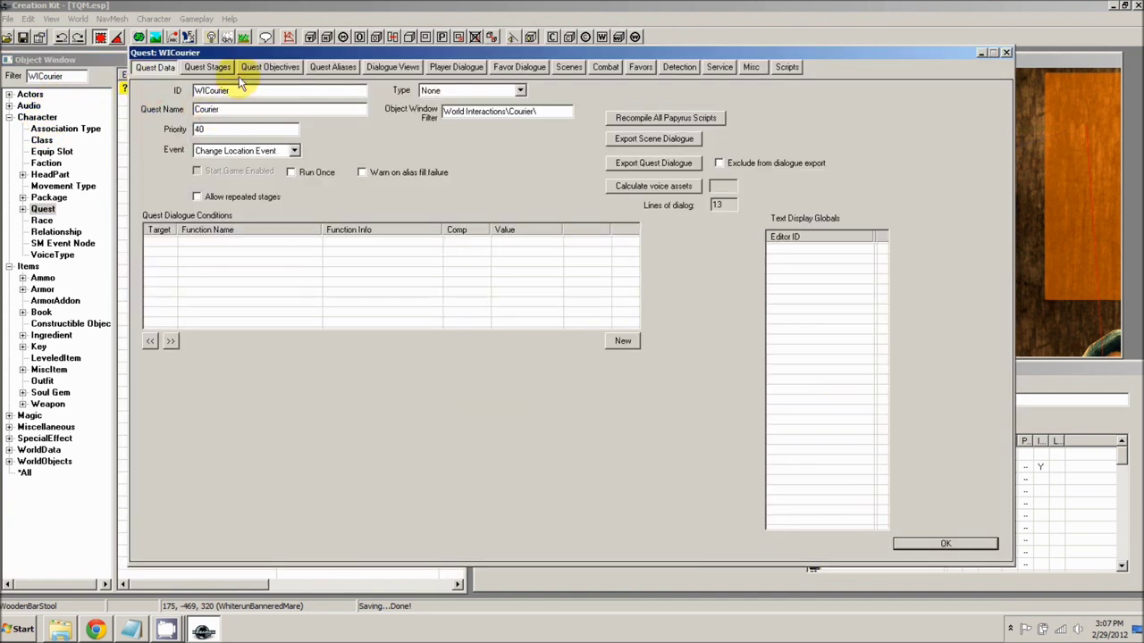
Open the source of WICourierScript from the scripts attached to the WICourier quest
{"action": "left_click", "coordinate": [787, 68]}
{"action": "left_click", "coordinate": [198, 119]}
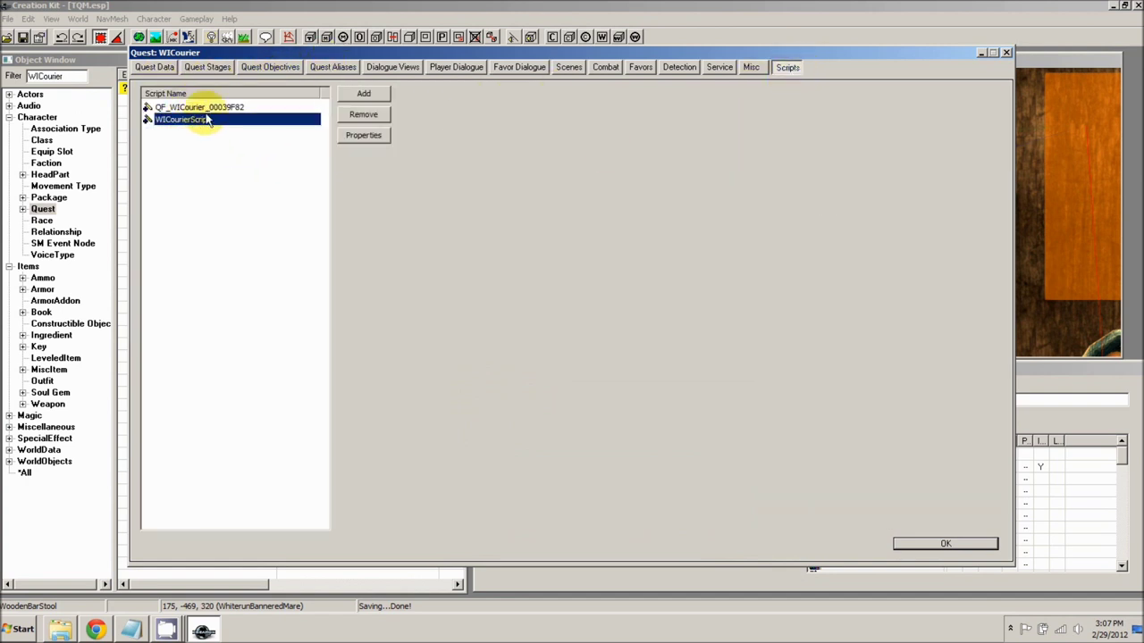
{"action": "right_click", "coordinate": [176, 121]}
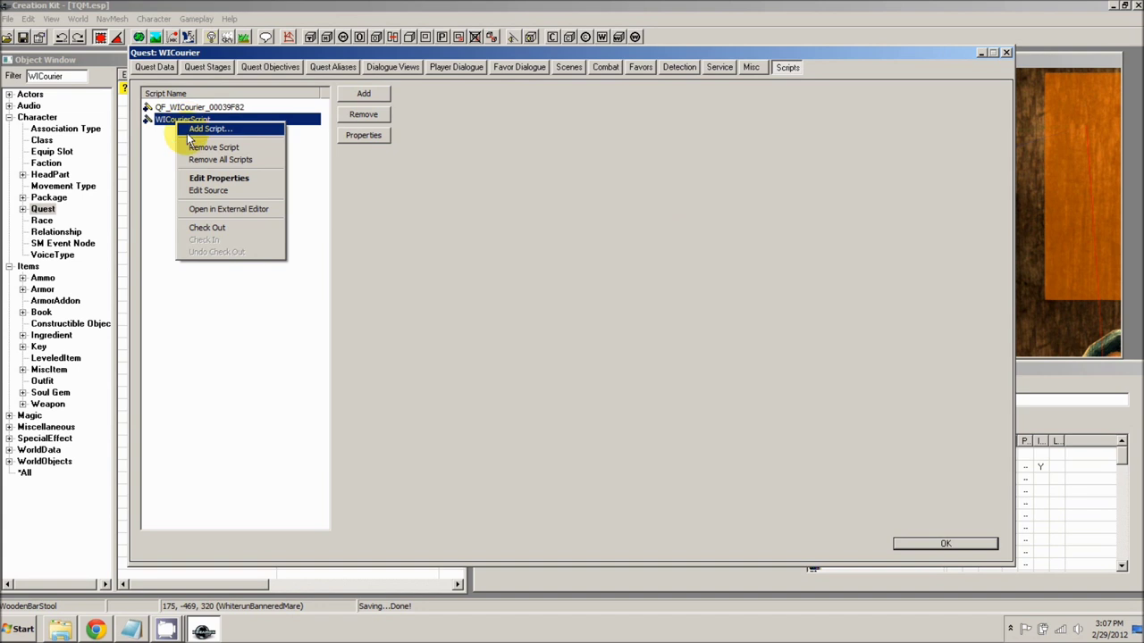
{"action": "left_click", "coordinate": [206, 191]}
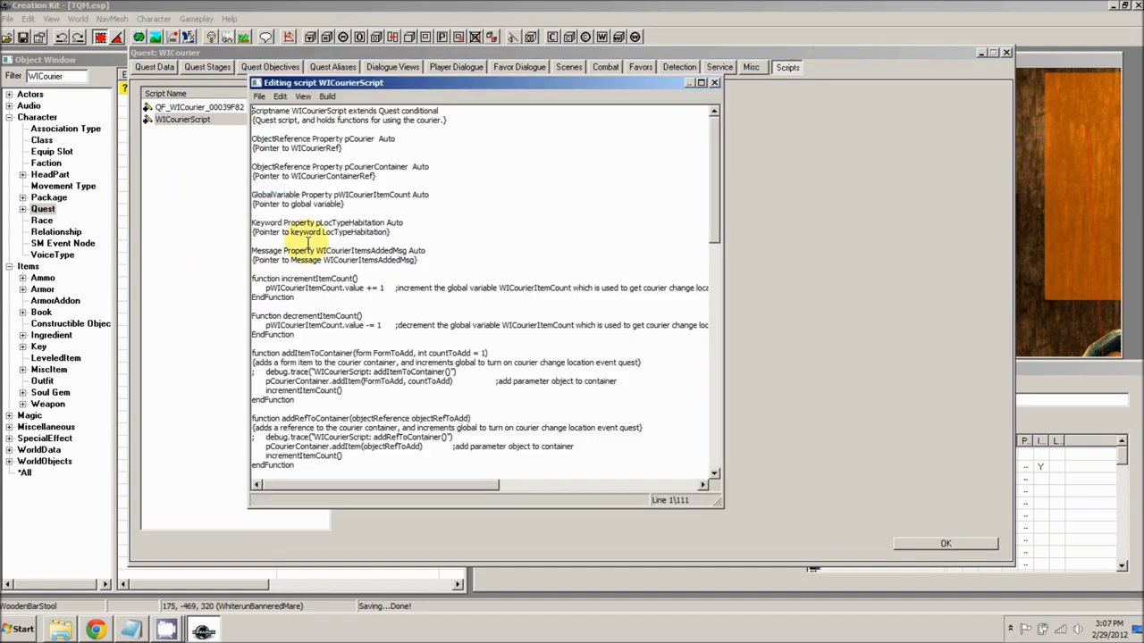
Examine the addAliasToContainer function in WICourierScript, including its alias parameter, getReference call and addRefToContainer call
{"action": "scroll", "coordinate": [353, 254], "scroll_direction": "down", "scroll_amount": 5}
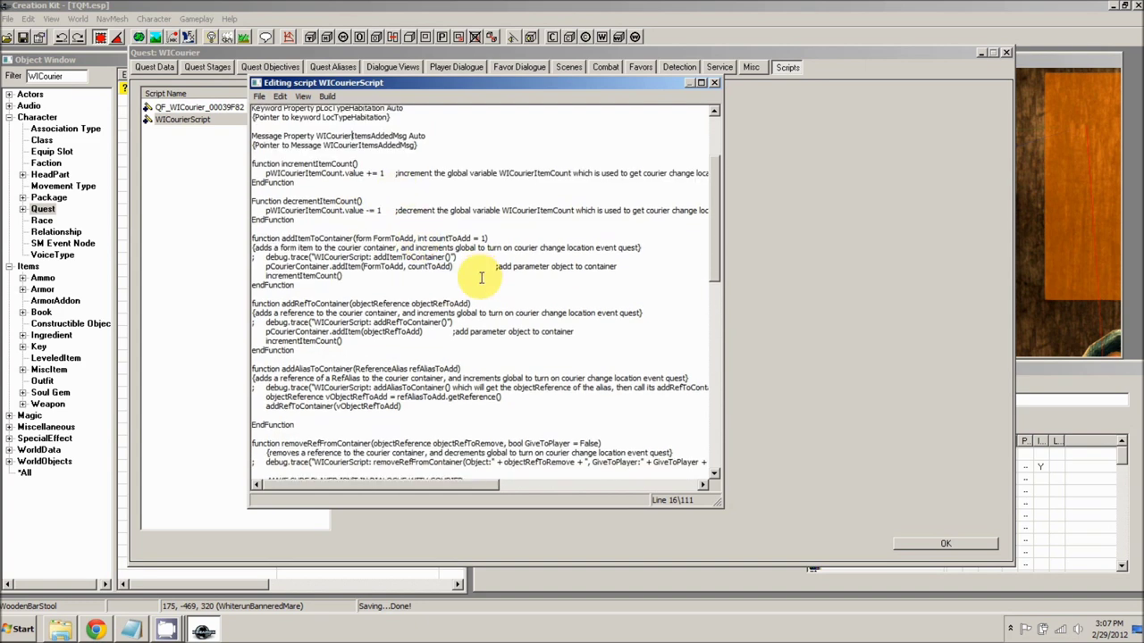
{"action": "scroll", "coordinate": [389, 317], "scroll_direction": "down", "scroll_amount": 2}
{"action": "left_click_drag", "start_coordinate": [295, 344], "coordinate": [249, 288]}
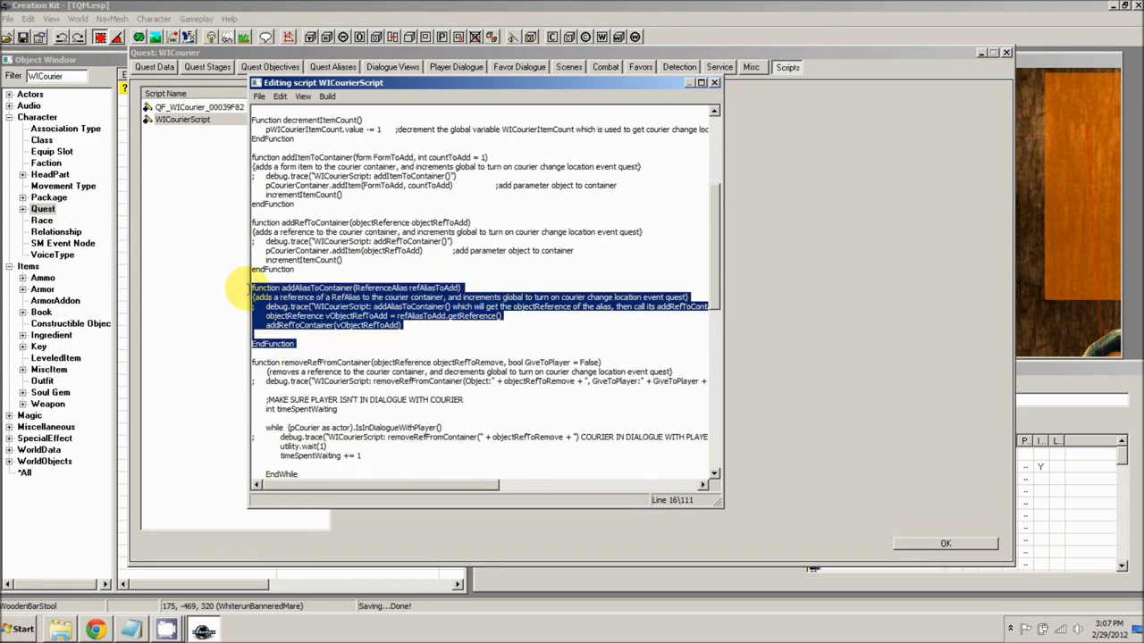
{"action": "left_click", "coordinate": [337, 302]}
{"action": "left_click_drag", "start_coordinate": [461, 287], "coordinate": [397, 287]}
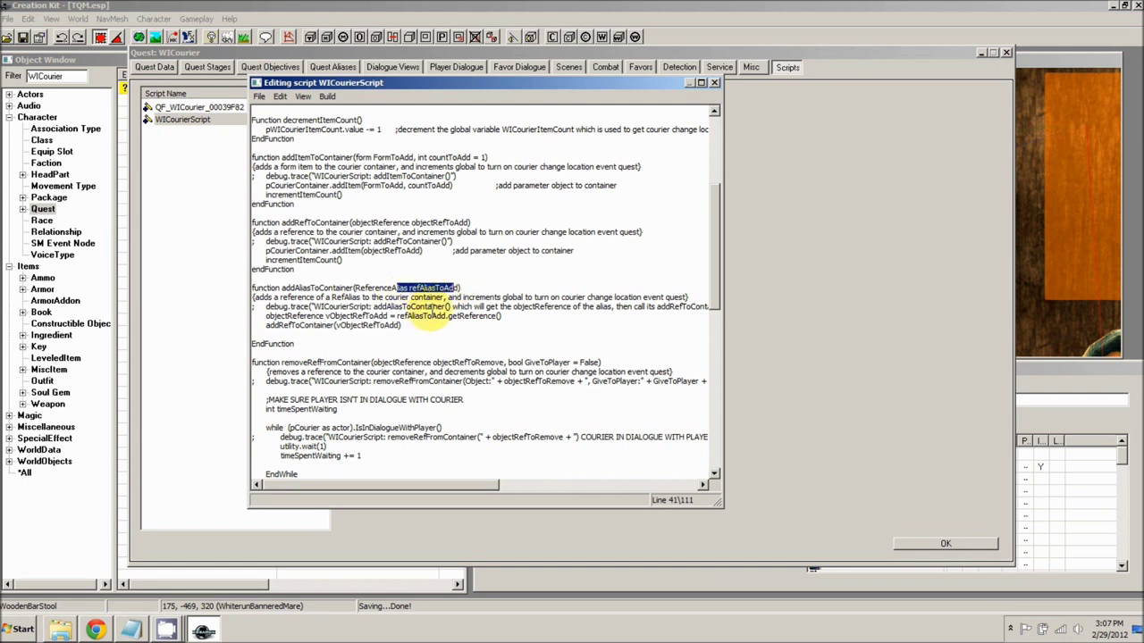
{"action": "left_click", "coordinate": [428, 315]}
{"action": "left_click_drag", "start_coordinate": [396, 315], "coordinate": [522, 317]}
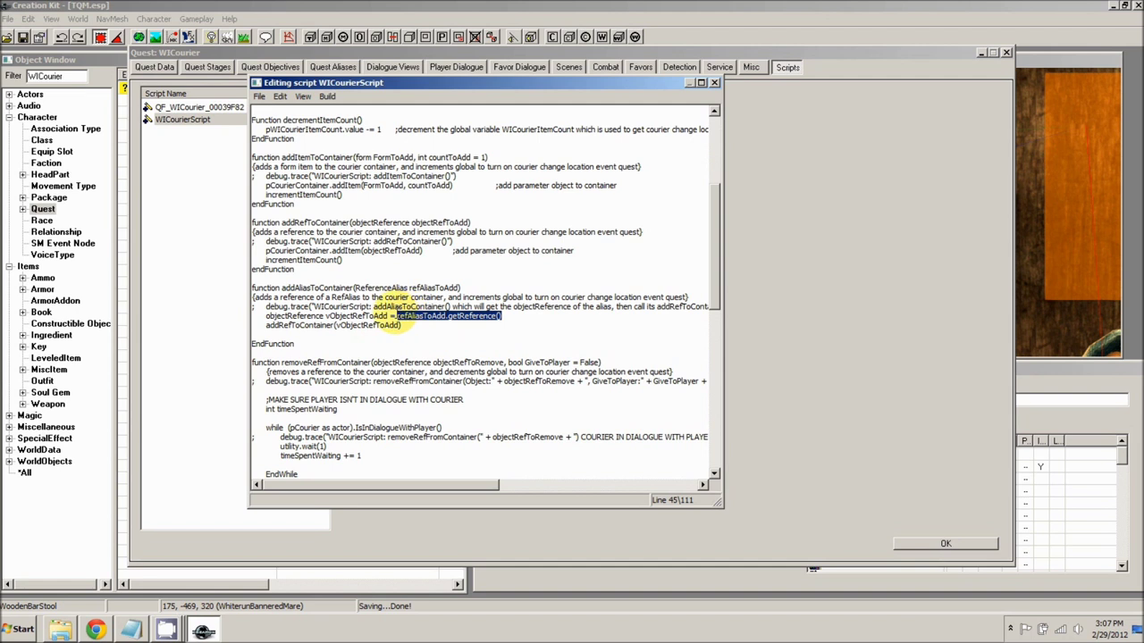
{"action": "left_click", "coordinate": [400, 317]}
{"action": "left_click_drag", "start_coordinate": [388, 316], "coordinate": [325, 316]}
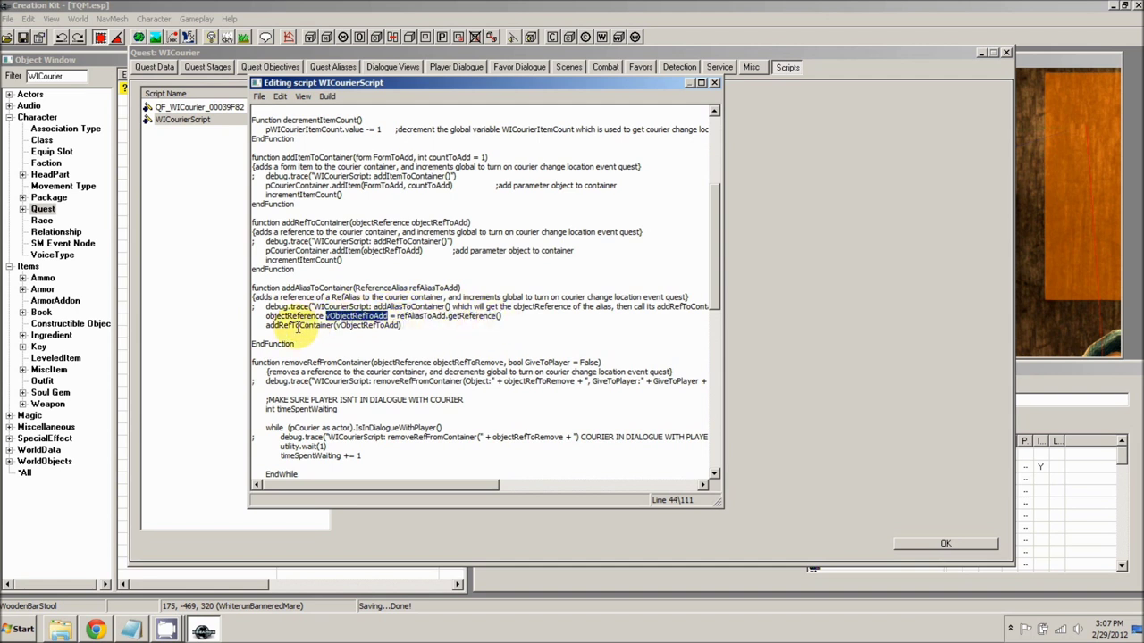
{"action": "left_click_drag", "start_coordinate": [334, 325], "coordinate": [270, 326]}
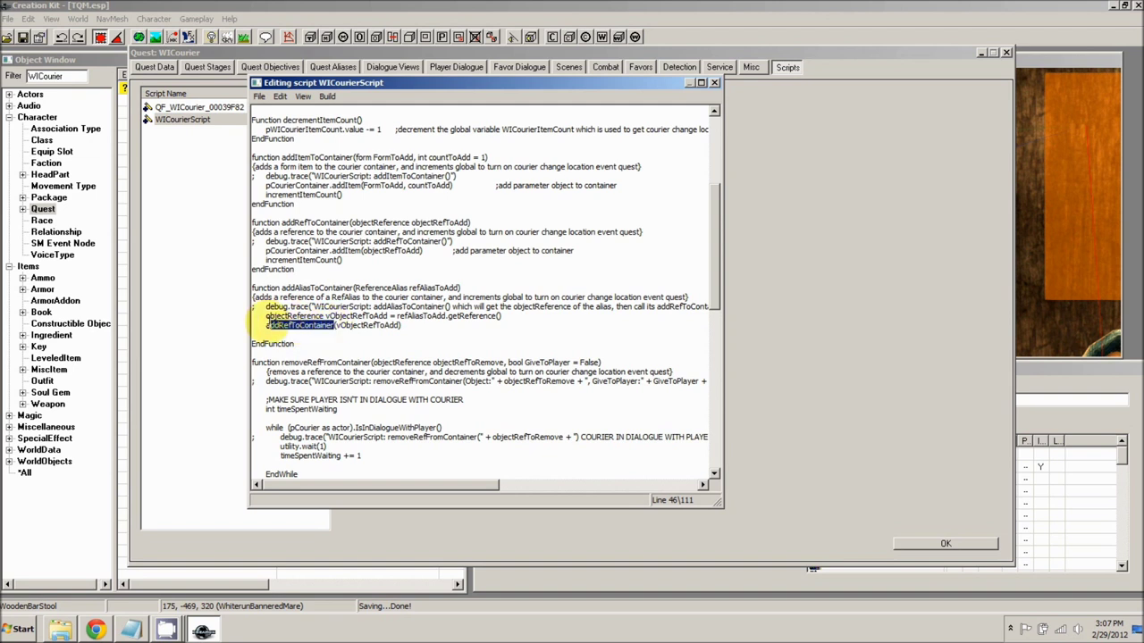
Examine how addRefToContainer adds the reference to pCourierContainer and calls incrementItemCount, and close the script source
{"action": "left_click_drag", "start_coordinate": [293, 269], "coordinate": [328, 252]}
{"action": "left_click", "coordinate": [305, 253]}
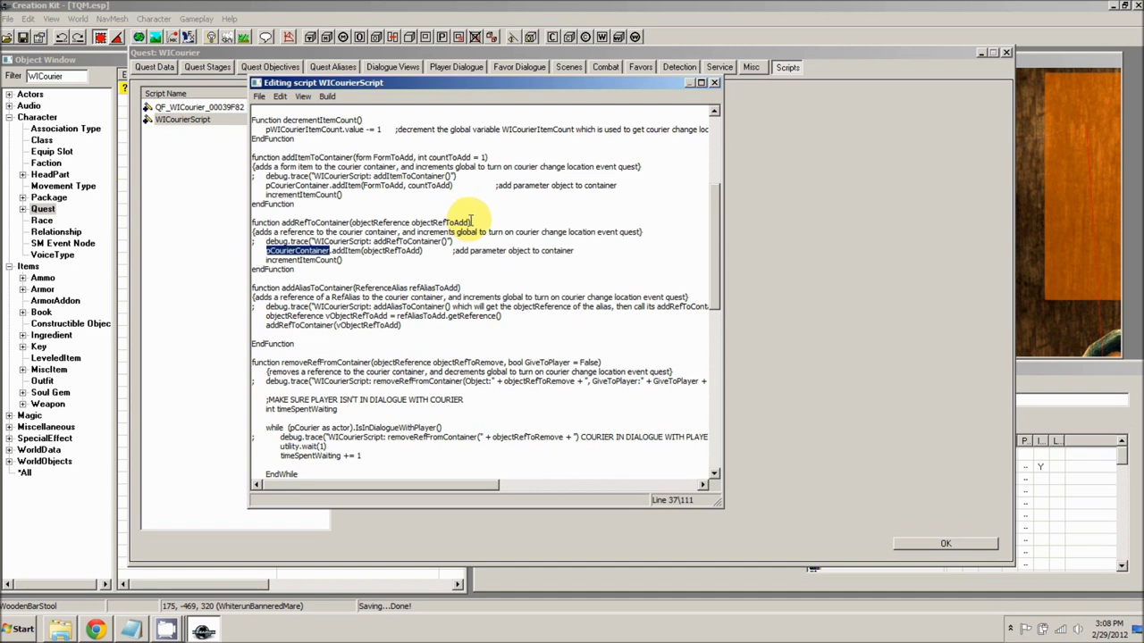
{"action": "double_click", "coordinate": [438, 222]}
{"action": "left_click", "coordinate": [418, 253]}
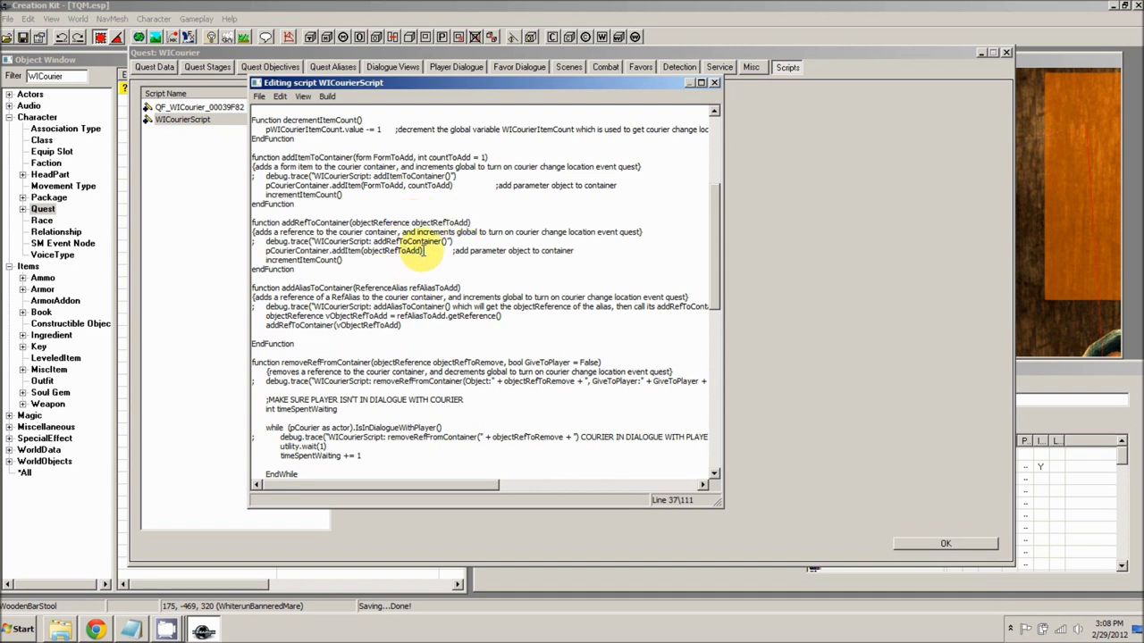
{"action": "left_click_drag", "start_coordinate": [367, 269], "coordinate": [266, 260]}
{"action": "left_click", "coordinate": [350, 260]}
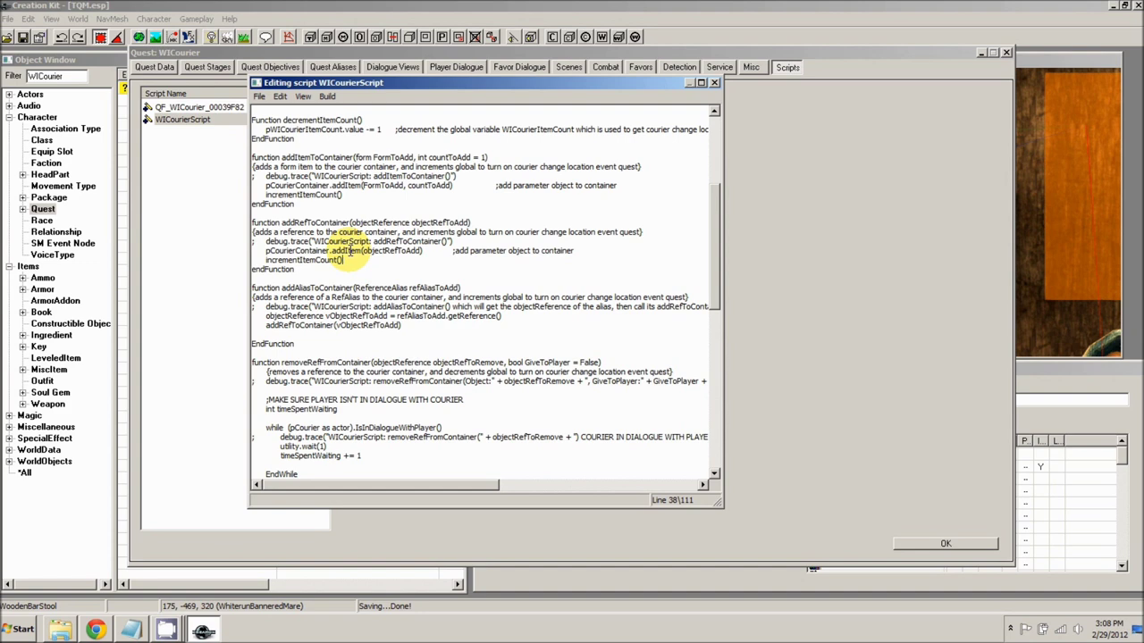
{"action": "left_click_drag", "start_coordinate": [716, 217], "coordinate": [722, 158]}
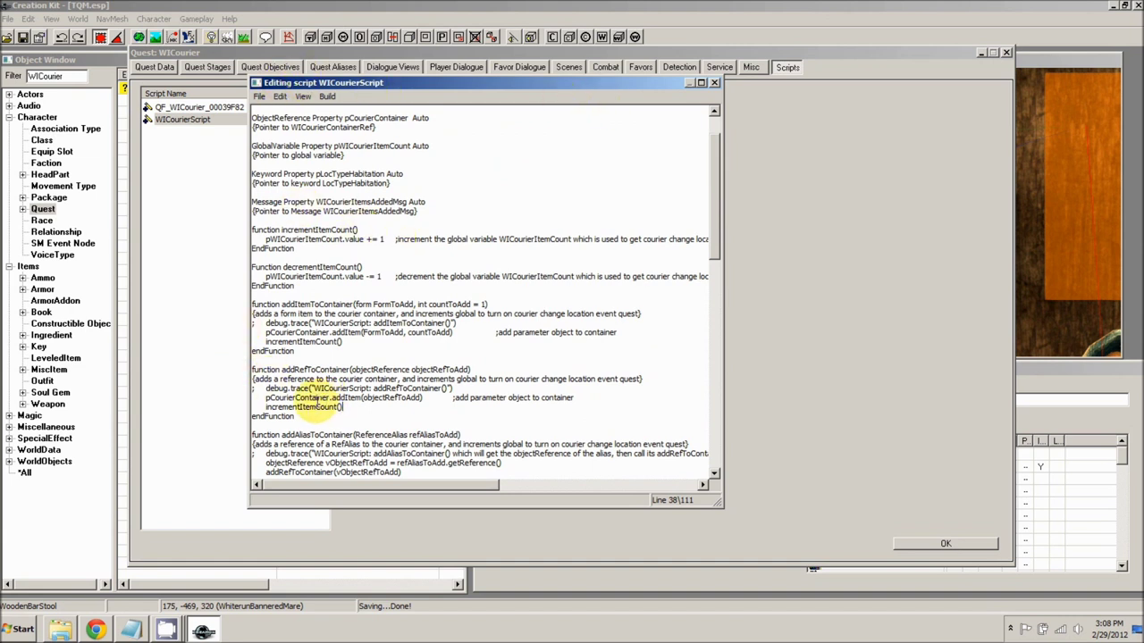
{"action": "left_click", "coordinate": [715, 83]}
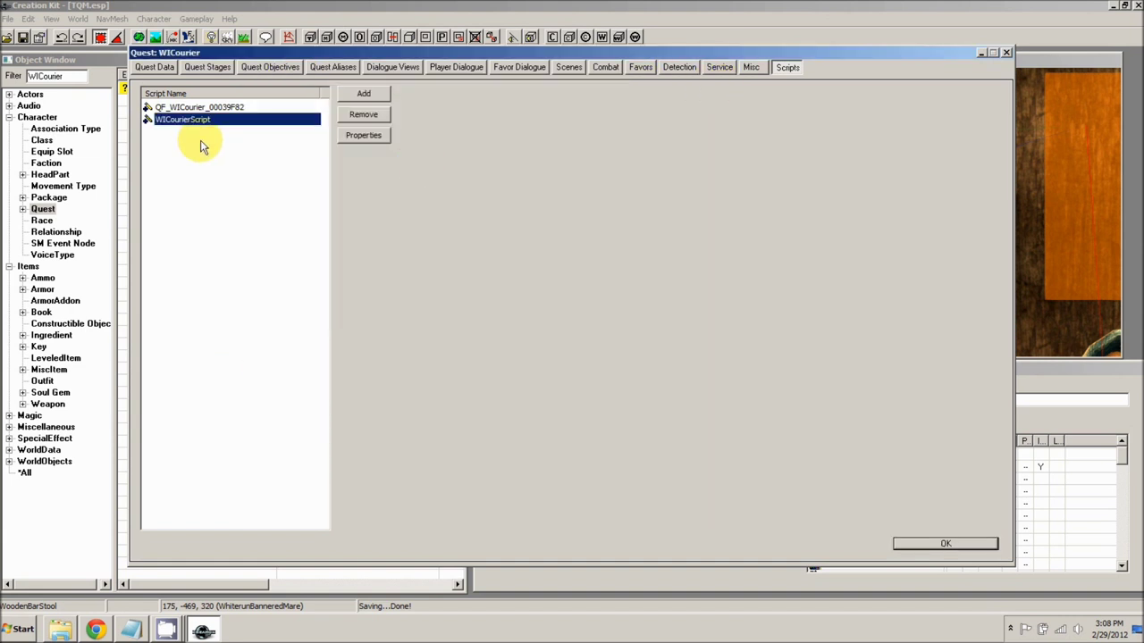
Open the properties of WICourierScript and inspect the cell and reference assigned to pCourierContainer
{"action": "left_click", "coordinate": [377, 140]}
{"action": "left_click_drag", "start_coordinate": [299, 111], "coordinate": [228, 97]}
{"action": "left_click", "coordinate": [241, 151]}
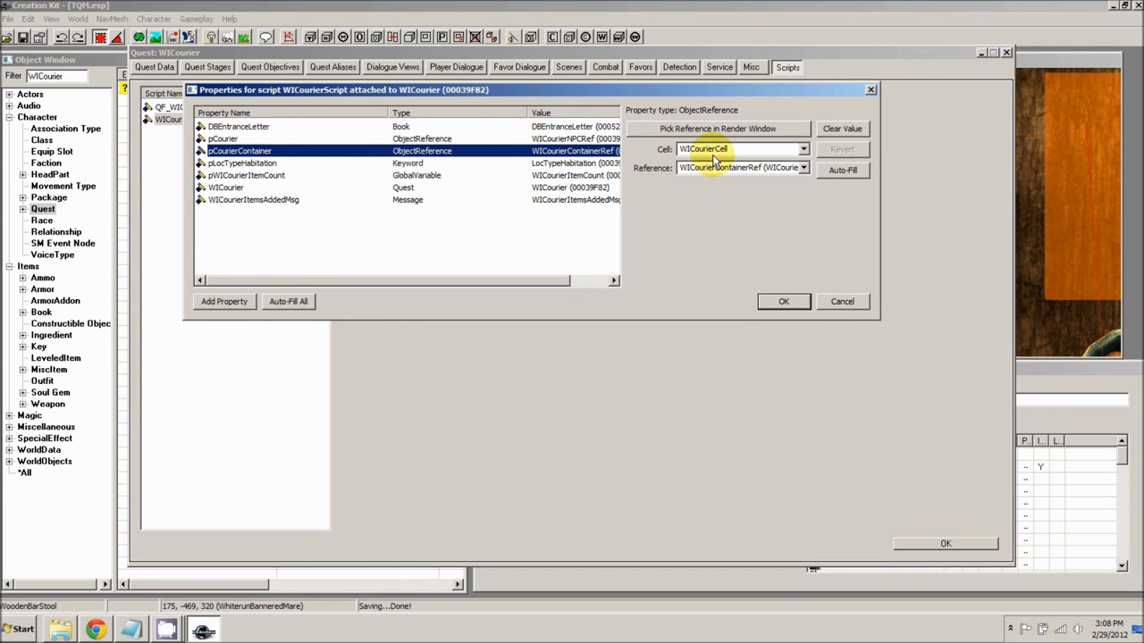
Find WICourierCell among the interior cells and load it into the render window
{"action": "left_click", "coordinate": [1026, 375]}
{"action": "left_click", "coordinate": [534, 523]}
{"action": "scroll", "coordinate": [533, 514], "scroll_direction": "down", "scroll_amount": 1}
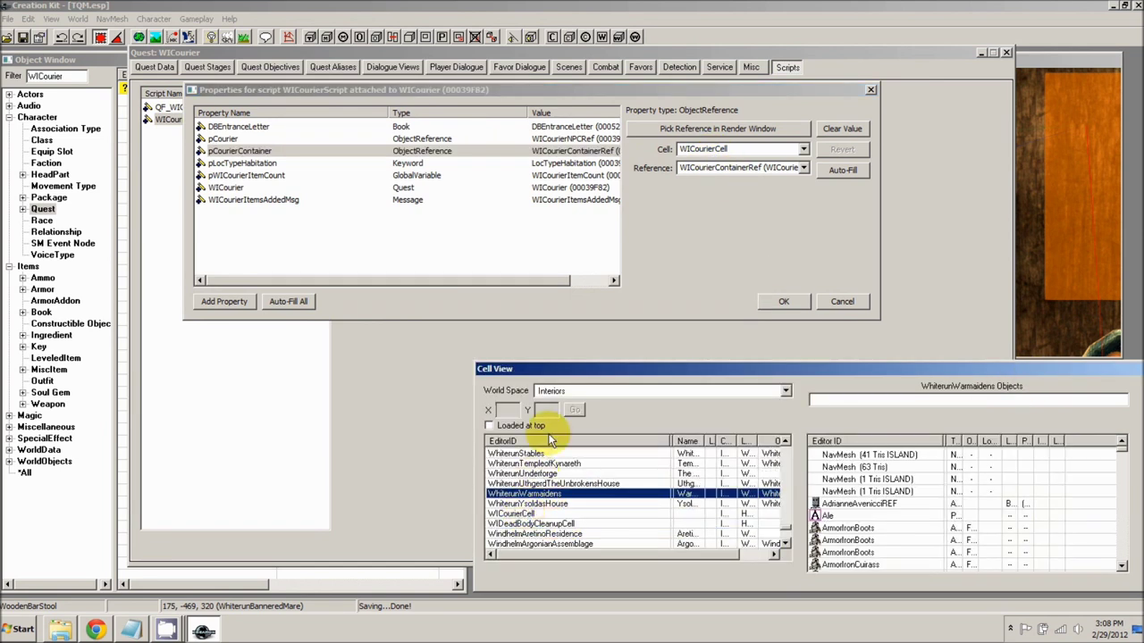
{"action": "key", "text": "Down"}
{"action": "key", "text": "Down"}
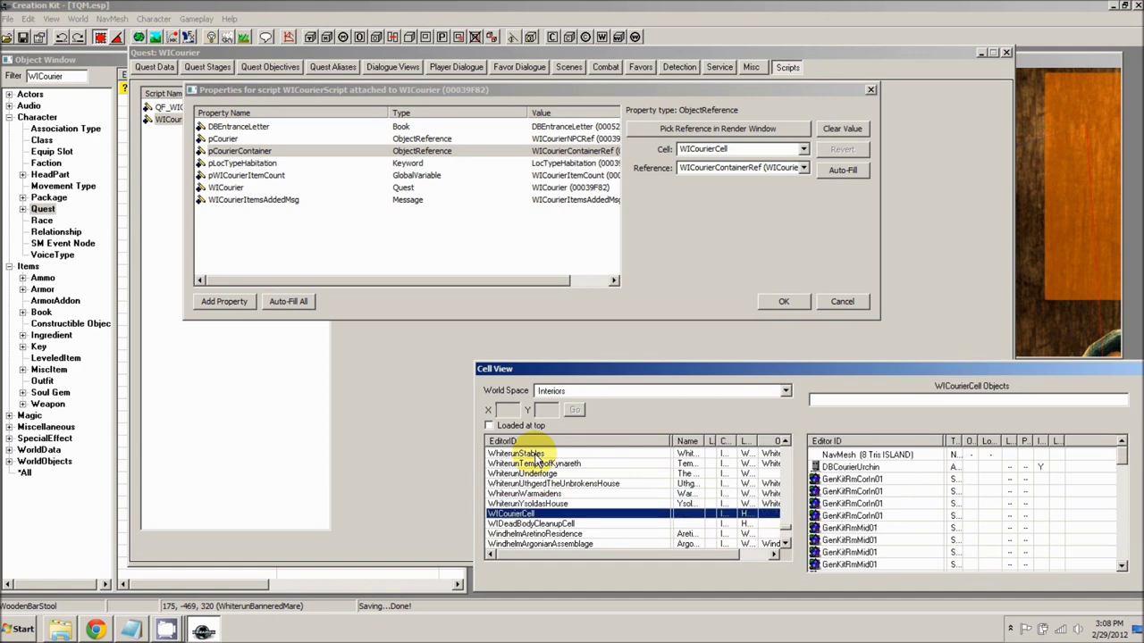
{"action": "double_click", "coordinate": [514, 514]}
{"action": "left_click", "coordinate": [1043, 120]}
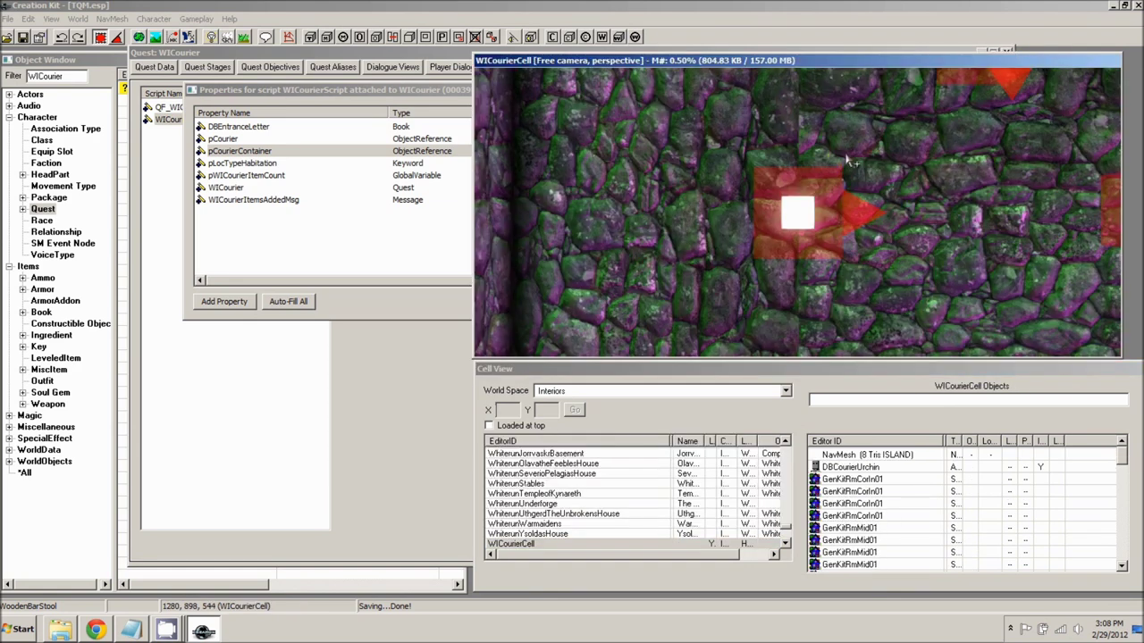
Find the courier's barrel in WICourierCell and select WICourierContainerRef to examine it up close
{"action": "scroll", "coordinate": [851, 161], "scroll_direction": "down", "scroll_amount": 5}
{"action": "mouse_move", "coordinate": [832, 207]}
{"action": "middle_mouse_down"}
{"action": "mouse_move", "coordinate": [853, 184]}
{"action": "mouse_move", "coordinate": [842, 30]}
{"action": "mouse_move", "coordinate": [823, 219]}
{"action": "middle_mouse_up"}
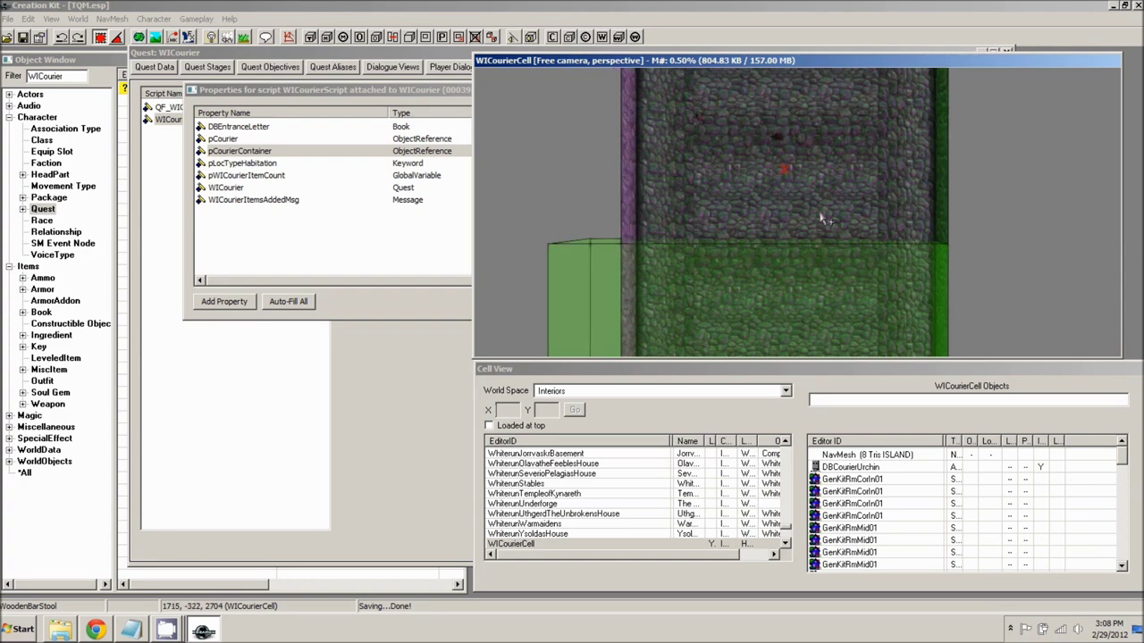
{"action": "scroll", "coordinate": [822, 219], "scroll_direction": "up", "scroll_amount": 8}
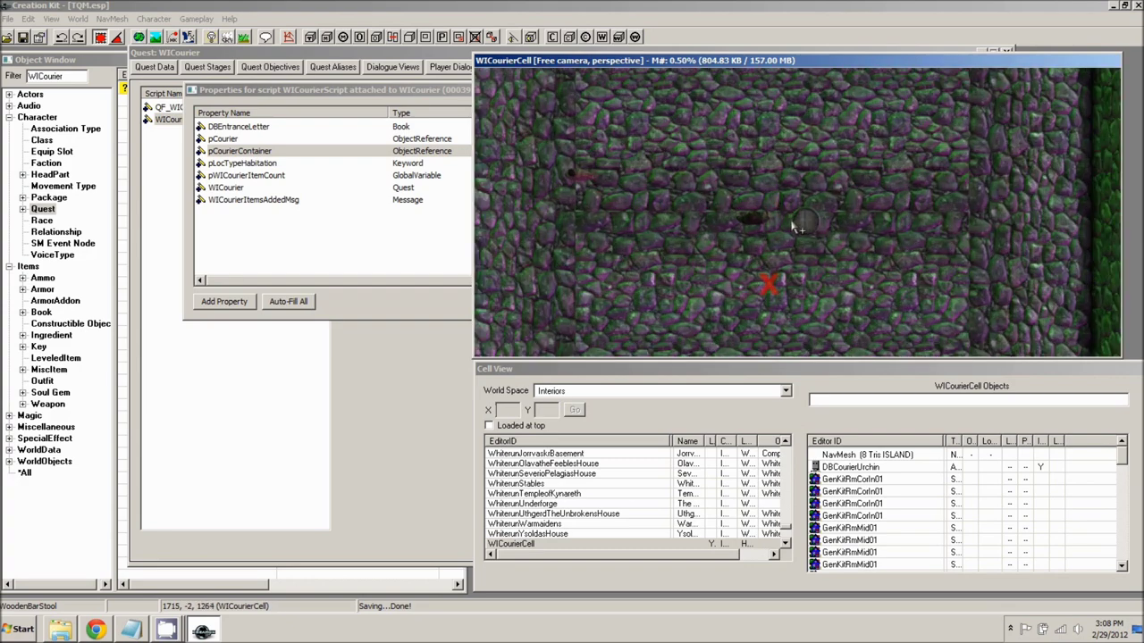
{"action": "scroll", "coordinate": [792, 227], "scroll_direction": "up", "scroll_amount": 5}
{"action": "left_click", "coordinate": [819, 229]}
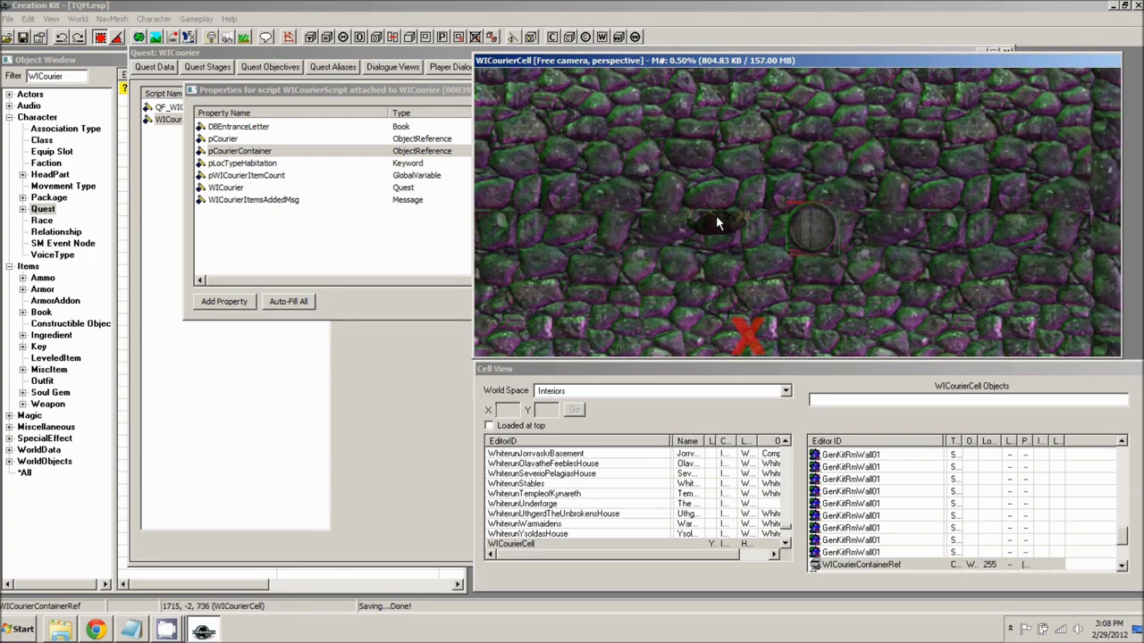
{"action": "left_click", "coordinate": [850, 566]}
{"action": "middle_click_drag", "start_coordinate": [847, 234], "coordinate": [813, 239]}
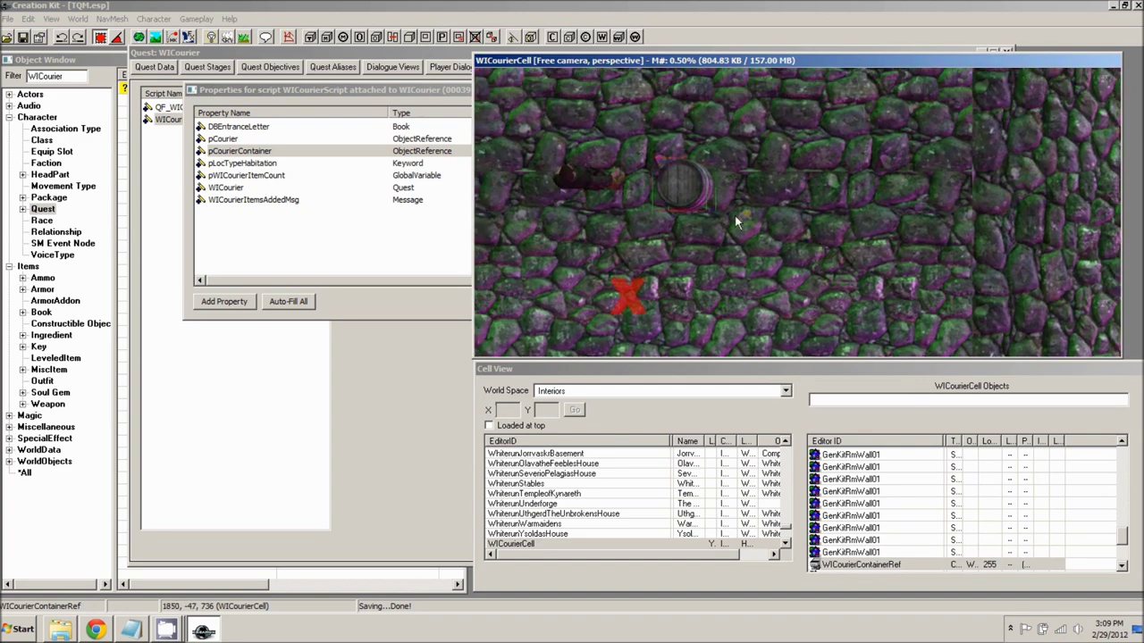
{"action": "scroll", "coordinate": [696, 193], "scroll_direction": "up", "scroll_amount": 3}
{"action": "middle_click_drag", "start_coordinate": [688, 259], "coordinate": [684, 289]}
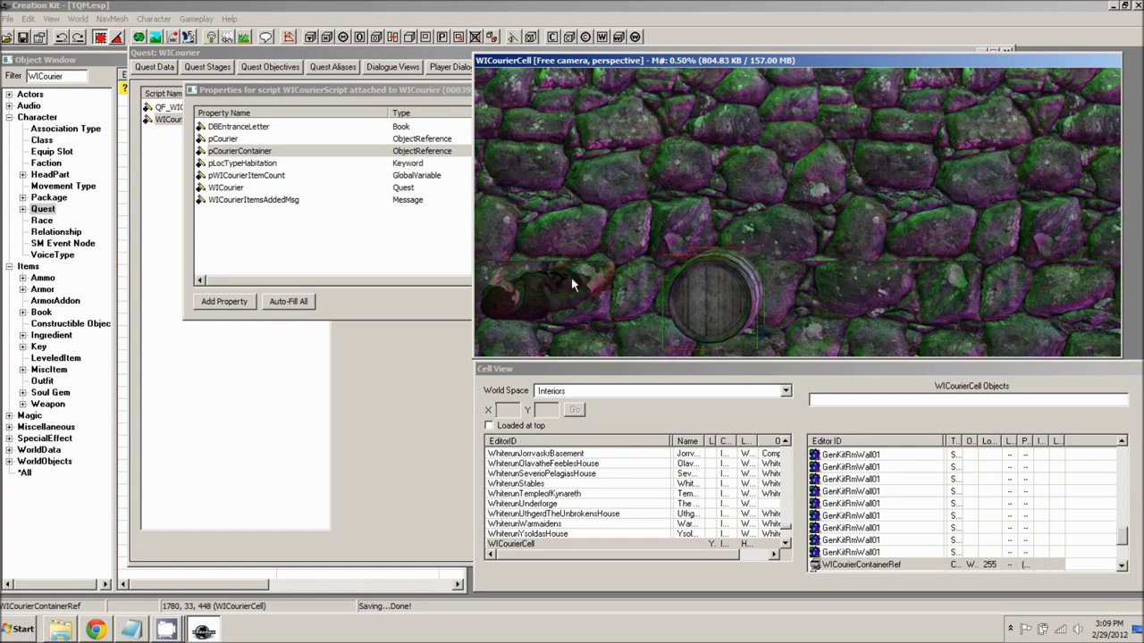
Examine the courier NPC, WICourierNPCRef, and its placement beside the container barrel in the cell
{"action": "middle_click_drag", "start_coordinate": [551, 280], "coordinate": [676, 360]}
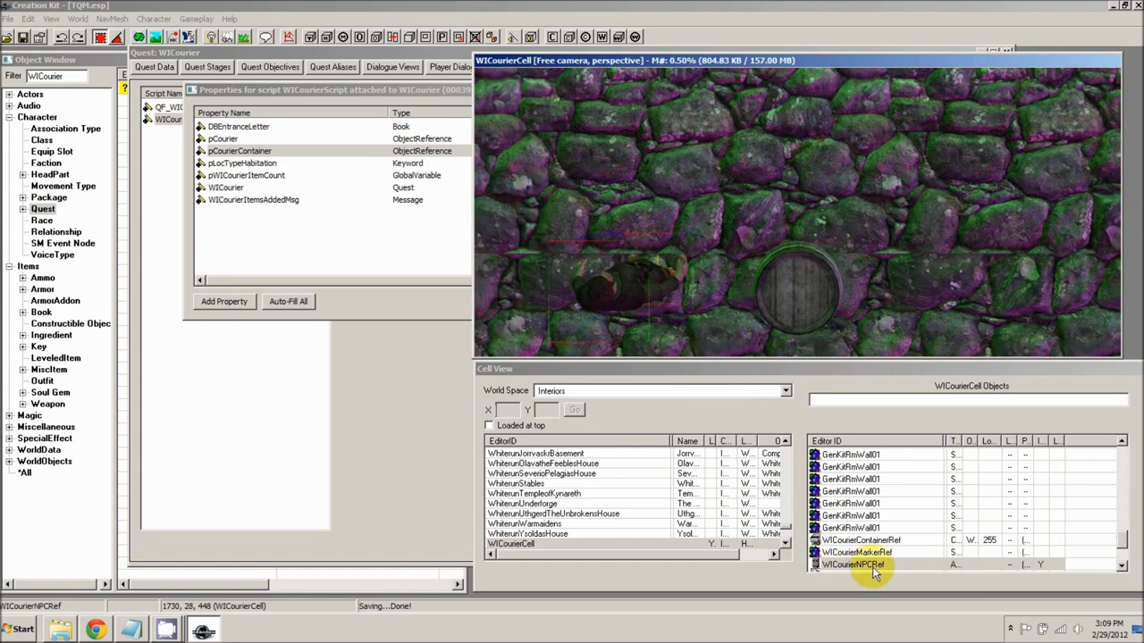
{"action": "scroll", "coordinate": [668, 281], "scroll_direction": "down", "scroll_amount": 8}
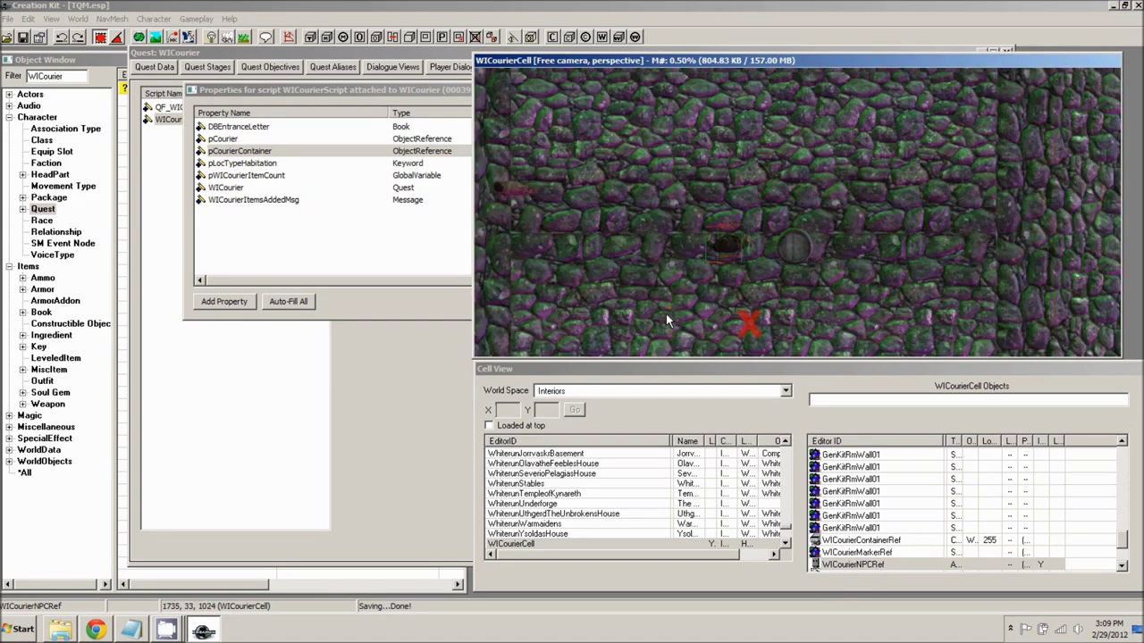
{"action": "scroll", "coordinate": [688, 283], "scroll_direction": "up", "scroll_amount": 3}
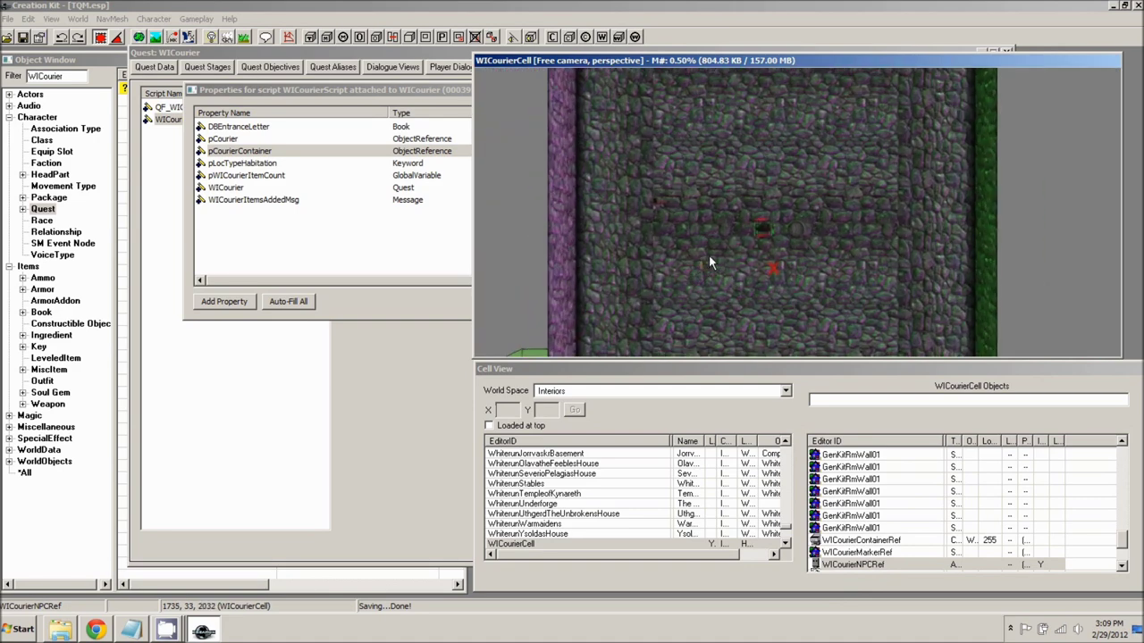
{"action": "scroll", "coordinate": [715, 248], "scroll_direction": "up", "scroll_amount": 5}
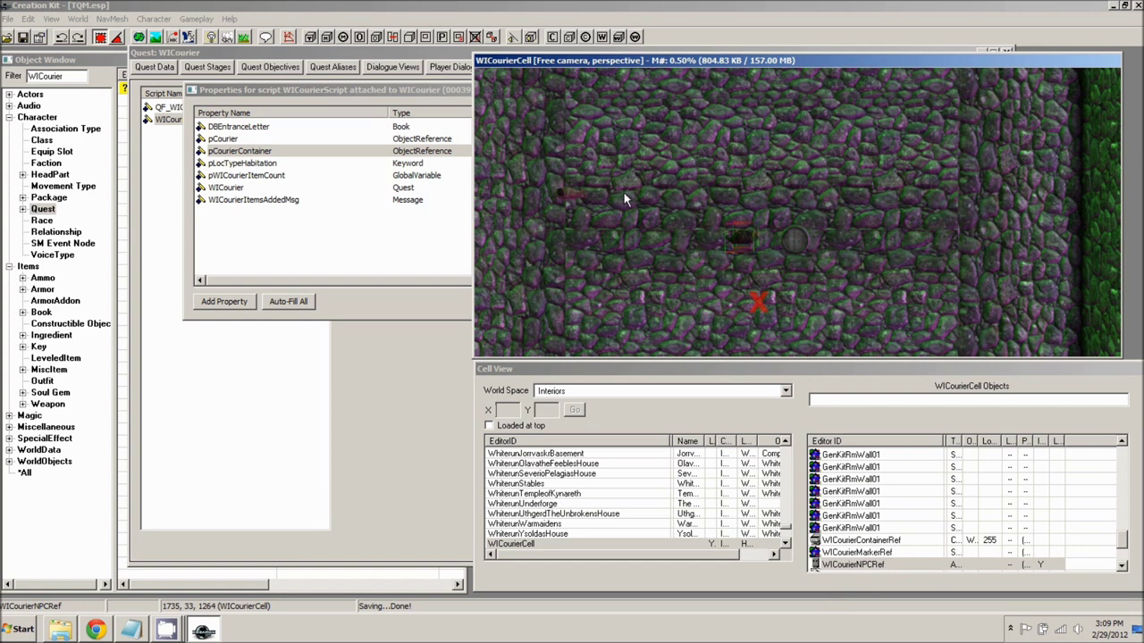
{"action": "left_click", "coordinate": [792, 241]}
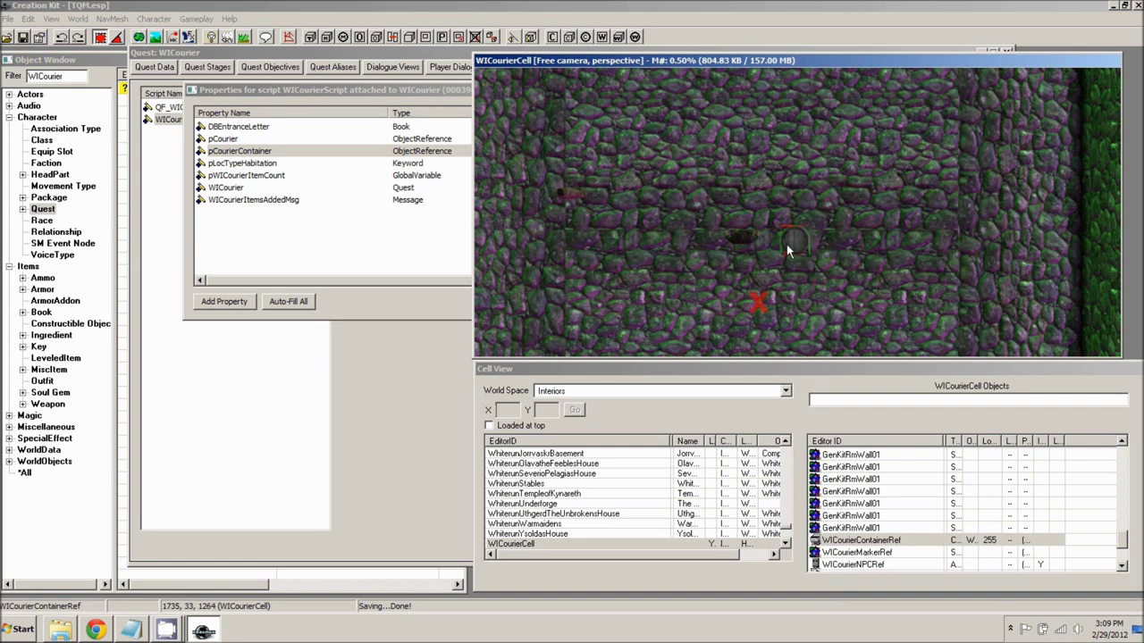
{"action": "left_click", "coordinate": [739, 244]}
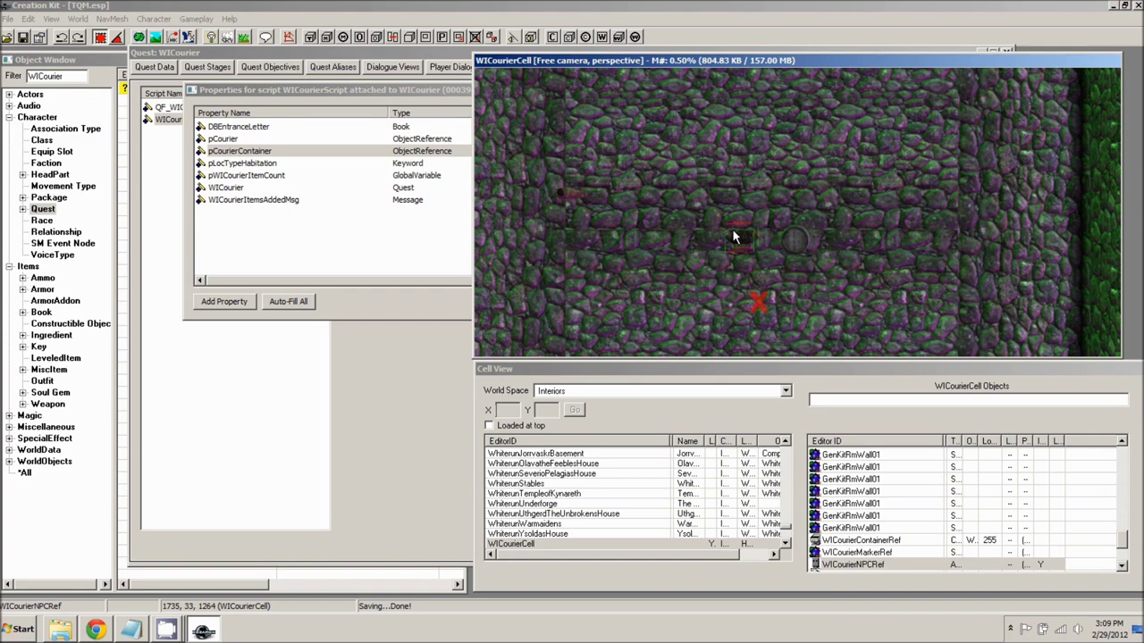
Look over the rest of the courier cell, reselect the container barrel, and return to the WICourierScript properties to close them
{"action": "scroll", "coordinate": [719, 230], "scroll_direction": "down", "scroll_amount": 5}
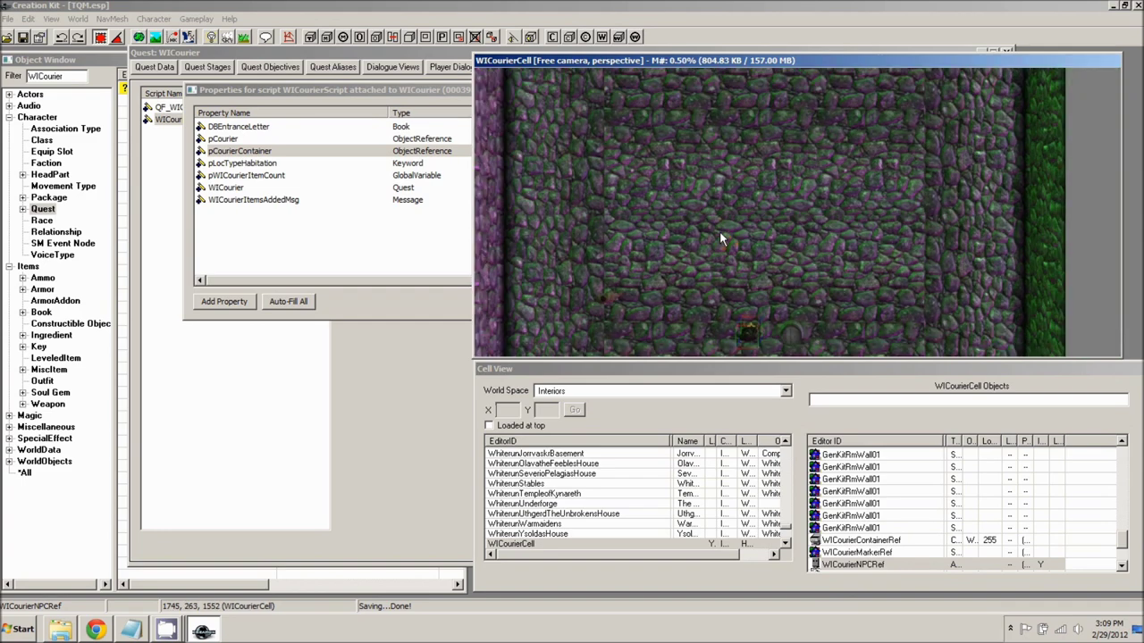
{"action": "middle_click_drag", "start_coordinate": [735, 245], "coordinate": [772, 232]}
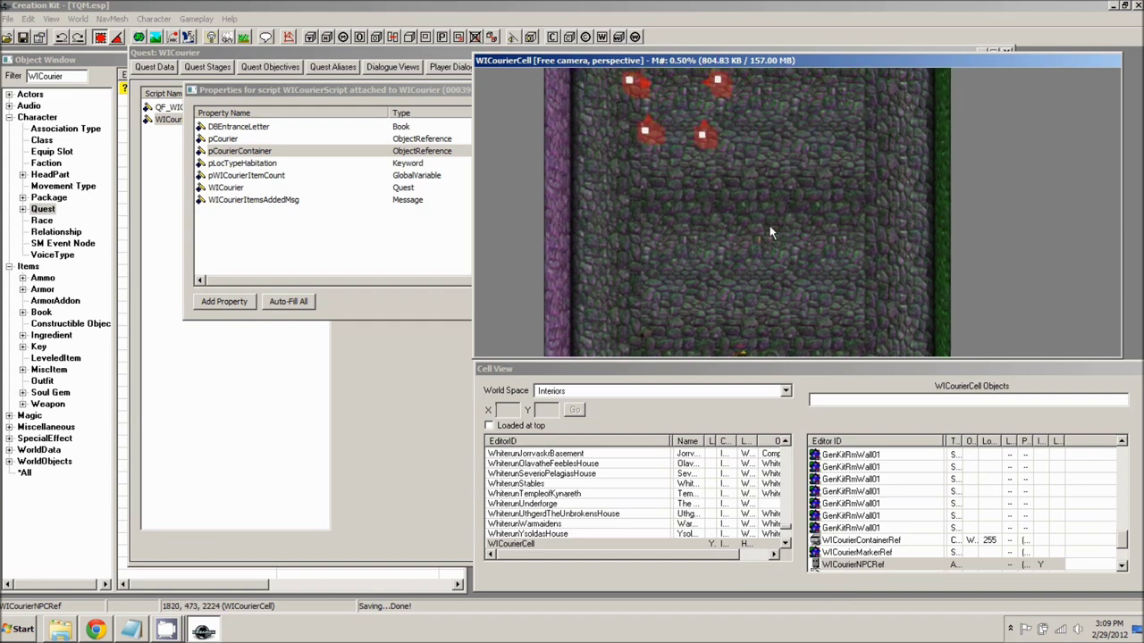
{"action": "scroll", "coordinate": [771, 232], "scroll_direction": "up", "scroll_amount": 5}
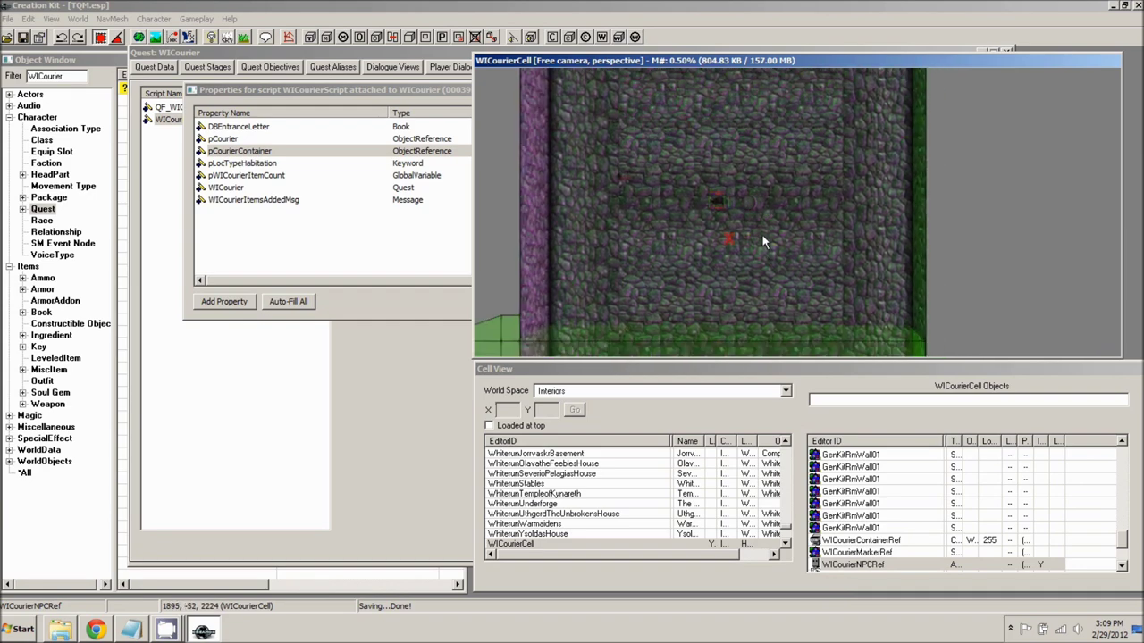
{"action": "scroll", "coordinate": [757, 237], "scroll_direction": "up", "scroll_amount": 5}
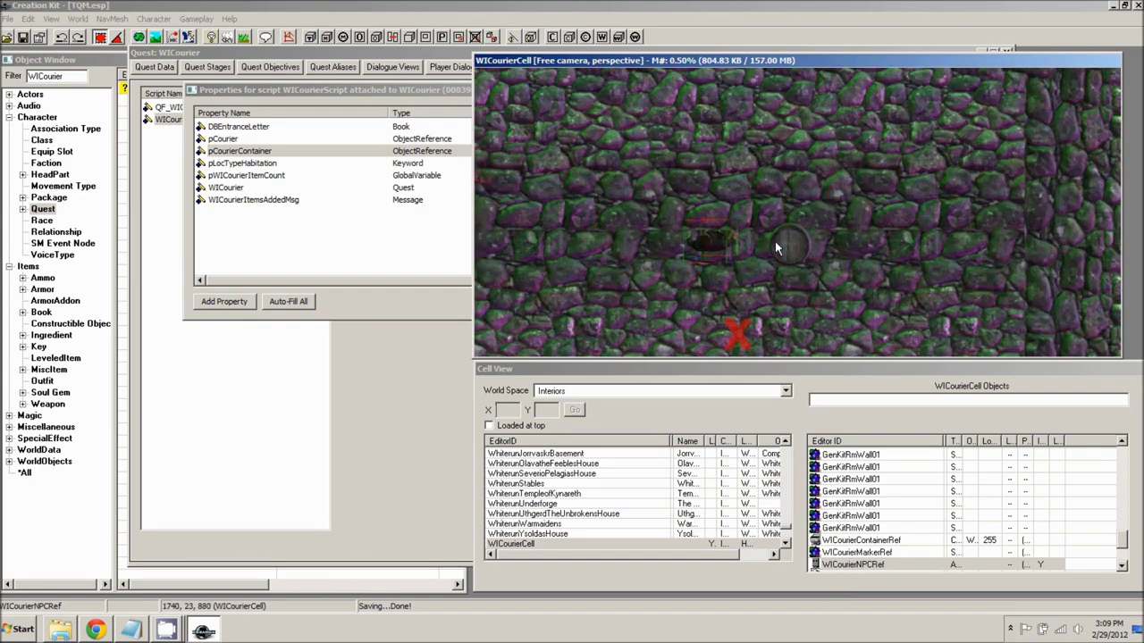
{"action": "left_click", "coordinate": [799, 246]}
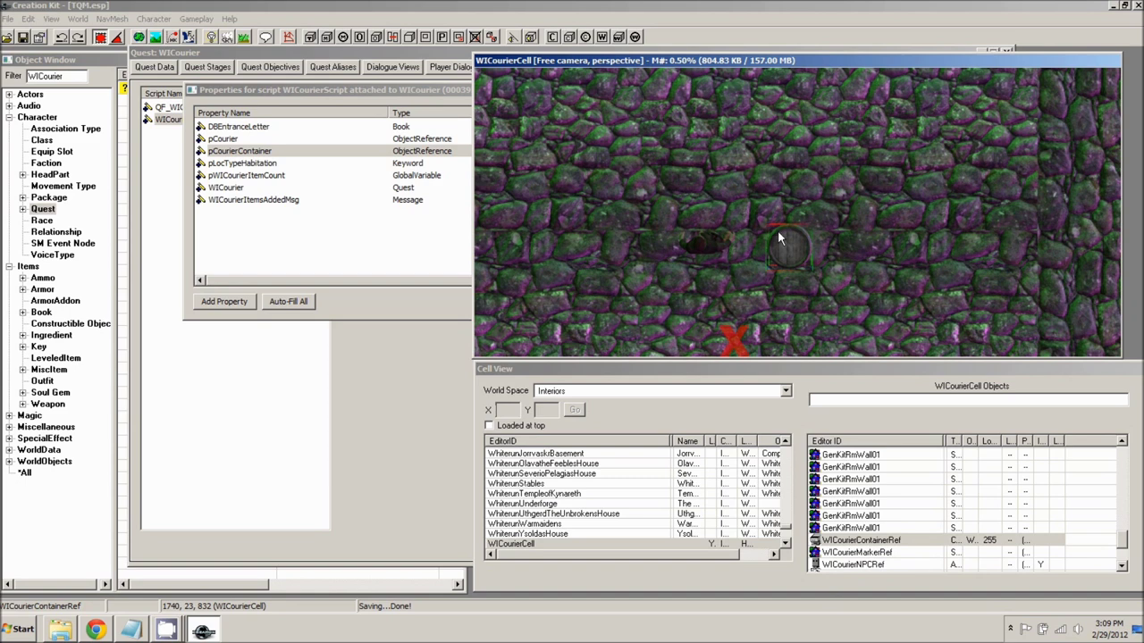
{"action": "left_click", "coordinate": [356, 267]}
{"action": "left_click", "coordinate": [781, 300]}
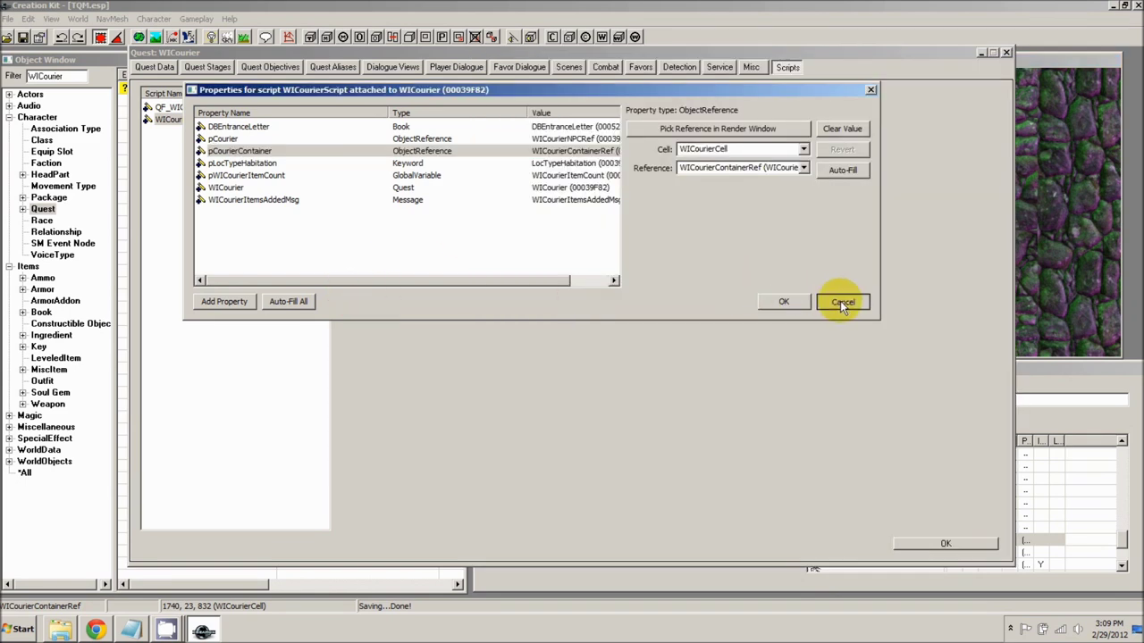